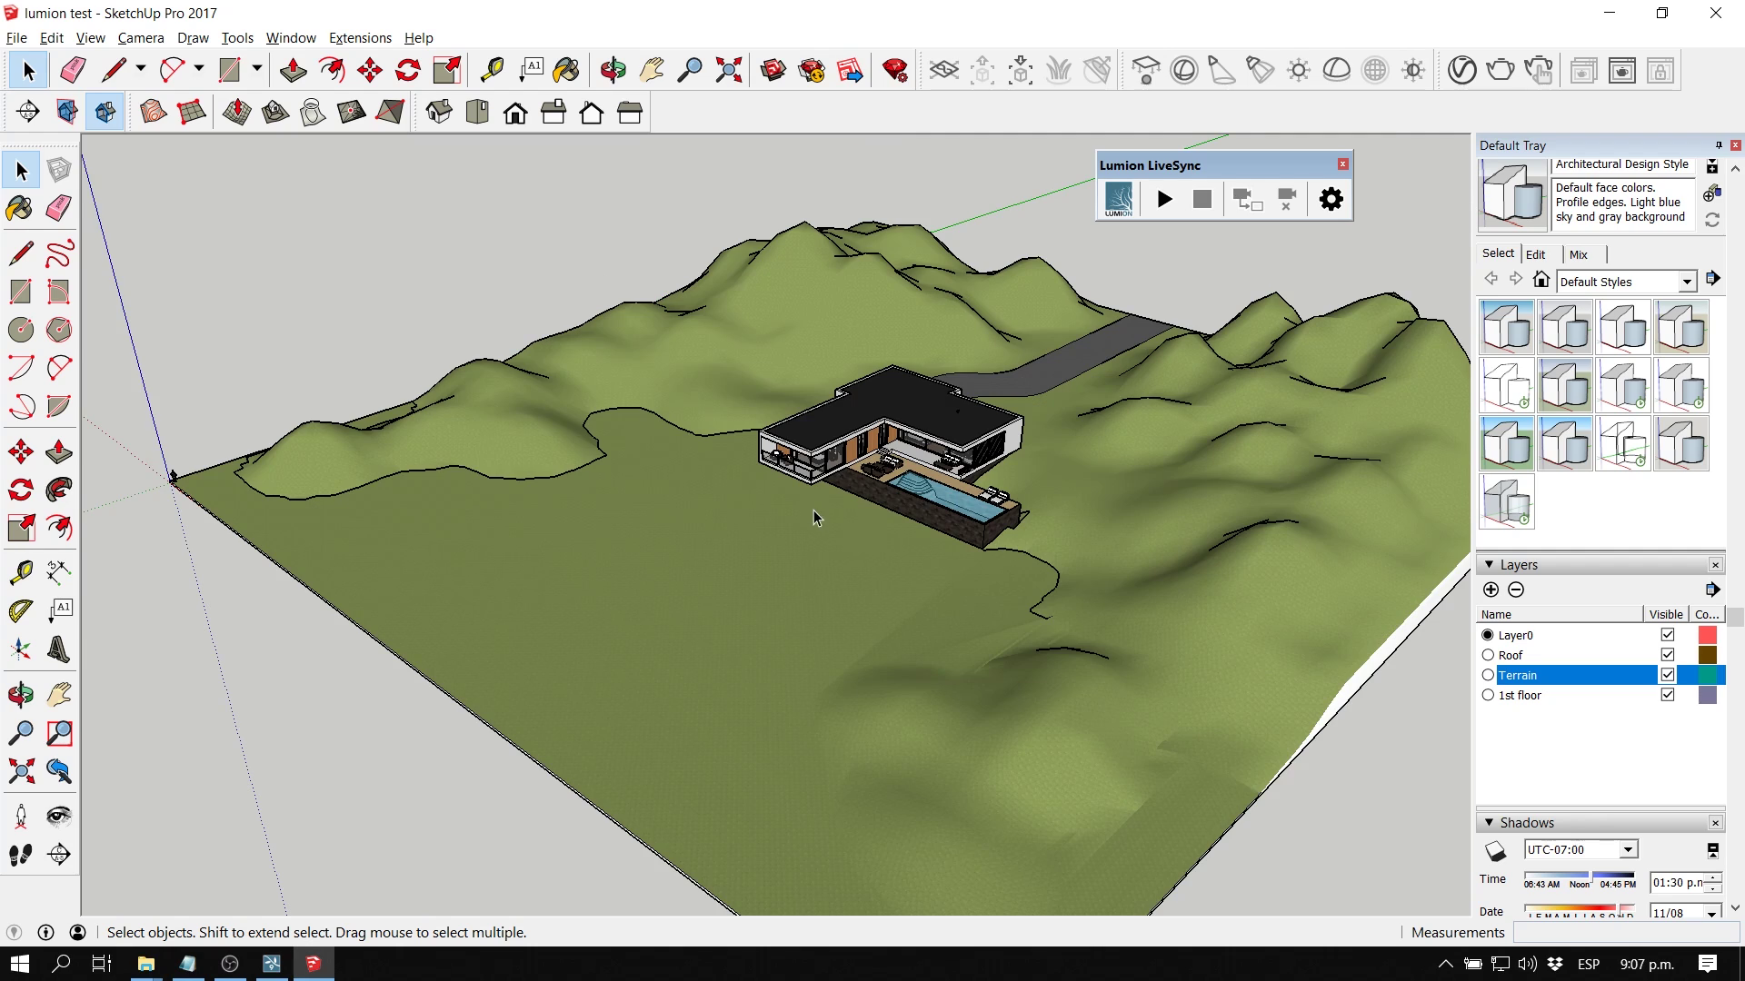
Start a LiveSync session between the SketchUp house model and Lumion
{"action": "scroll", "coordinate": [814, 511], "scroll_direction": "up", "scroll_amount": 2}
{"action": "middle_click_drag", "start_coordinate": [832, 520], "coordinate": [907, 531]}
{"action": "scroll", "coordinate": [865, 537], "scroll_direction": "down", "scroll_amount": 3}
{"action": "scroll", "coordinate": [911, 539], "scroll_direction": "up", "scroll_amount": 2}
{"action": "scroll", "coordinate": [871, 522], "scroll_direction": "up", "scroll_amount": 2}
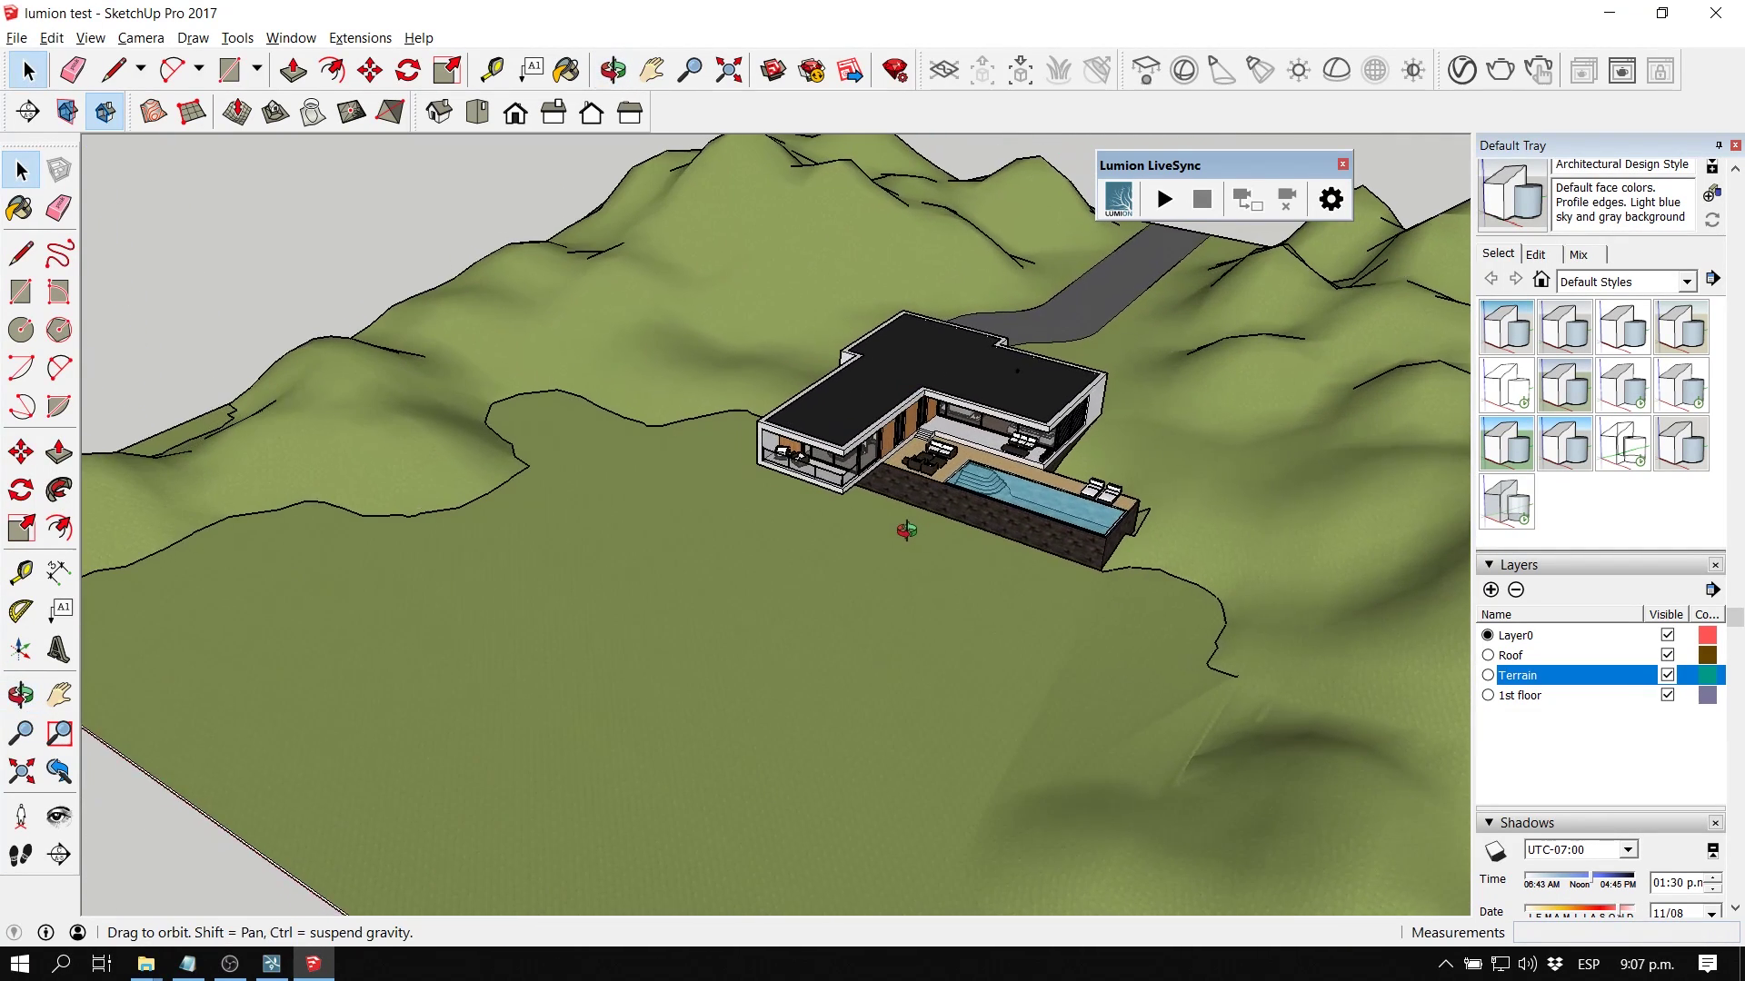
{"action": "mouse_move", "coordinate": [1229, 158]}
{"action": "left_mouse_down"}
{"action": "mouse_move", "coordinate": [1210, 204]}
{"action": "mouse_move", "coordinate": [1229, 170]}
{"action": "left_mouse_up"}
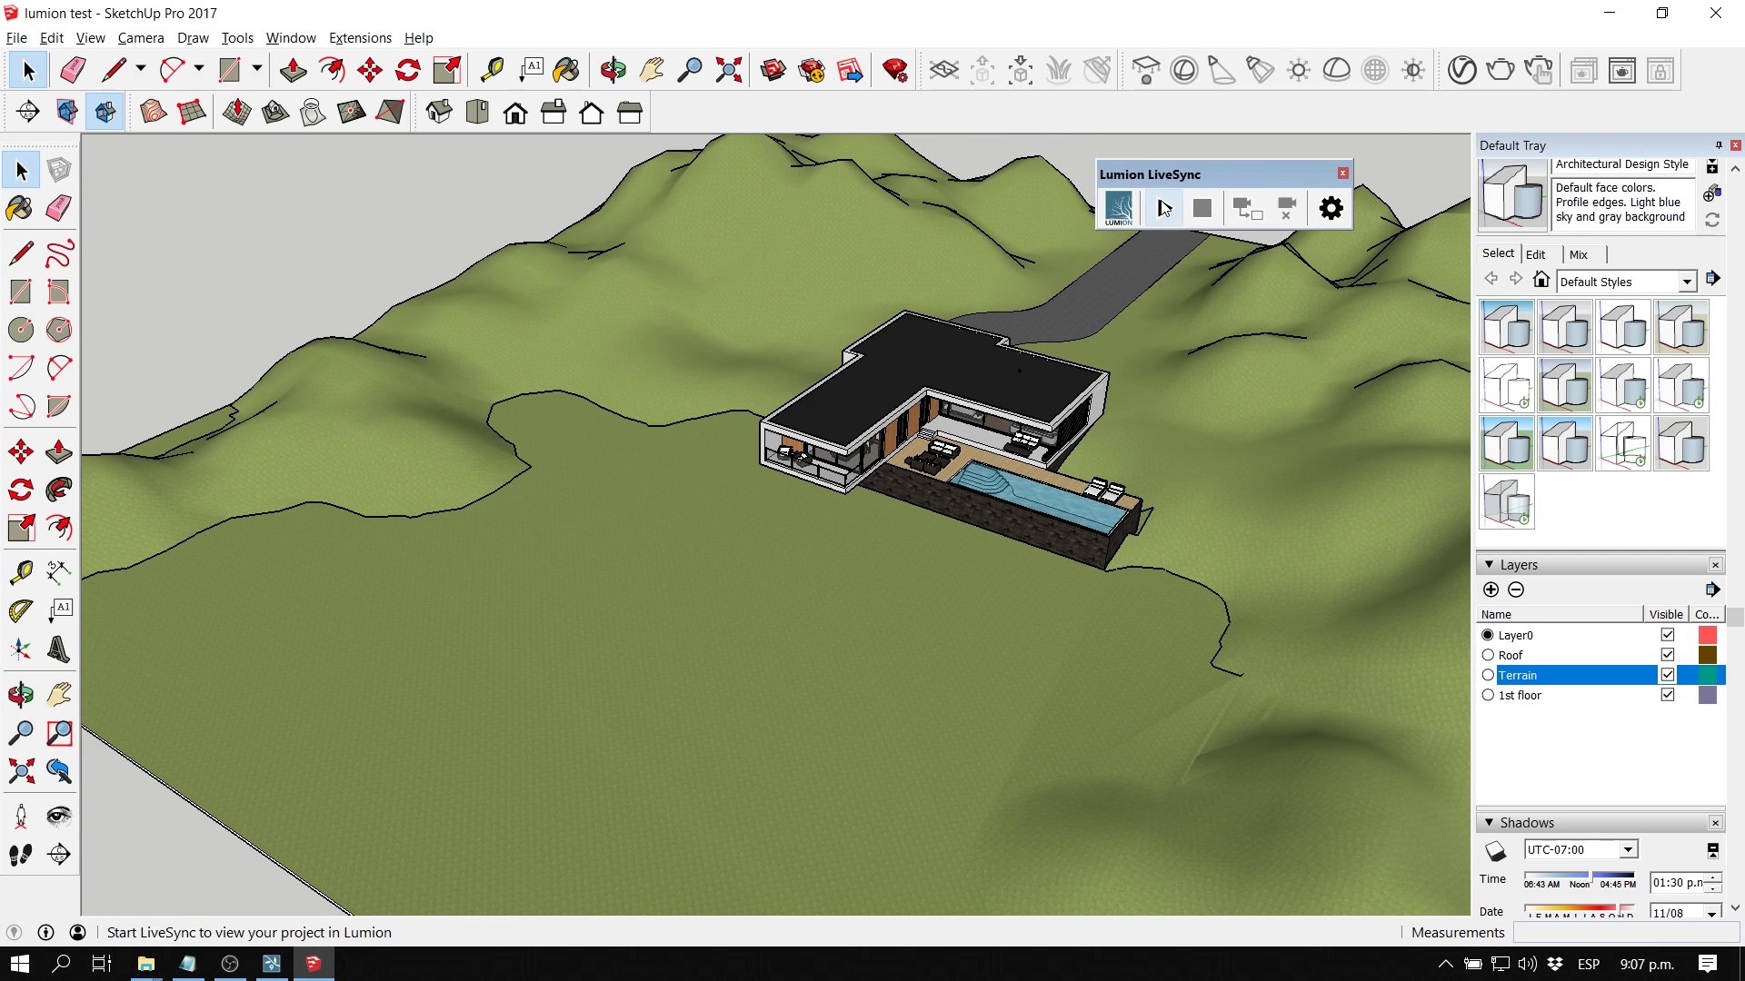
{"action": "left_click", "coordinate": [1164, 208]}
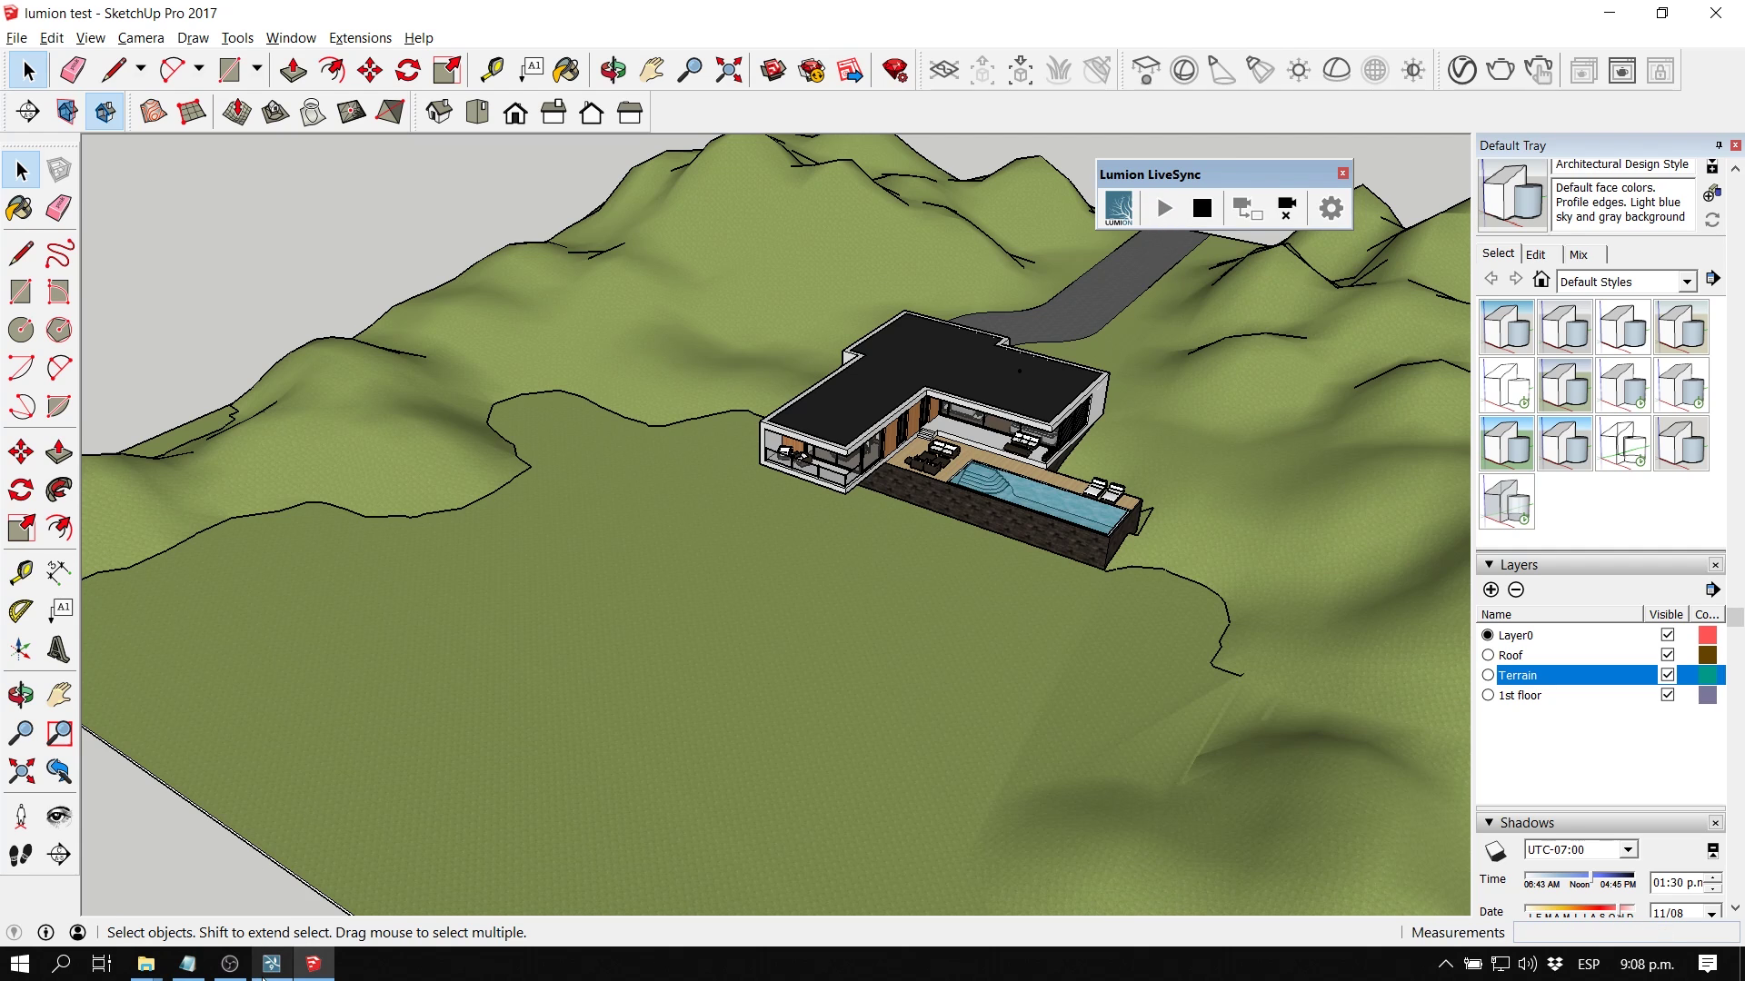
Switch to Lumion and inspect the synced house, pool and surrounding terrain from an elevated front view
{"action": "left_click", "coordinate": [291, 883]}
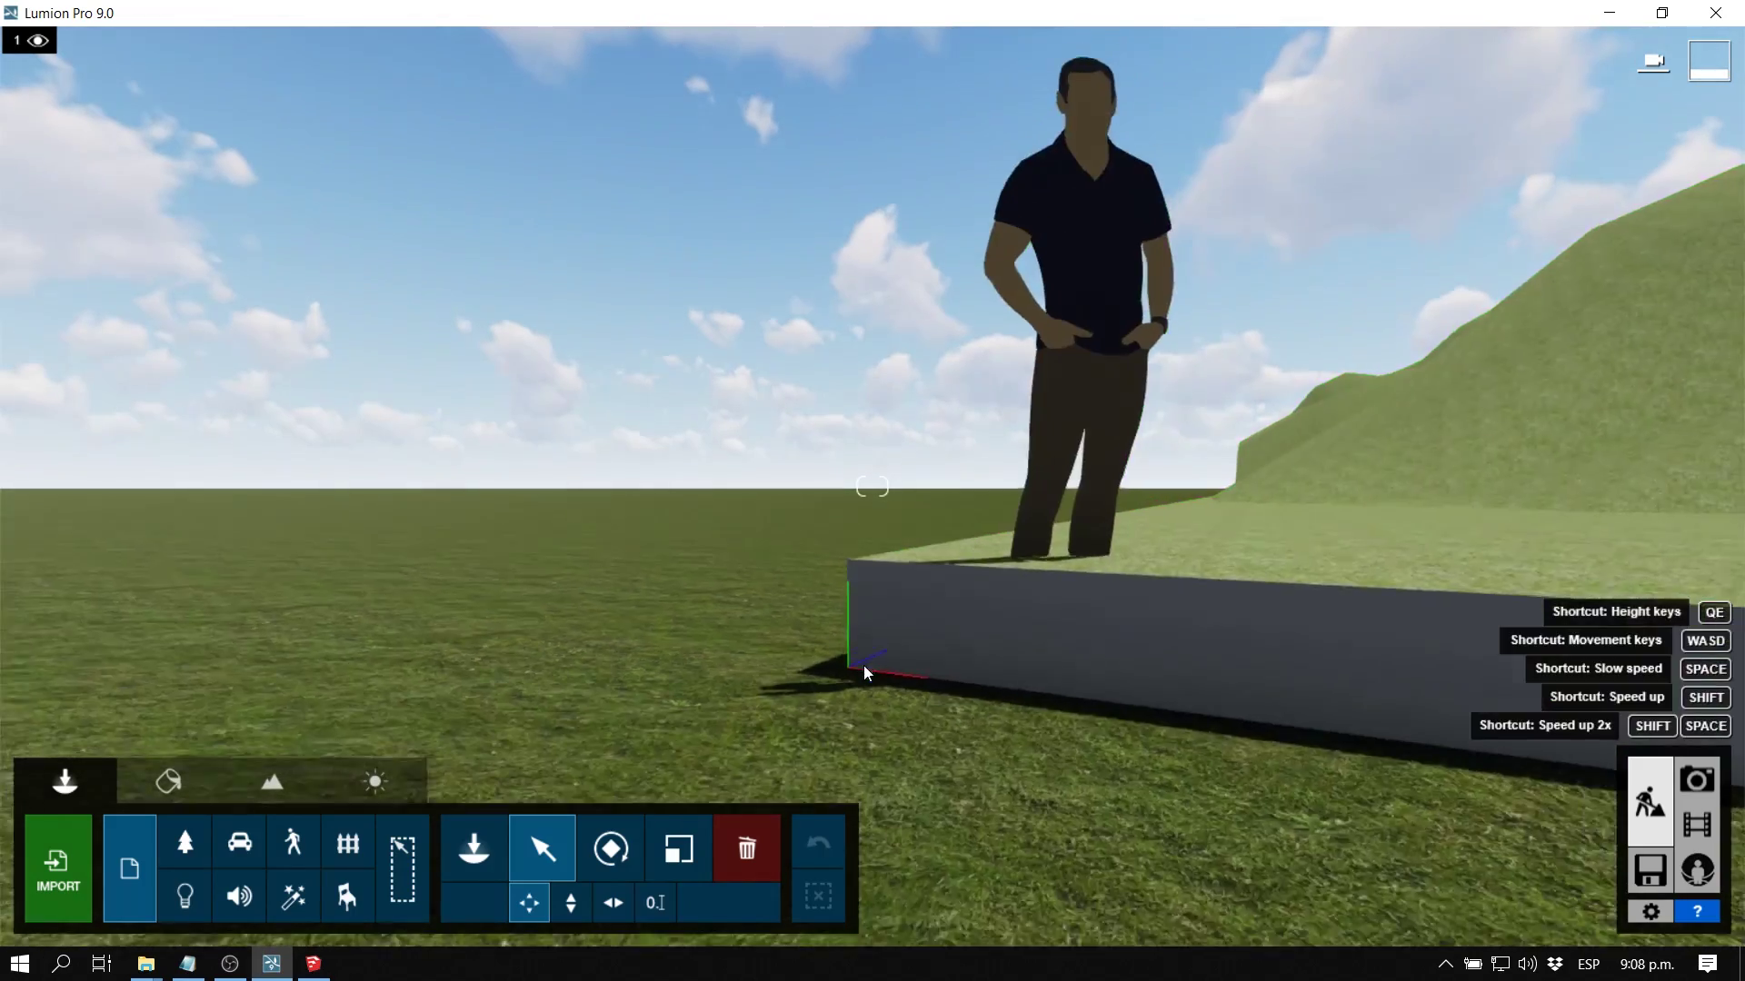
{"action": "key", "text": "s"}
{"action": "key", "text": "q"}
{"action": "right_click_drag", "start_coordinate": [864, 665], "coordinate": [863, 781]}
{"action": "key", "text": "d"}
{"action": "right_click_drag", "start_coordinate": [872, 486], "coordinate": [782, 445]}
{"action": "key", "text": "w"}
{"action": "key", "text": "a"}
{"action": "key", "text": "s"}
{"action": "key", "text": "w"}
{"action": "key", "text": "s"}
{"action": "key", "text": "d"}
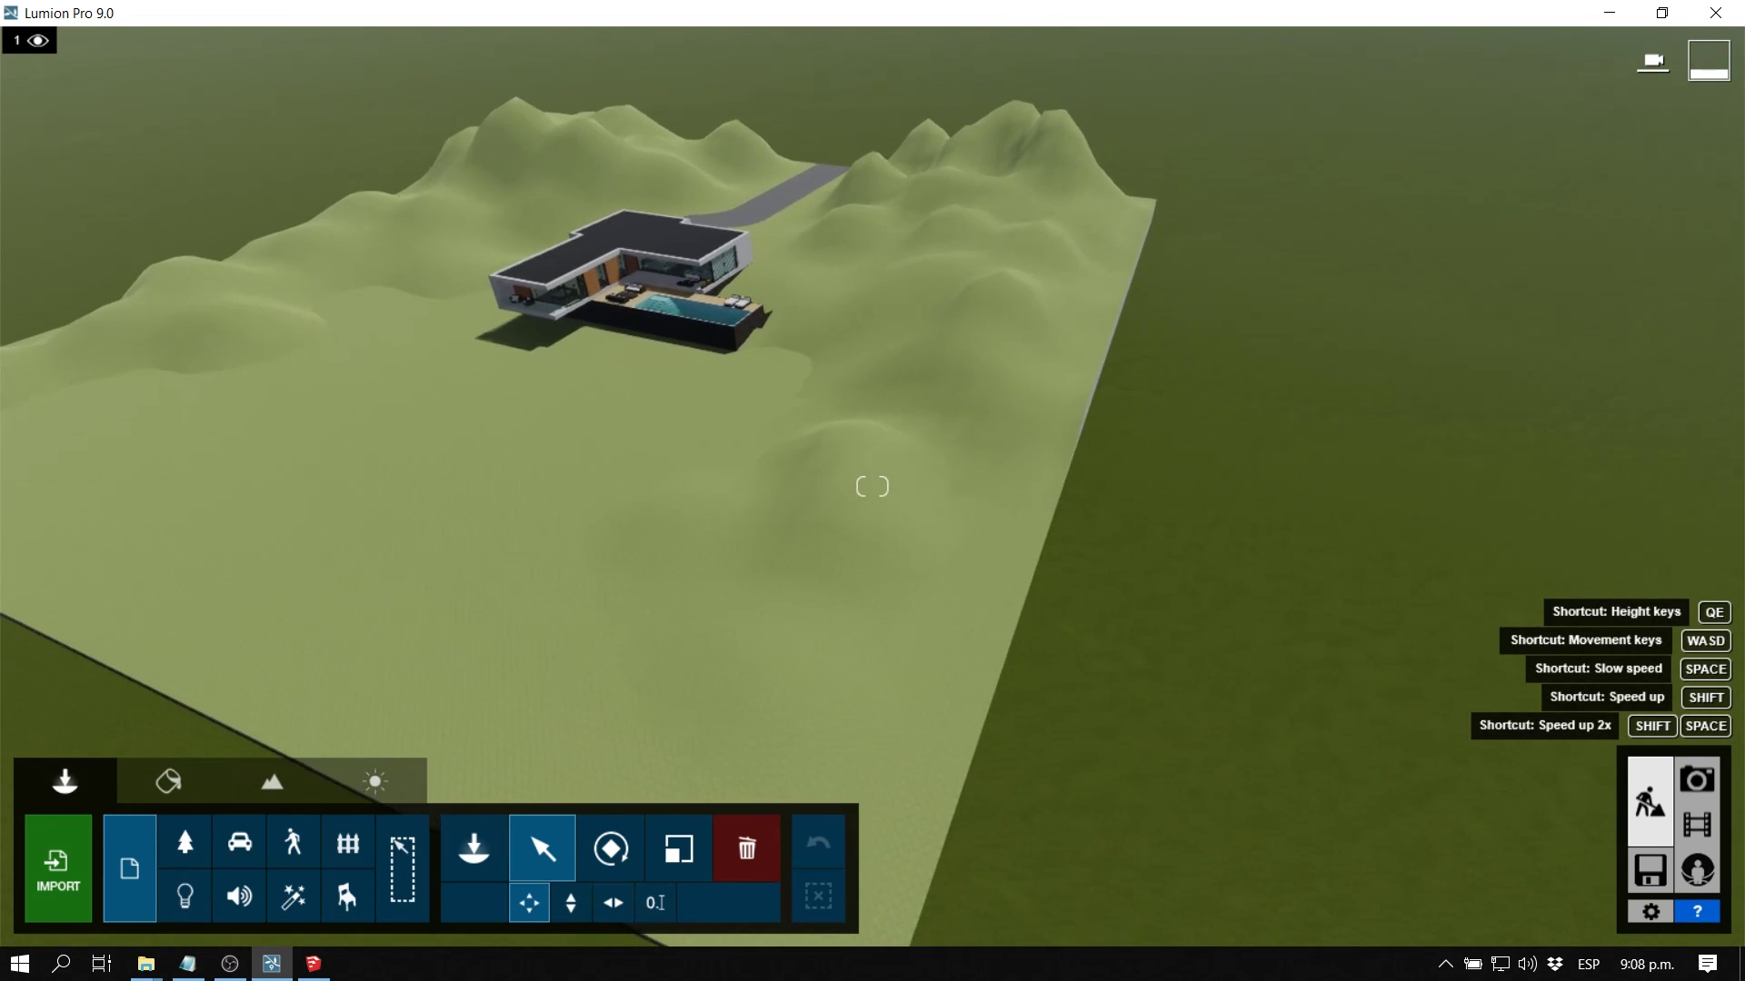
{"action": "key", "text": "a"}
{"action": "key", "text": "q"}
{"action": "key", "text": "a"}
{"action": "mouse_move", "coordinate": [872, 486]}
{"action": "right_mouse_down"}
{"action": "mouse_move", "coordinate": [863, 555]}
{"action": "mouse_move", "coordinate": [876, 467]}
{"action": "right_mouse_up"}
{"action": "key", "text": "w"}
{"action": "key", "text": "s"}
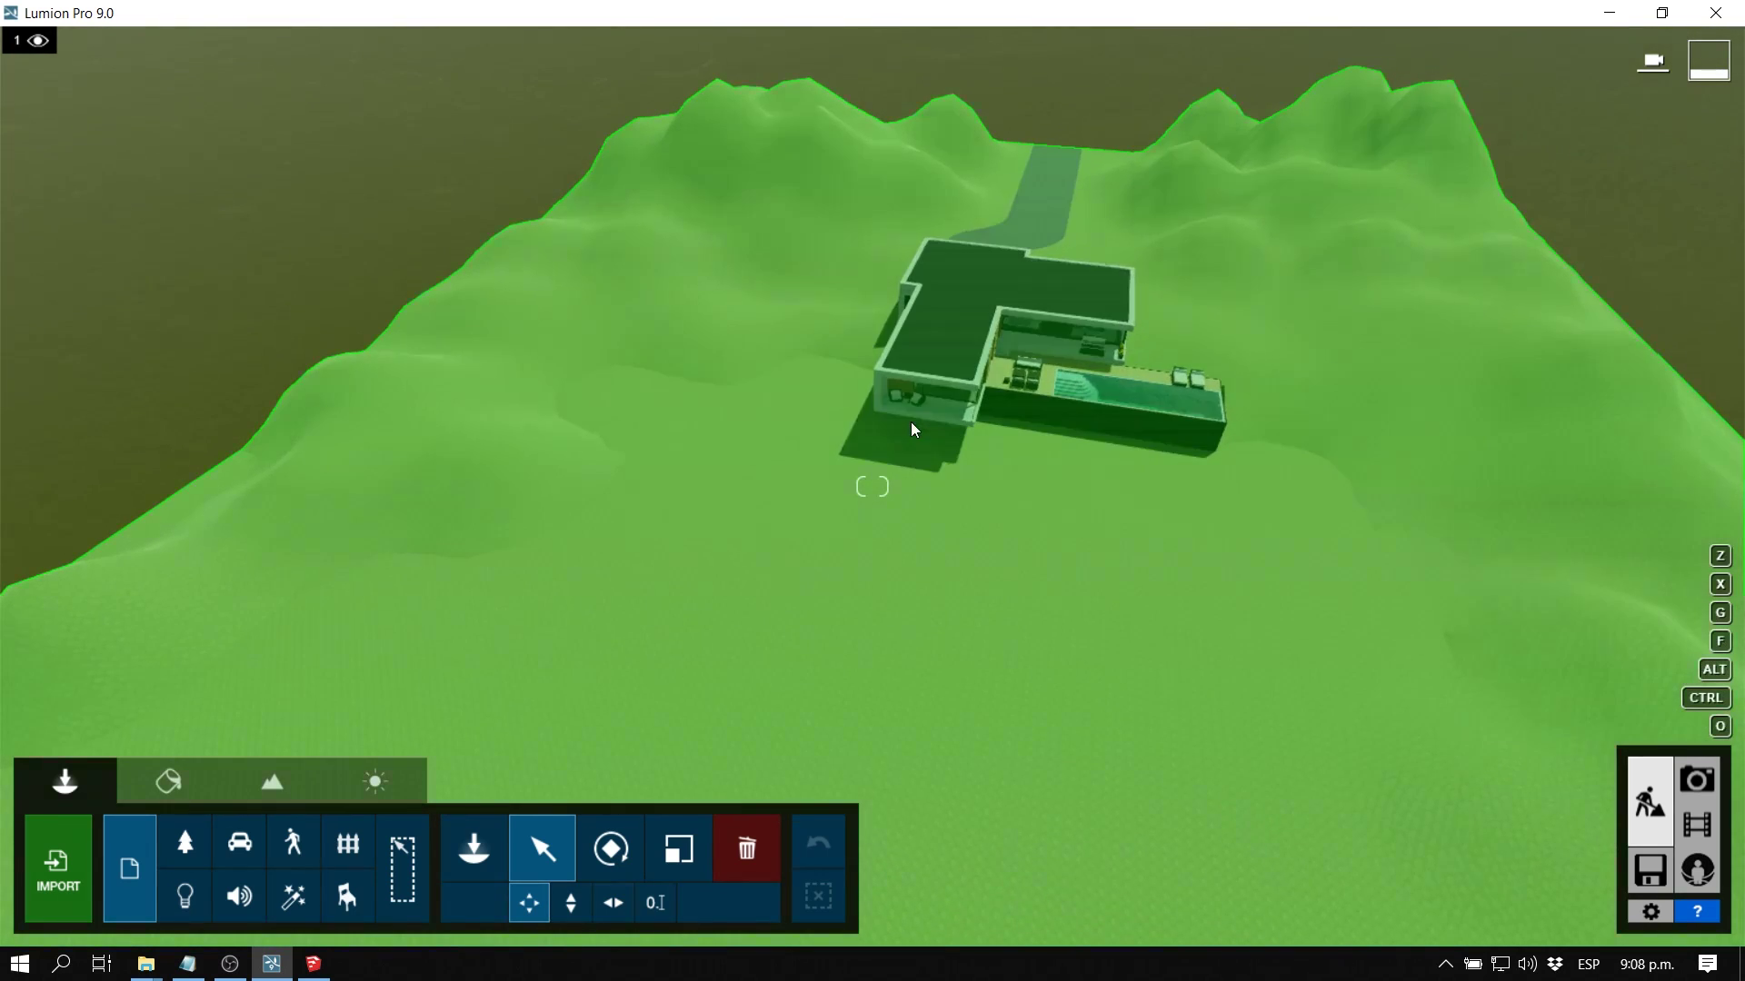
Turn on the landscape grass for the Lumion ground around the imported terrain
{"action": "left_click", "coordinate": [276, 787]}
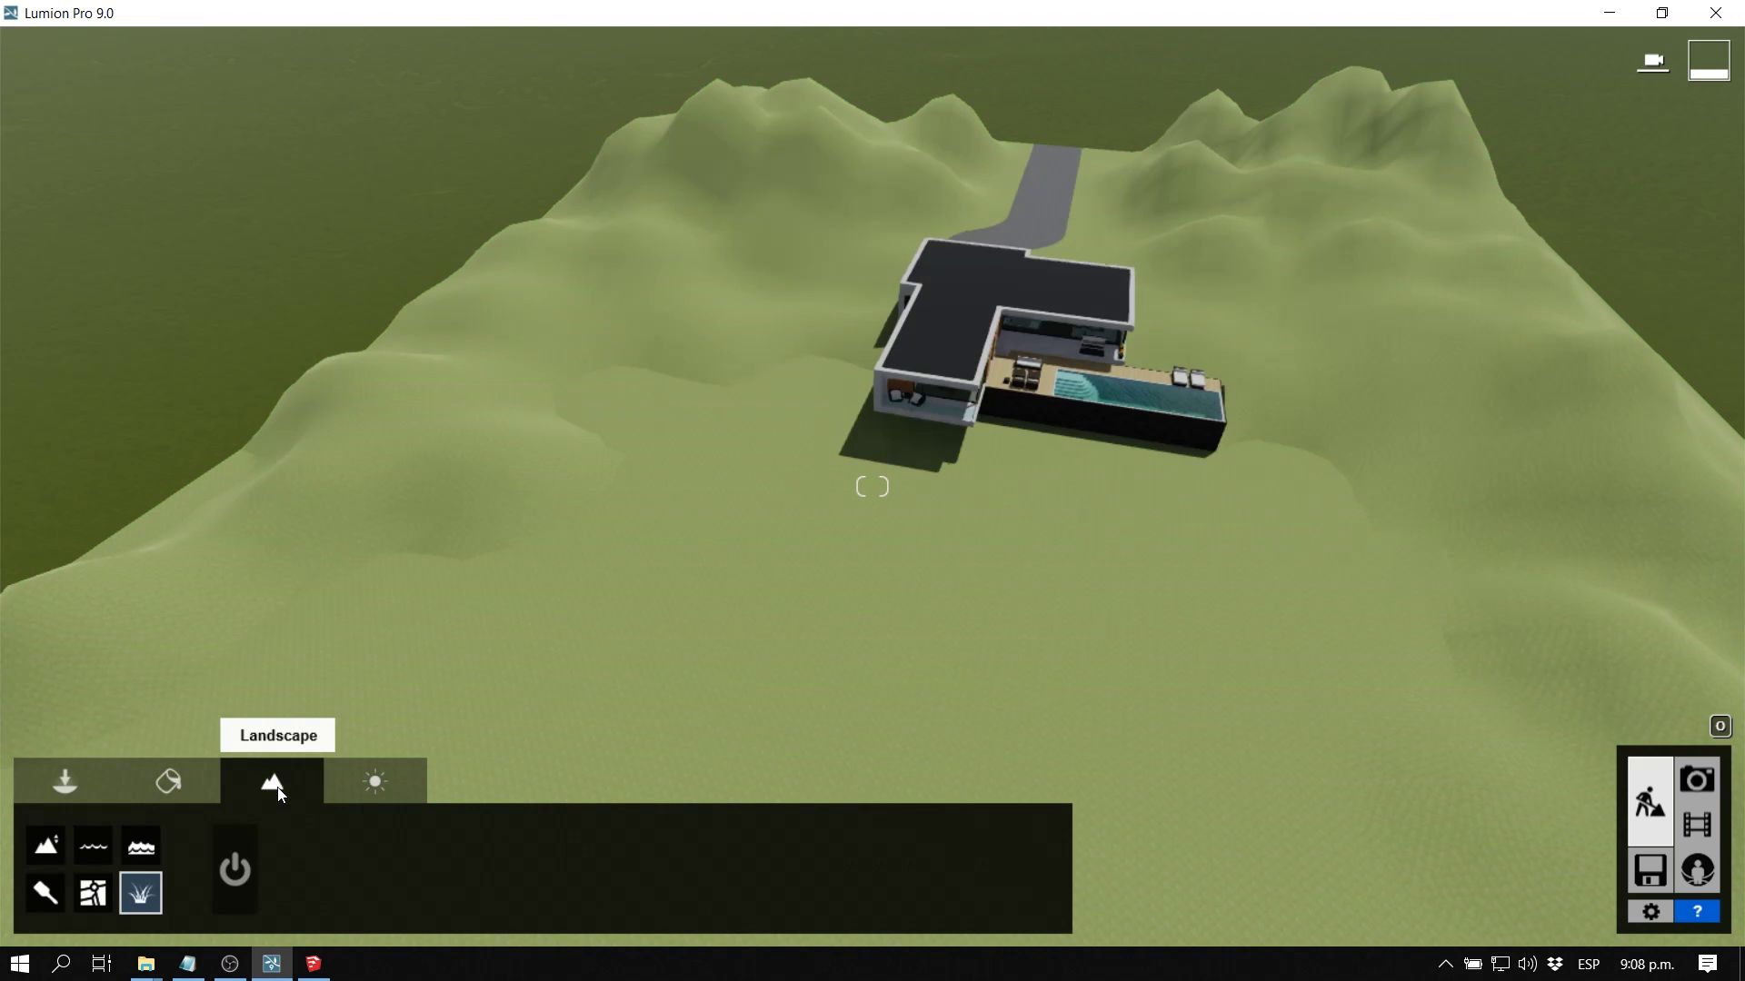
{"action": "left_click", "coordinate": [234, 870]}
{"action": "key", "text": "a"}
{"action": "right_click_drag", "start_coordinate": [536, 392], "coordinate": [545, 509]}
{"action": "key", "text": "w"}
{"action": "key", "text": "s"}
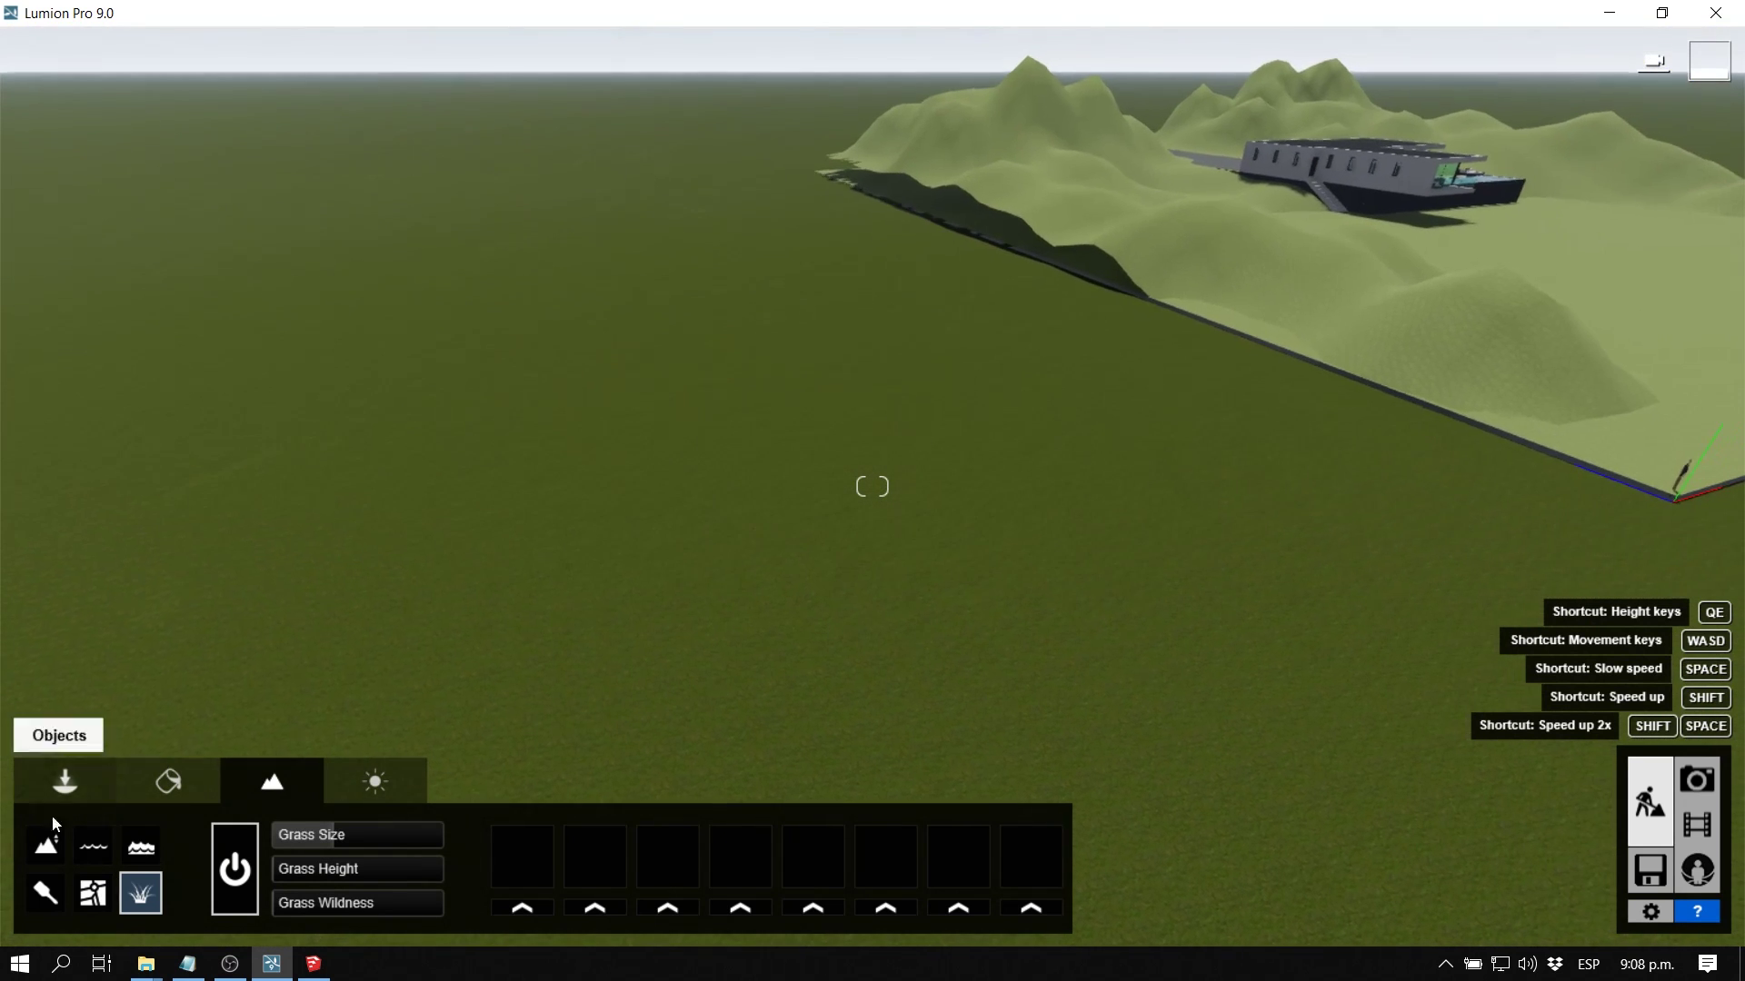
Assign the custom Landscape material to the model's terrain
{"action": "left_click", "coordinate": [197, 785]}
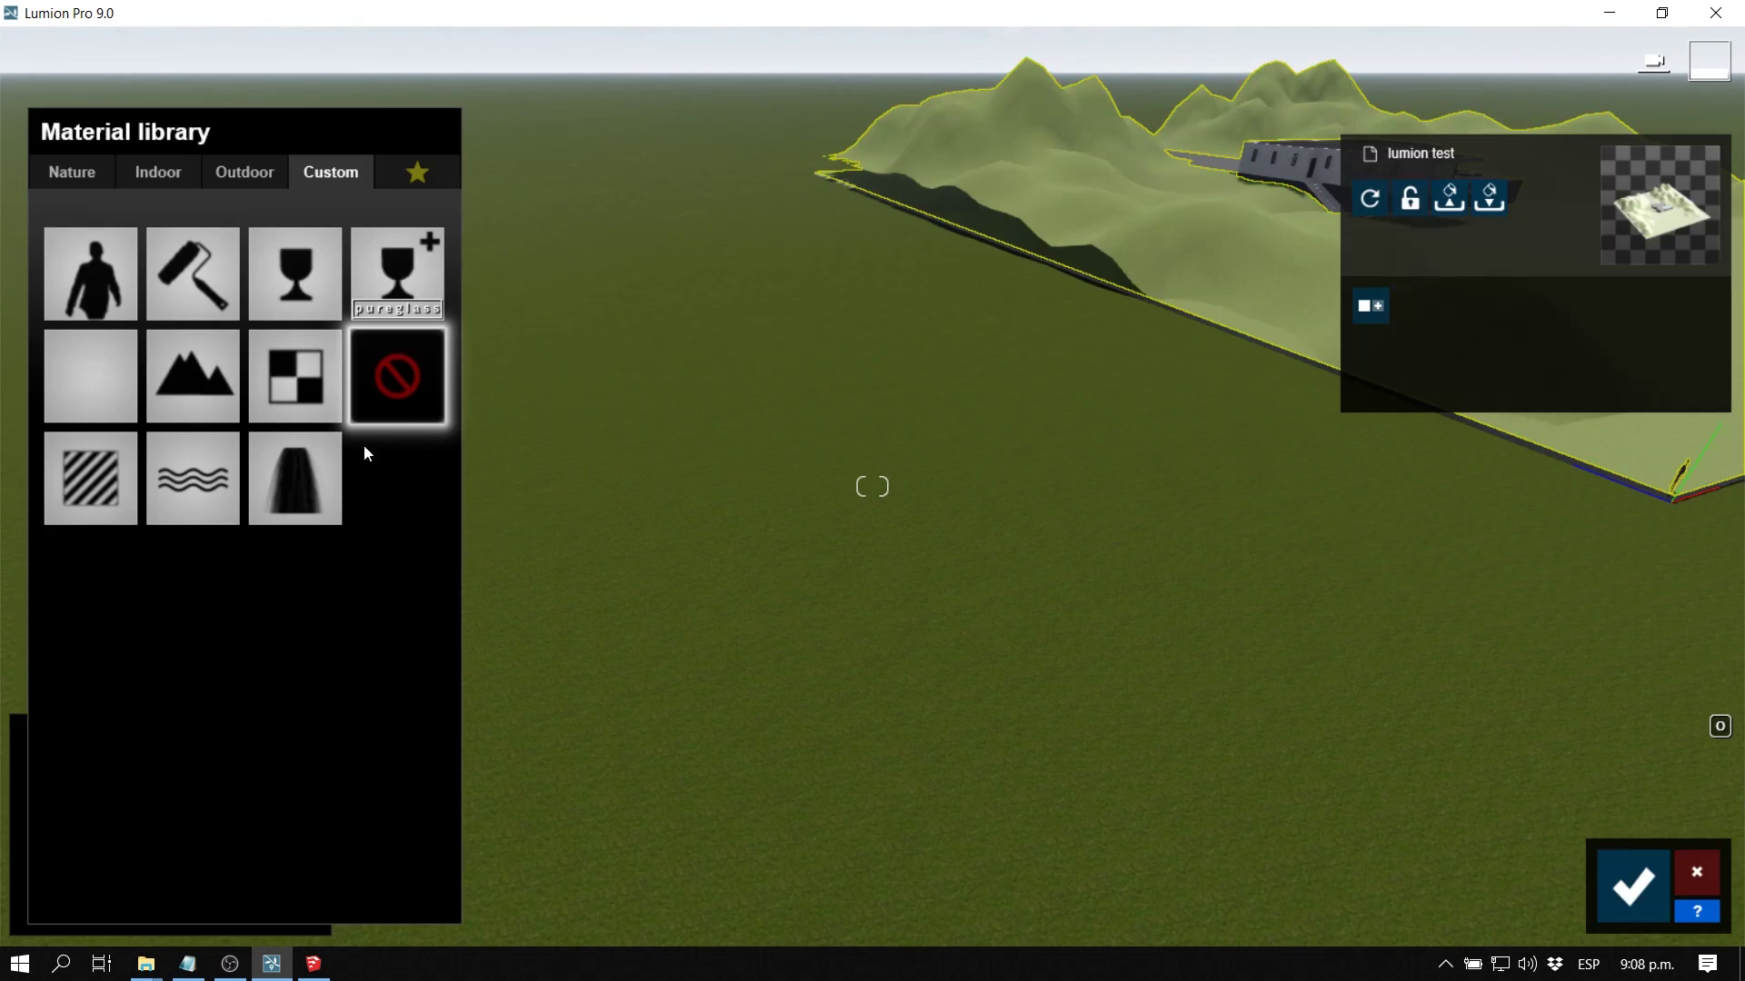
{"action": "left_click", "coordinate": [193, 373]}
{"action": "right_click_drag", "start_coordinate": [1096, 412], "coordinate": [1165, 415]}
{"action": "key", "text": "e"}
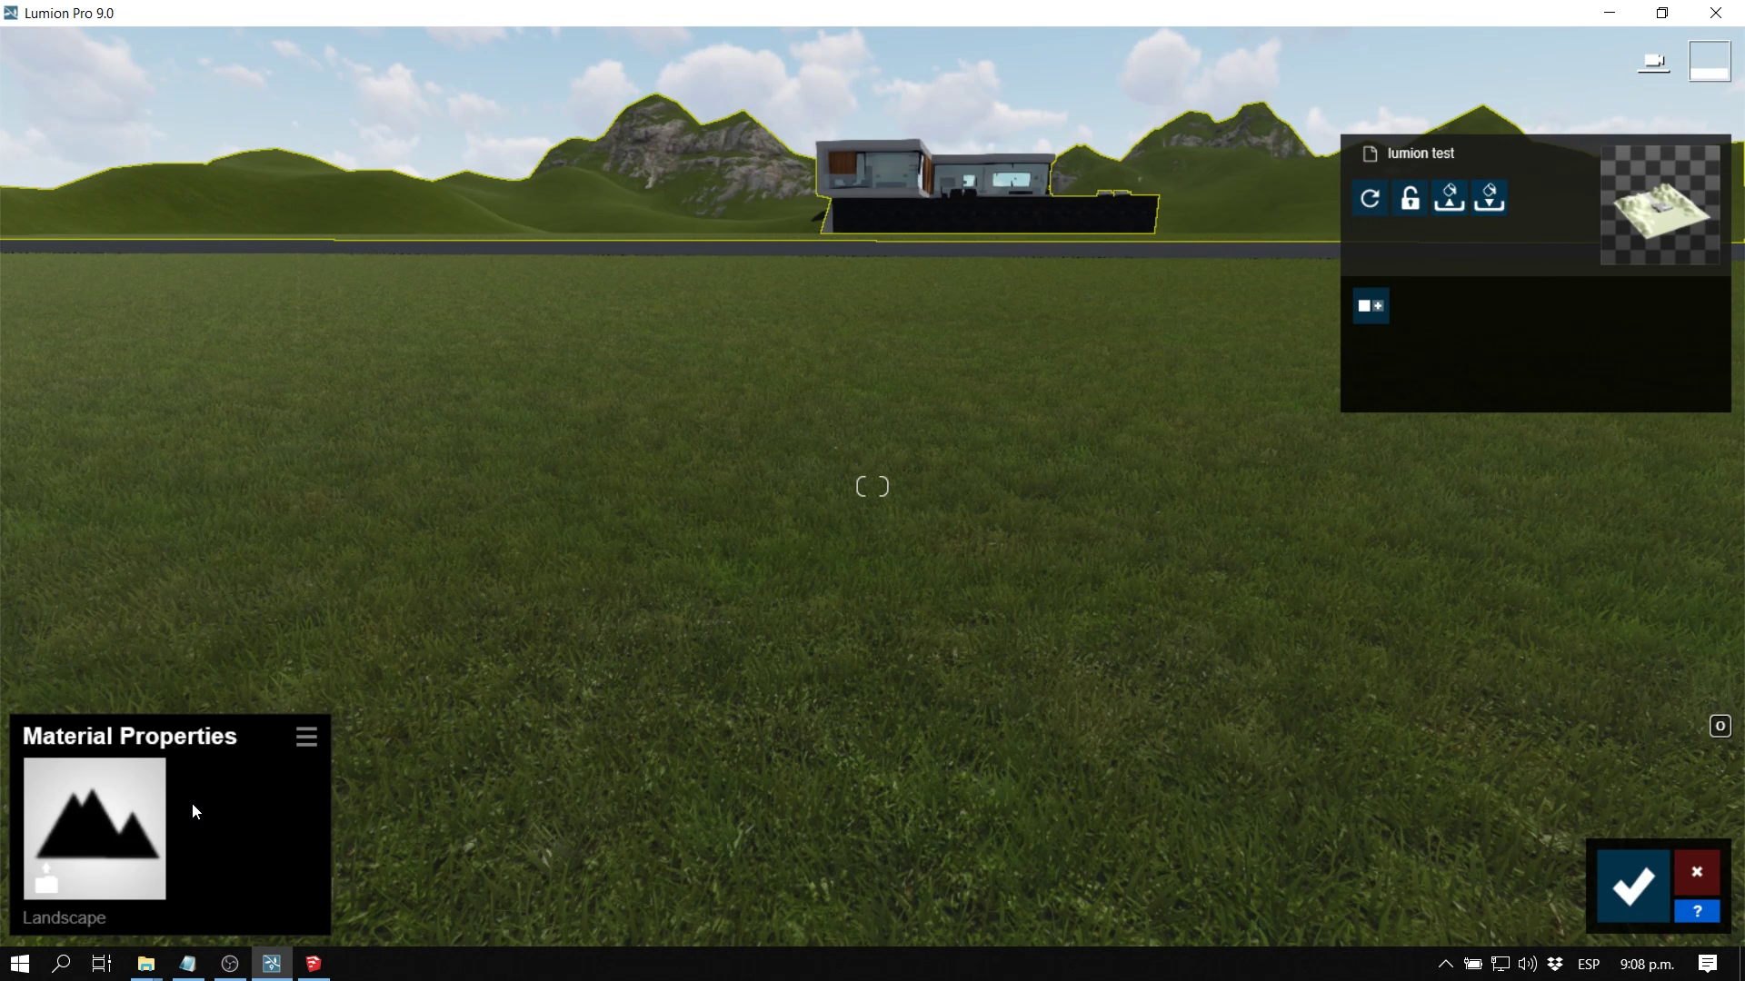
Replace the terrain's material with Circular Grass 02 from the 3D Grass nature materials
{"action": "left_click", "coordinate": [98, 858]}
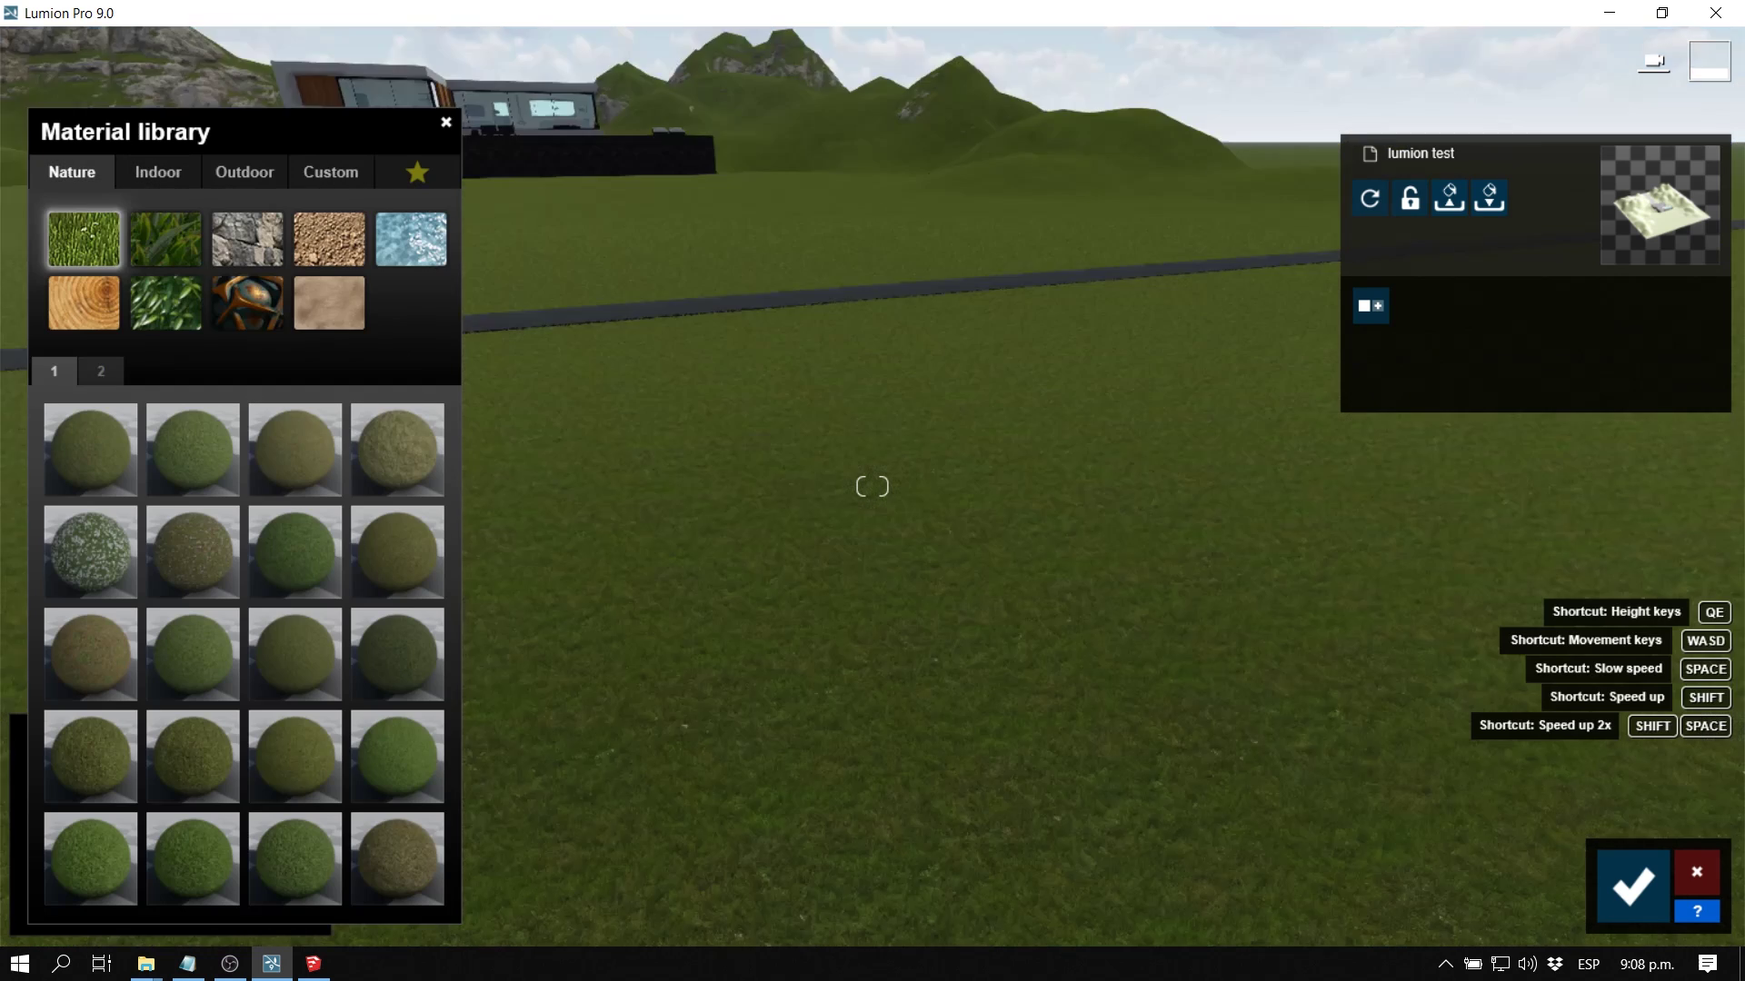
{"action": "right_click_drag", "start_coordinate": [739, 277], "coordinate": [545, 564]}
{"action": "right_click_drag", "start_coordinate": [1287, 194], "coordinate": [1005, 97]}
{"action": "key", "text": "w"}
{"action": "key", "text": "q"}
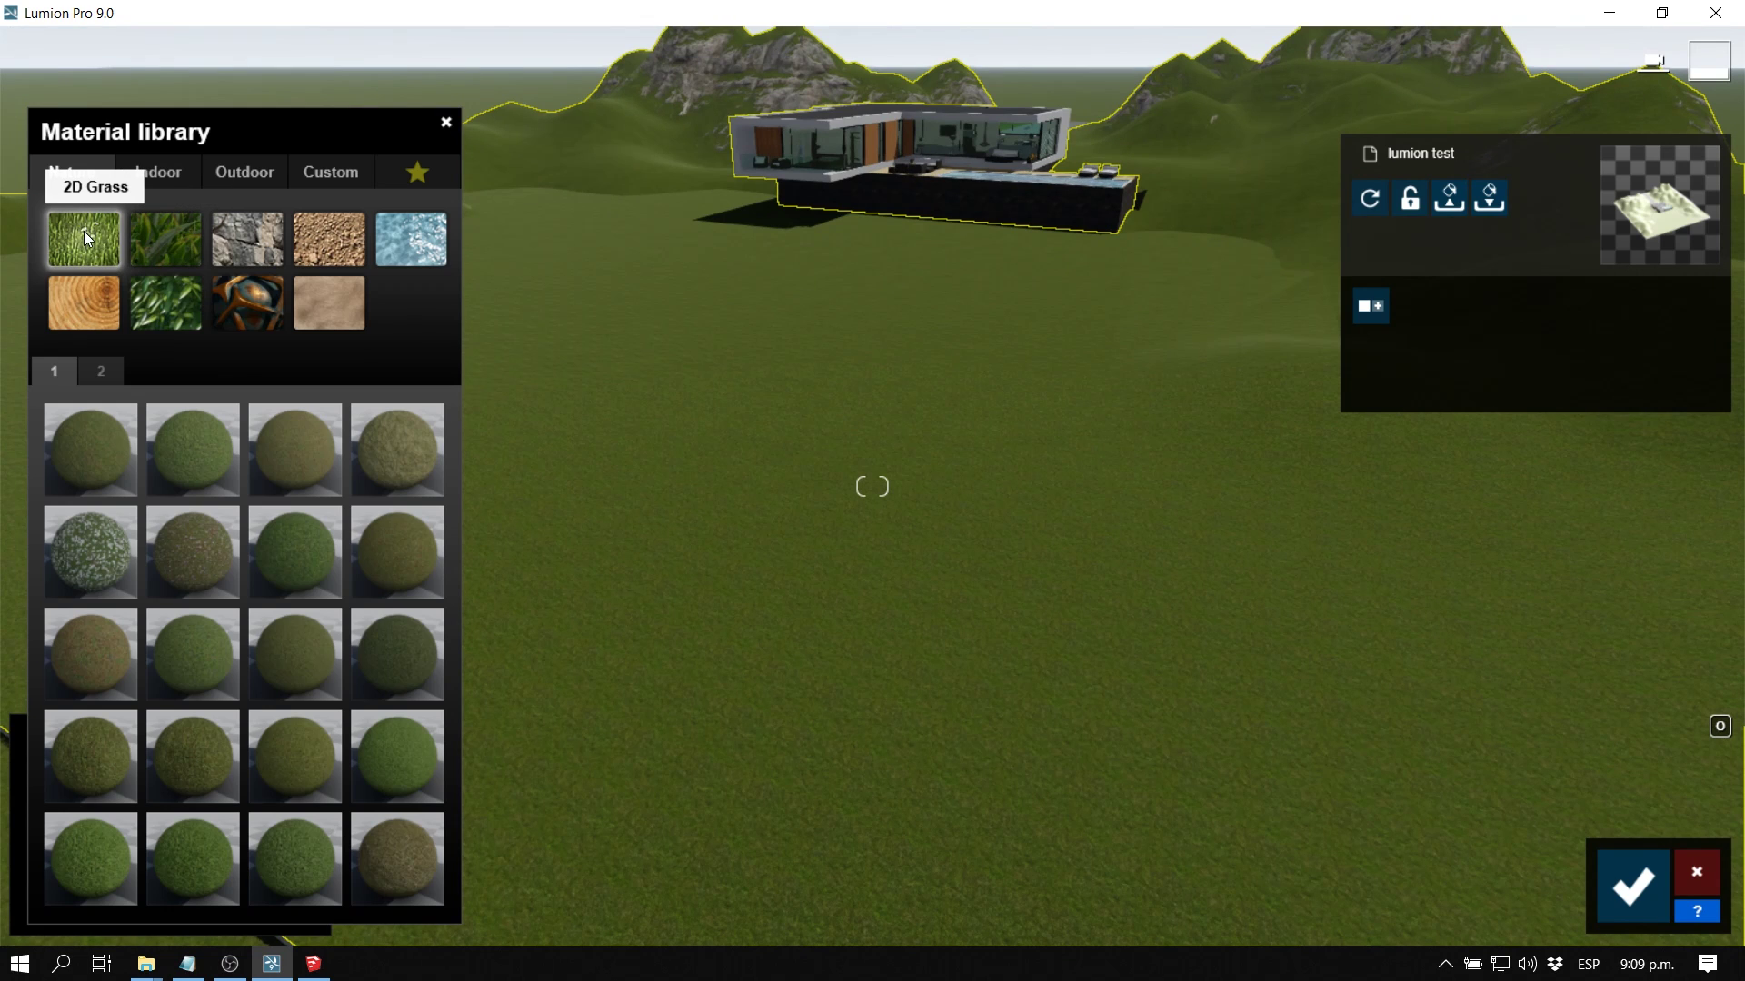
{"action": "left_click", "coordinate": [152, 238]}
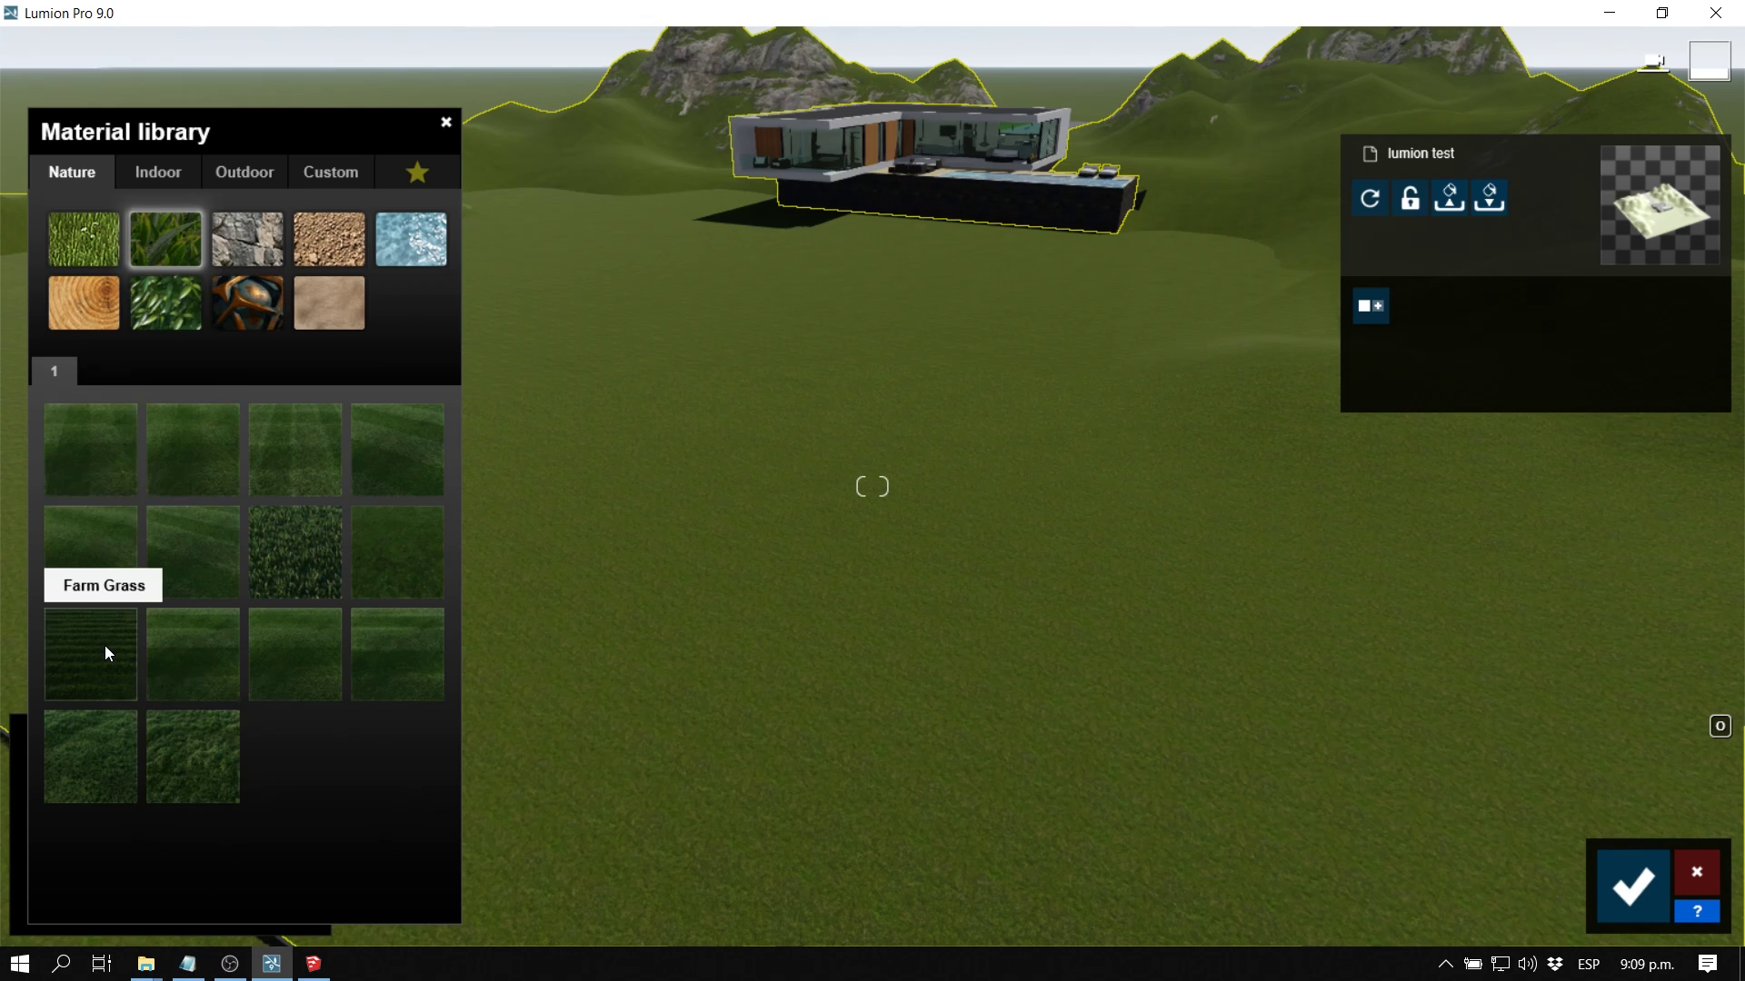
{"action": "left_click", "coordinate": [111, 553]}
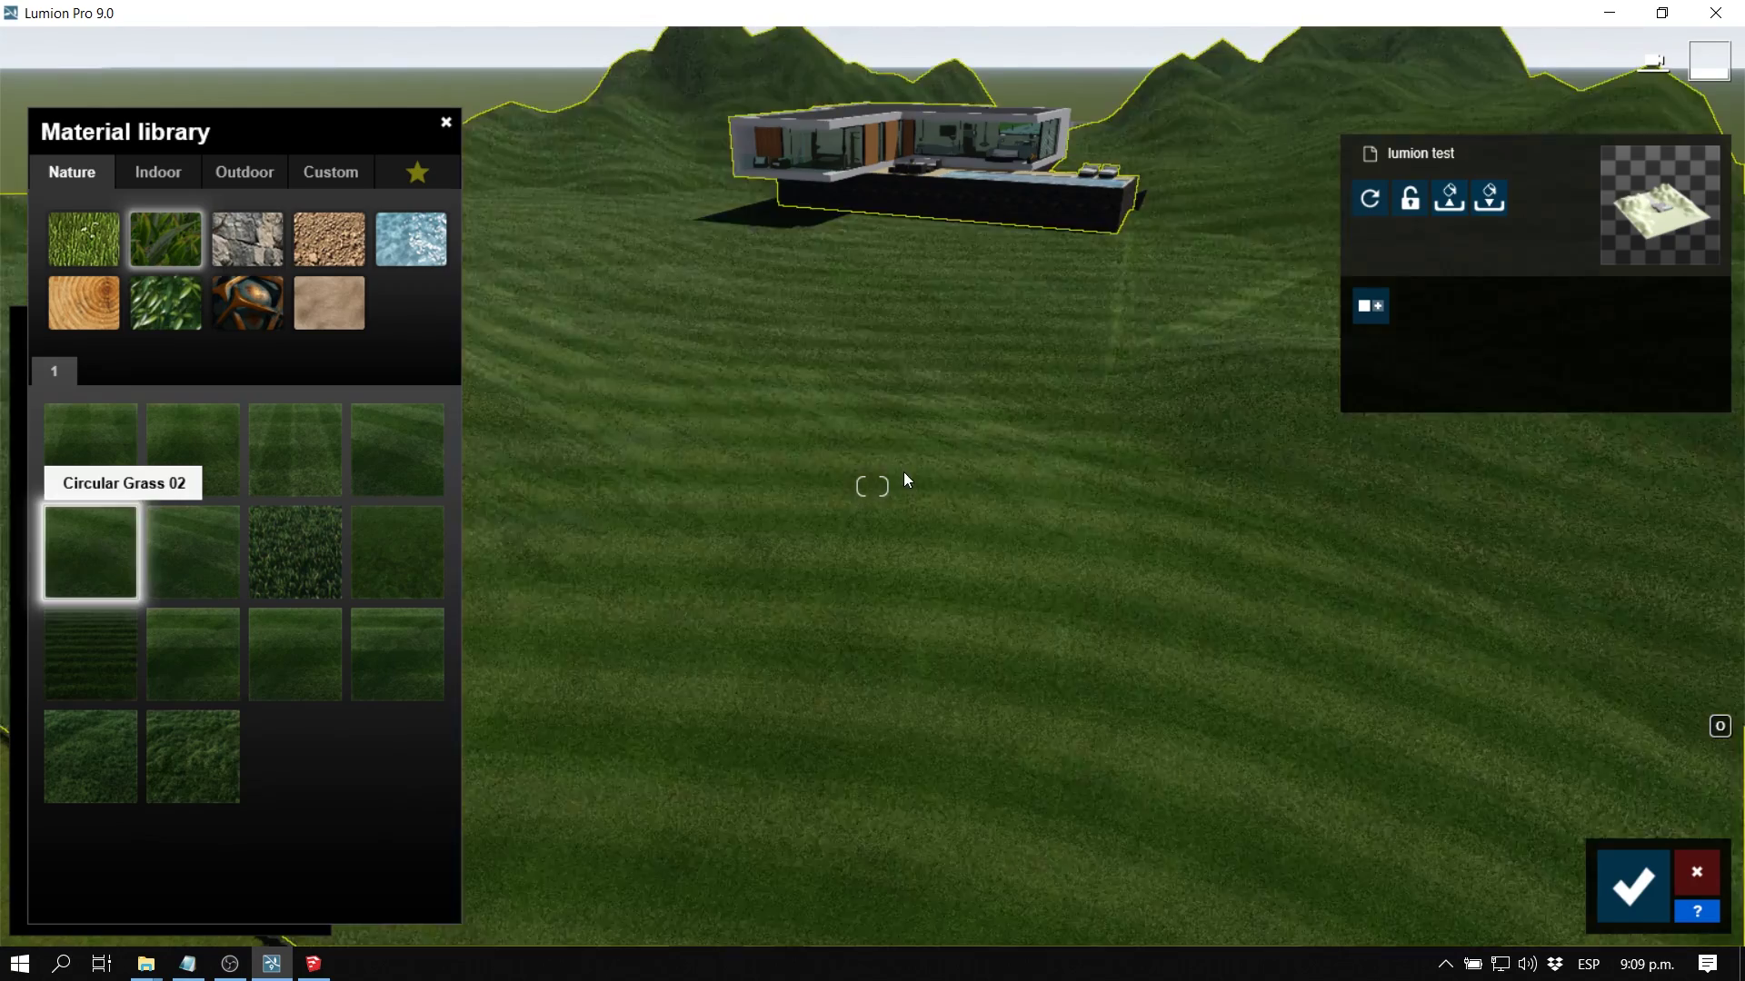
Examine the circular mowing pattern on the terrain from above and in front of the house
{"action": "key", "text": "s"}
{"action": "key", "text": "q"}
{"action": "mouse_move", "coordinate": [1068, 491]}
{"action": "right_mouse_down"}
{"action": "mouse_move", "coordinate": [1069, 582]}
{"action": "mouse_move", "coordinate": [1069, 491]}
{"action": "right_mouse_up"}
{"action": "key", "text": "q"}
{"action": "right_click_drag", "start_coordinate": [872, 486], "coordinate": [872, 659]}
{"action": "key", "text": "w"}
{"action": "right_click_drag", "start_coordinate": [873, 486], "coordinate": [1054, 510]}
{"action": "key", "text": "s"}
{"action": "key", "text": "s"}
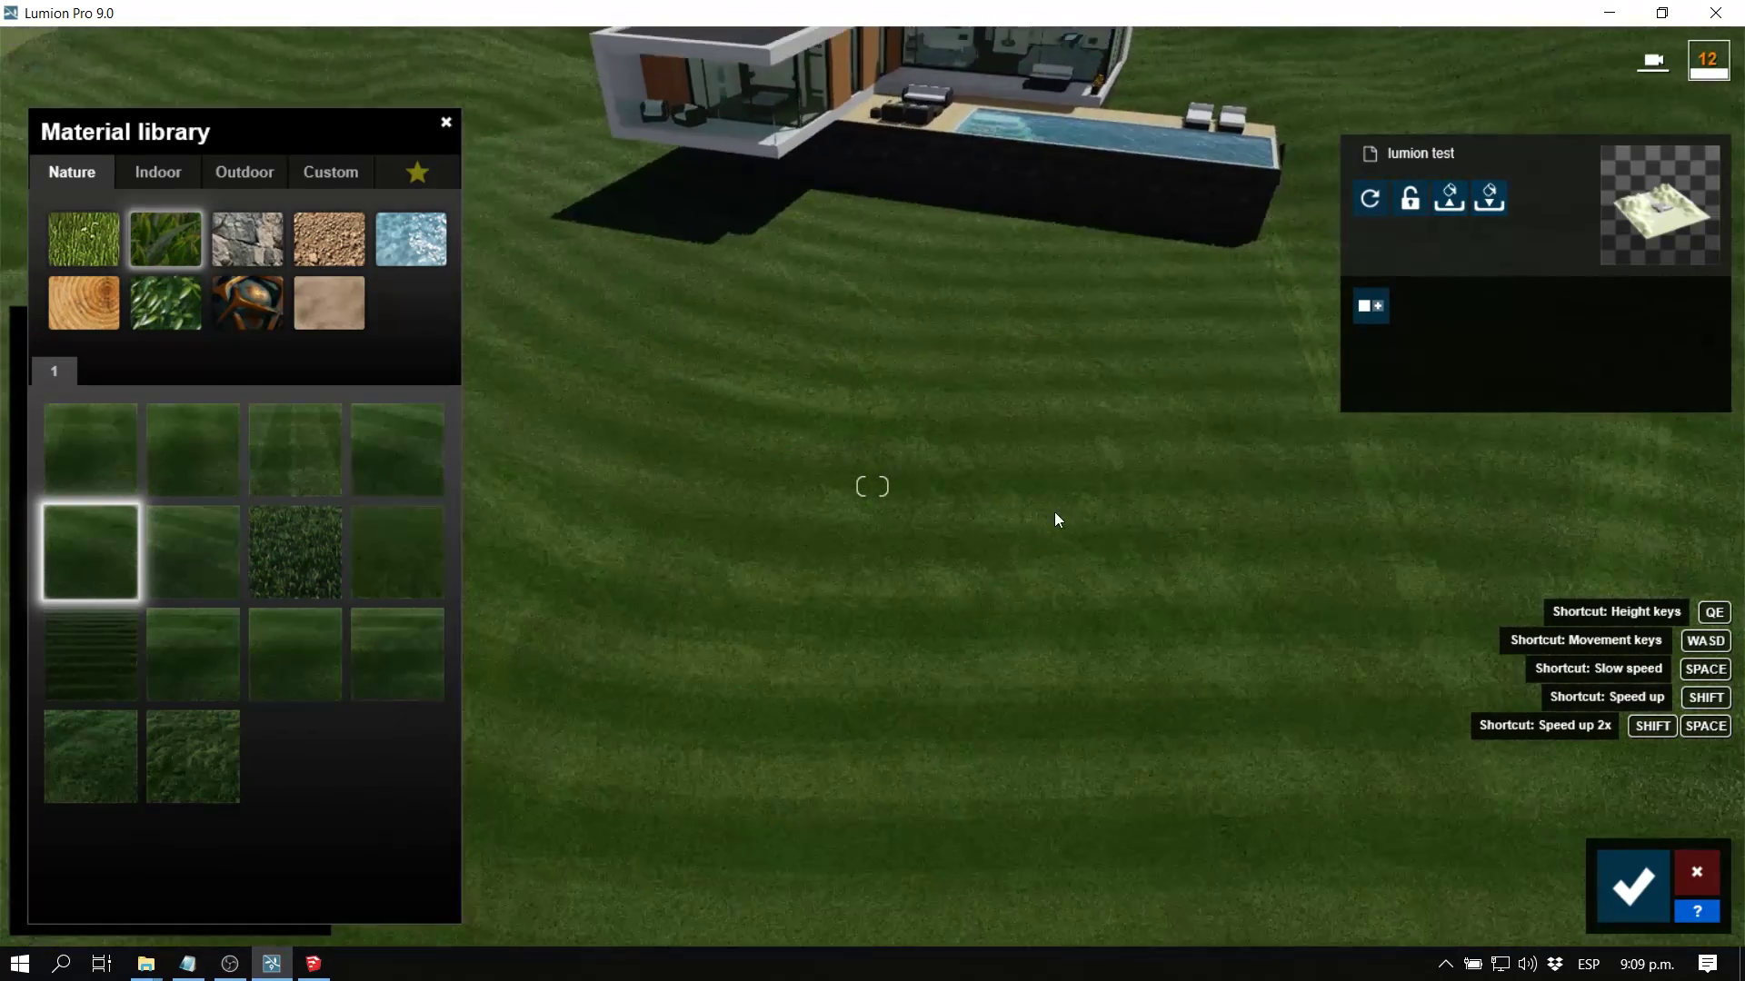
Try further 3D grass materials on the terrain, including Clean Cut Grass and Farm Grass, and compare their look around the house
{"action": "left_click", "coordinate": [219, 560]}
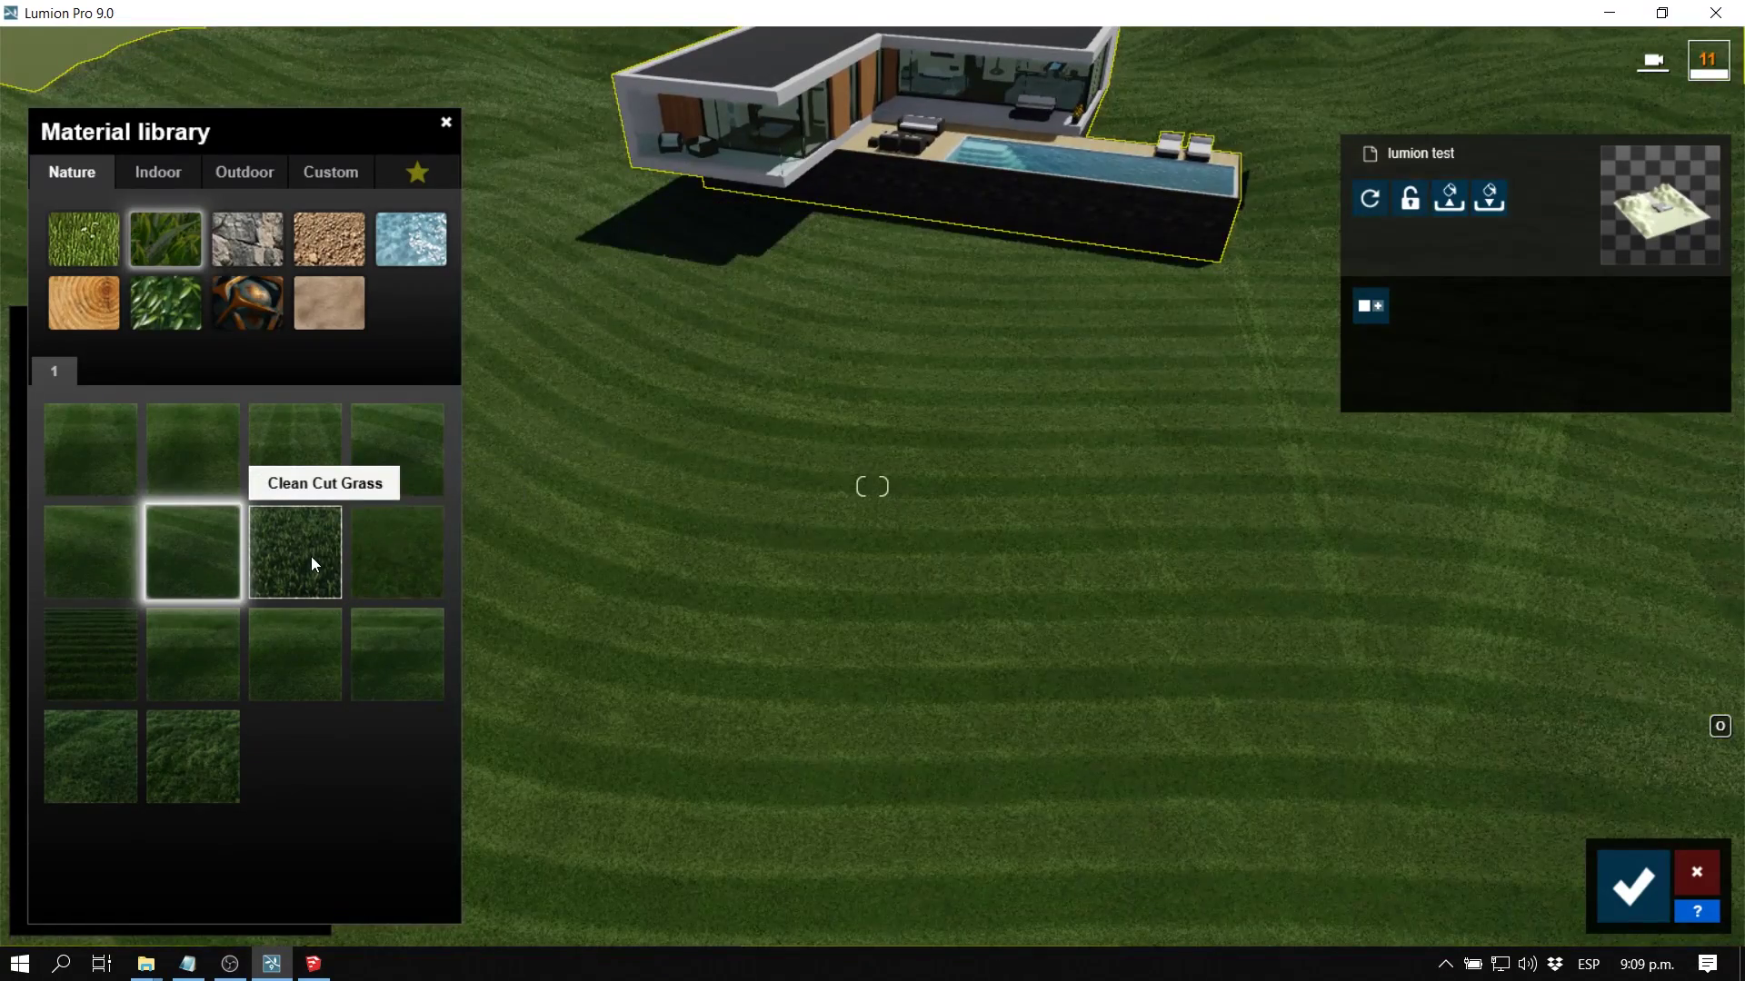
{"action": "left_click", "coordinate": [311, 556]}
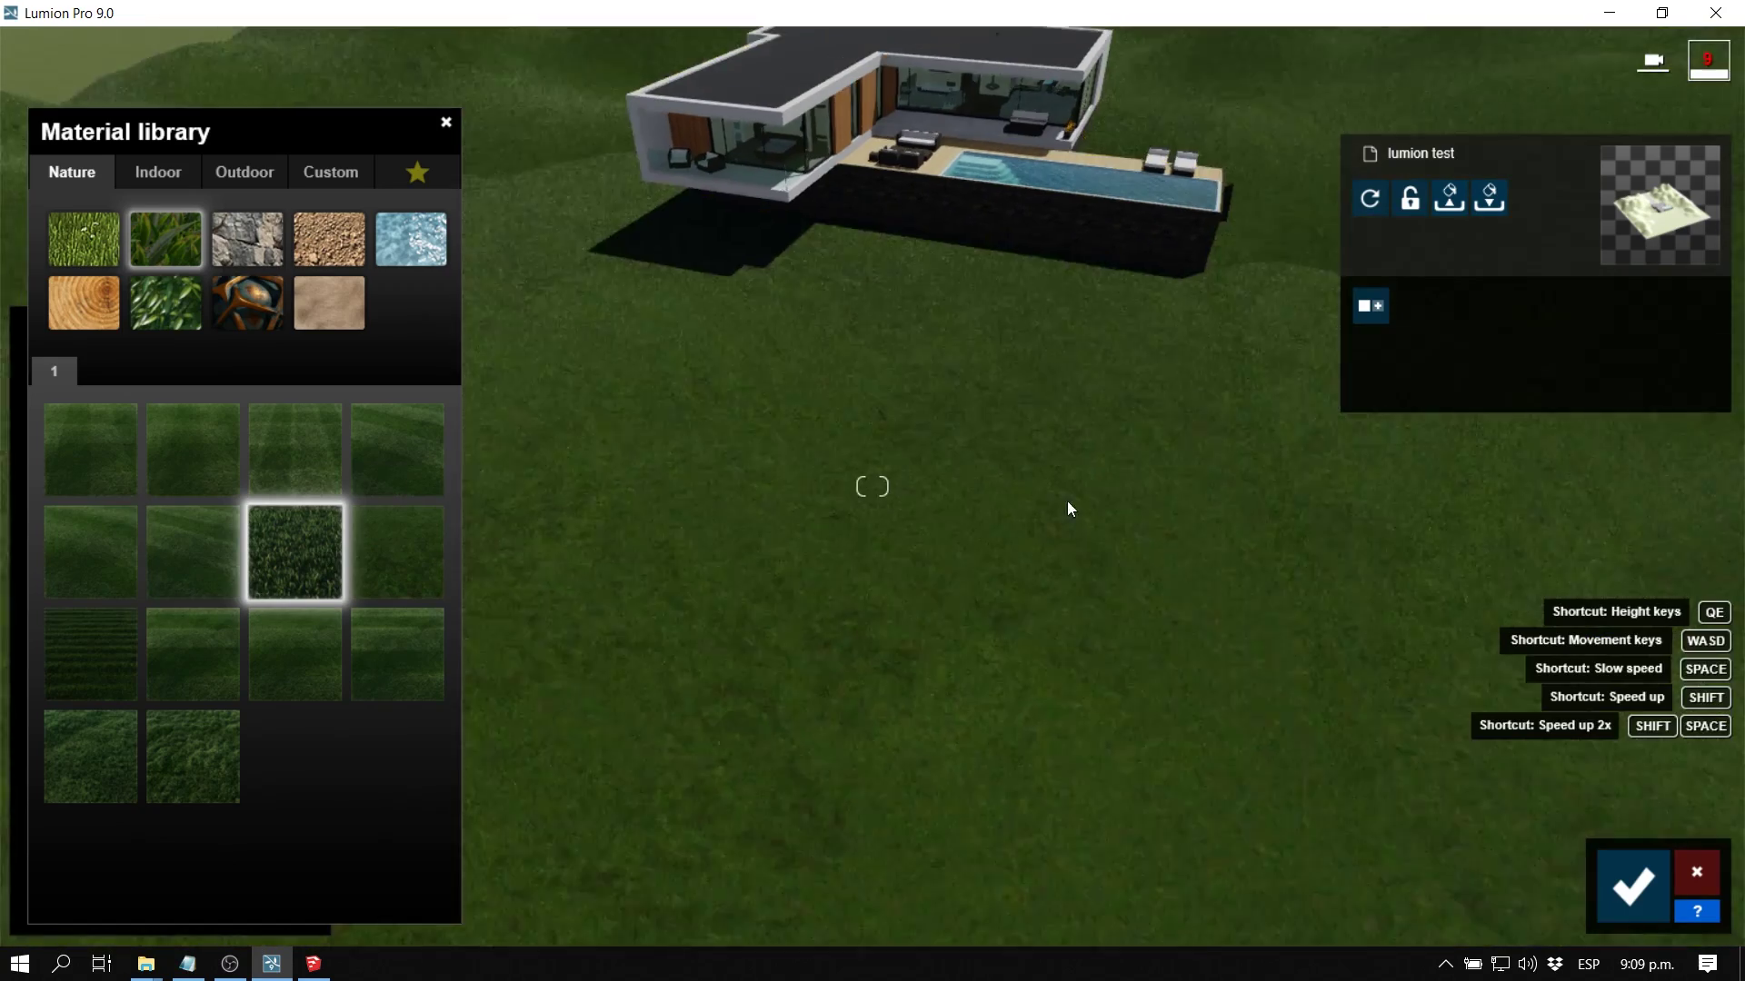
{"action": "right_click_drag", "start_coordinate": [1067, 500], "coordinate": [1036, 506]}
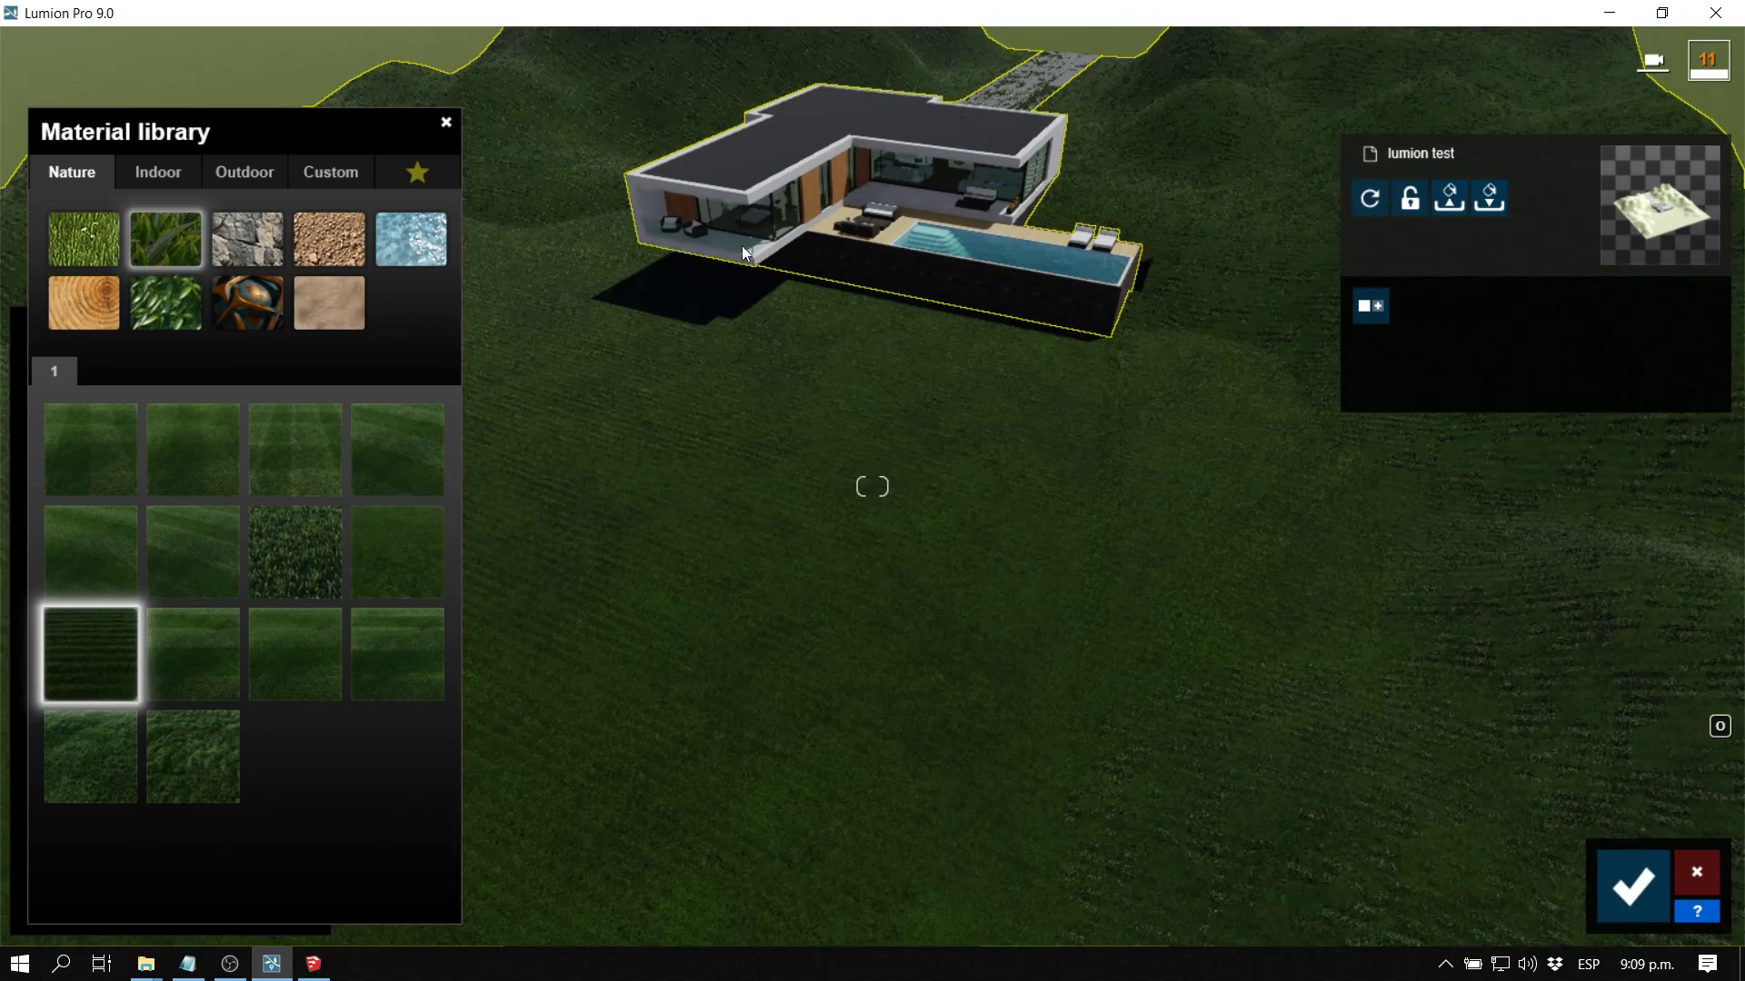
{"action": "right_click_drag", "start_coordinate": [971, 493], "coordinate": [636, 477]}
{"action": "key", "text": "s"}
{"action": "right_click_drag", "start_coordinate": [845, 491], "coordinate": [982, 490]}
{"action": "key", "text": "q"}
{"action": "right_click_drag", "start_coordinate": [873, 564], "coordinate": [963, 554]}
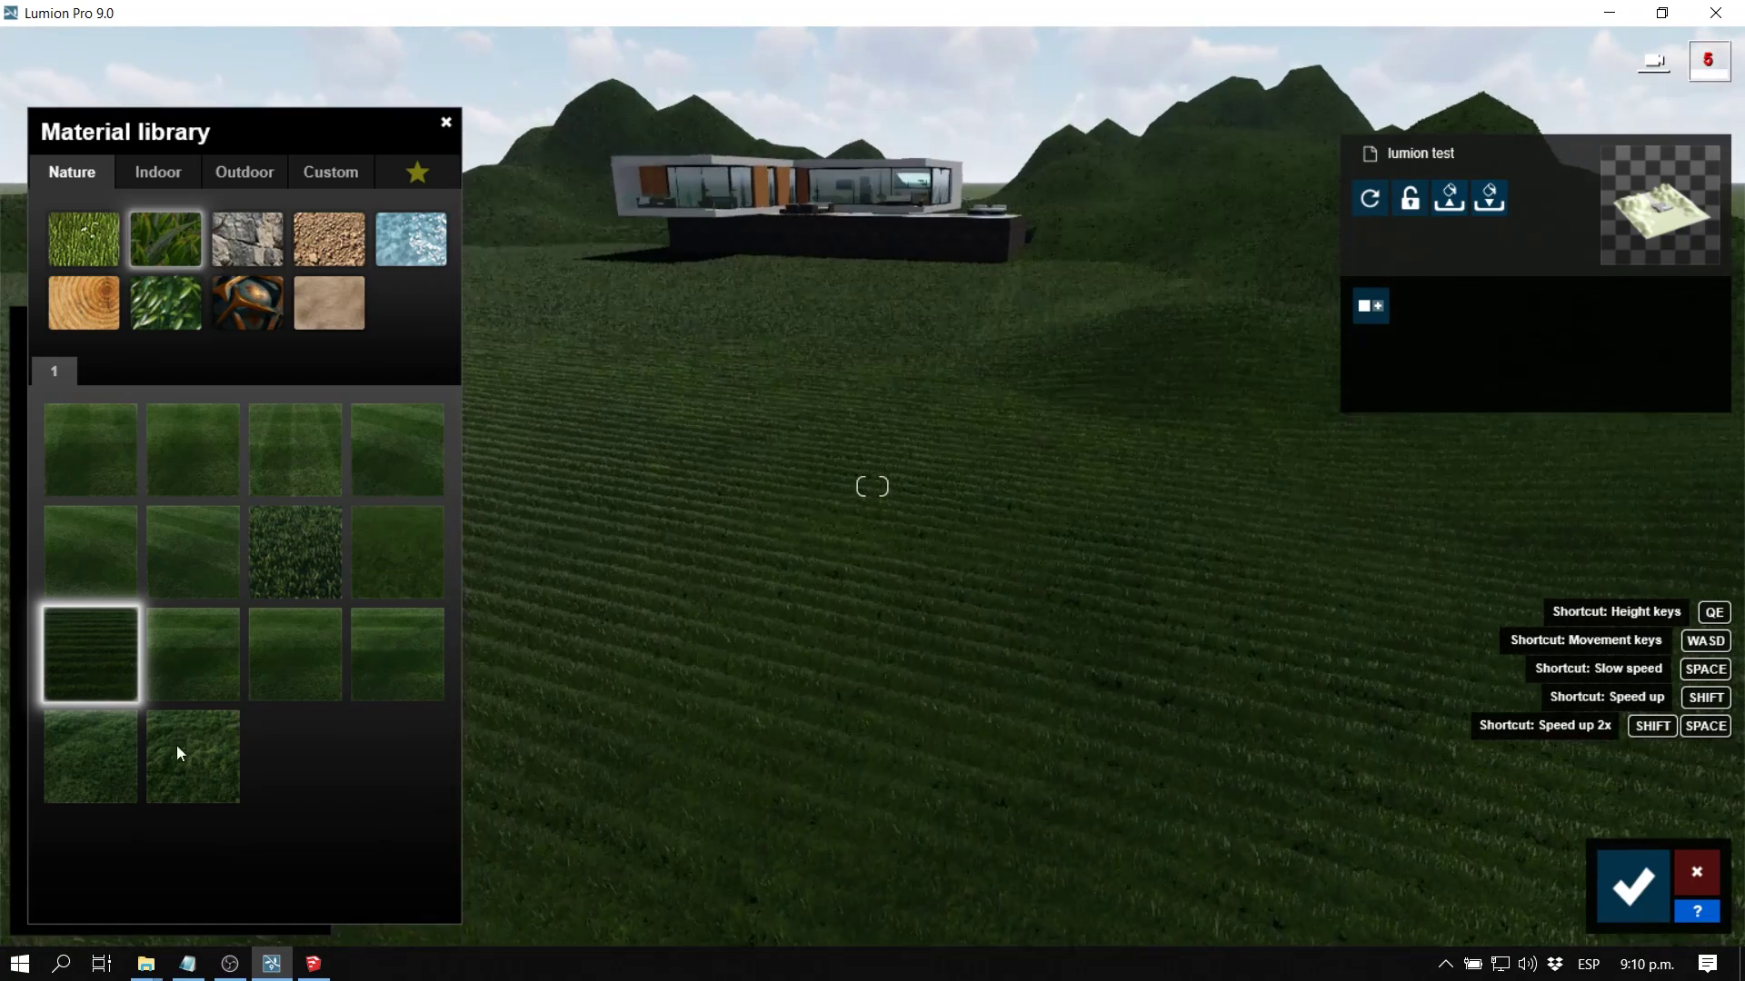
Try Wild Grass 02 and Wild Grass 01 on the terrain
{"action": "left_click", "coordinate": [237, 748]}
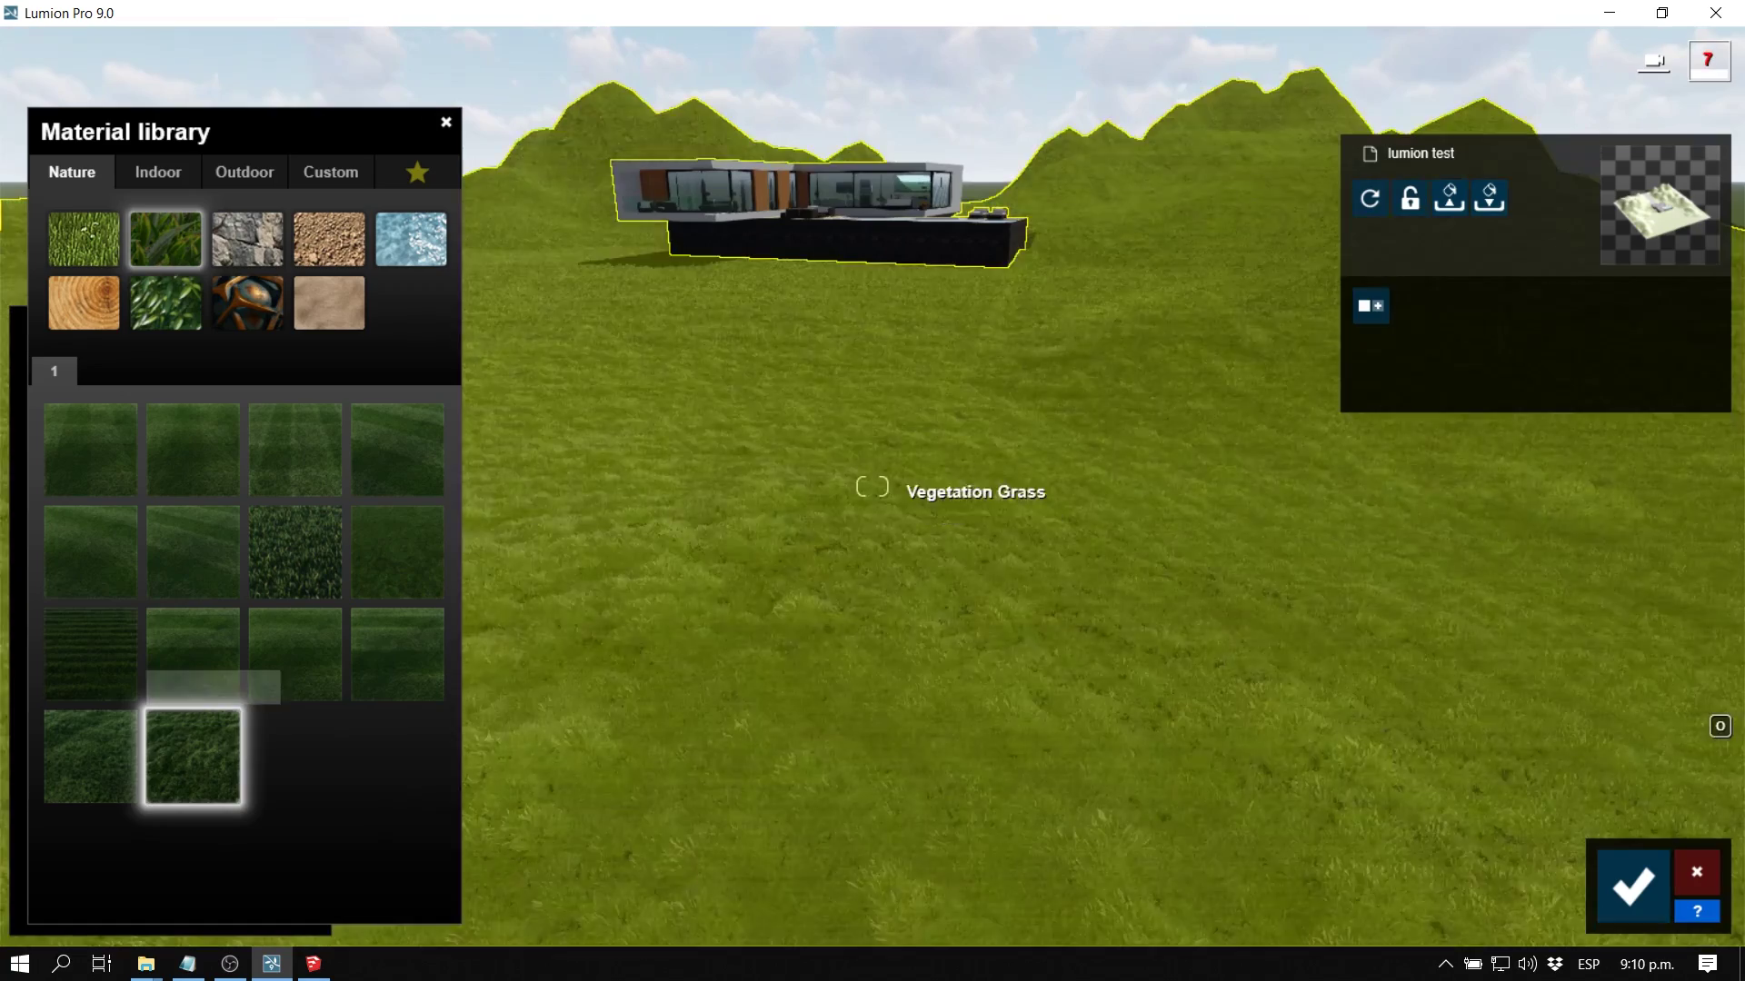
{"action": "key", "text": "a"}
{"action": "right_click_drag", "start_coordinate": [886, 491], "coordinate": [714, 554]}
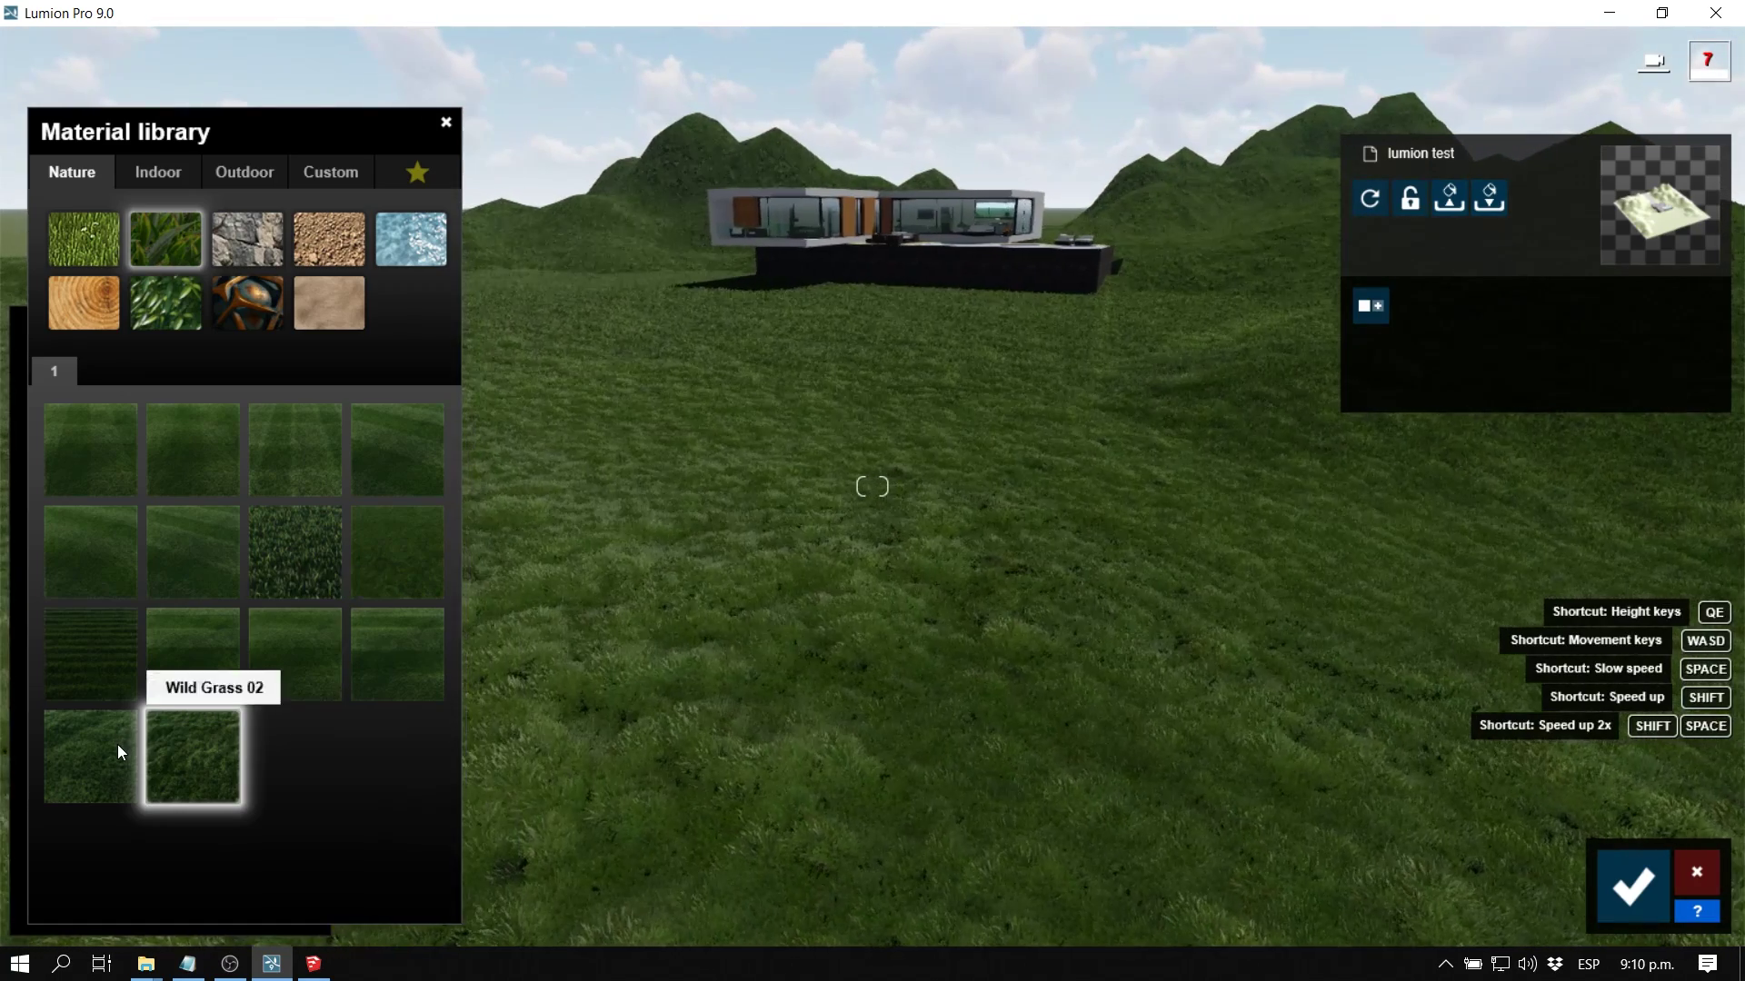
{"action": "left_click", "coordinate": [117, 744]}
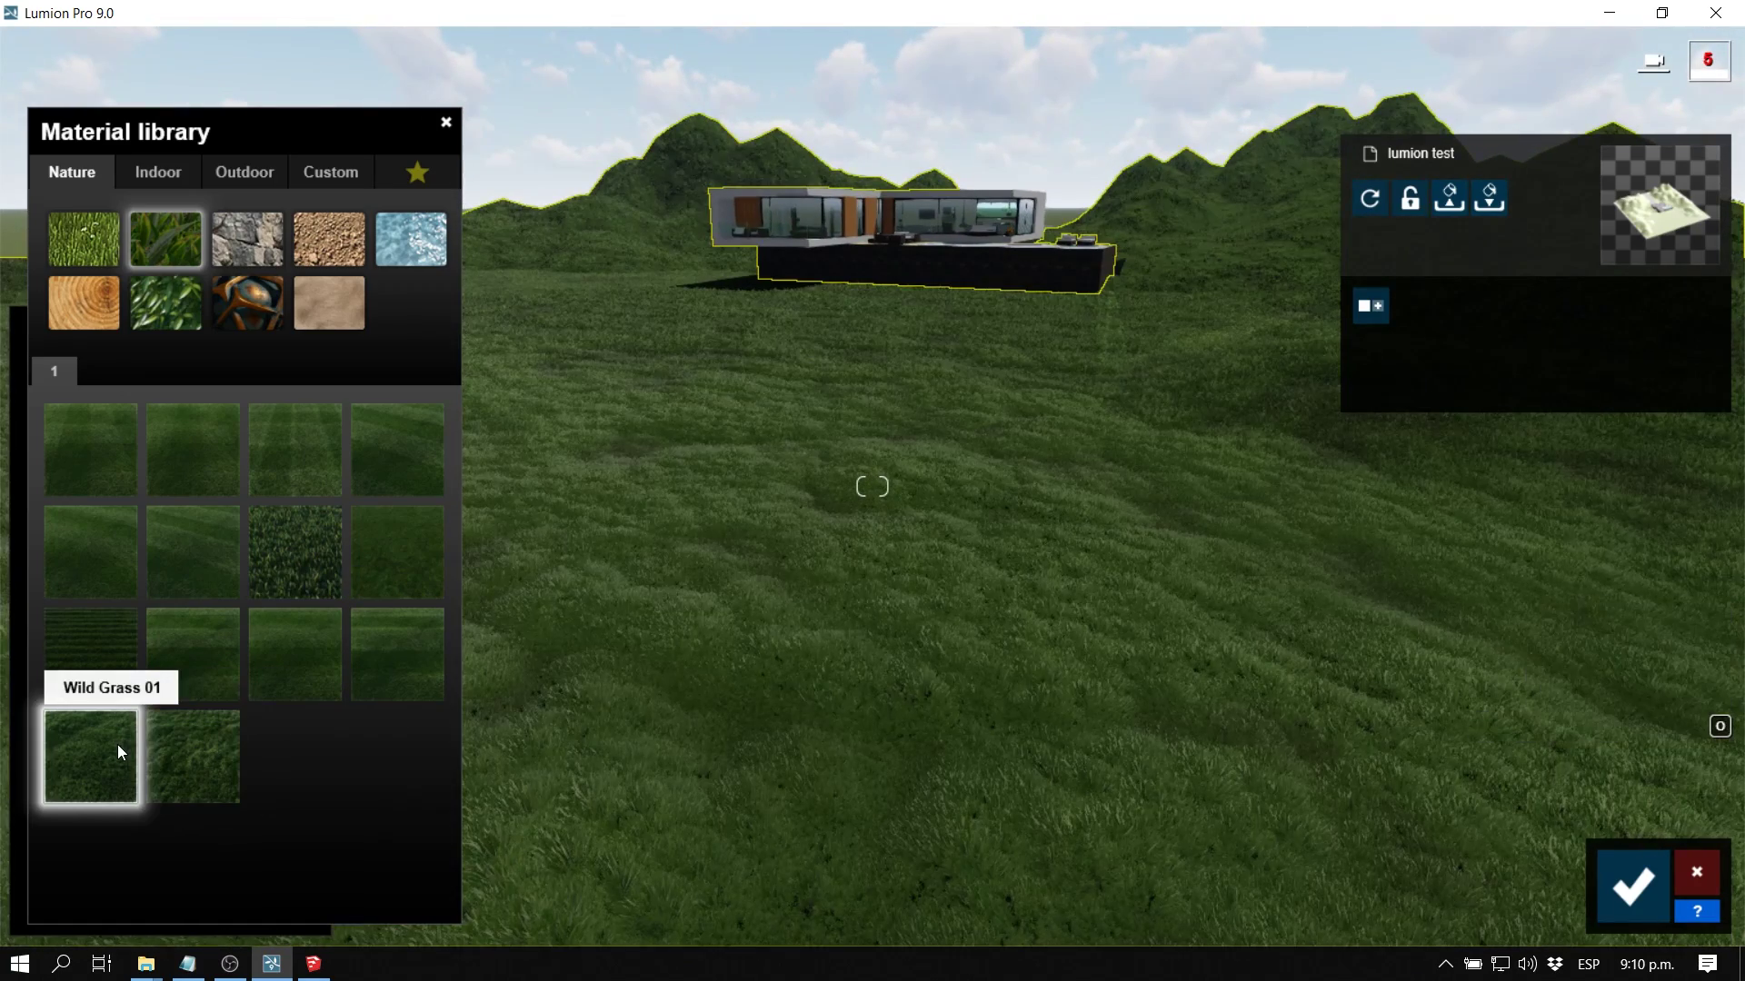
Apply the Row Grass 03 material to the terrain and check it from above
{"action": "left_click", "coordinate": [419, 650]}
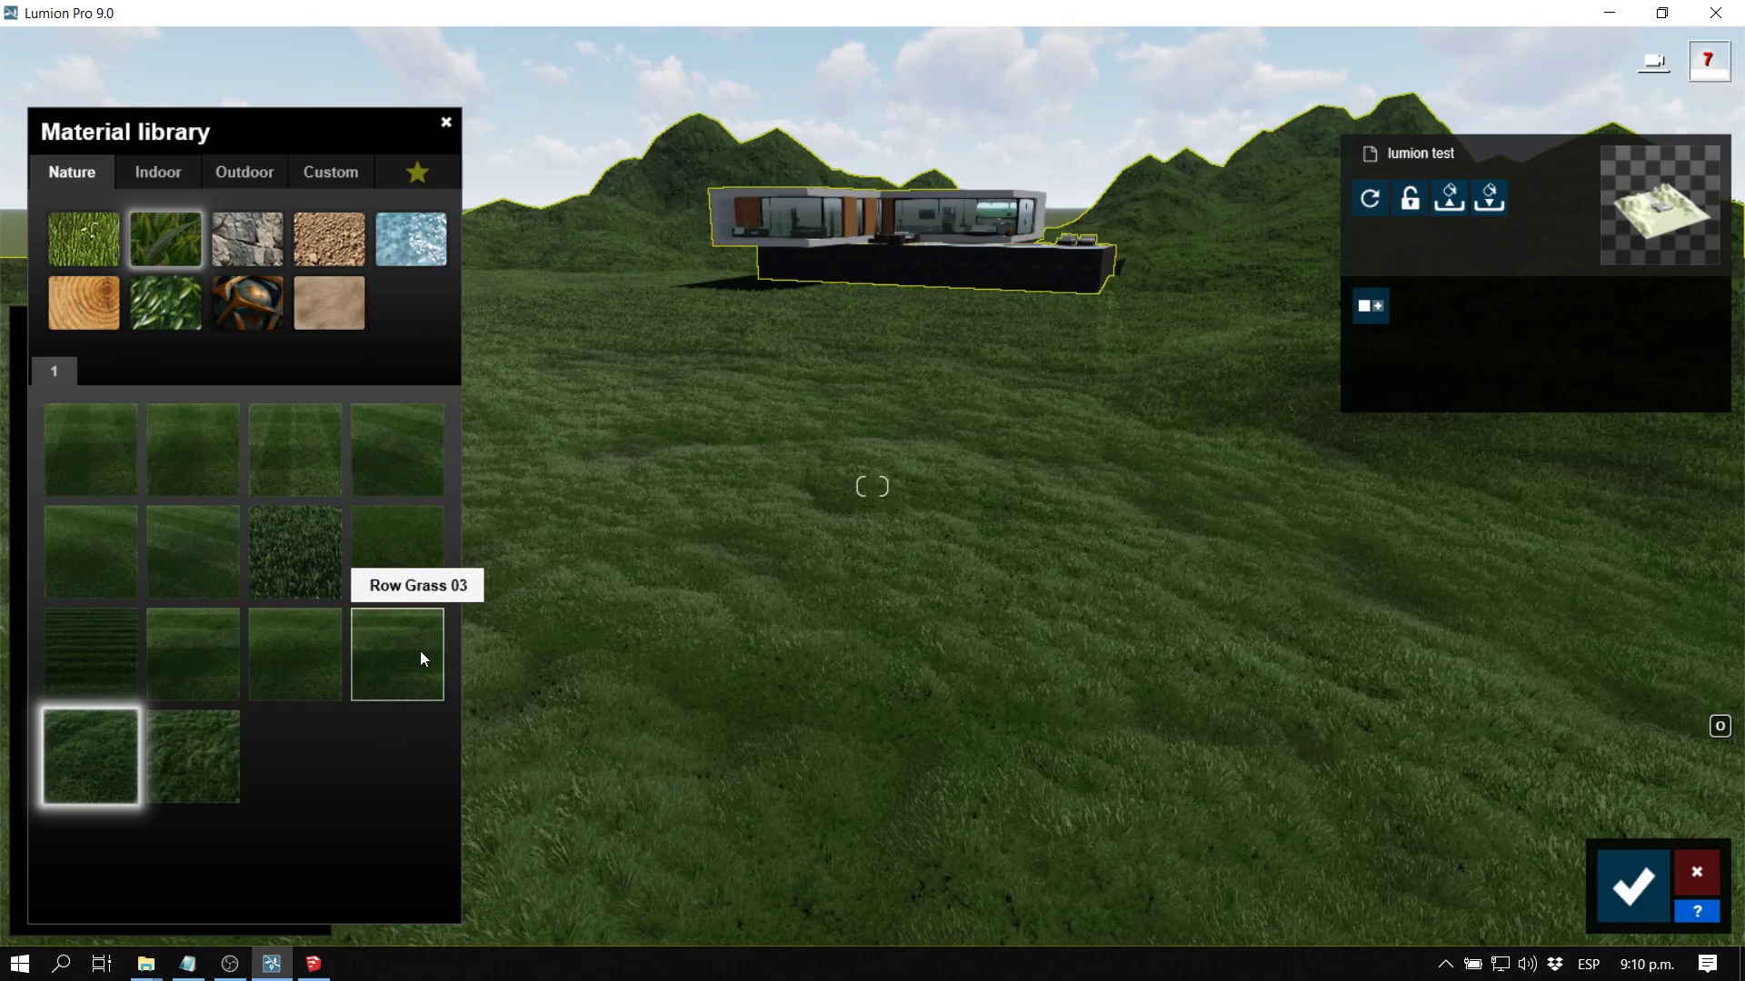
{"action": "key", "text": "e"}
{"action": "right_click_drag", "start_coordinate": [872, 486], "coordinate": [868, 604]}
{"action": "key", "text": "w"}
{"action": "key", "text": "w"}
{"action": "key", "text": "s"}
{"action": "mouse_move", "coordinate": [1008, 562]}
{"action": "right_mouse_down"}
{"action": "mouse_move", "coordinate": [1008, 504]}
{"action": "mouse_move", "coordinate": [1008, 545]}
{"action": "right_mouse_up"}
{"action": "right_click_drag", "start_coordinate": [1080, 289], "coordinate": [1080, 344]}
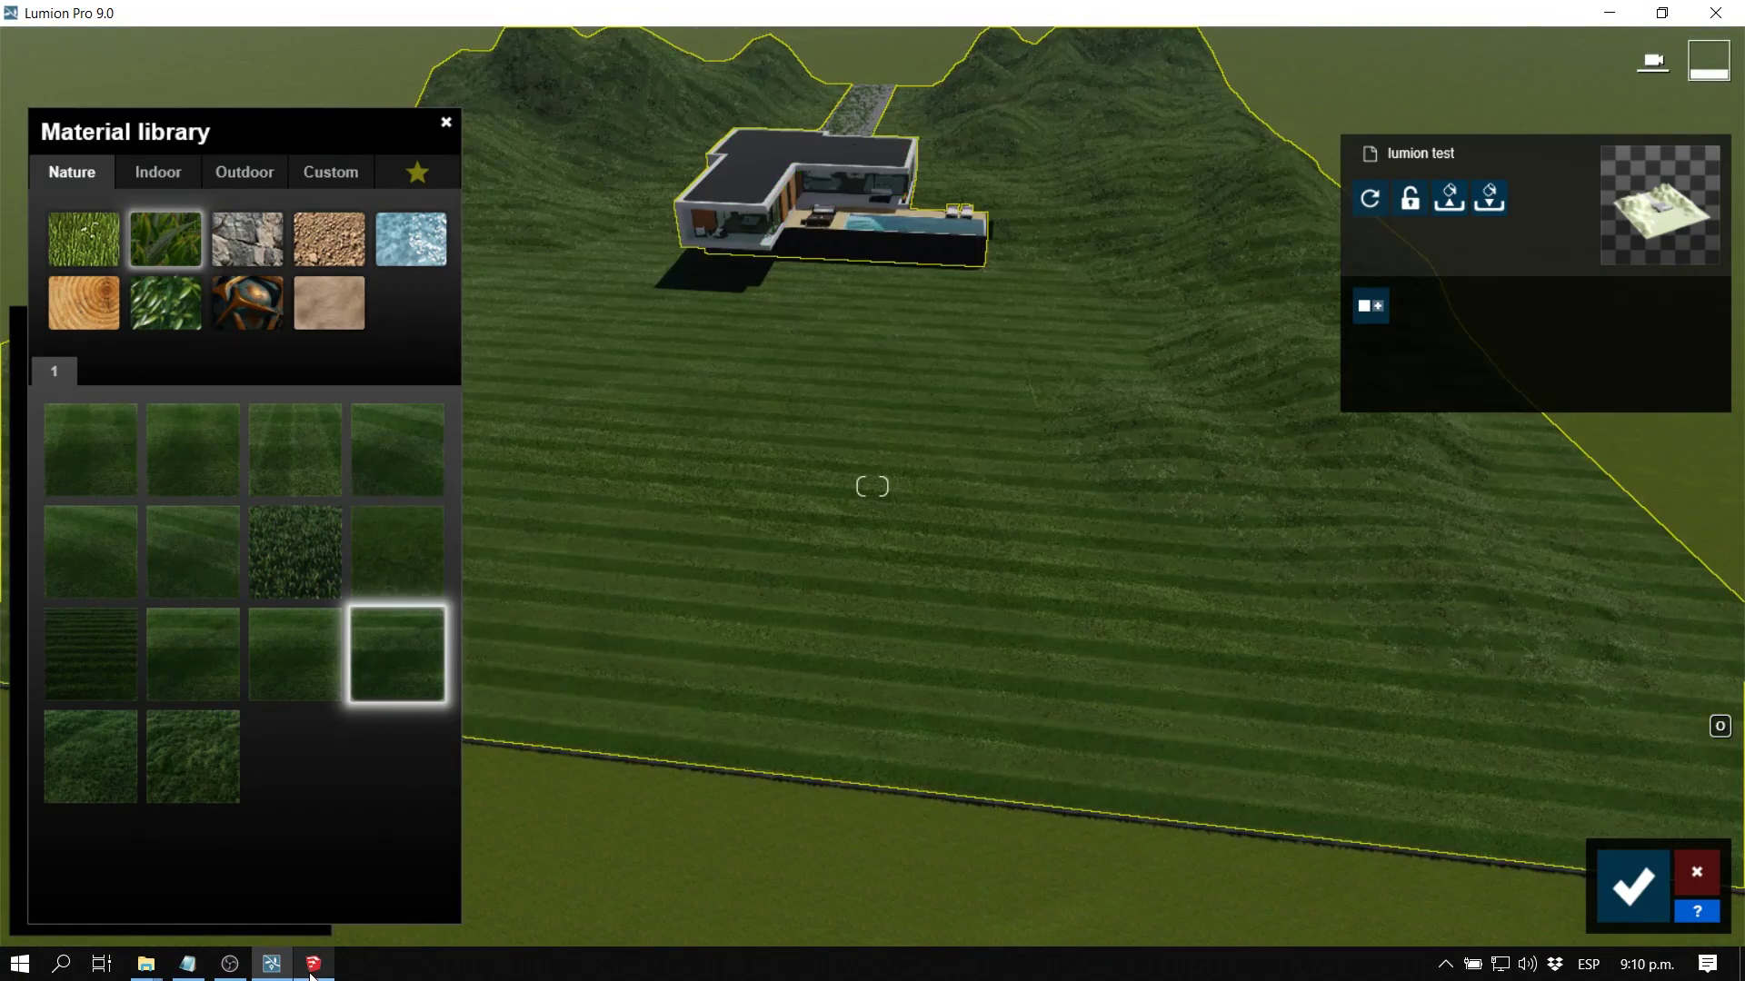
Switch to SketchUp and open the terrain group for editing down to its individual surfaces
{"action": "left_click", "coordinate": [313, 964]}
{"action": "scroll", "coordinate": [749, 619], "scroll_direction": "down", "scroll_amount": 2}
{"action": "middle_click_drag", "start_coordinate": [666, 613], "coordinate": [750, 641]}
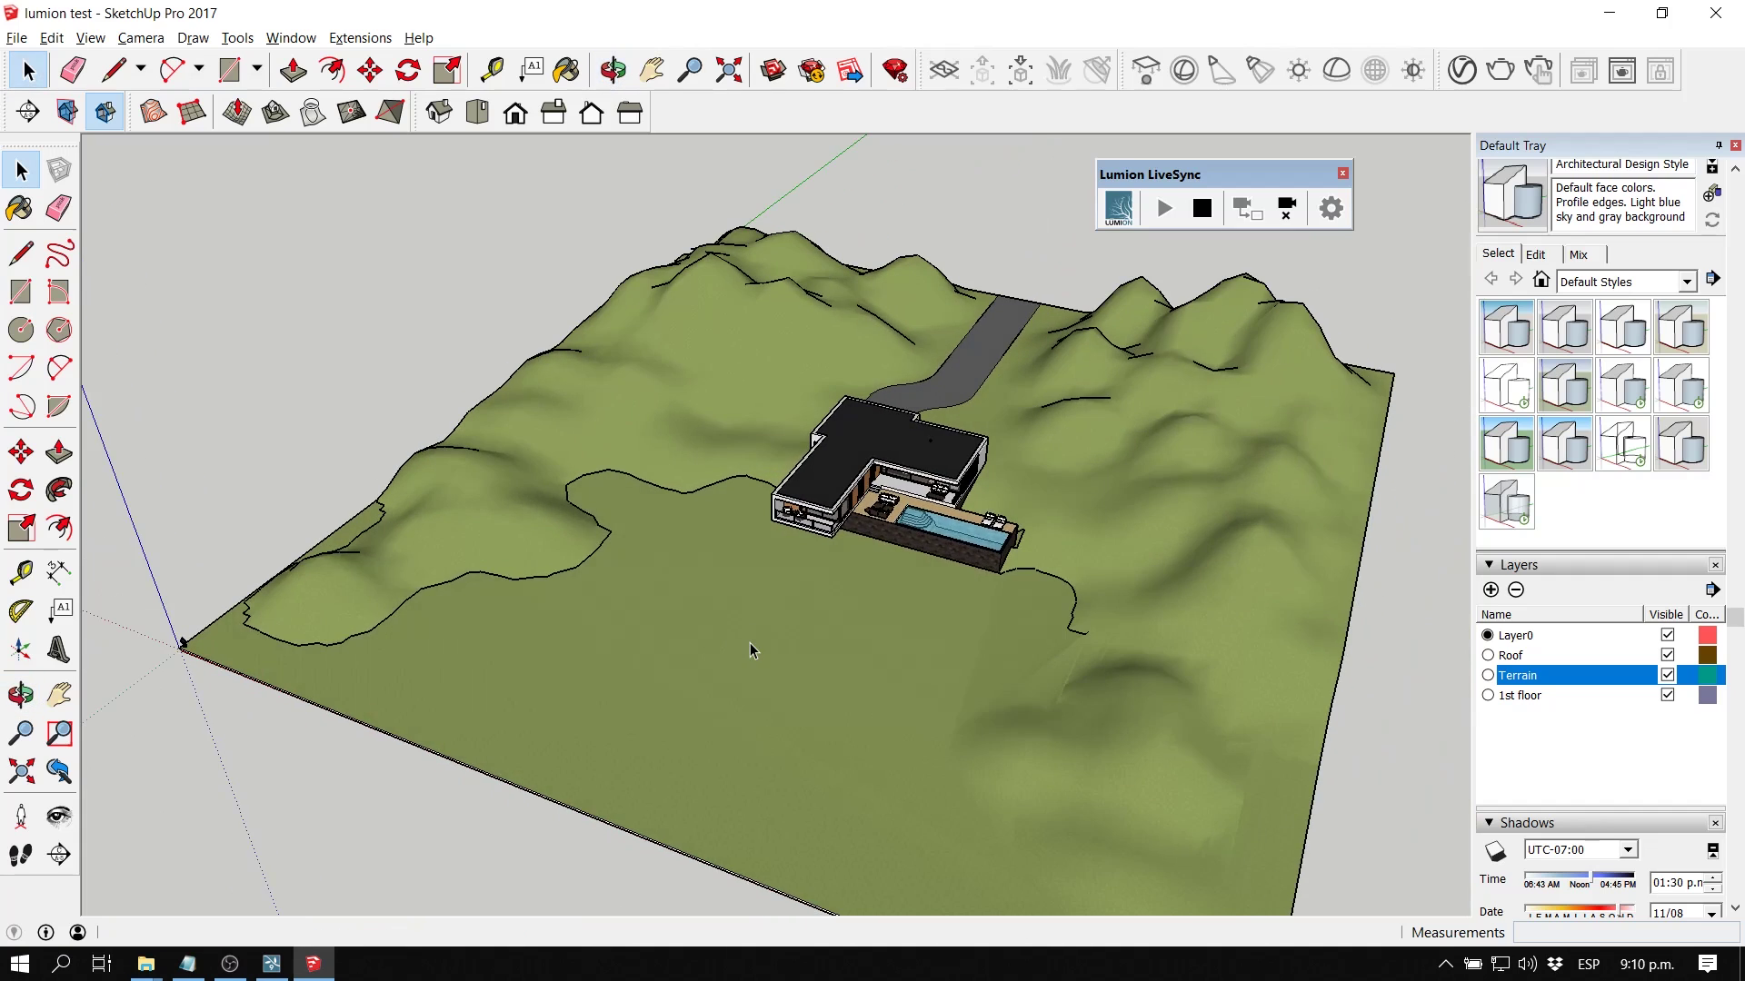
{"action": "scroll", "coordinate": [750, 642], "scroll_direction": "up", "scroll_amount": 1}
{"action": "left_click", "coordinate": [733, 615]}
{"action": "double_click", "coordinate": [725, 586]}
{"action": "left_click", "coordinate": [685, 551]}
{"action": "double_click", "coordinate": [689, 546]}
Paint the hill surface between the road and the flat lawn with the Groundcover Bark Chips material
{"action": "left_click", "coordinate": [724, 413]}
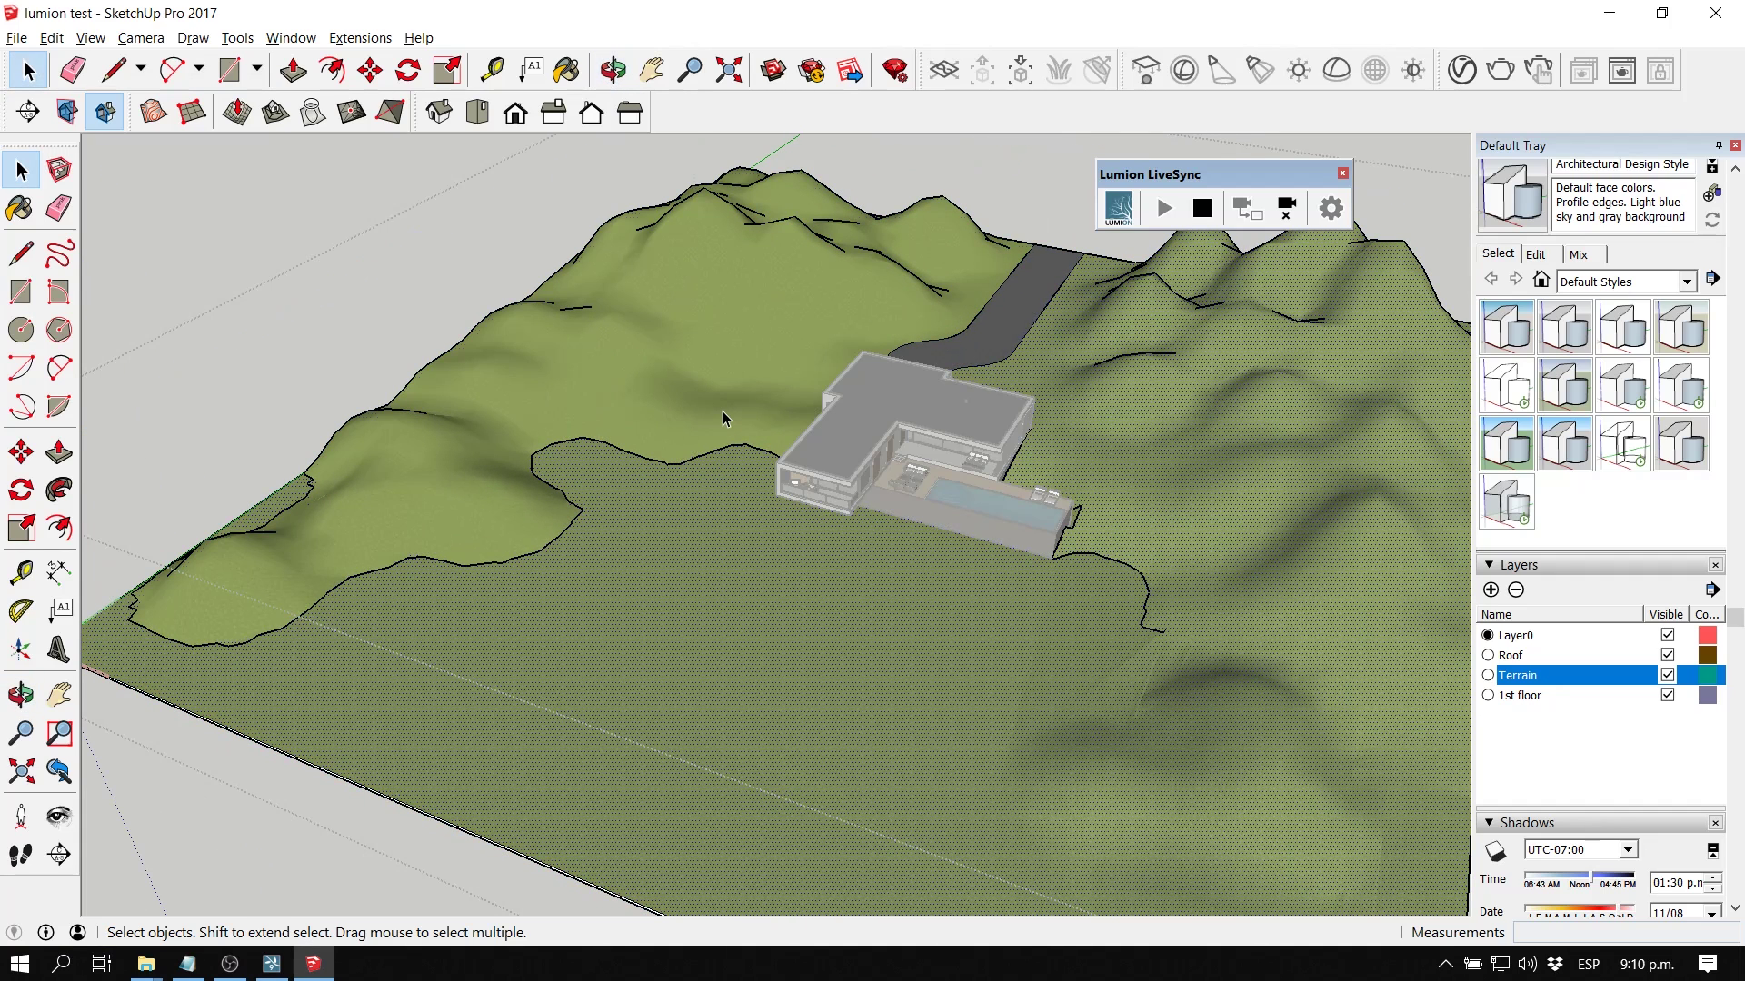
{"action": "key", "text": "b"}
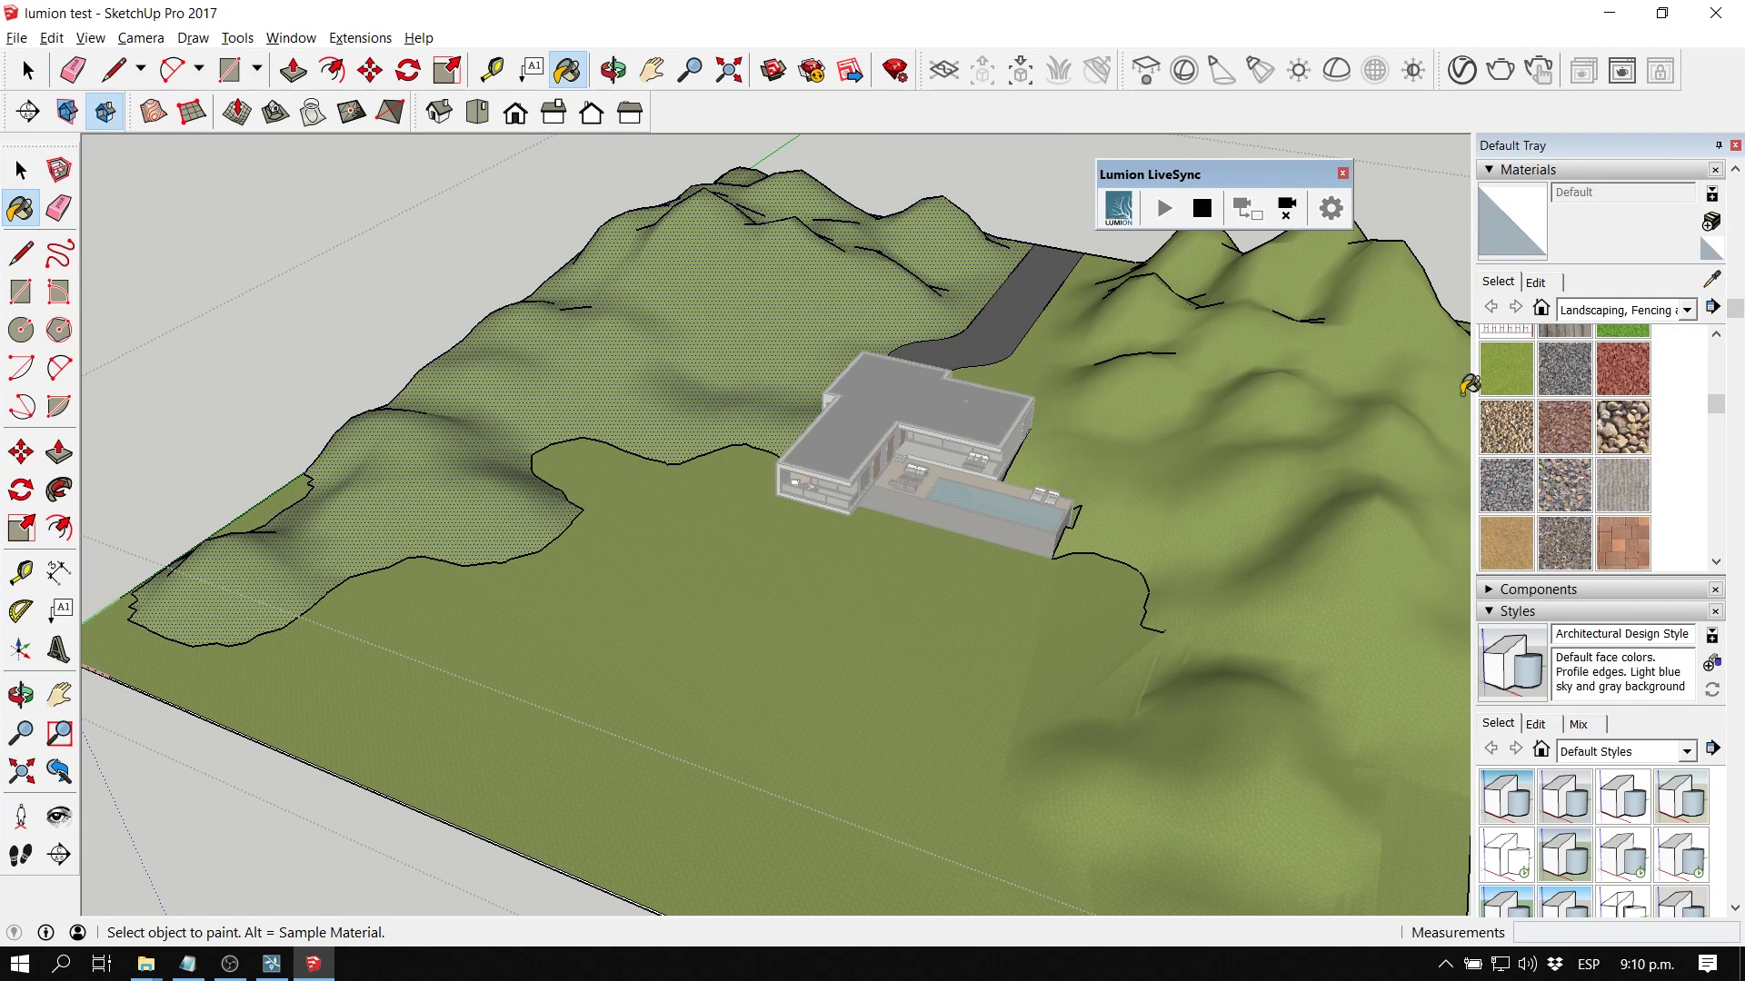
{"action": "left_click", "coordinate": [1561, 365]}
{"action": "left_click", "coordinate": [751, 397]}
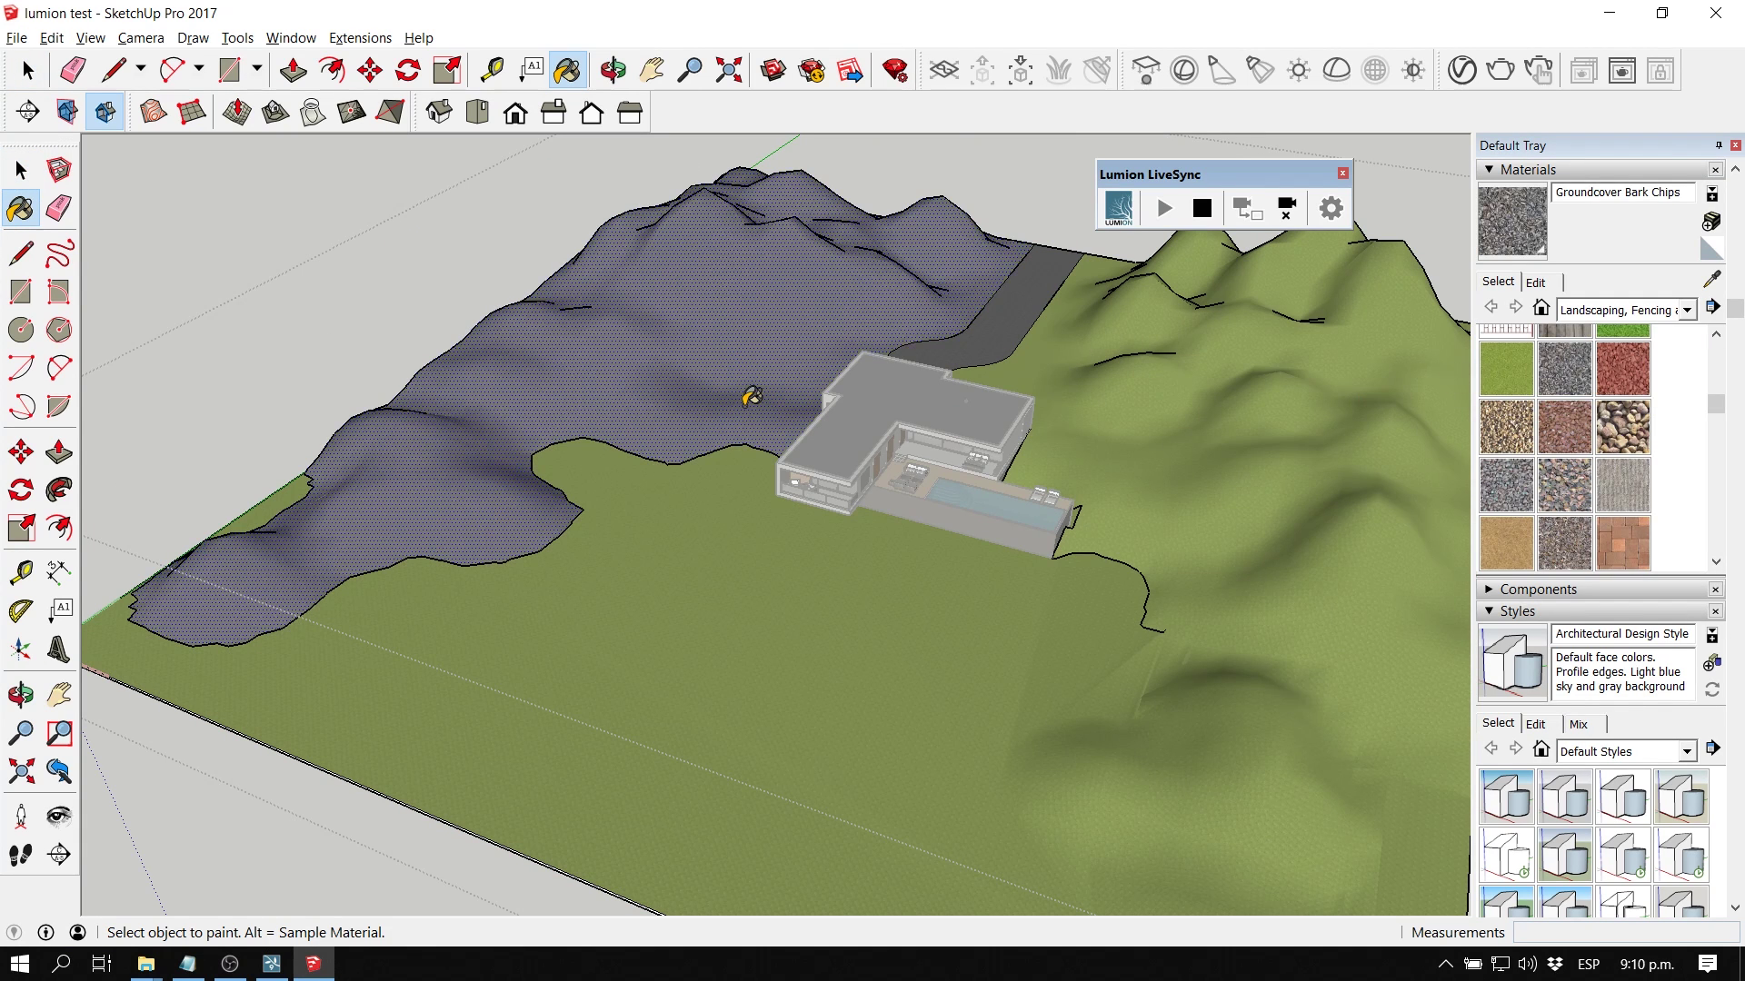
{"action": "key", "text": "space"}
{"action": "middle_click_drag", "start_coordinate": [620, 532], "coordinate": [723, 580]}
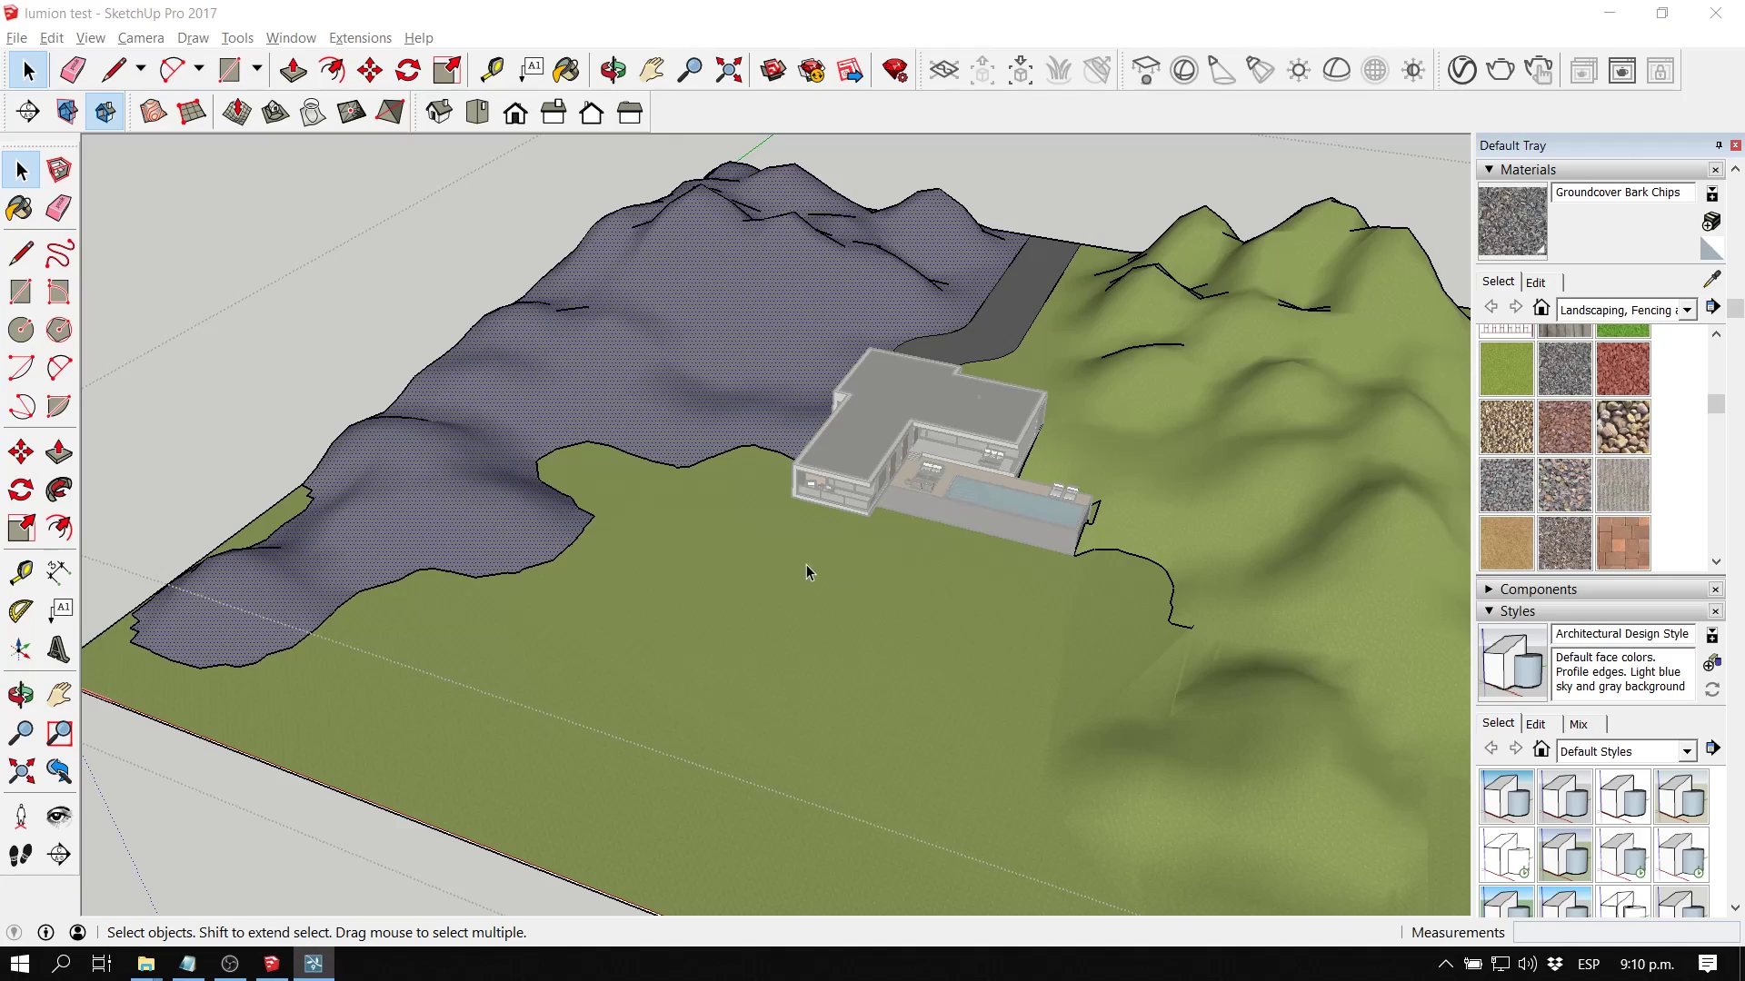
Switch to Lumion and assign the Wild Grass 02 3D grass material to the separately painted hill surface
{"action": "left_click", "coordinate": [1621, 16]}
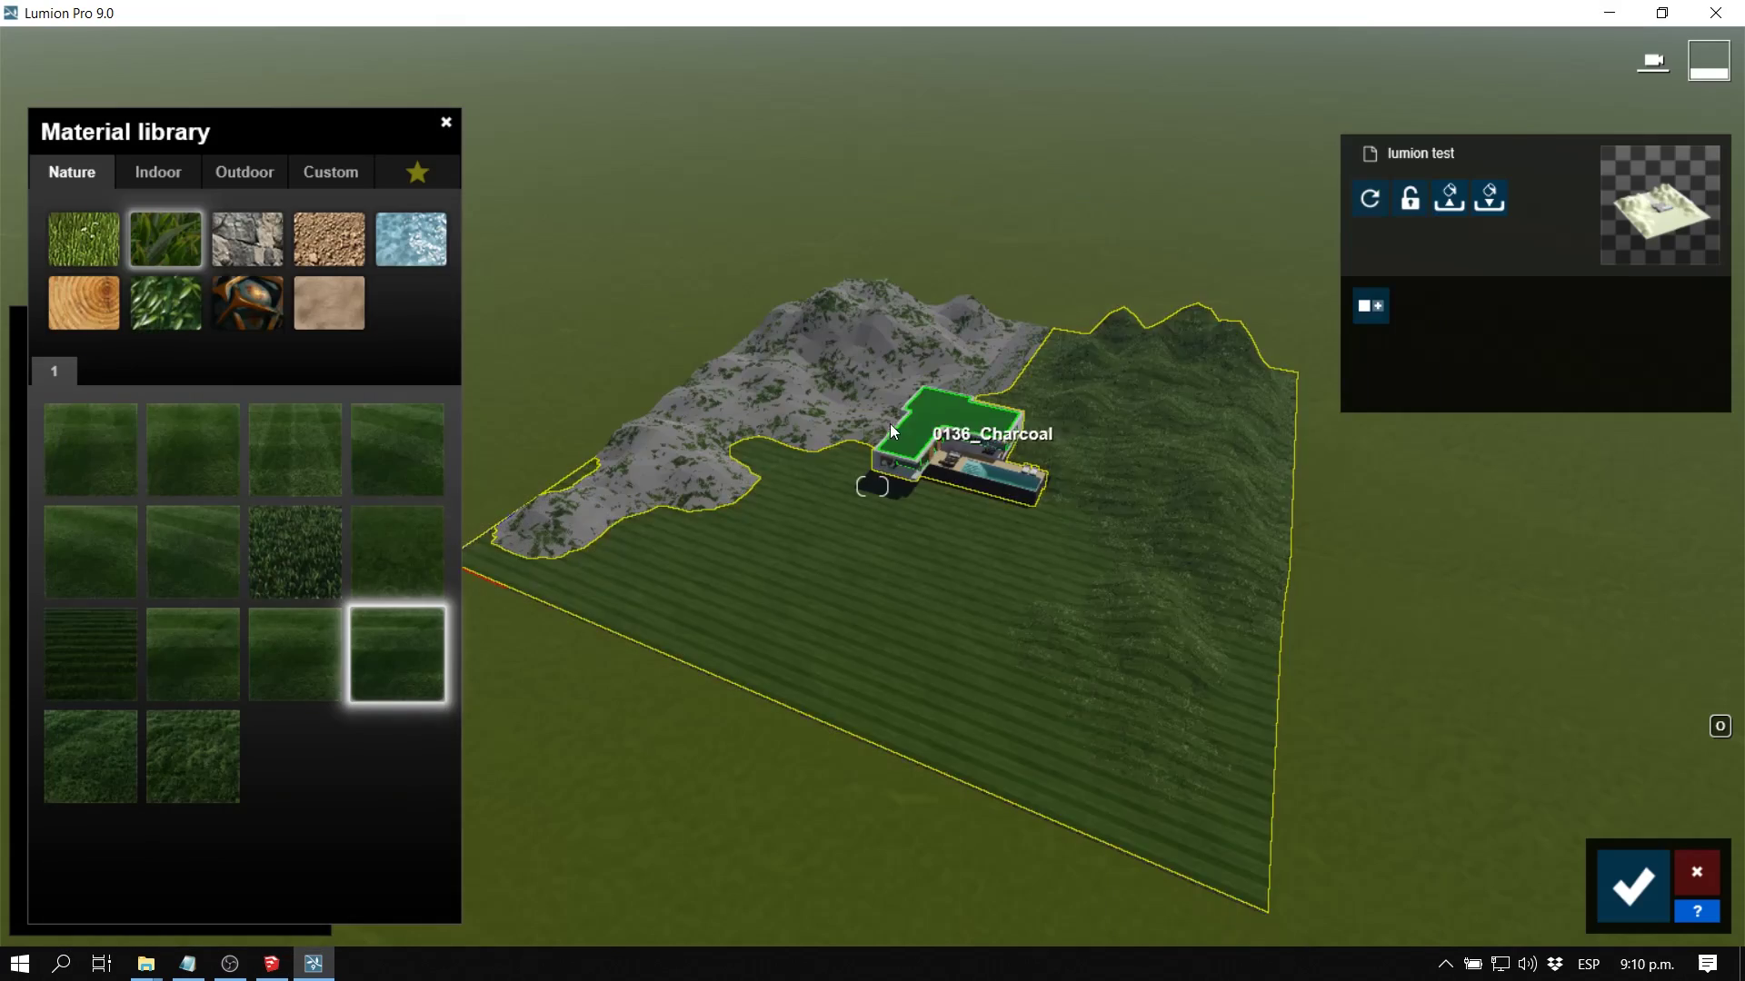
{"action": "left_click", "coordinate": [789, 390]}
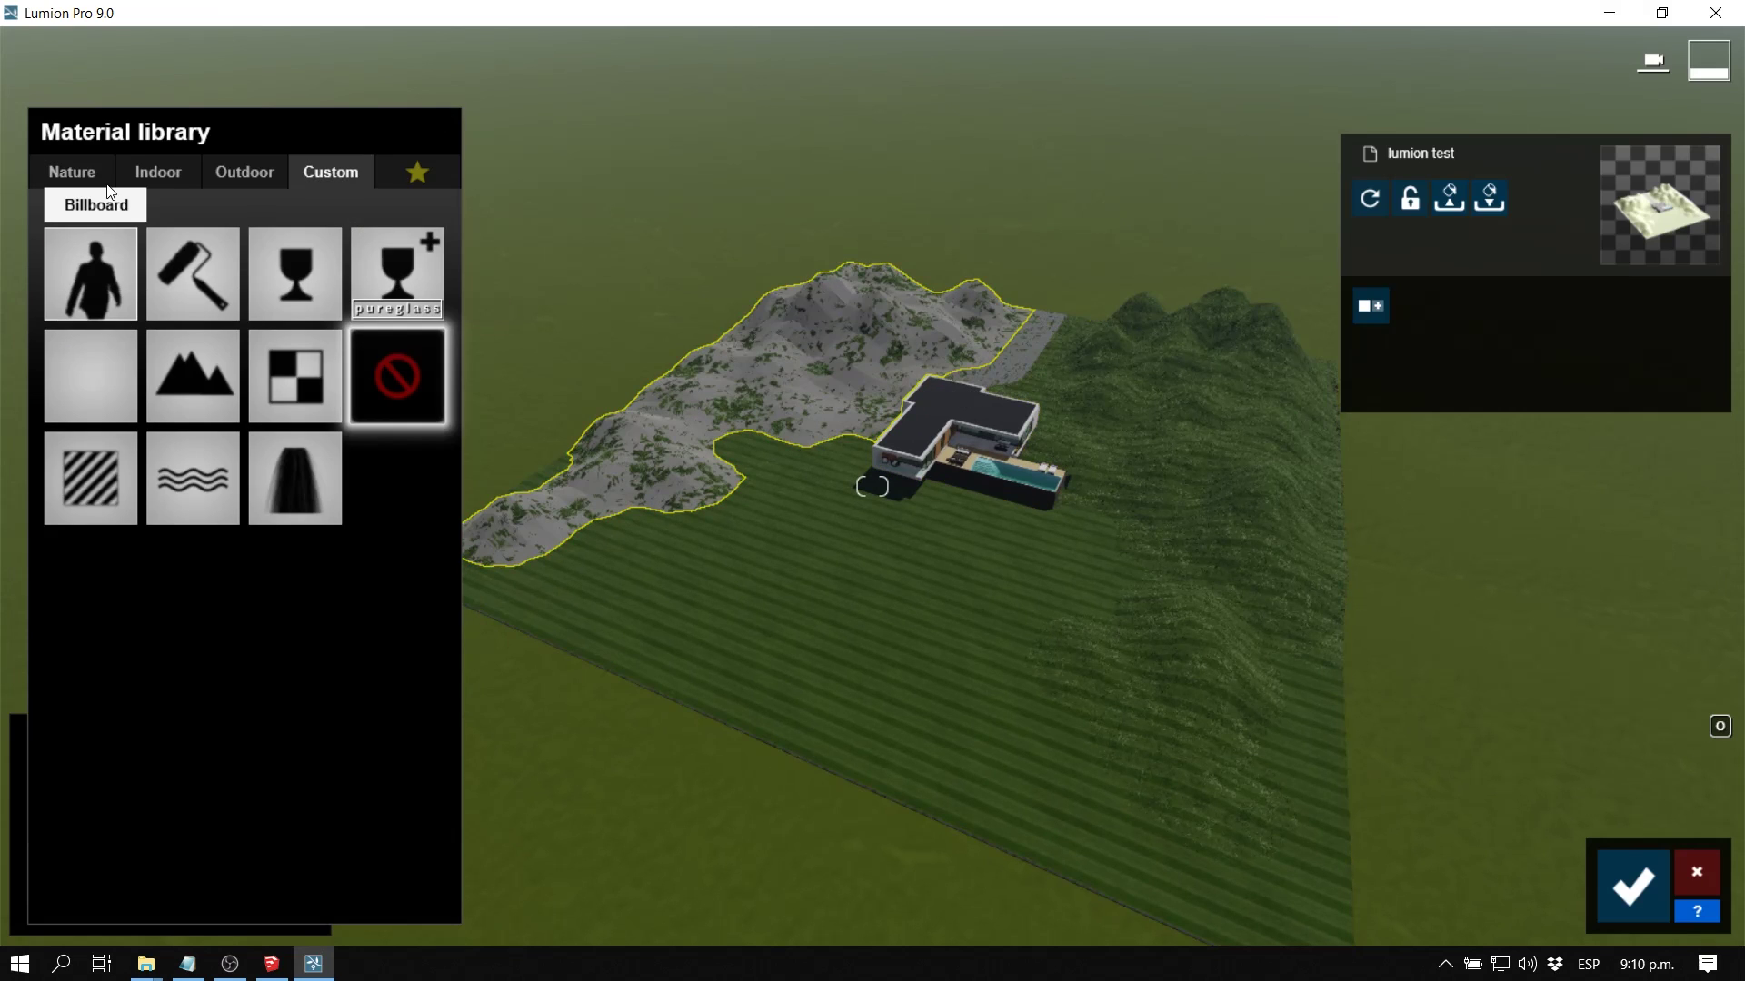
{"action": "left_click", "coordinate": [85, 167]}
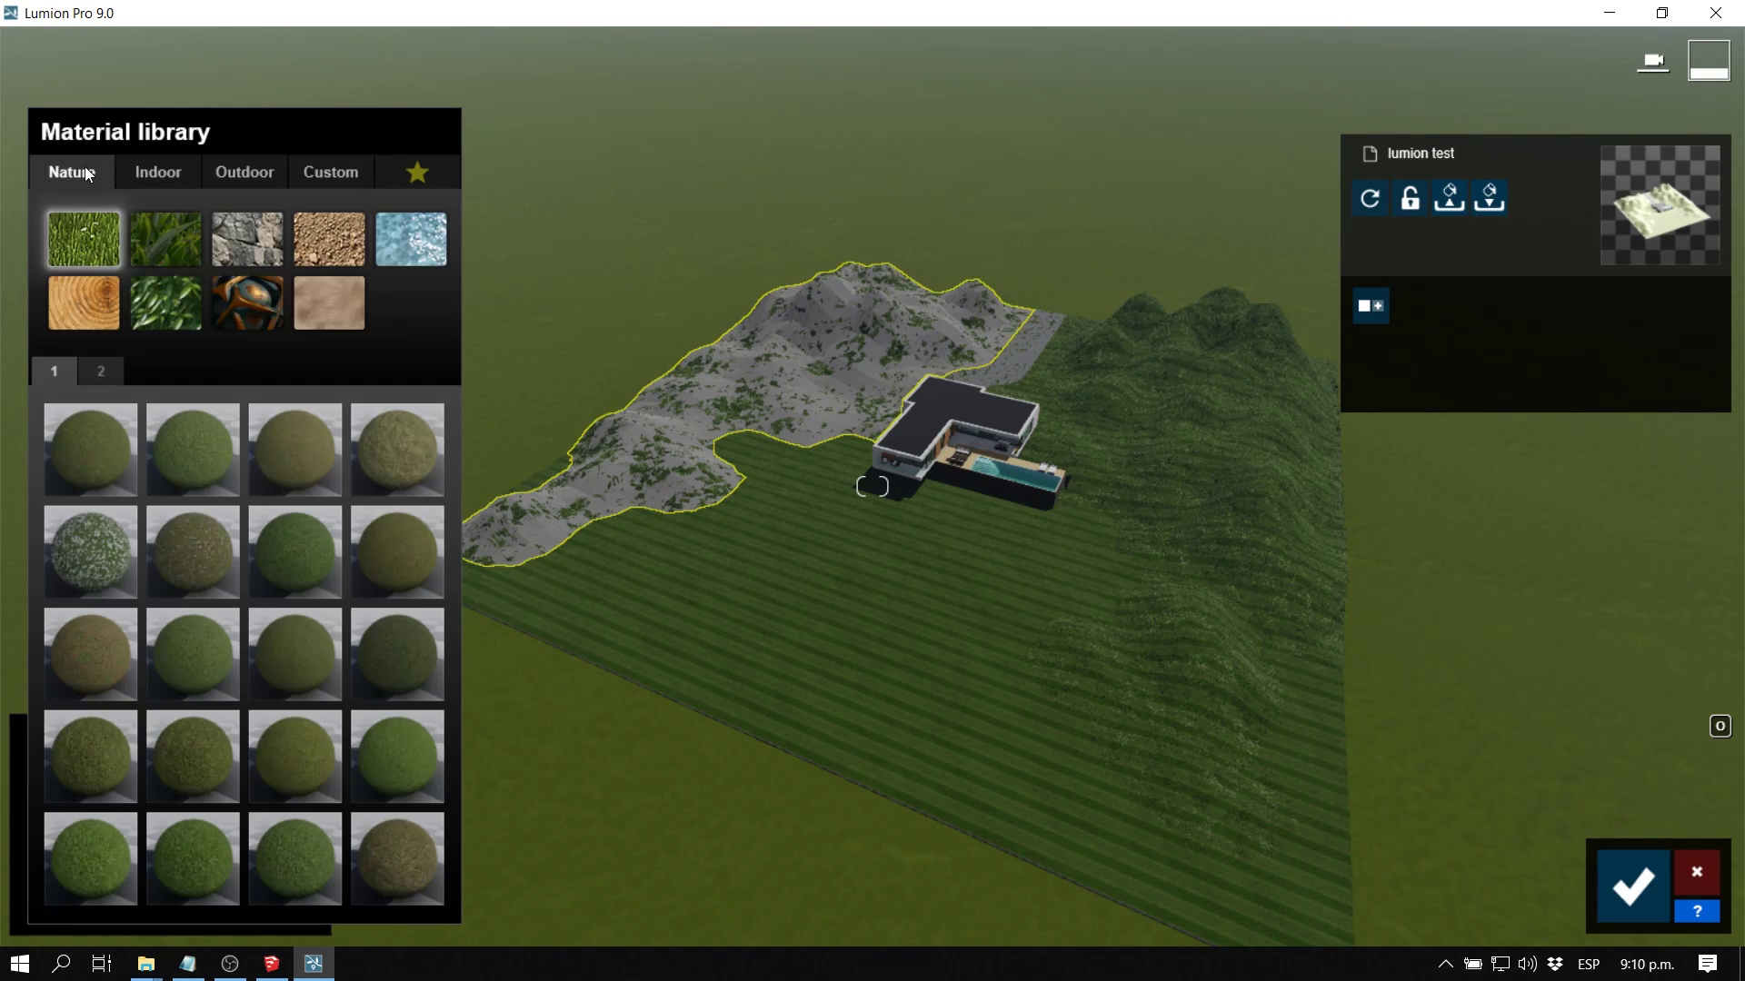
{"action": "left_click", "coordinate": [162, 225]}
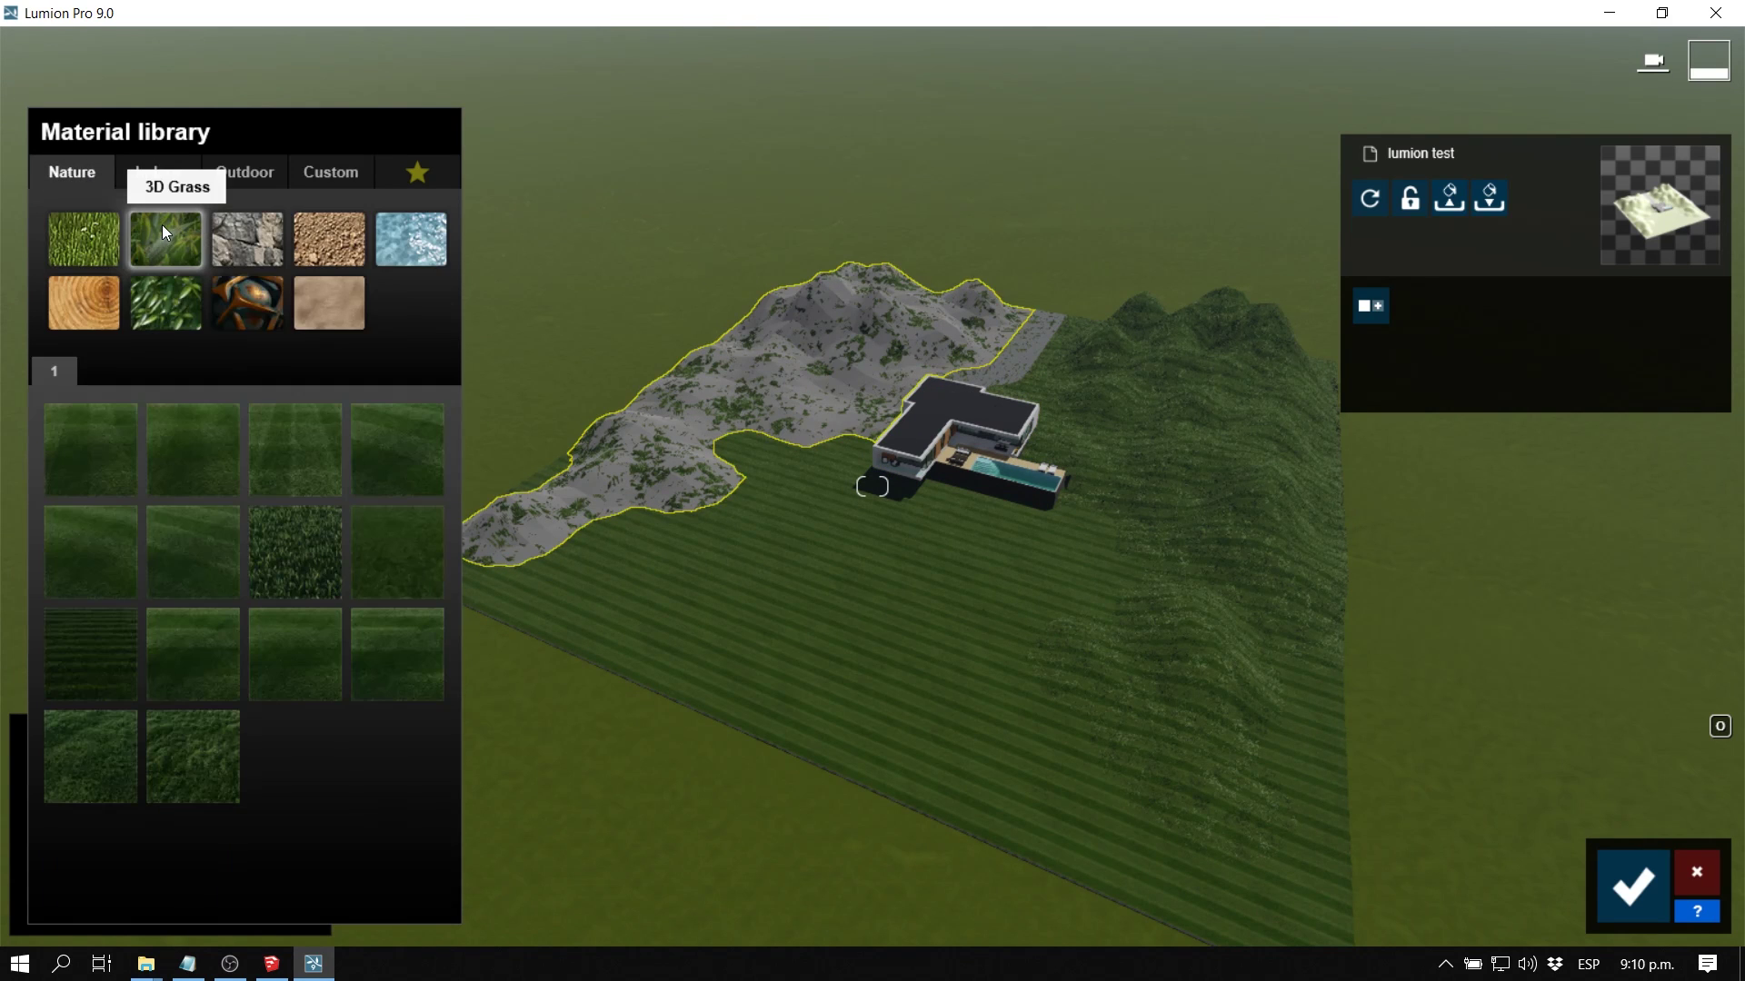
{"action": "left_click", "coordinate": [197, 771]}
{"action": "scroll", "coordinate": [847, 550], "scroll_direction": "up", "scroll_amount": 3}
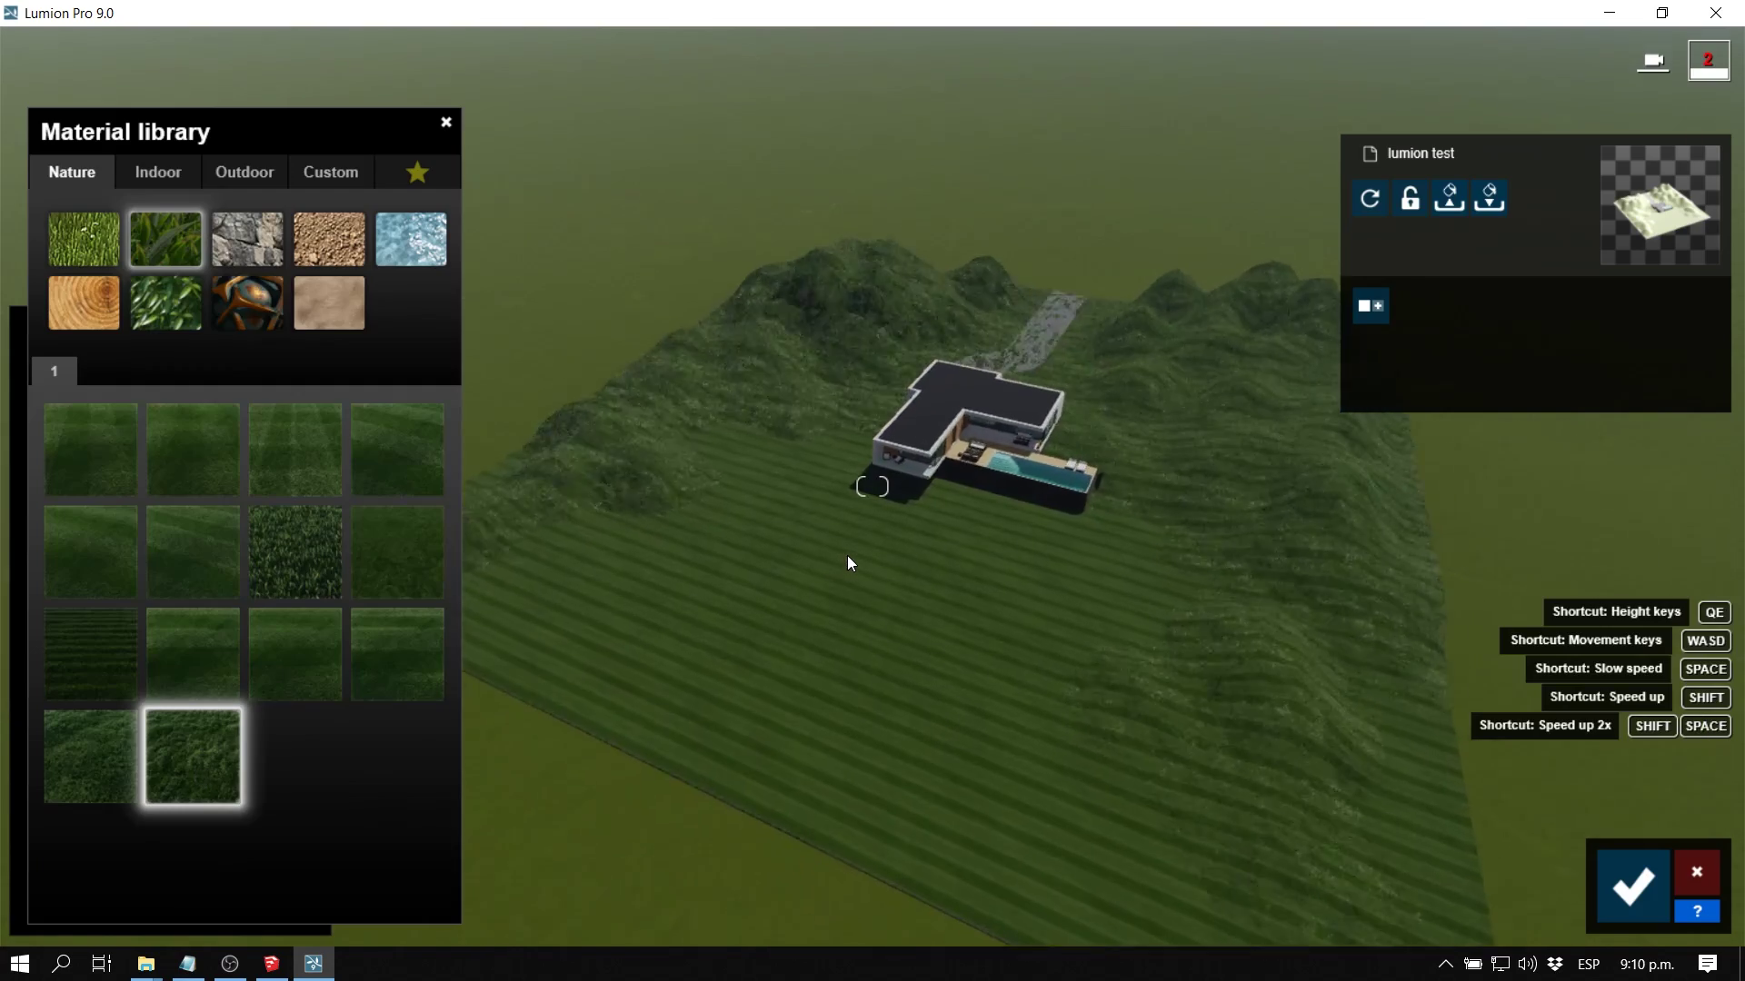
{"action": "scroll", "coordinate": [876, 619], "scroll_direction": "up", "scroll_amount": 3}
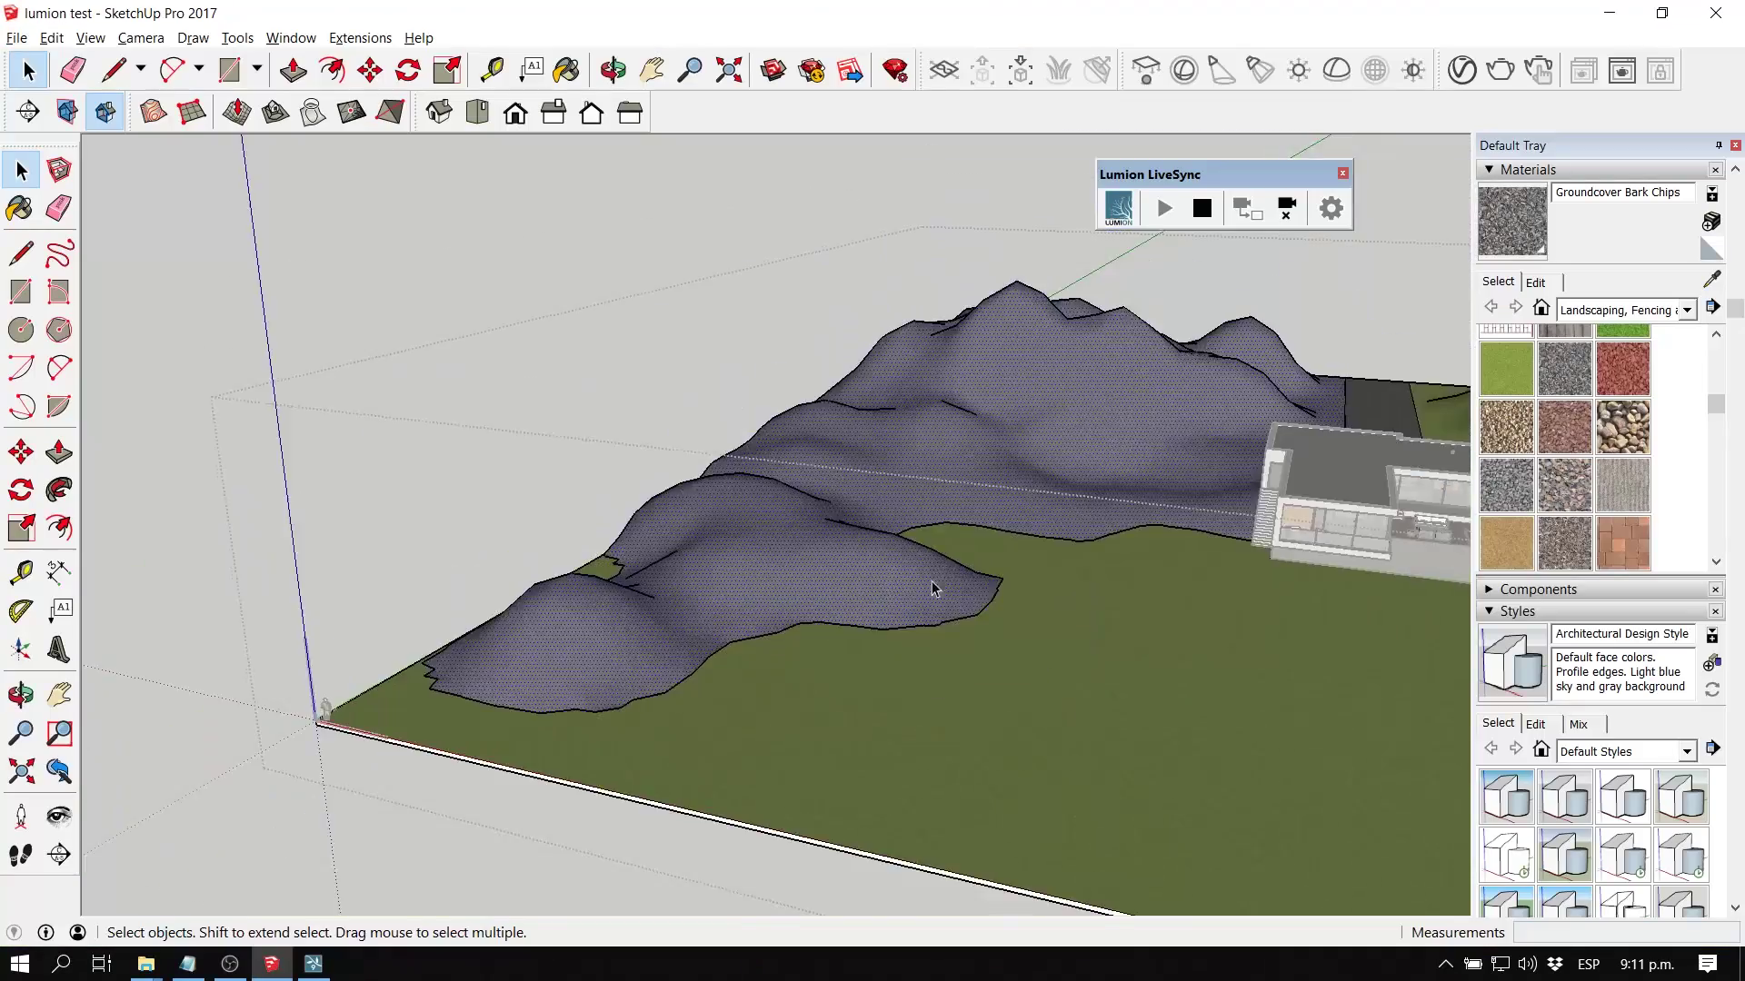
Try to outline a polygonal area on the flat lawn in front of the house
{"action": "mouse_move", "coordinate": [932, 582]}
{"action": "middle_mouse_down"}
{"action": "mouse_move", "coordinate": [881, 580]}
{"action": "mouse_move", "coordinate": [901, 581]}
{"action": "mouse_move", "coordinate": [895, 520]}
{"action": "middle_mouse_up"}
{"action": "left_click", "coordinate": [902, 581]}
{"action": "left_click", "coordinate": [763, 832]}
{"action": "left_click", "coordinate": [684, 501]}
{"action": "left_click", "coordinate": [451, 658]}
{"action": "mouse_move", "coordinate": [849, 591]}
{"action": "middle_mouse_down"}
{"action": "mouse_move", "coordinate": [881, 581]}
{"action": "mouse_move", "coordinate": [857, 694]}
{"action": "middle_mouse_up"}
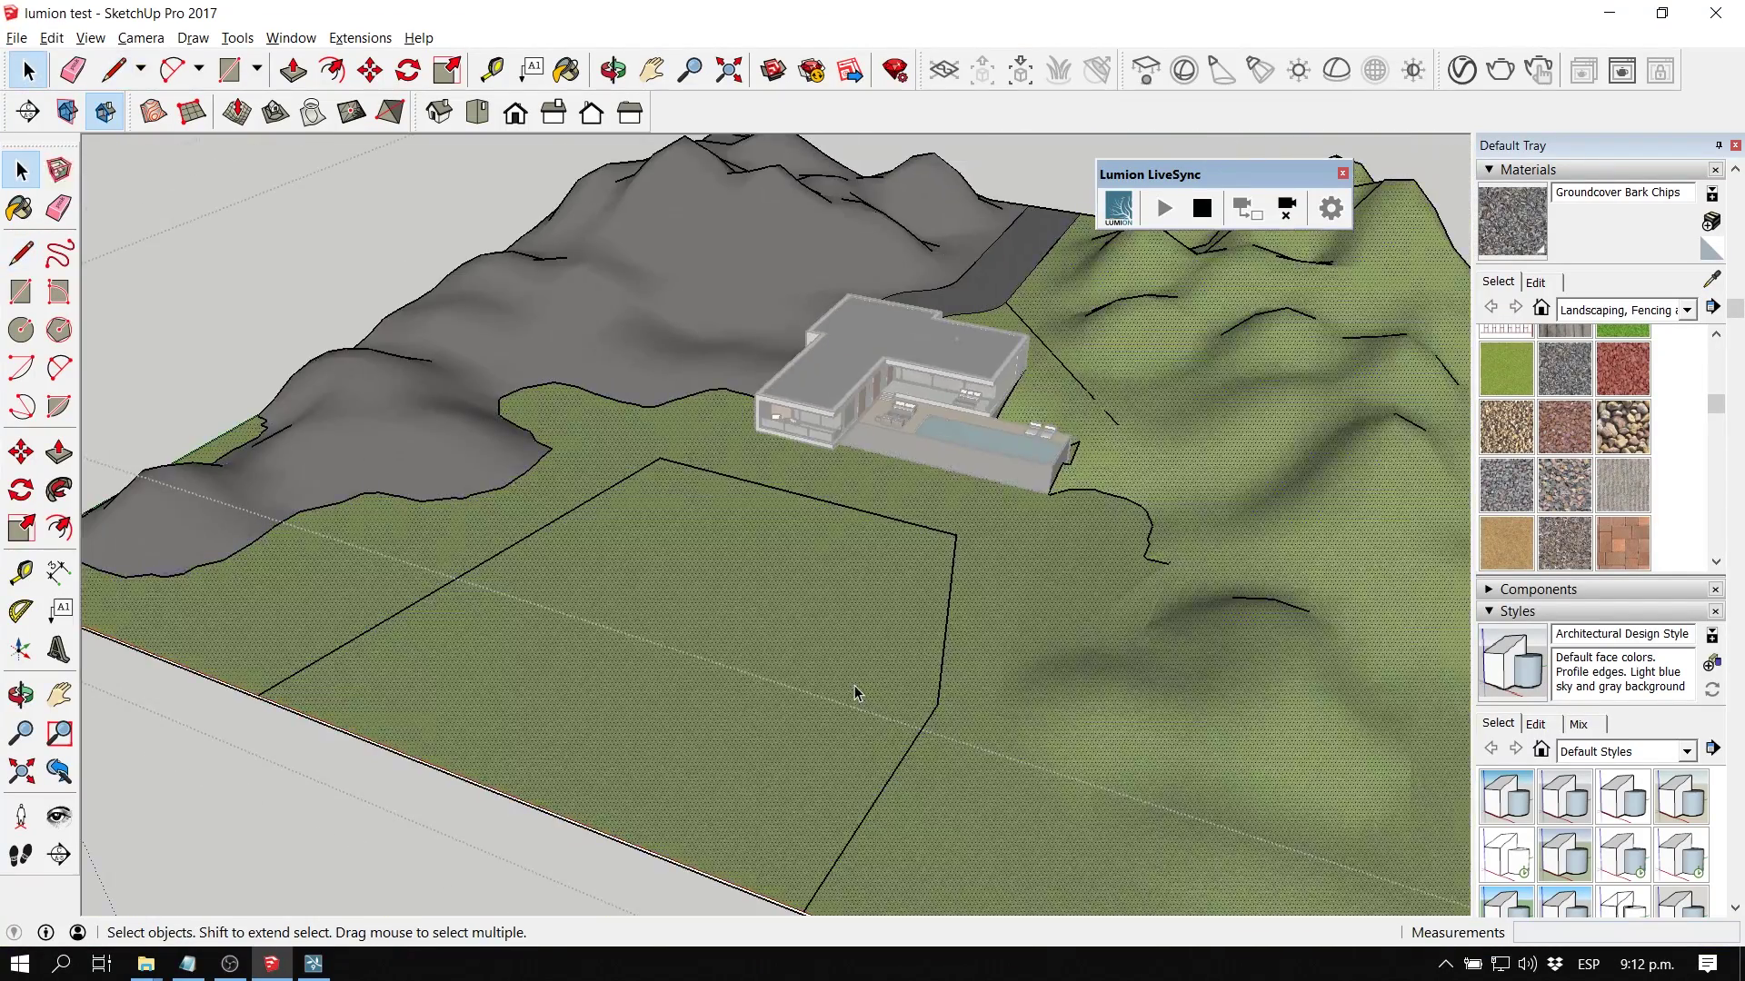
Draw a rectangle about 31 m by 49 m on the flat lawn, from the terrain's front edge towards the house
{"action": "key", "text": "r"}
{"action": "left_click_drag", "start_coordinate": [520, 688], "coordinate": [871, 549]}
{"action": "key", "text": "space"}
{"action": "left_click", "coordinate": [921, 544]}
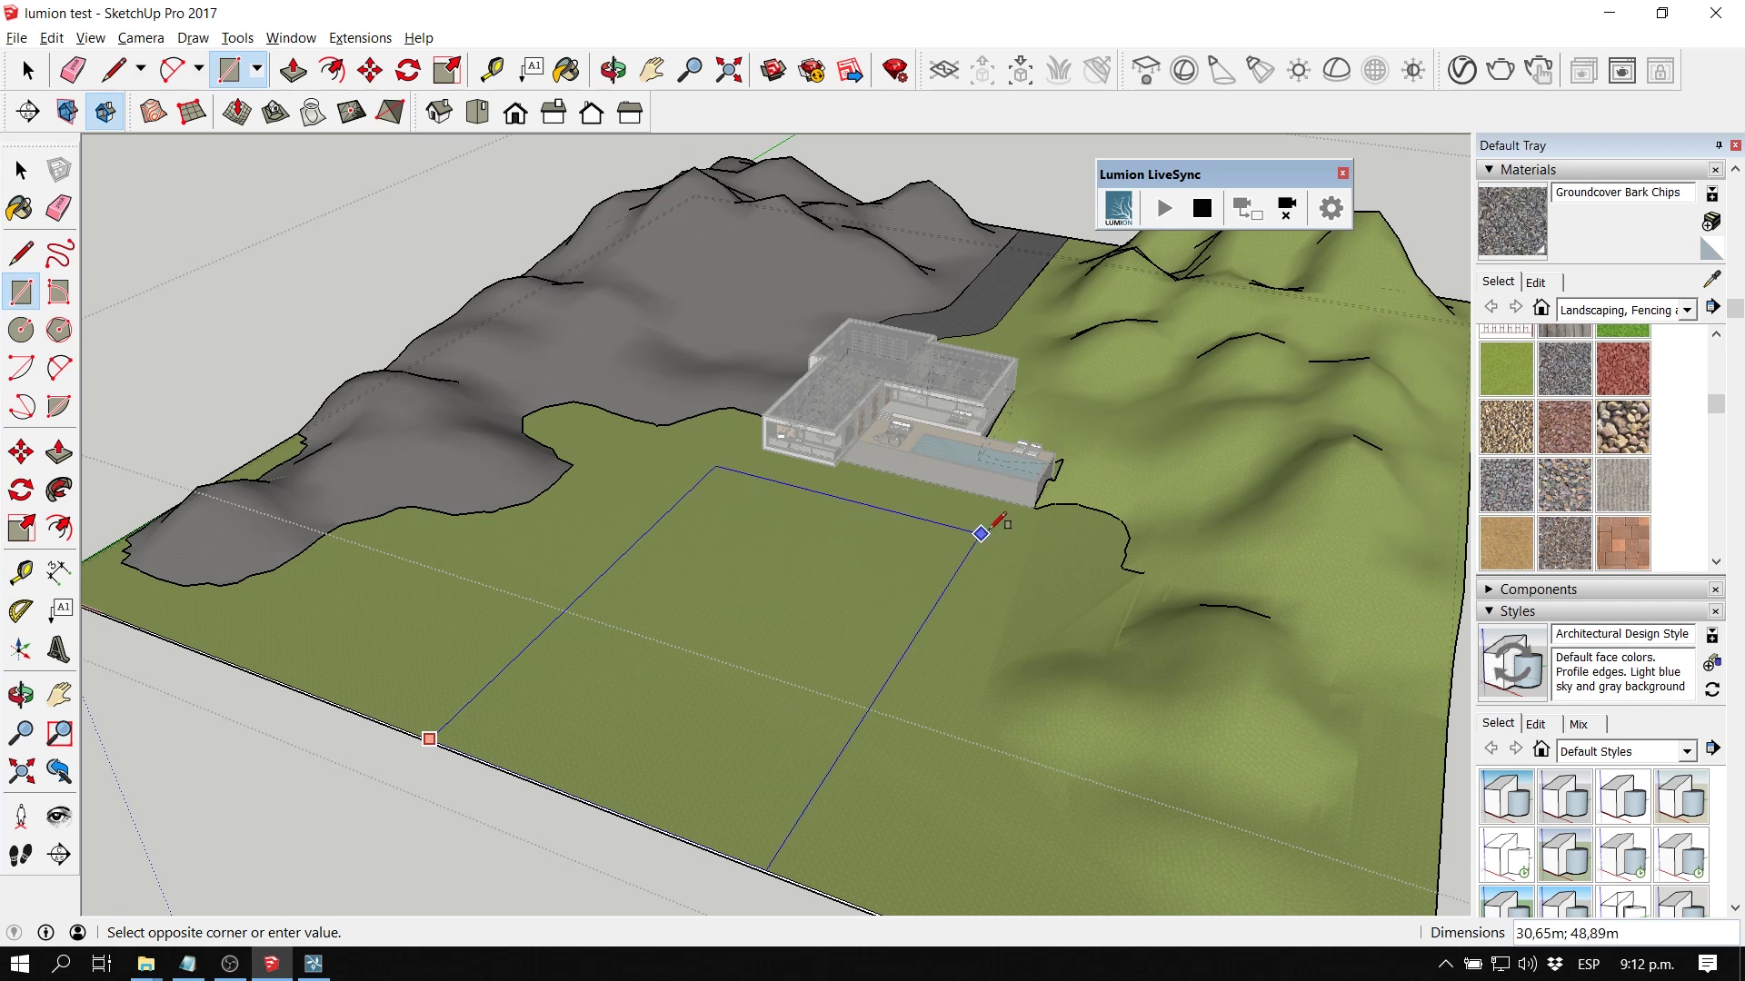
Paint the new rectangular lawn face with the Groundcover Sand Smooth material
{"action": "key", "text": "space"}
{"action": "left_click", "coordinate": [801, 600]}
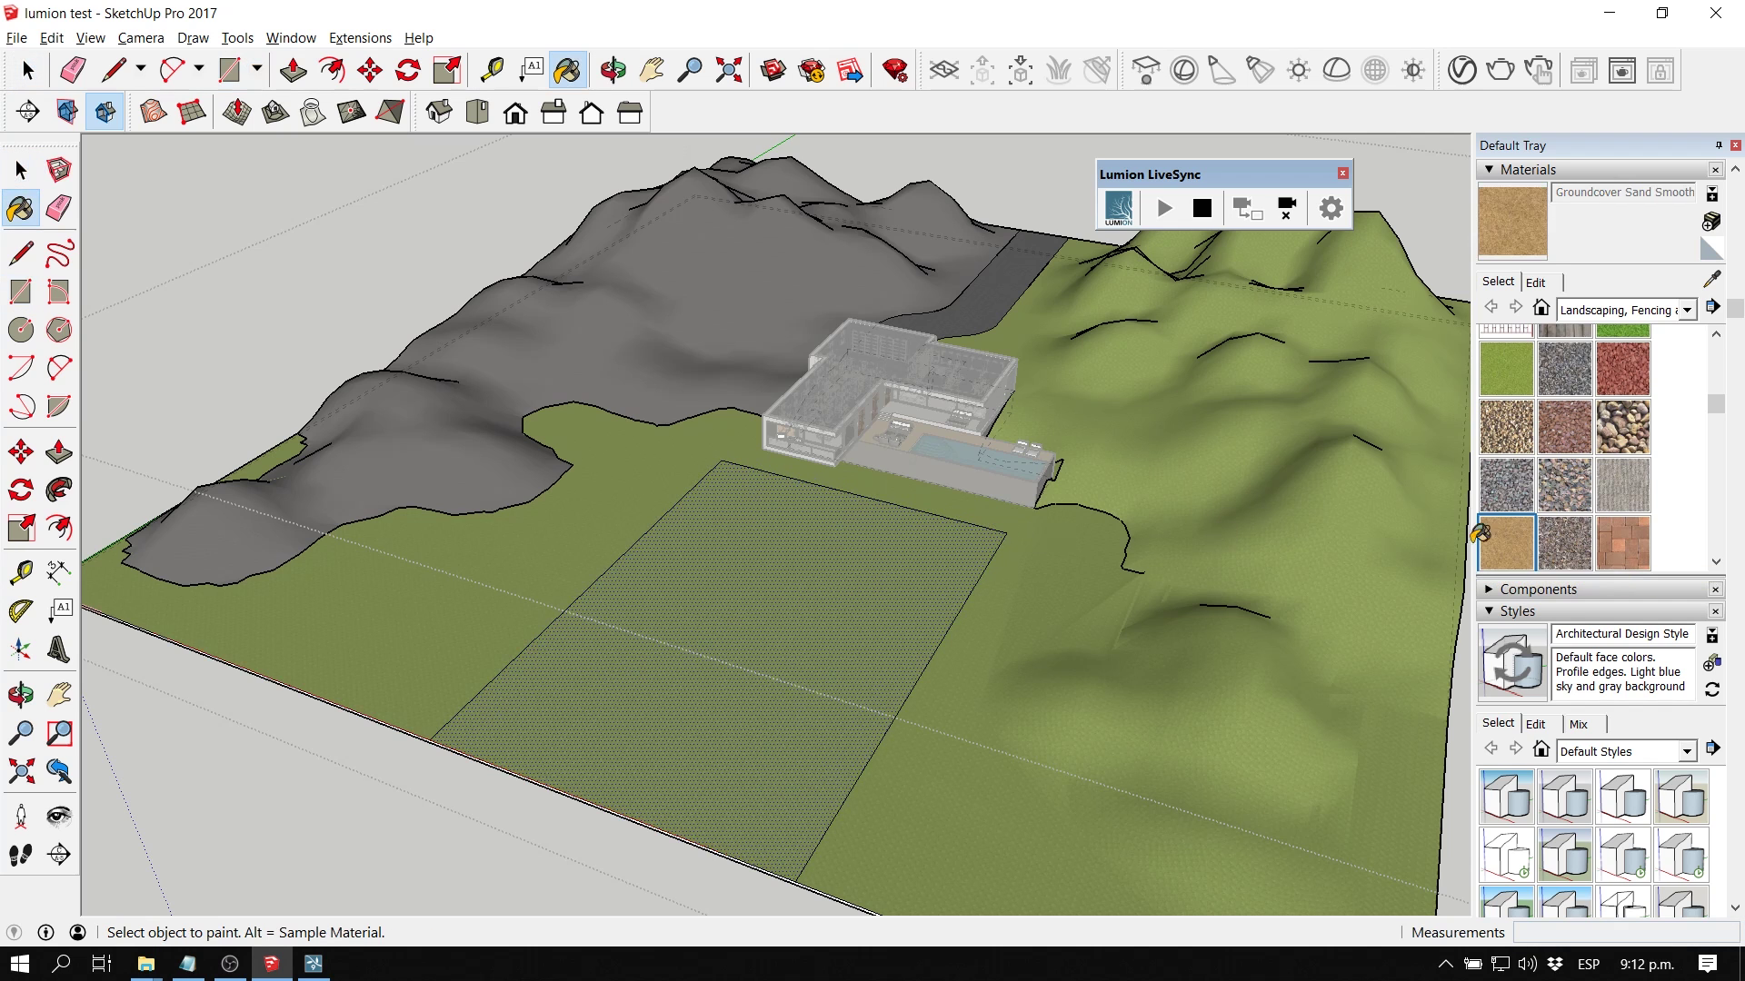
{"action": "left_click", "coordinate": [902, 591]}
{"action": "scroll", "coordinate": [902, 590], "scroll_direction": "up", "scroll_amount": 6}
{"action": "mouse_move", "coordinate": [817, 608]}
{"action": "middle_mouse_down"}
{"action": "mouse_move", "coordinate": [916, 532]}
{"action": "mouse_move", "coordinate": [970, 238]}
{"action": "mouse_move", "coordinate": [977, 287]}
{"action": "middle_mouse_up"}
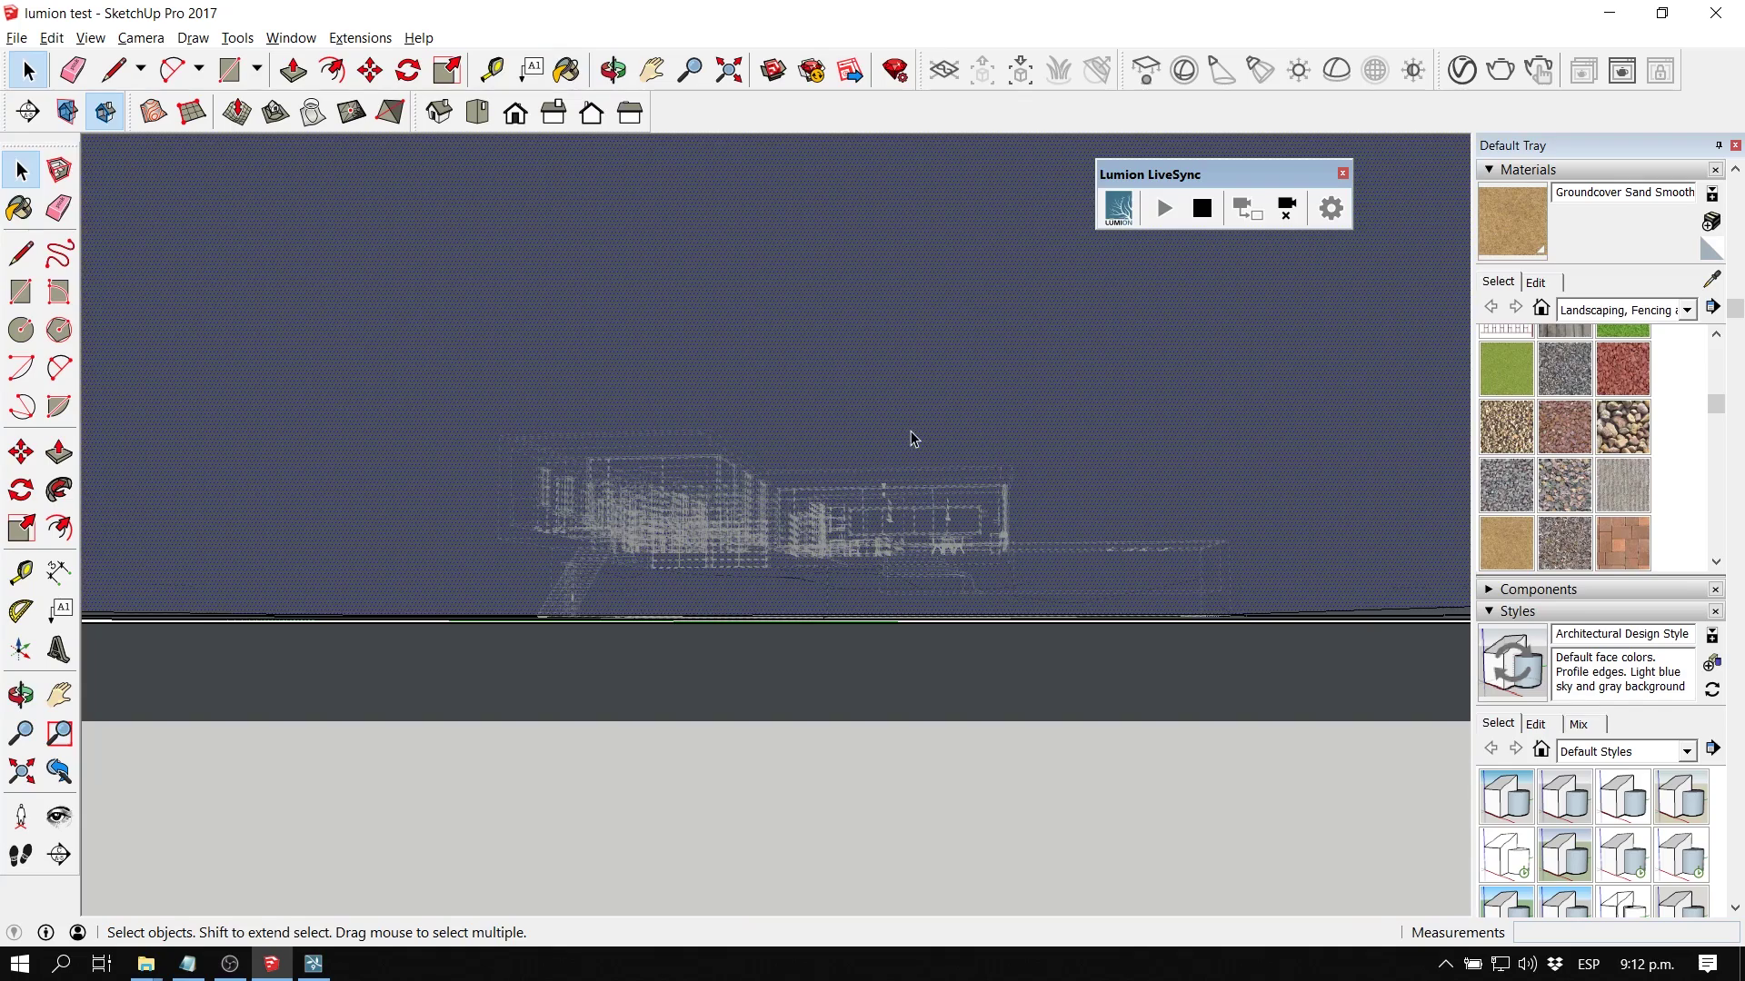
{"action": "key", "text": "space"}
{"action": "mouse_move", "coordinate": [887, 575]}
{"action": "middle_mouse_down"}
{"action": "mouse_move", "coordinate": [864, 603]}
{"action": "mouse_move", "coordinate": [879, 588]}
{"action": "middle_mouse_up"}
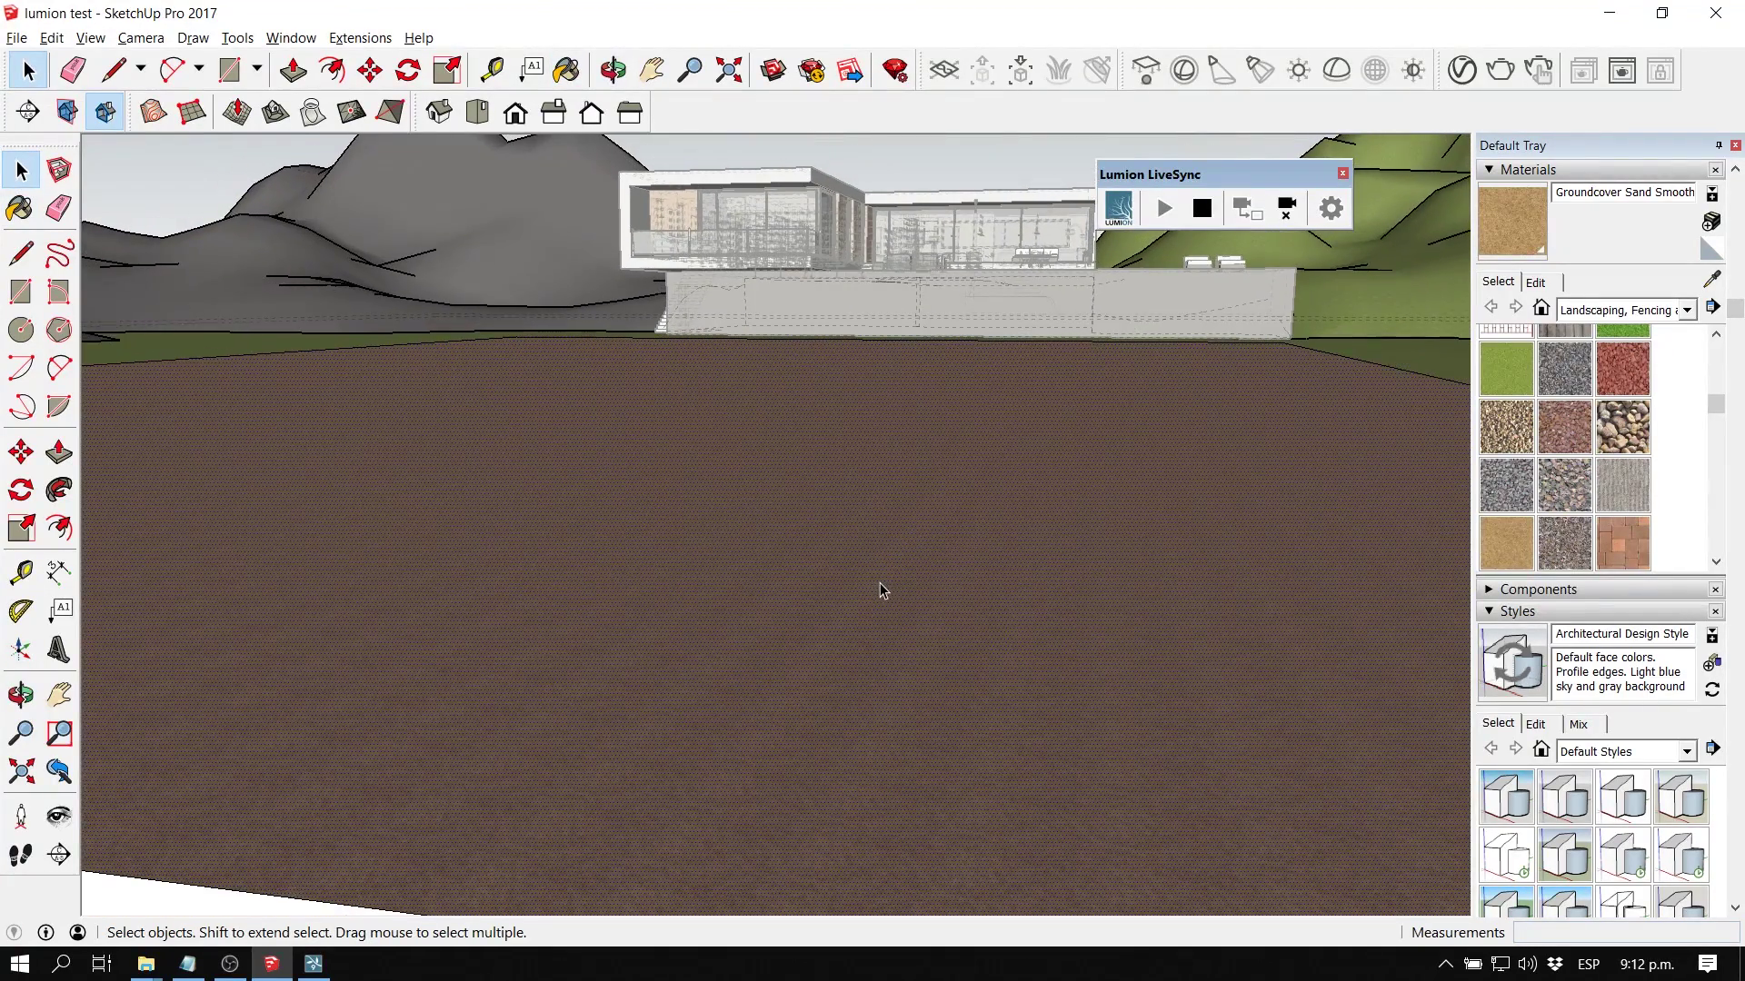
Switch to Lumion and assign a checkered 3D grass material to the sand-colored rectangle in front of the house
{"action": "key", "text": "alt+Tab"}
{"action": "key", "text": "s"}
{"action": "right_click_drag", "start_coordinate": [927, 467], "coordinate": [872, 600]}
{"action": "key", "text": "q"}
{"action": "key", "text": "q"}
{"action": "right_click_drag", "start_coordinate": [872, 487], "coordinate": [873, 581]}
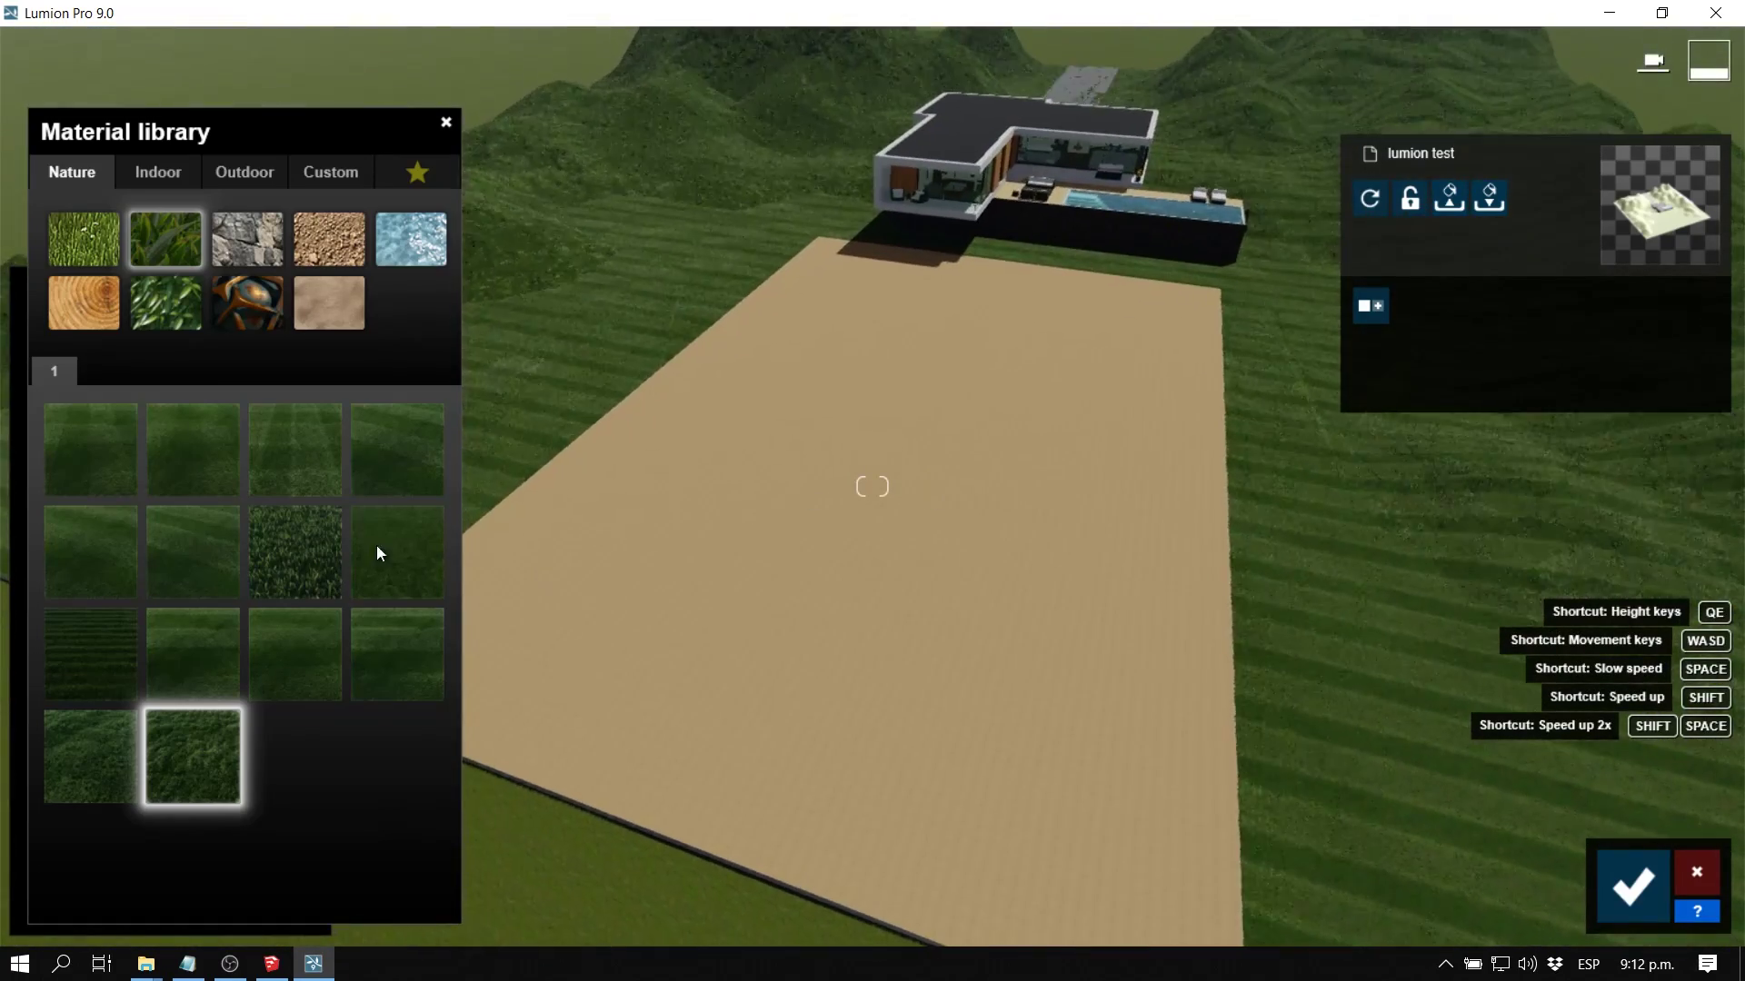
{"action": "left_click", "coordinate": [696, 598]}
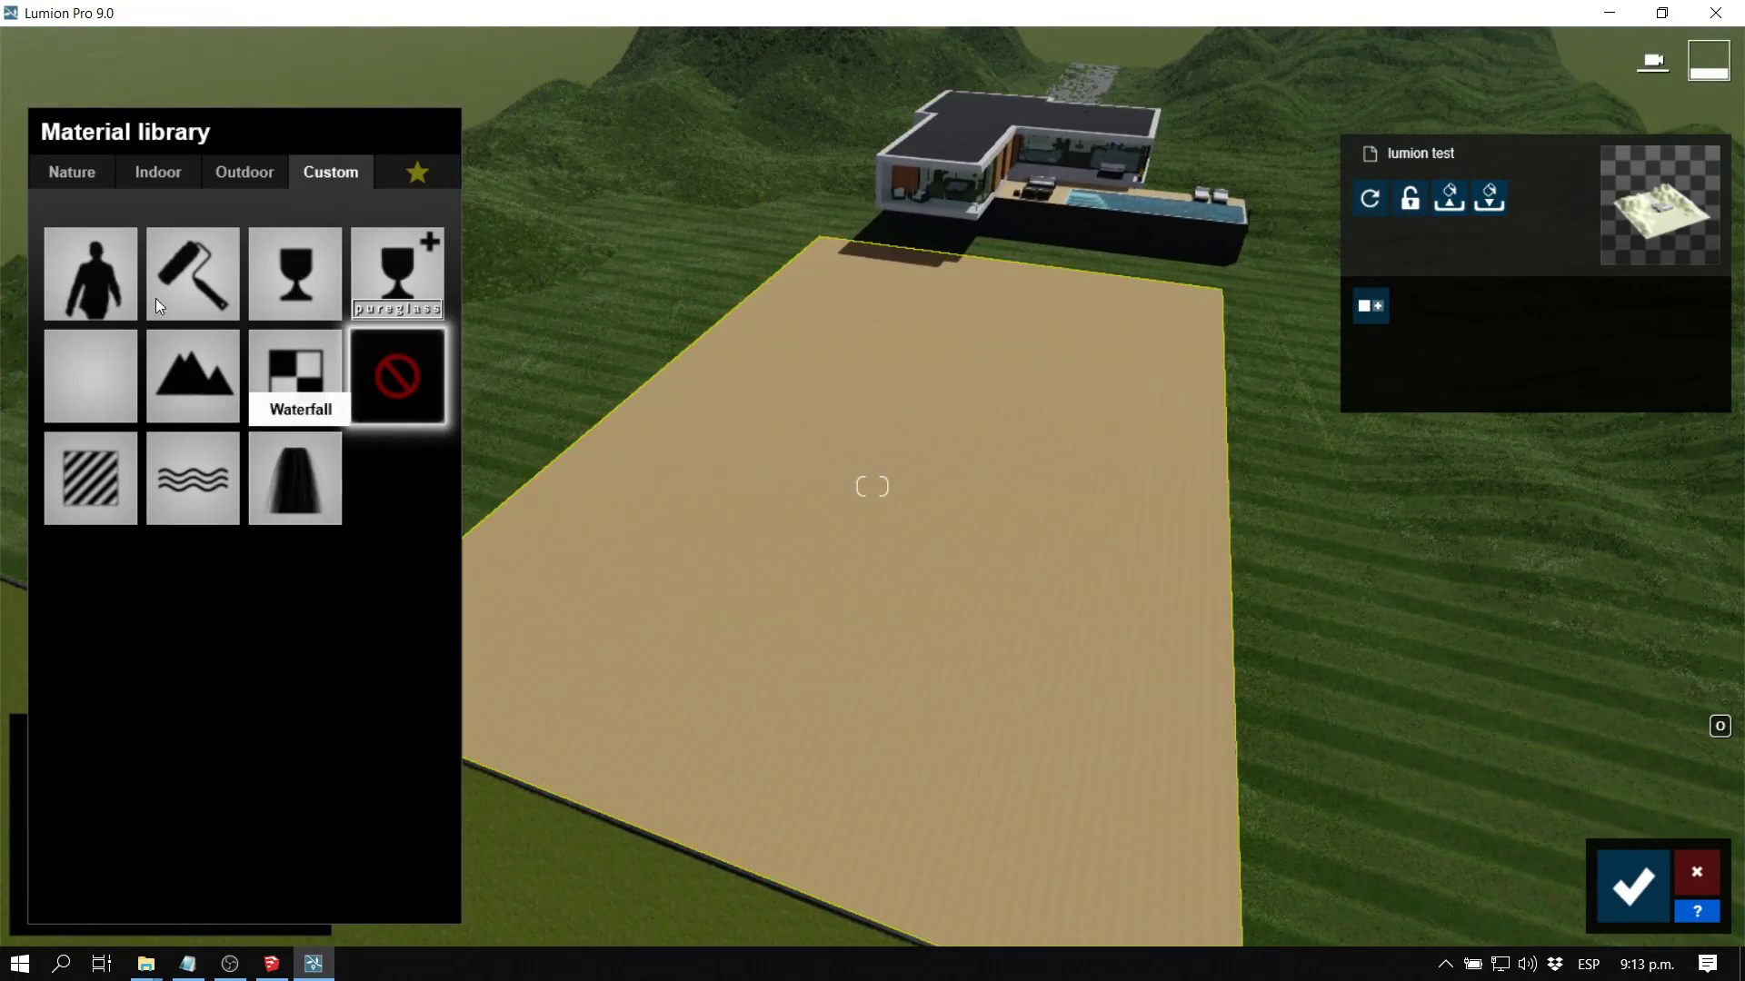
{"action": "left_click", "coordinate": [84, 169]}
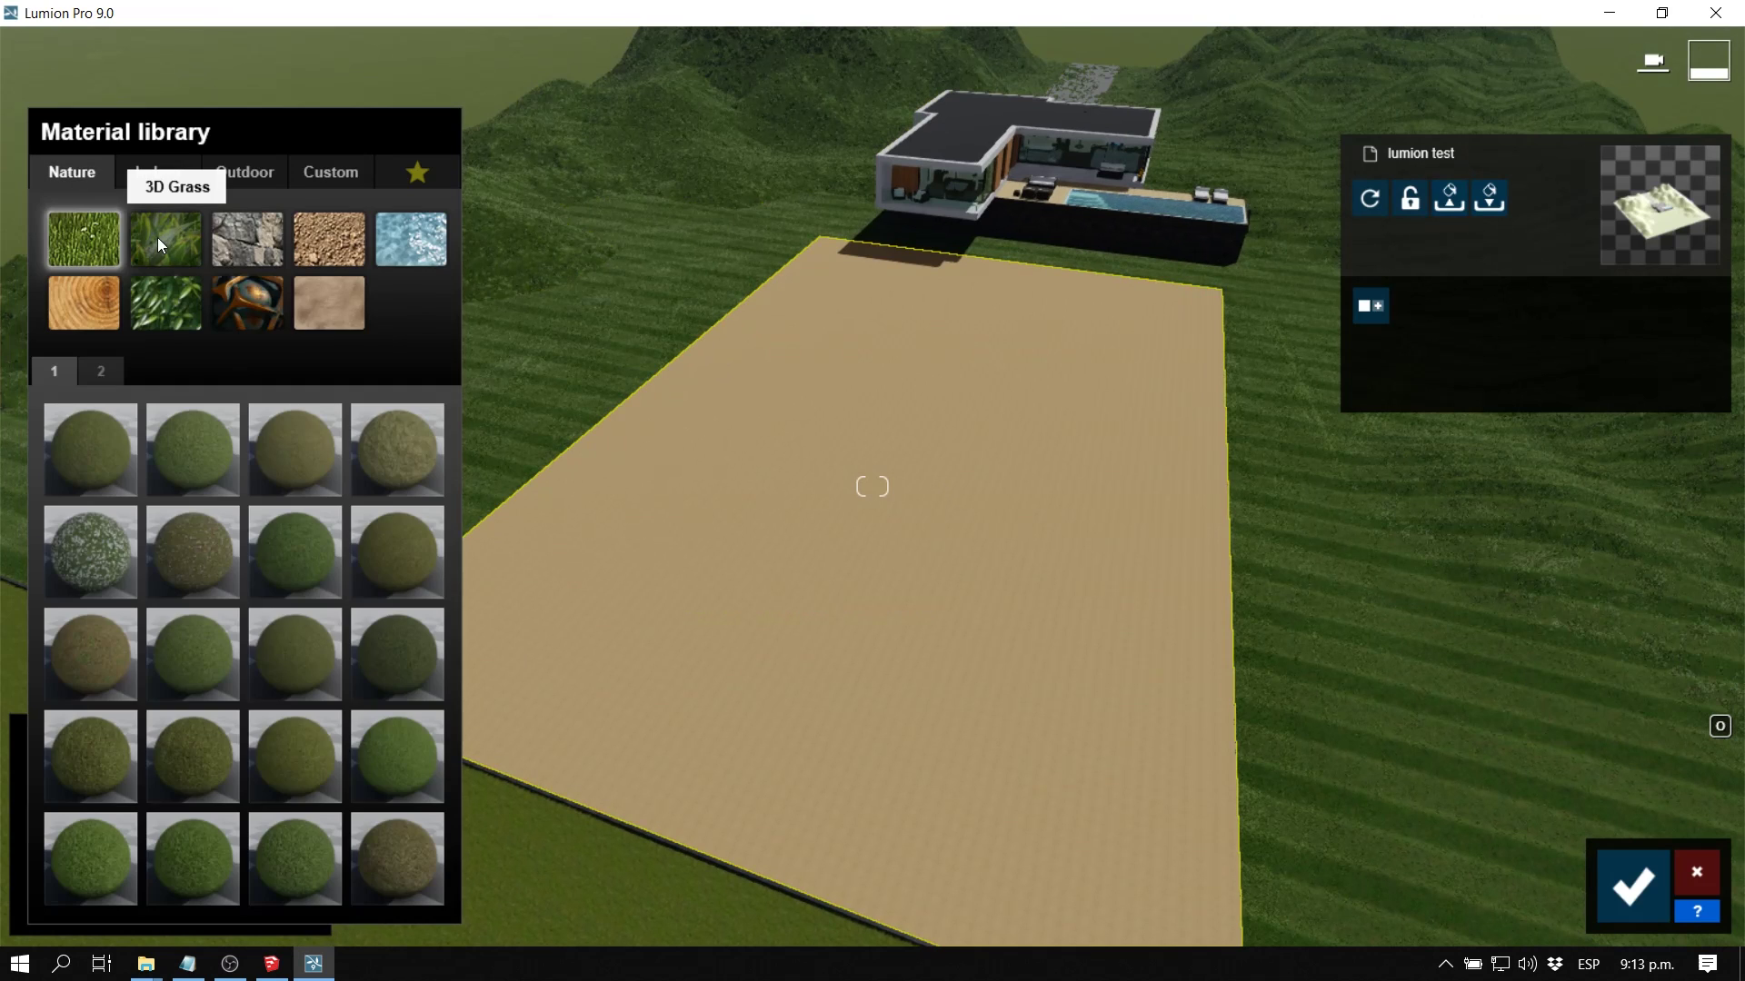
{"action": "left_click", "coordinate": [160, 238]}
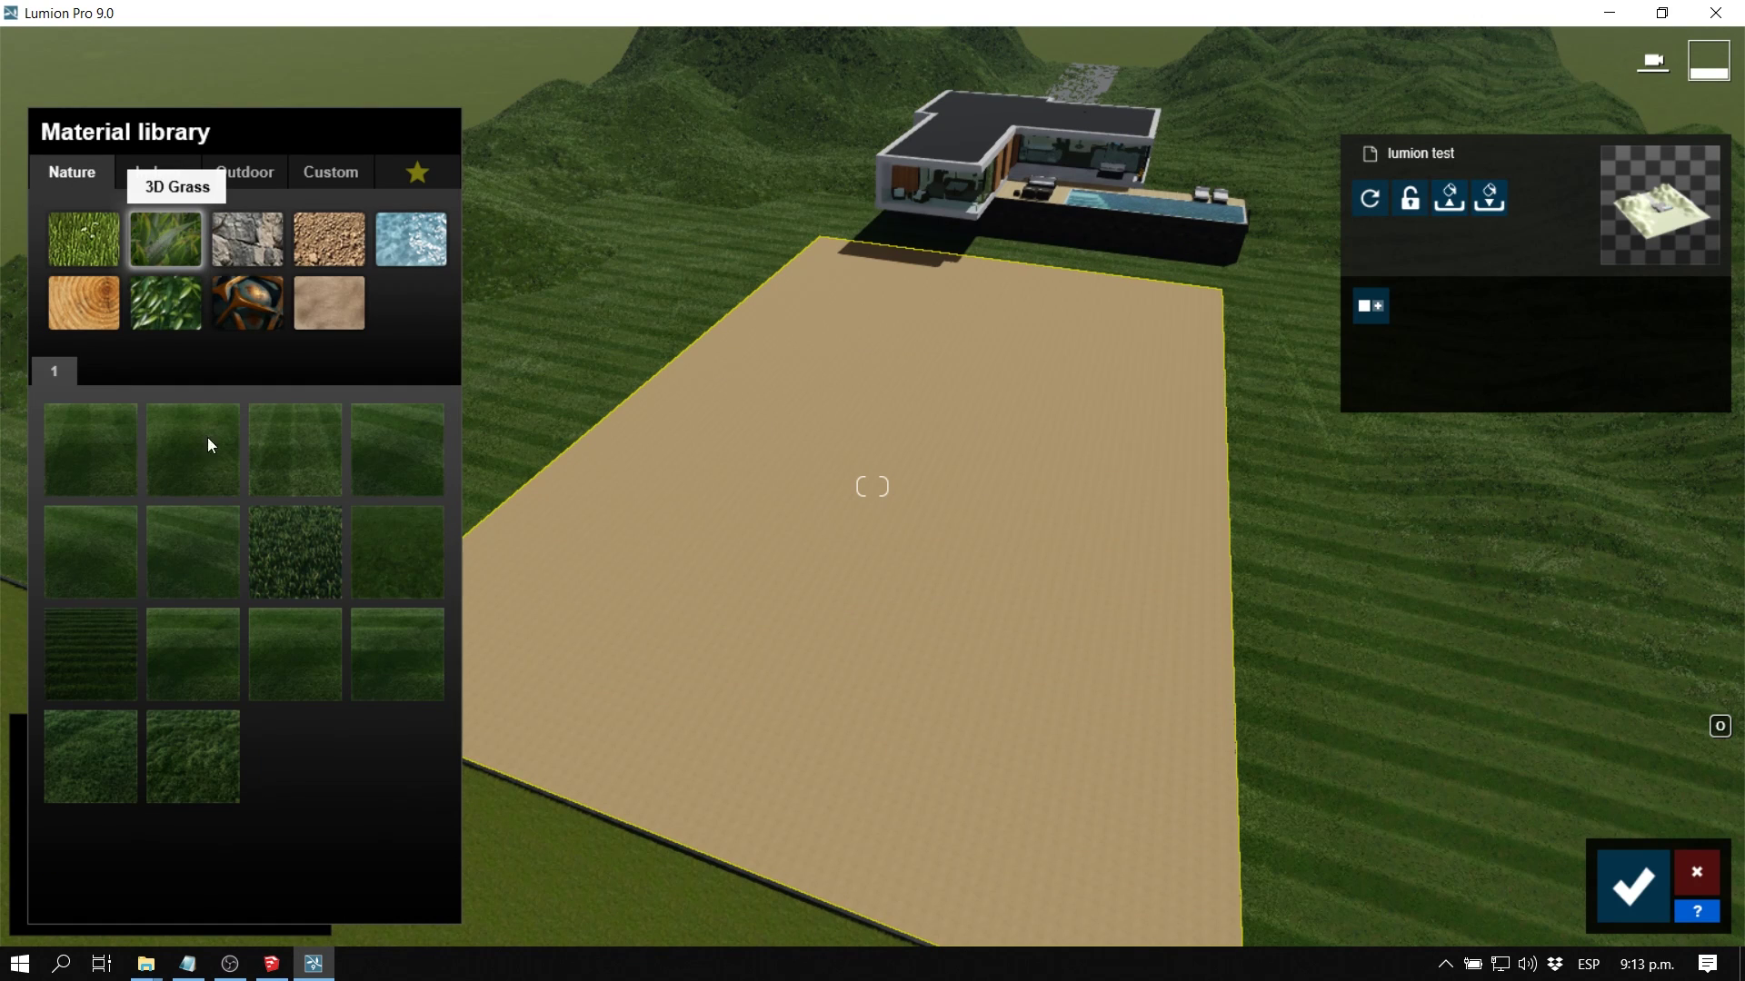
{"action": "left_click", "coordinate": [124, 453]}
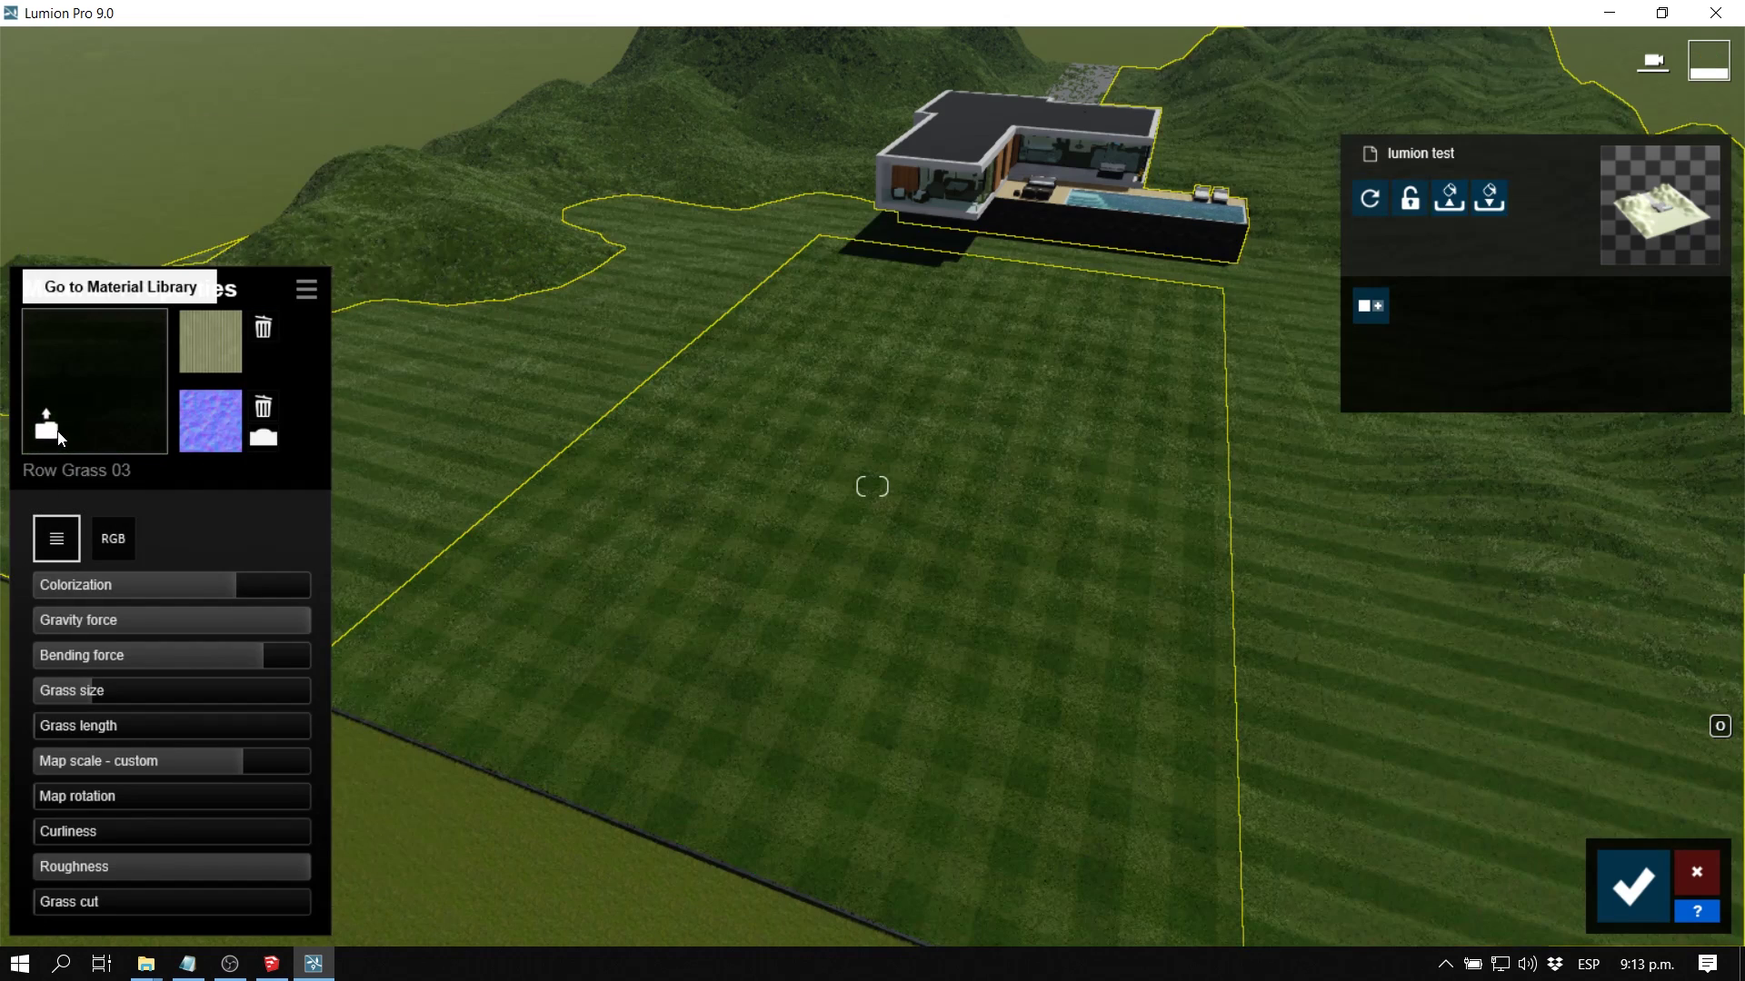
Replace the Row Grass 03 material on the surrounding terrain with Wild Grass 02
{"action": "left_click", "coordinate": [58, 434]}
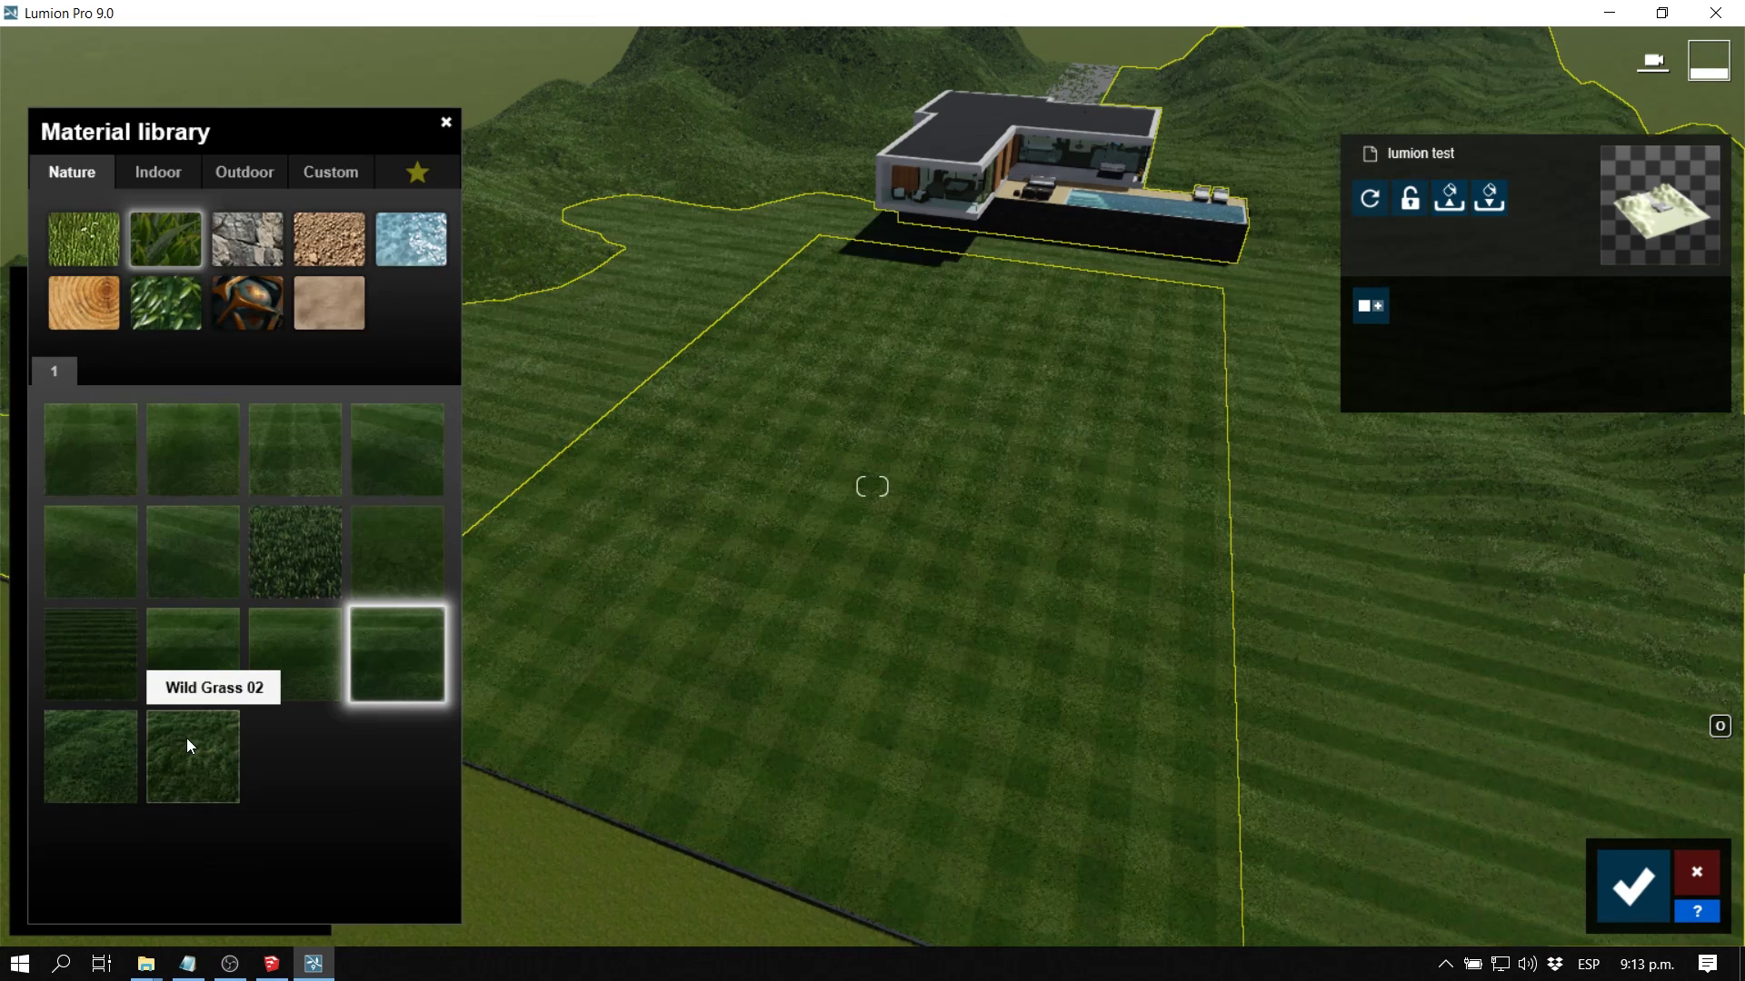
{"action": "left_click", "coordinate": [205, 756]}
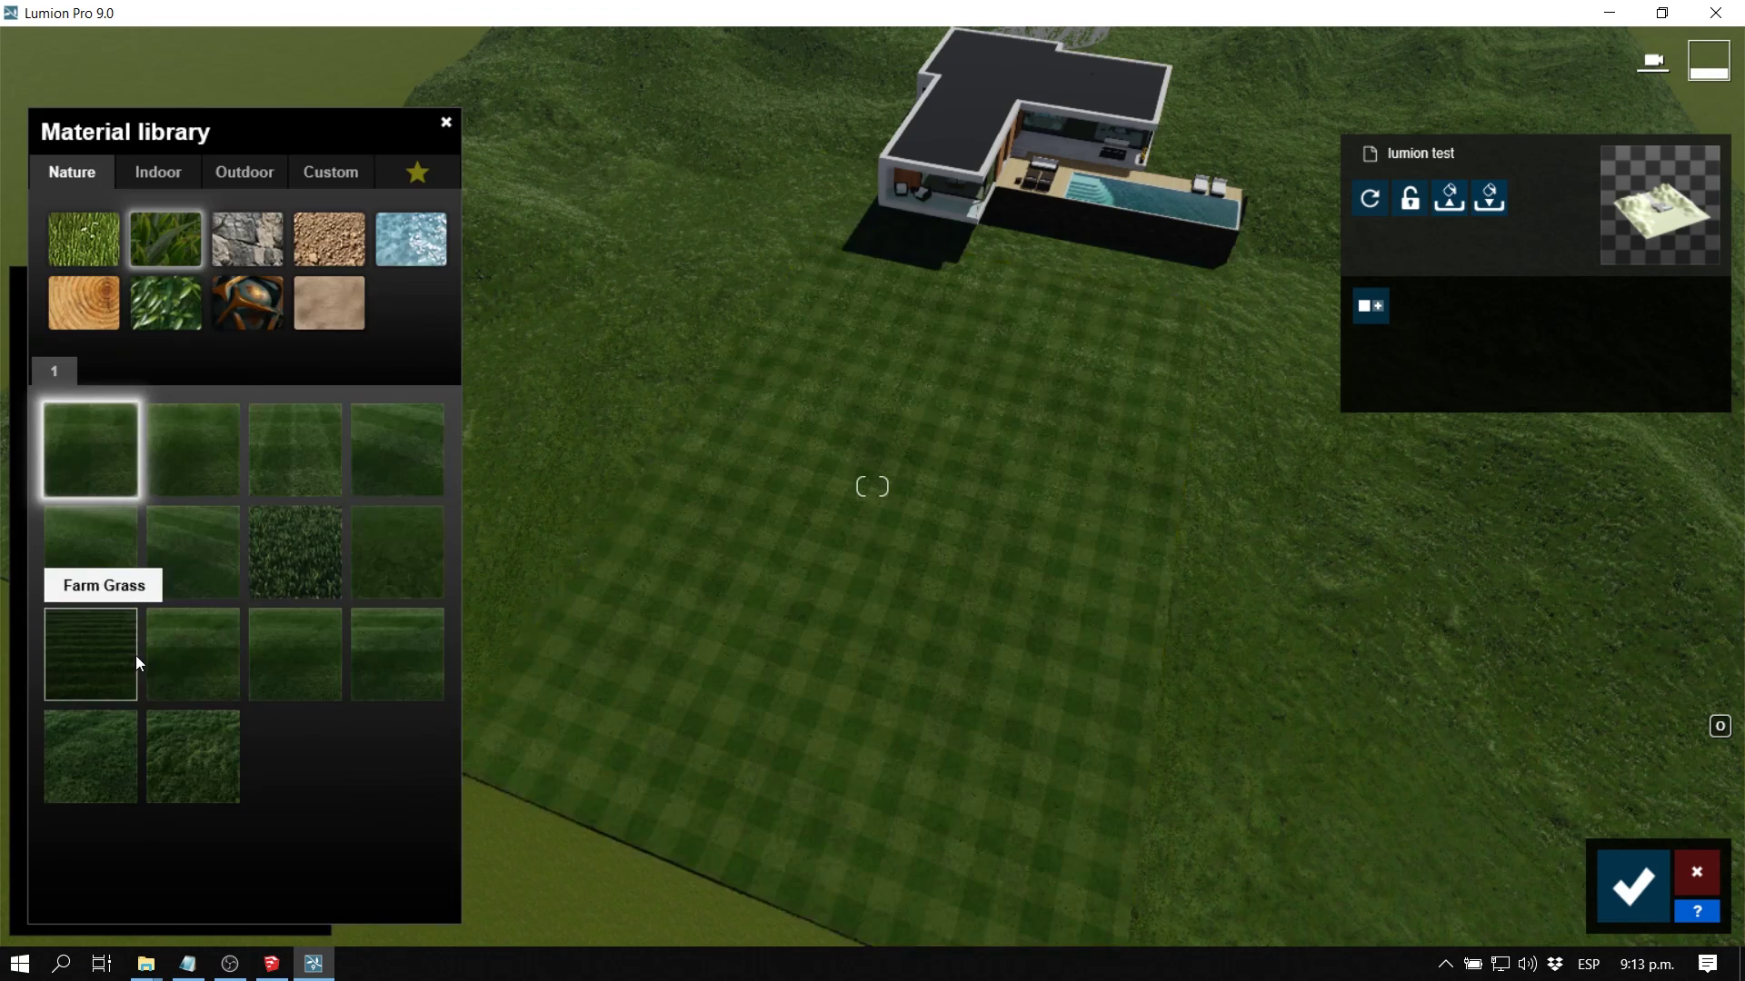
Try the Farm Grass, Clean Cut Grass and Row Grass 01 materials on the rectangular lawn
{"action": "left_click", "coordinate": [135, 656]}
{"action": "left_click", "coordinate": [295, 551]}
{"action": "right_click_drag", "start_coordinate": [993, 537], "coordinate": [993, 409]}
{"action": "right_click_drag", "start_coordinate": [873, 486], "coordinate": [954, 382]}
{"action": "key", "text": "e"}
{"action": "key", "text": "q"}
{"action": "left_click", "coordinate": [193, 655]}
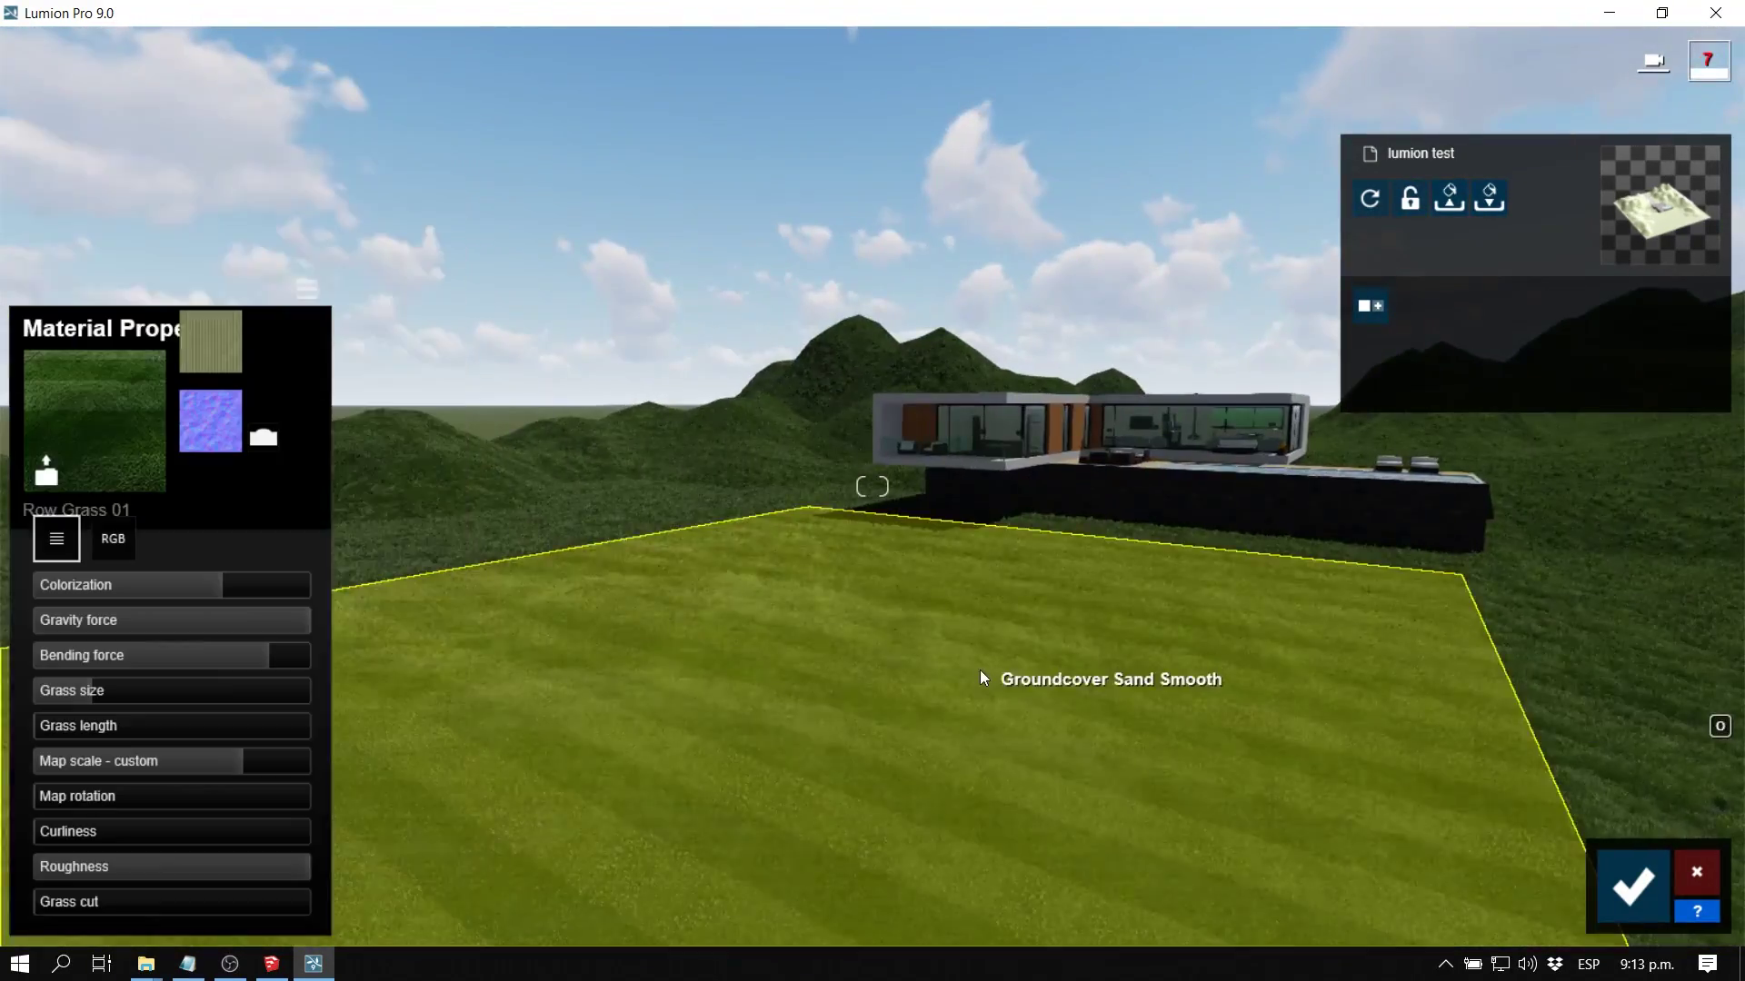
Assign the Circular Grass 03 material to the Groundcover Sand Smooth rectangle
{"action": "left_click", "coordinate": [981, 676]}
{"action": "right_click_drag", "start_coordinate": [981, 675], "coordinate": [860, 700]}
{"action": "left_click", "coordinate": [90, 382]}
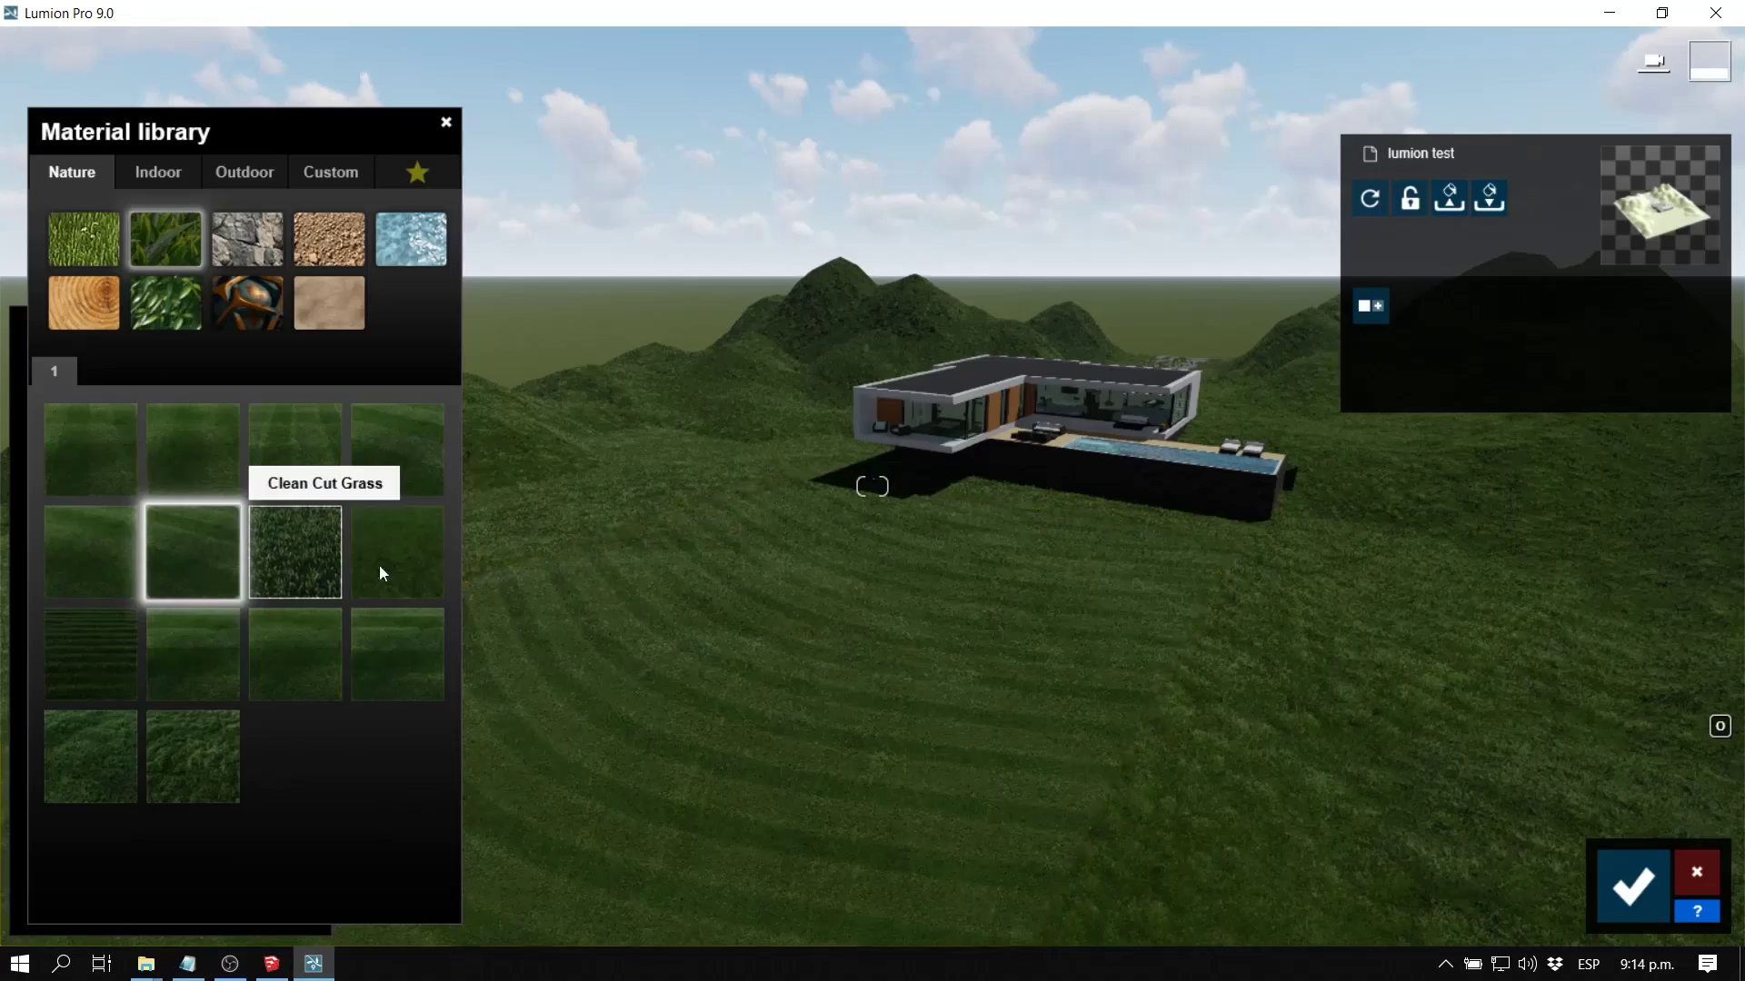
{"action": "left_click", "coordinate": [189, 518]}
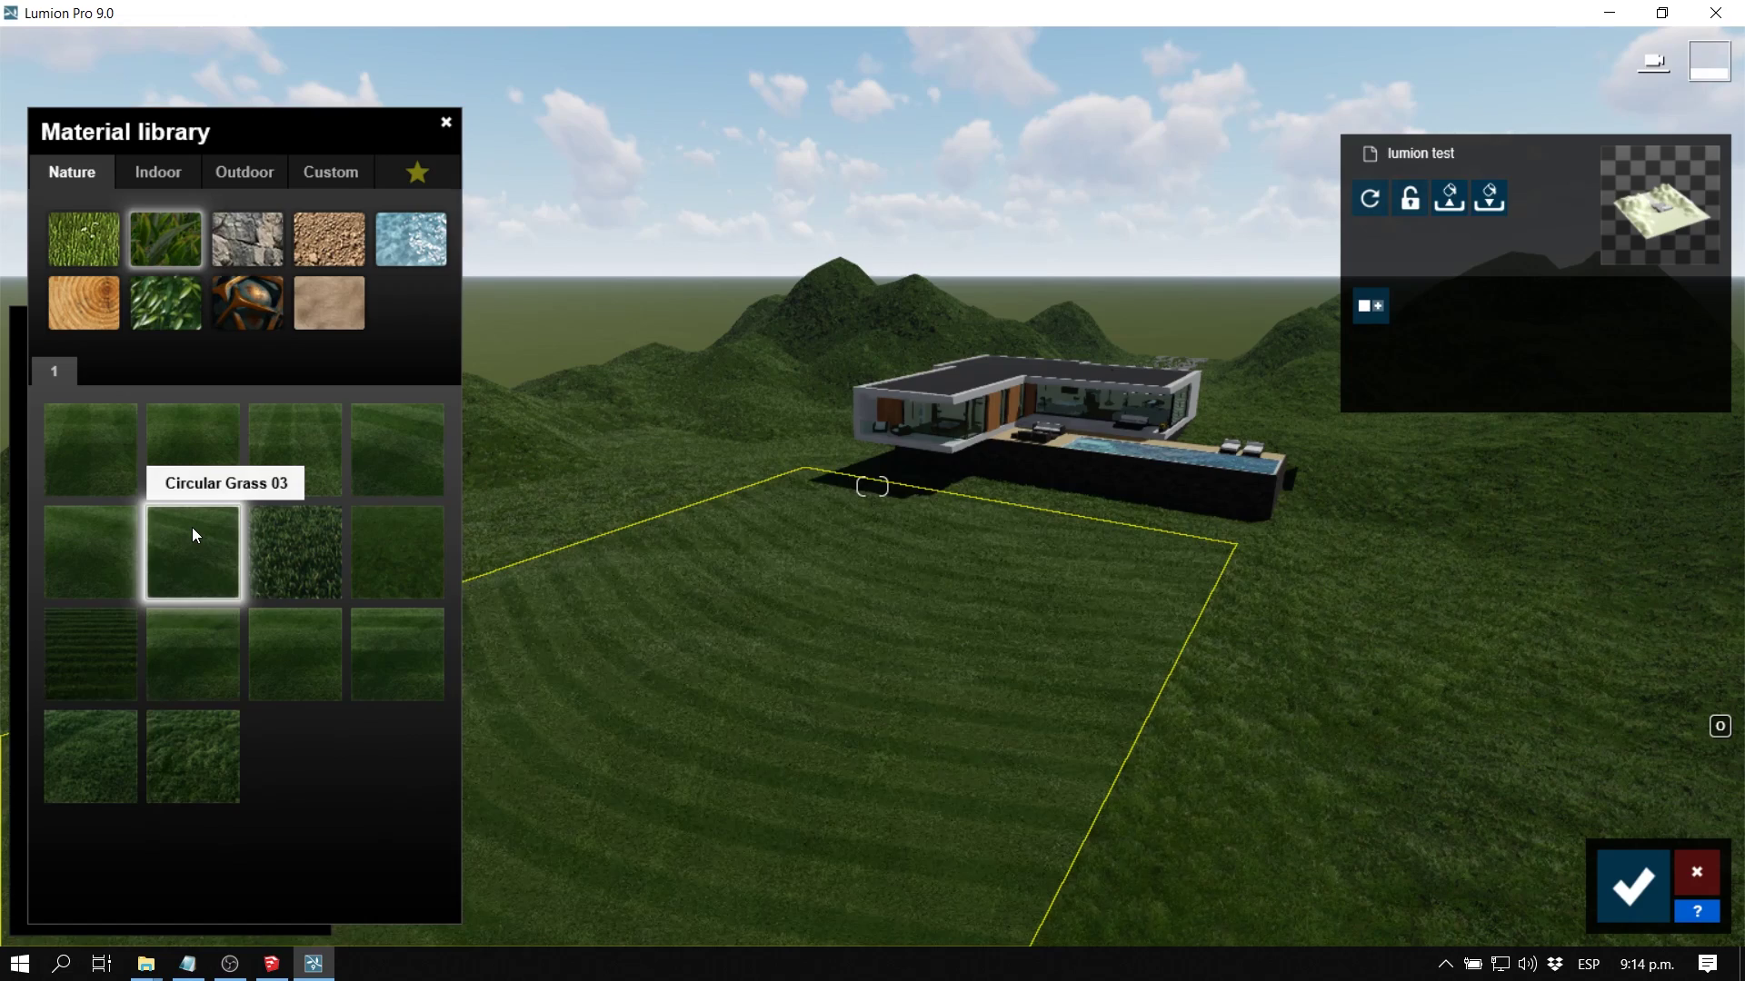
Examine the mowing pattern of the rectangular lawn from above and up close
{"action": "key", "text": "s"}
{"action": "right_click_drag", "start_coordinate": [946, 721], "coordinate": [946, 818]}
{"action": "key", "text": "q"}
{"action": "right_click_drag", "start_coordinate": [872, 486], "coordinate": [930, 652]}
{"action": "key", "text": "w"}
{"action": "key", "text": "s"}
{"action": "key", "text": "w"}
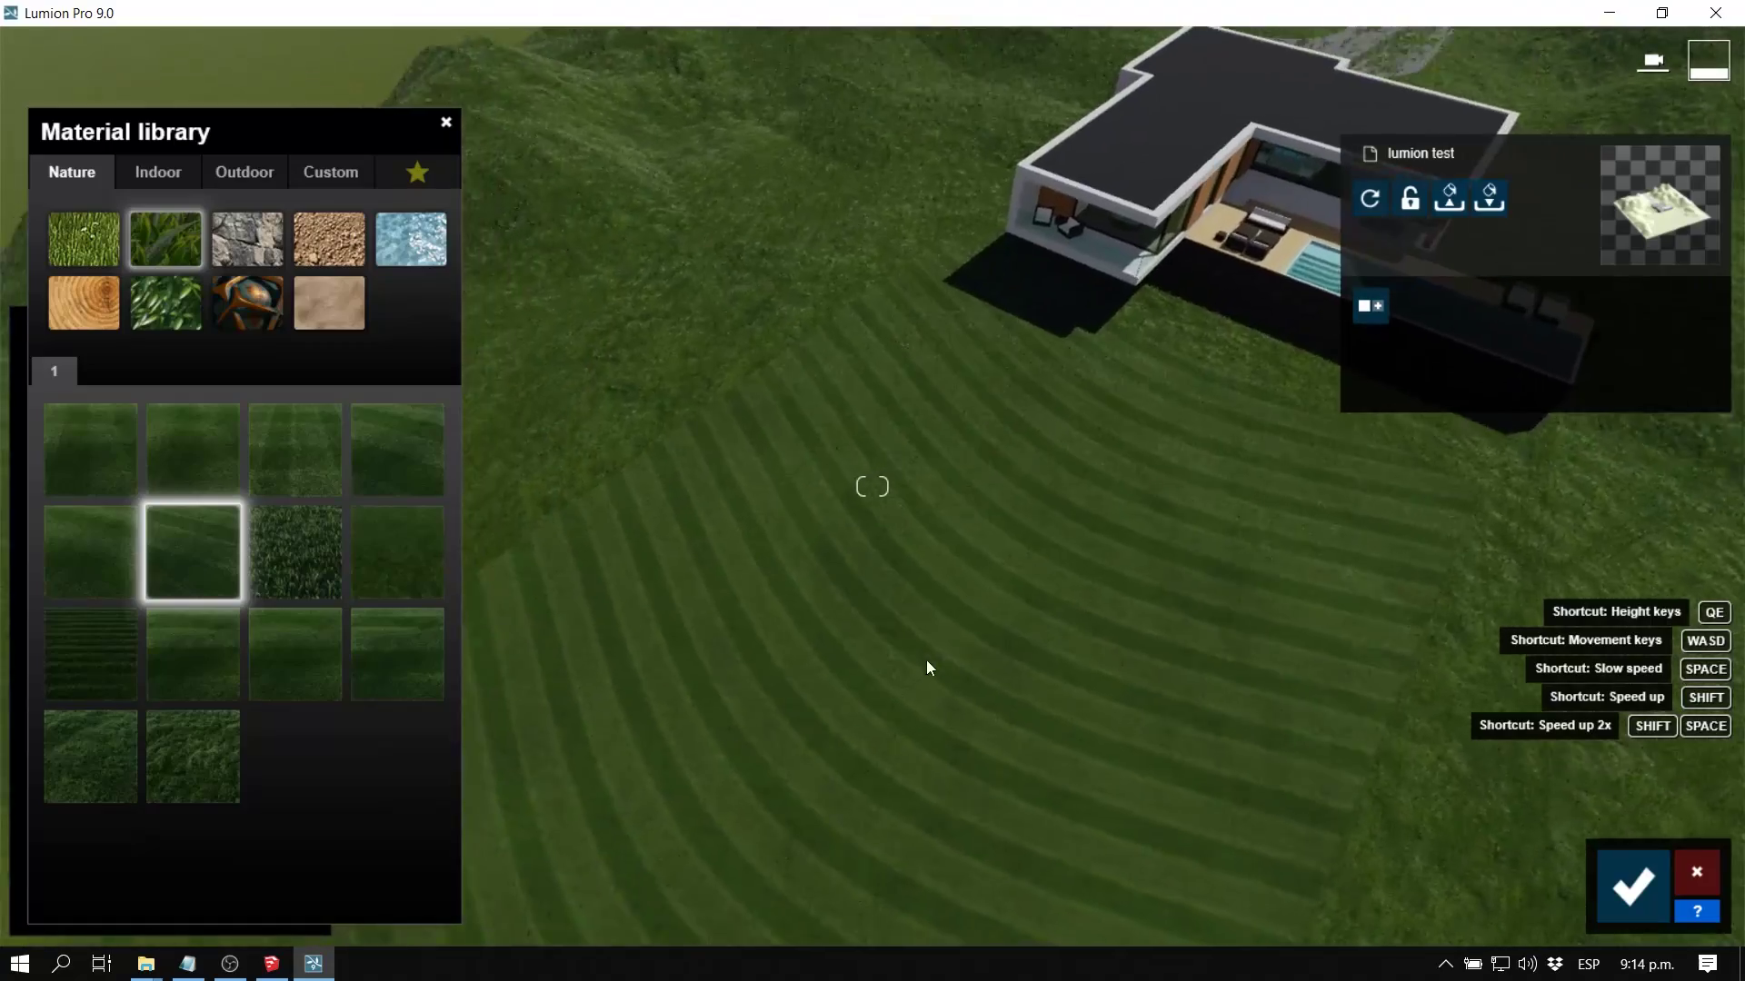
{"action": "key", "text": "w"}
{"action": "mouse_move", "coordinate": [937, 657]}
{"action": "right_mouse_down"}
{"action": "mouse_move", "coordinate": [950, 513]}
{"action": "mouse_move", "coordinate": [942, 653]}
{"action": "right_mouse_up"}
{"action": "key", "text": "s"}
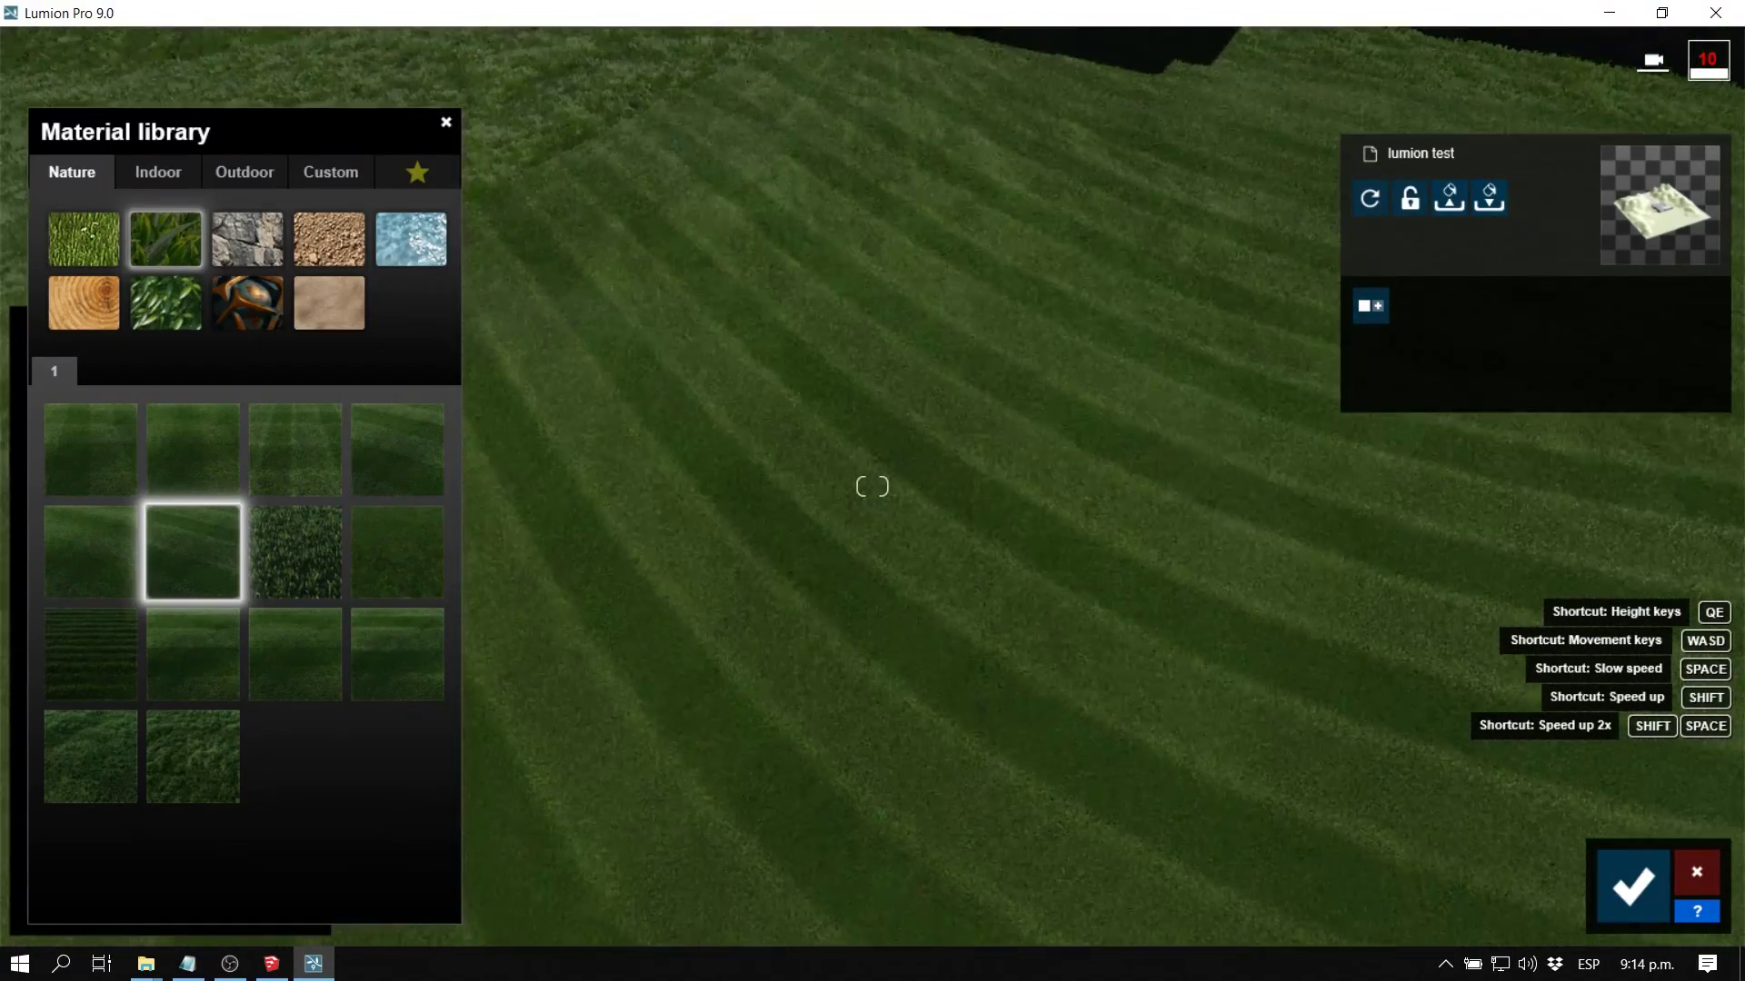
Set the Circular Grass 03 map rotation to about 0.25 to turn the lawn's stripes
{"action": "left_click", "coordinate": [176, 556]}
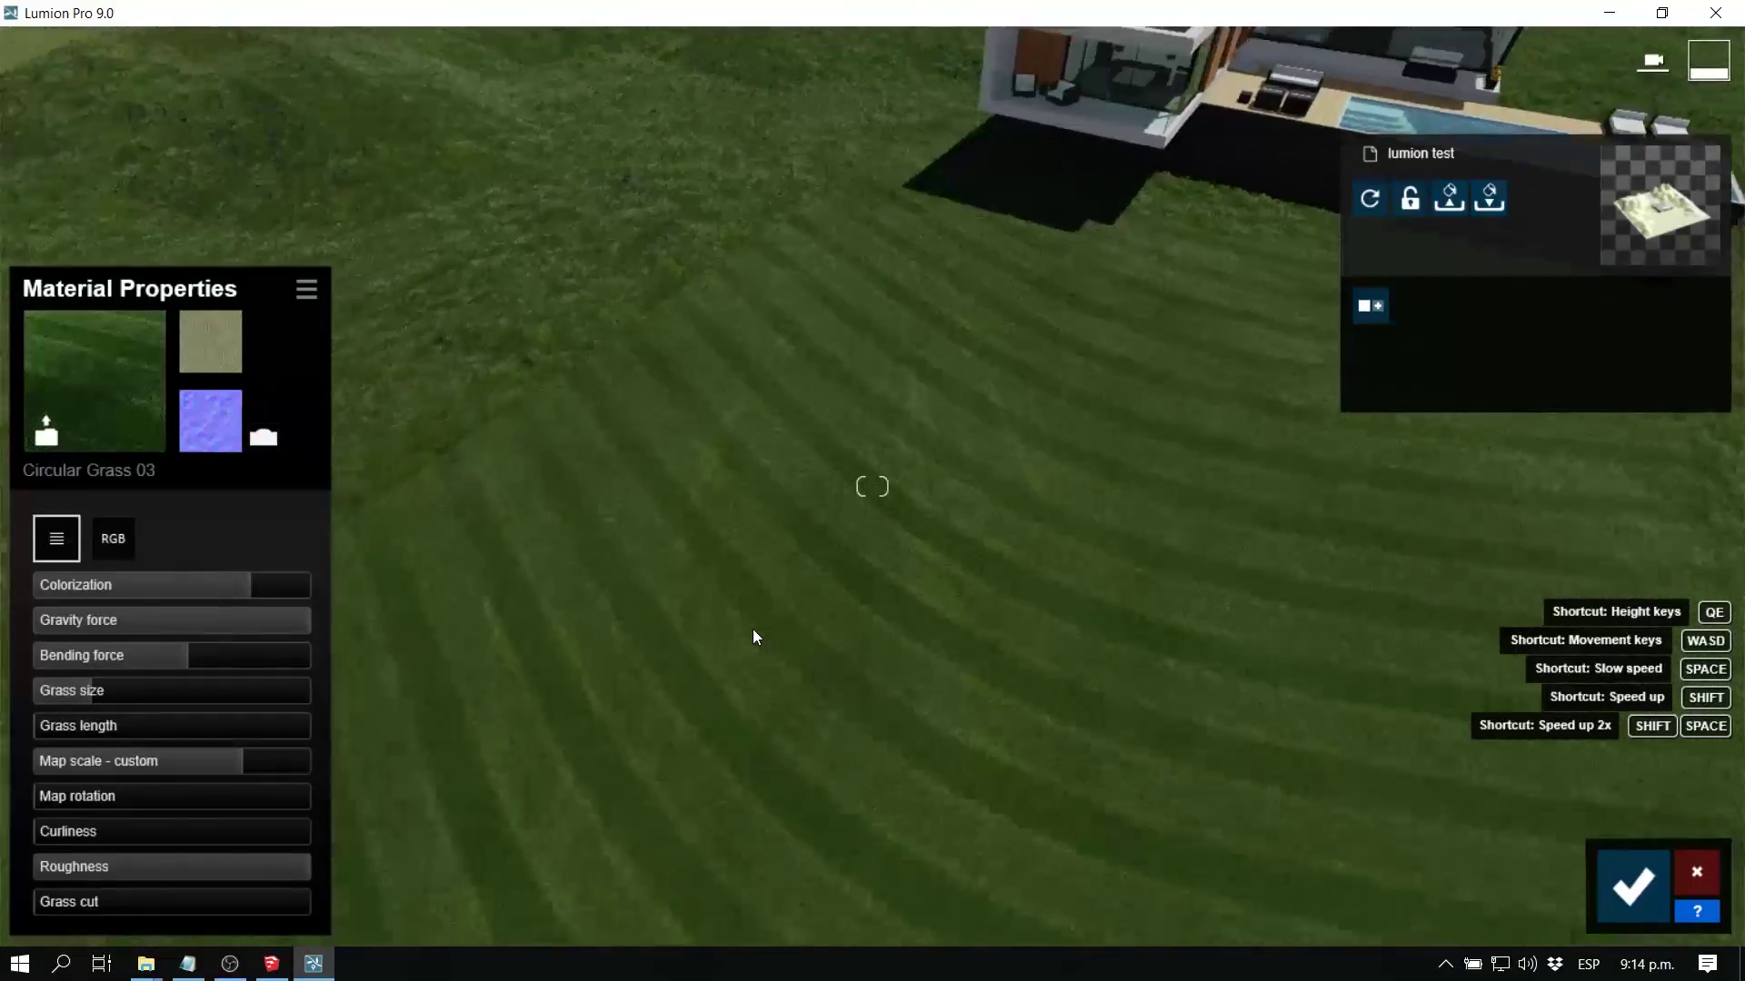
{"action": "key", "text": "s"}
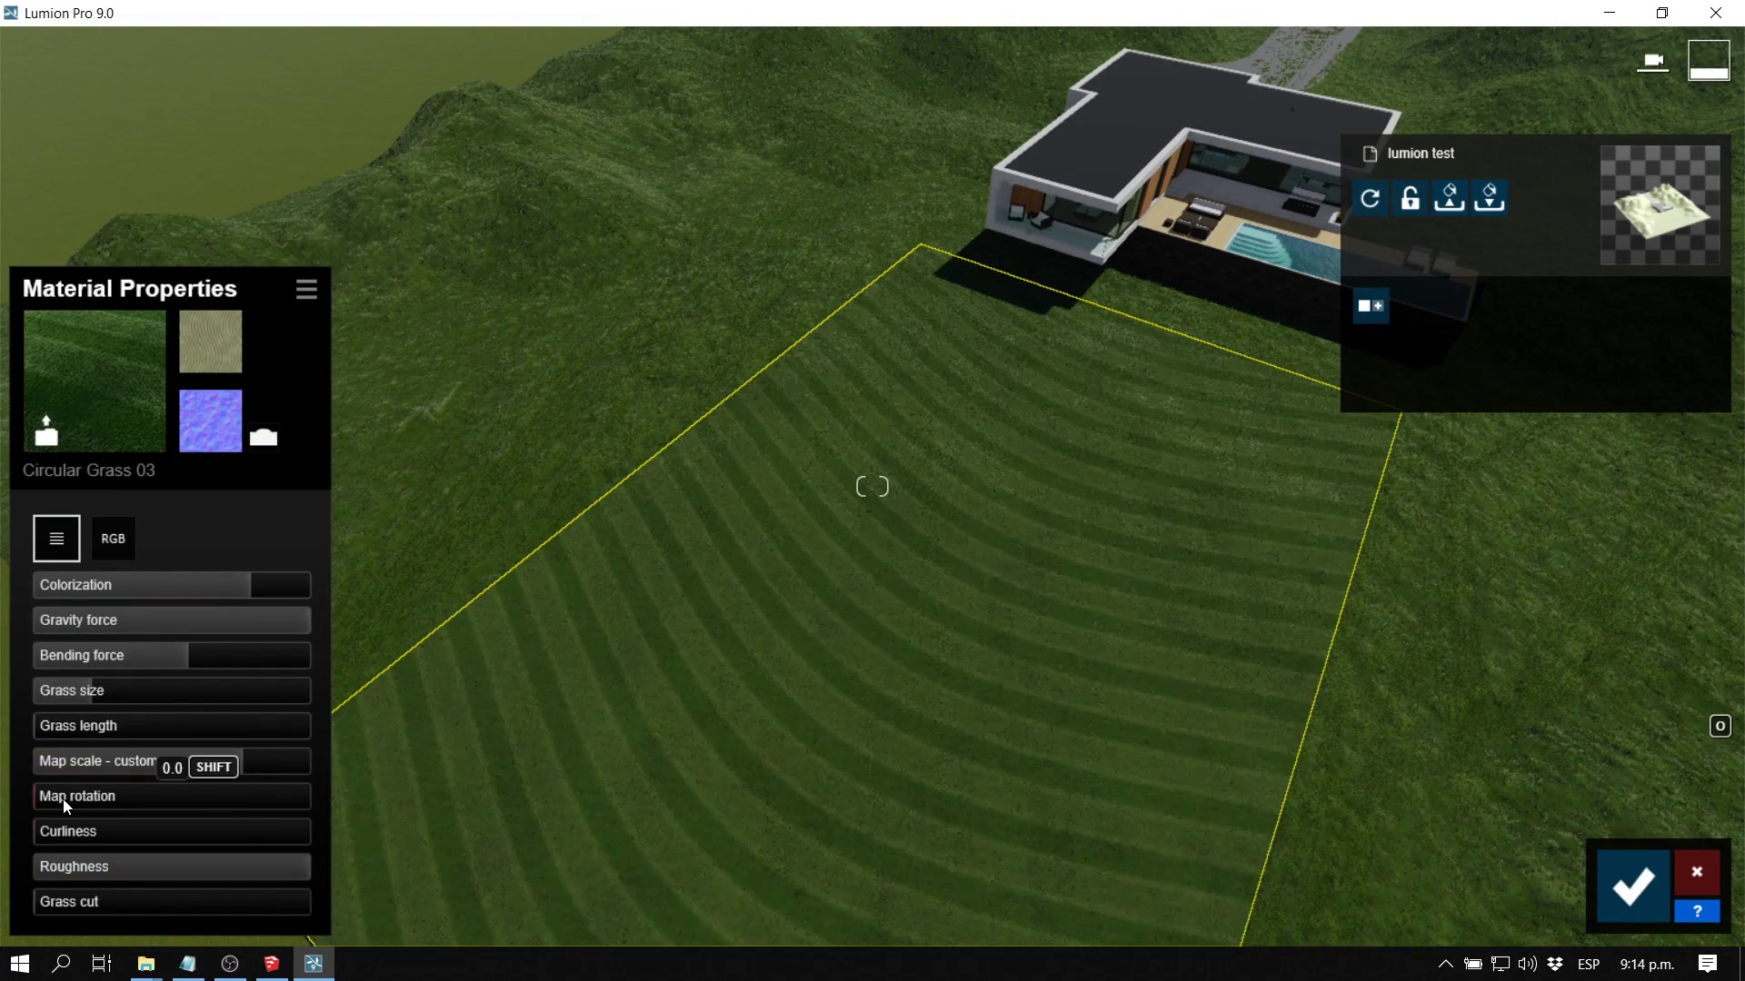
{"action": "left_click_drag", "start_coordinate": [65, 805], "coordinate": [108, 805]}
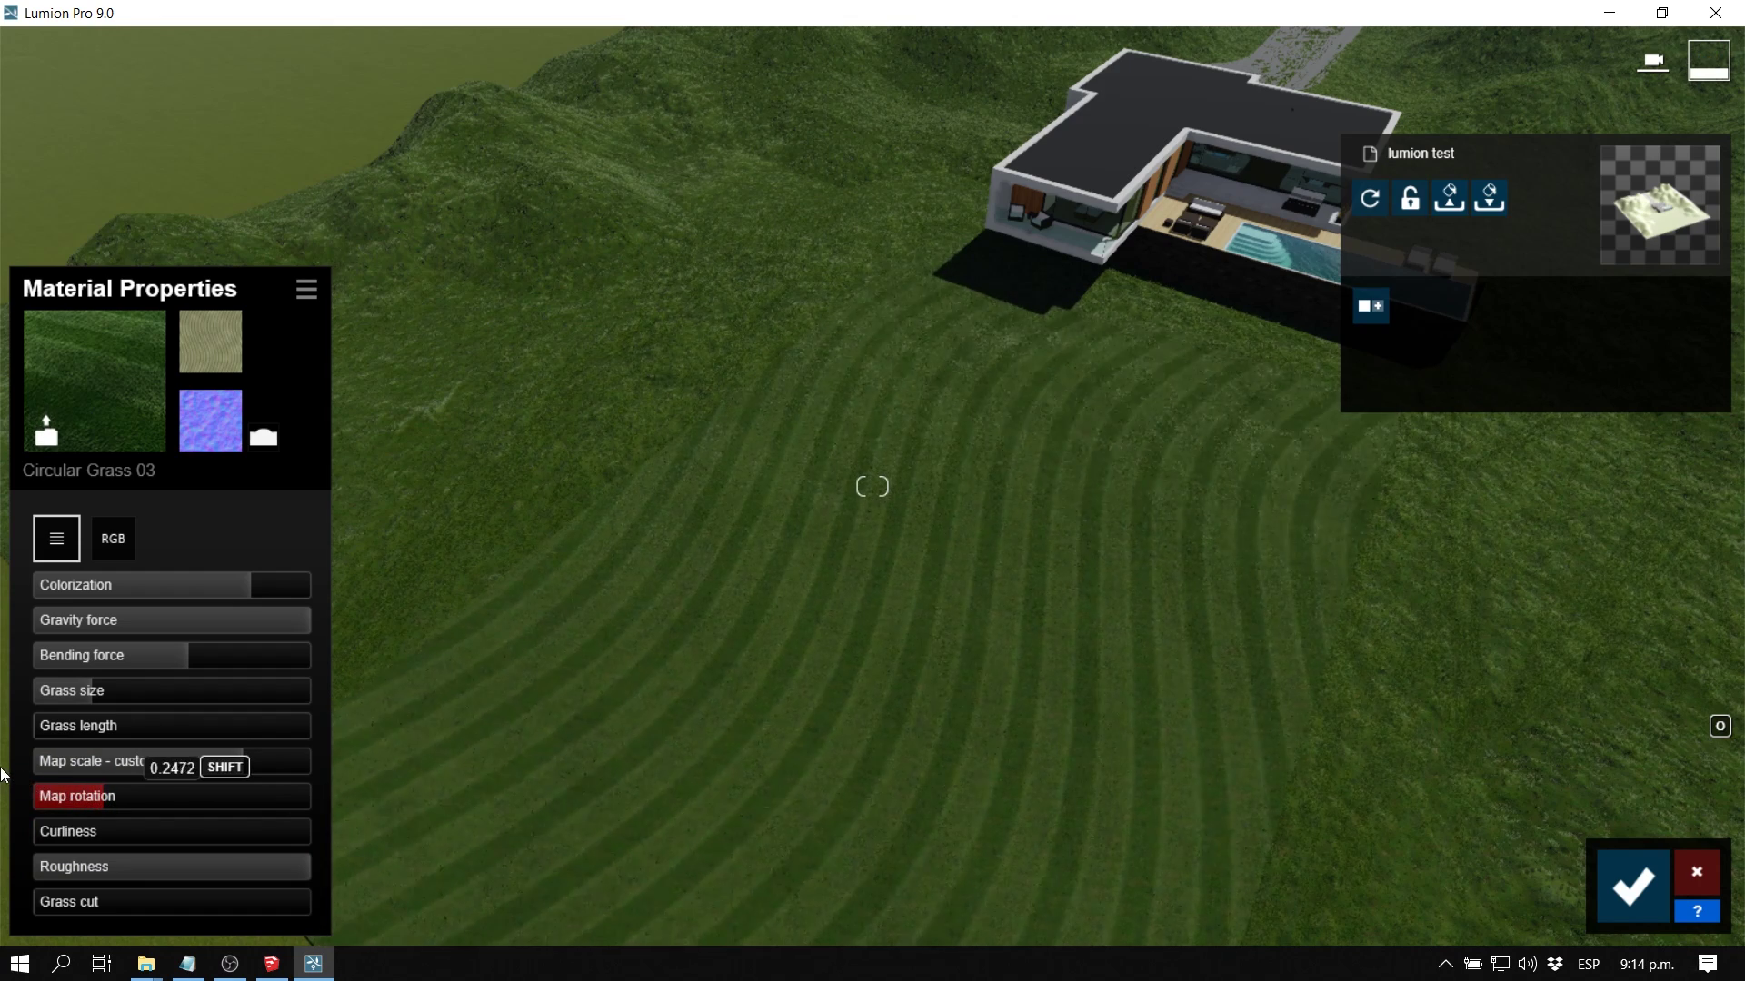
Examine the rotated stripes from near ground level and along the border with the wild grass
{"action": "key", "text": "s"}
{"action": "right_click_drag", "start_coordinate": [1017, 623], "coordinate": [1027, 427]}
{"action": "key", "text": "q"}
{"action": "key", "text": "w"}
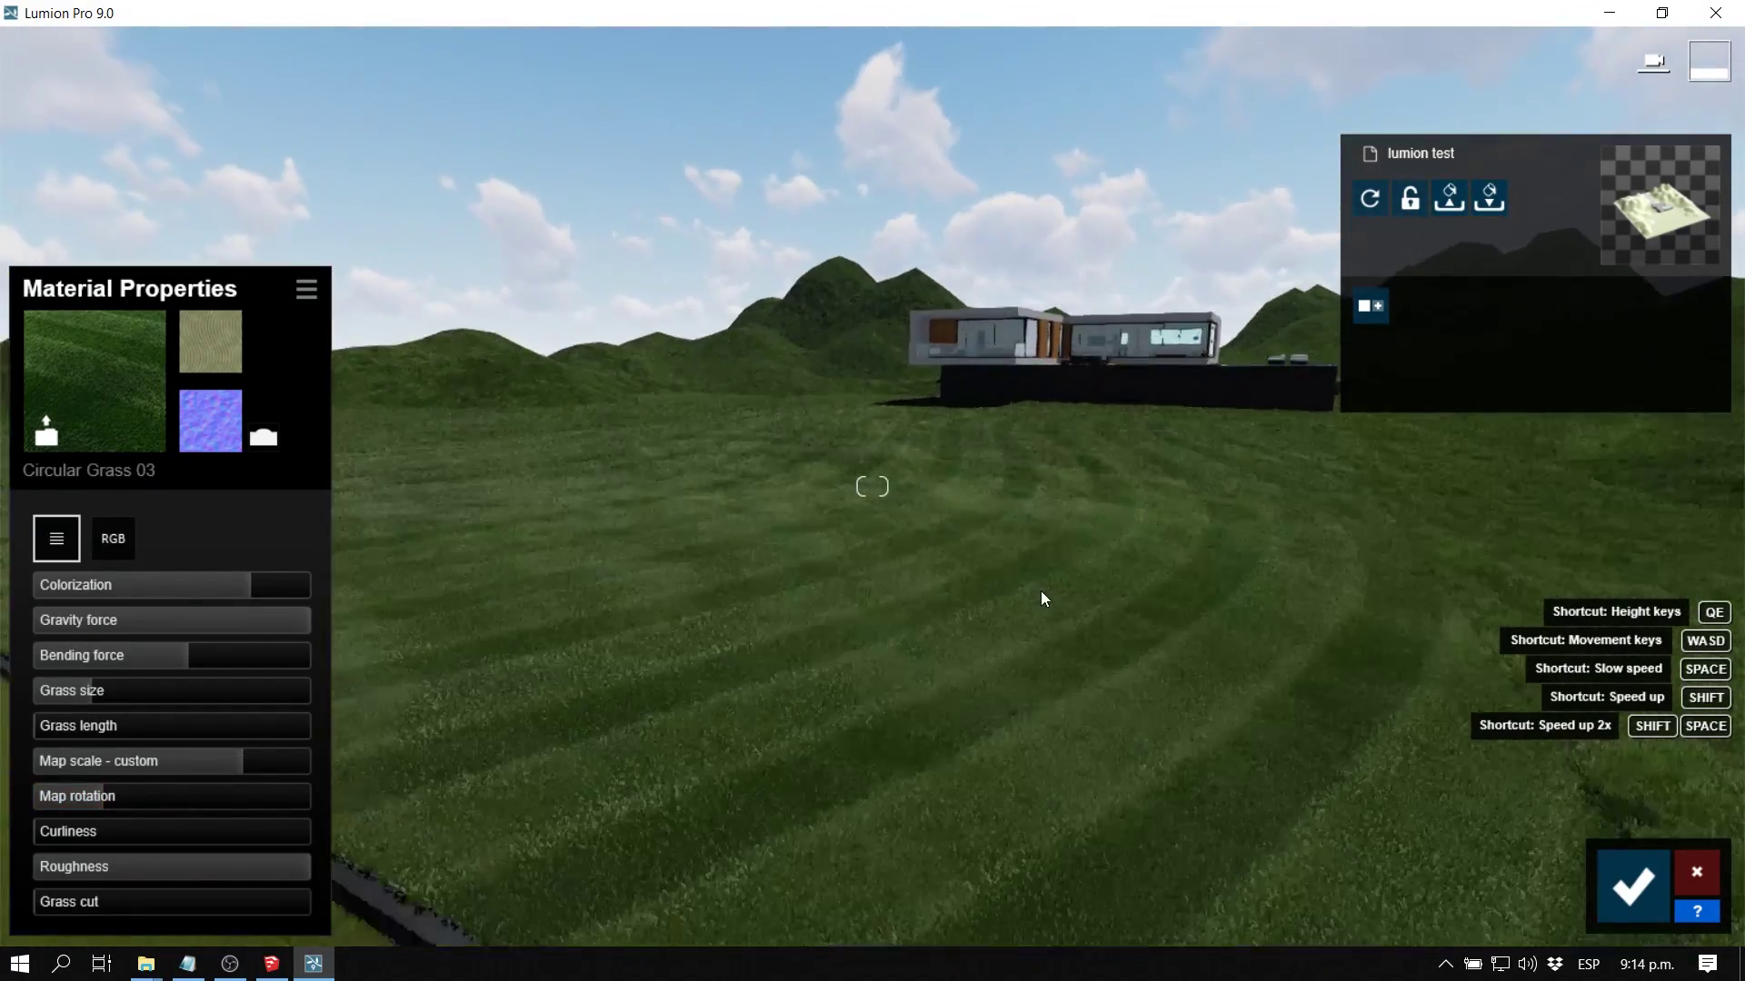
{"action": "key", "text": "w"}
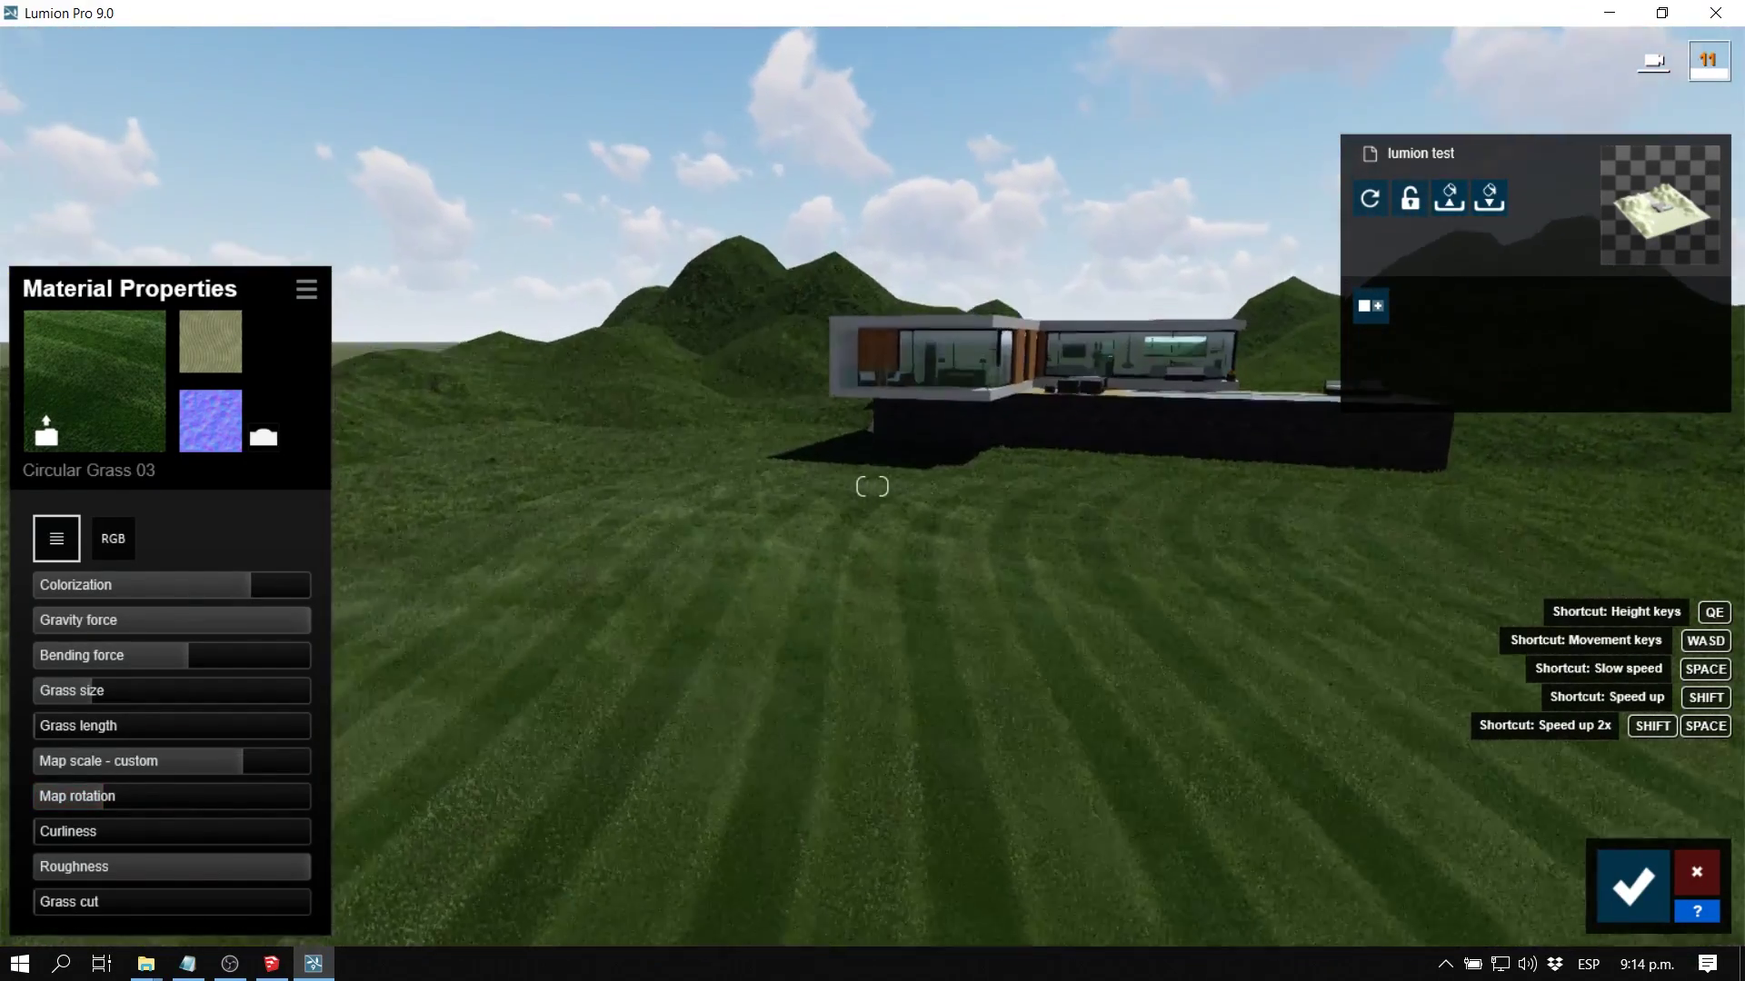
{"action": "key", "text": "w"}
{"action": "key", "text": "d"}
{"action": "right_click_drag", "start_coordinate": [873, 486], "coordinate": [881, 577]}
{"action": "key", "text": "q"}
{"action": "key", "text": "d"}
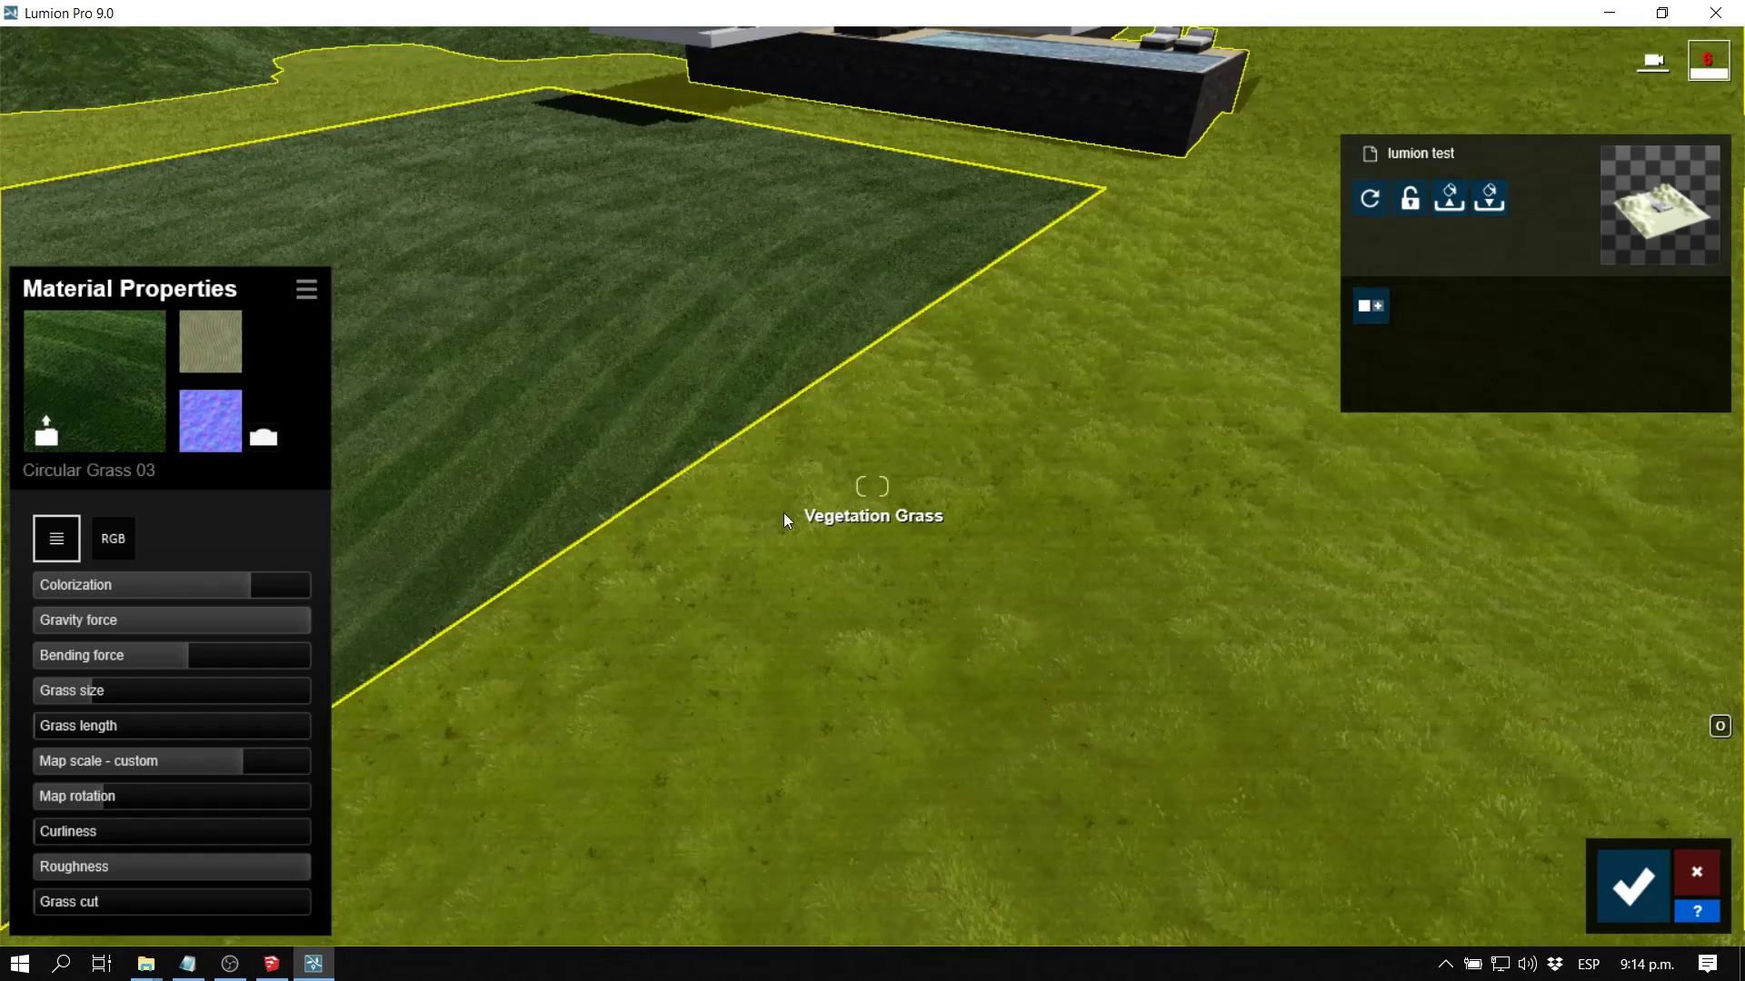
Select the Vegetation Grass terrain and set its grass cut to about two thirds after trying the maximum
{"action": "left_click", "coordinate": [795, 522]}
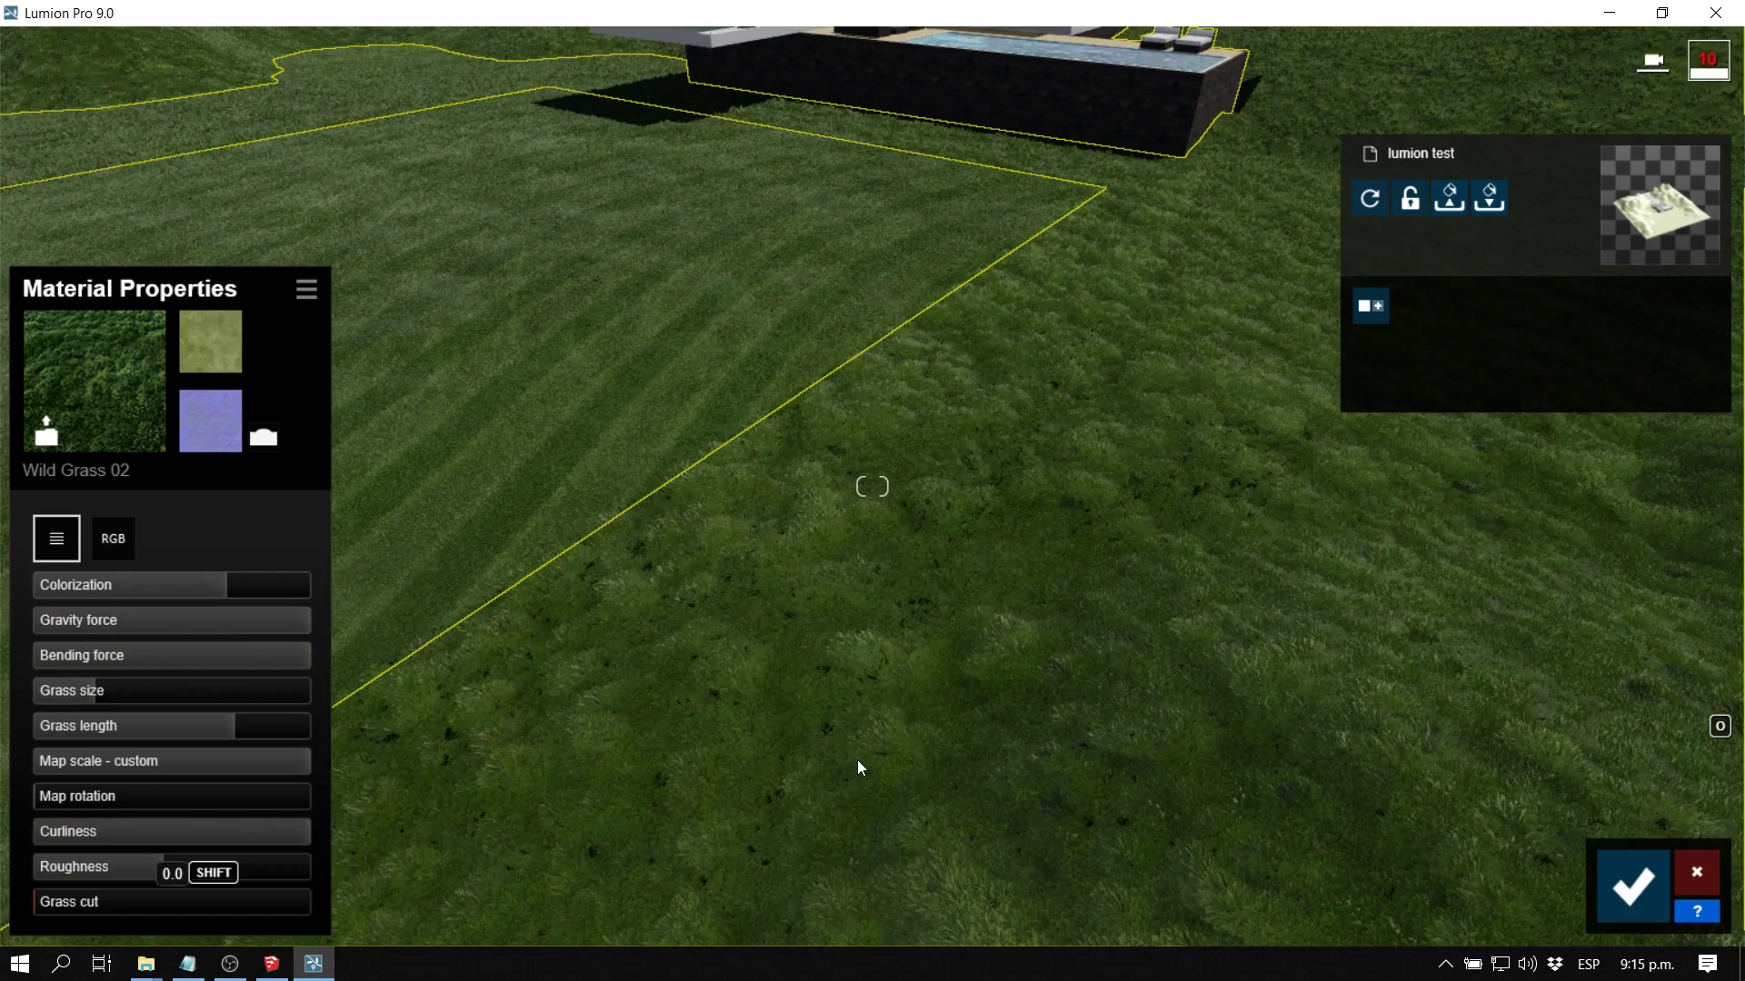
{"action": "key", "text": "w"}
{"action": "right_click_drag", "start_coordinate": [871, 670], "coordinate": [918, 500]}
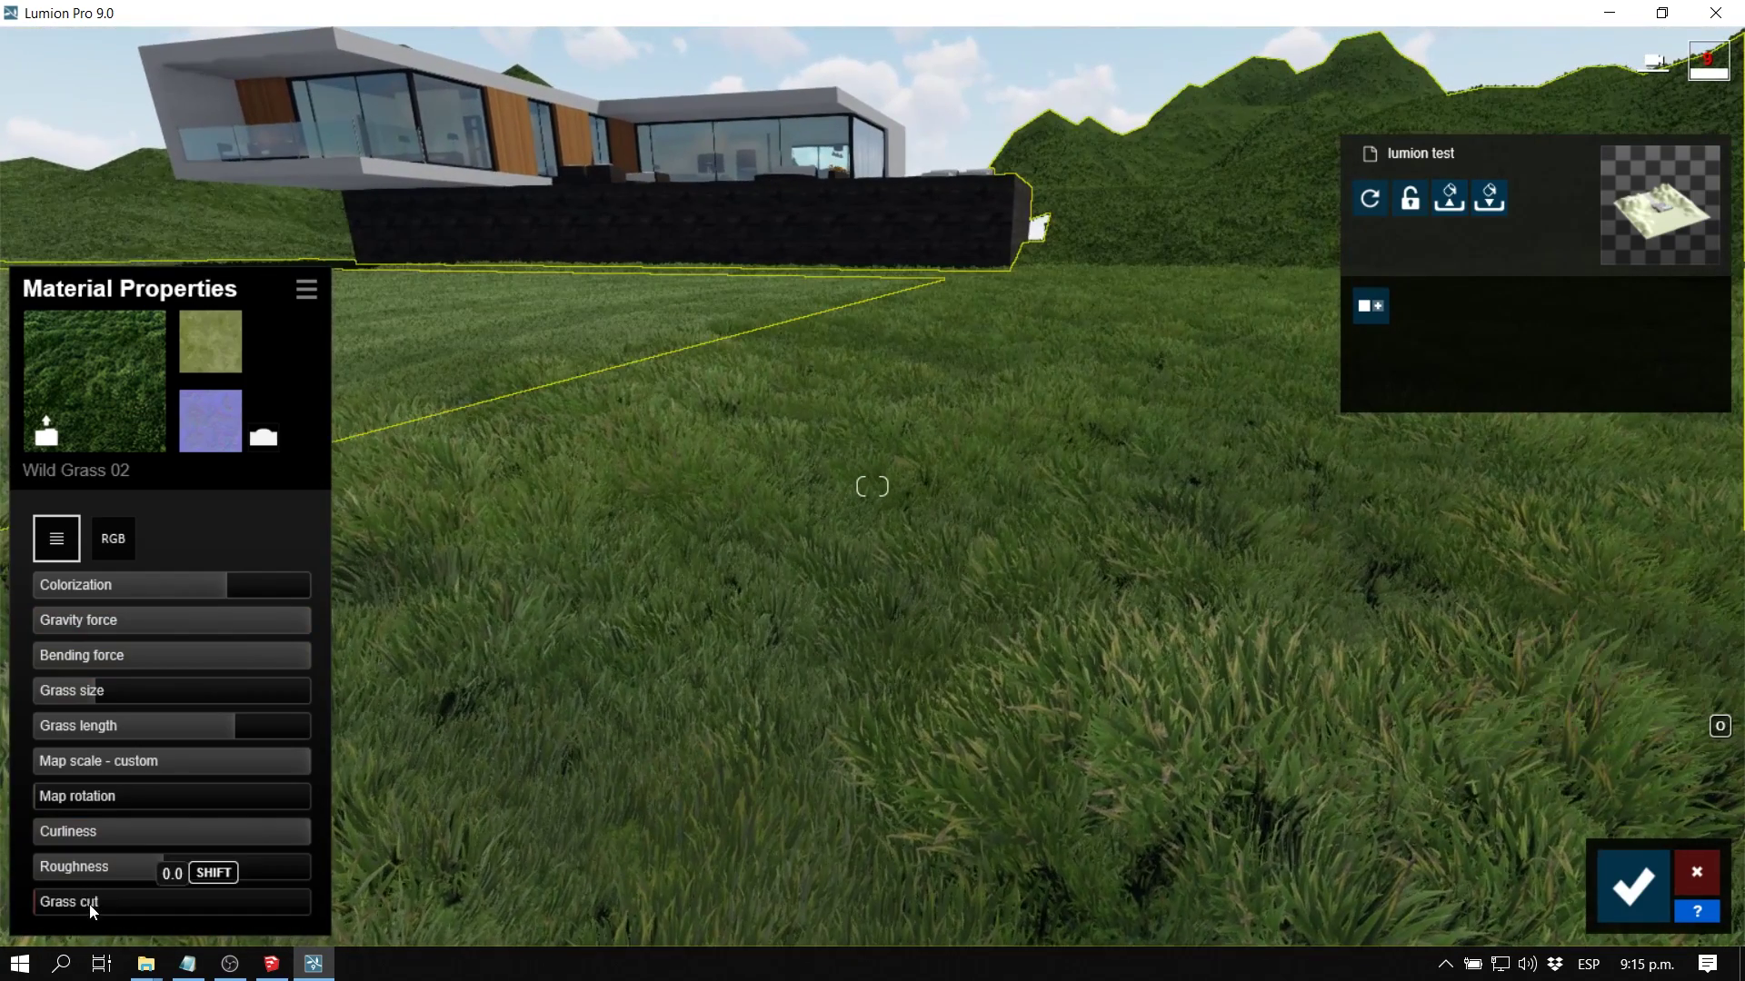
{"action": "left_click", "coordinate": [92, 904]}
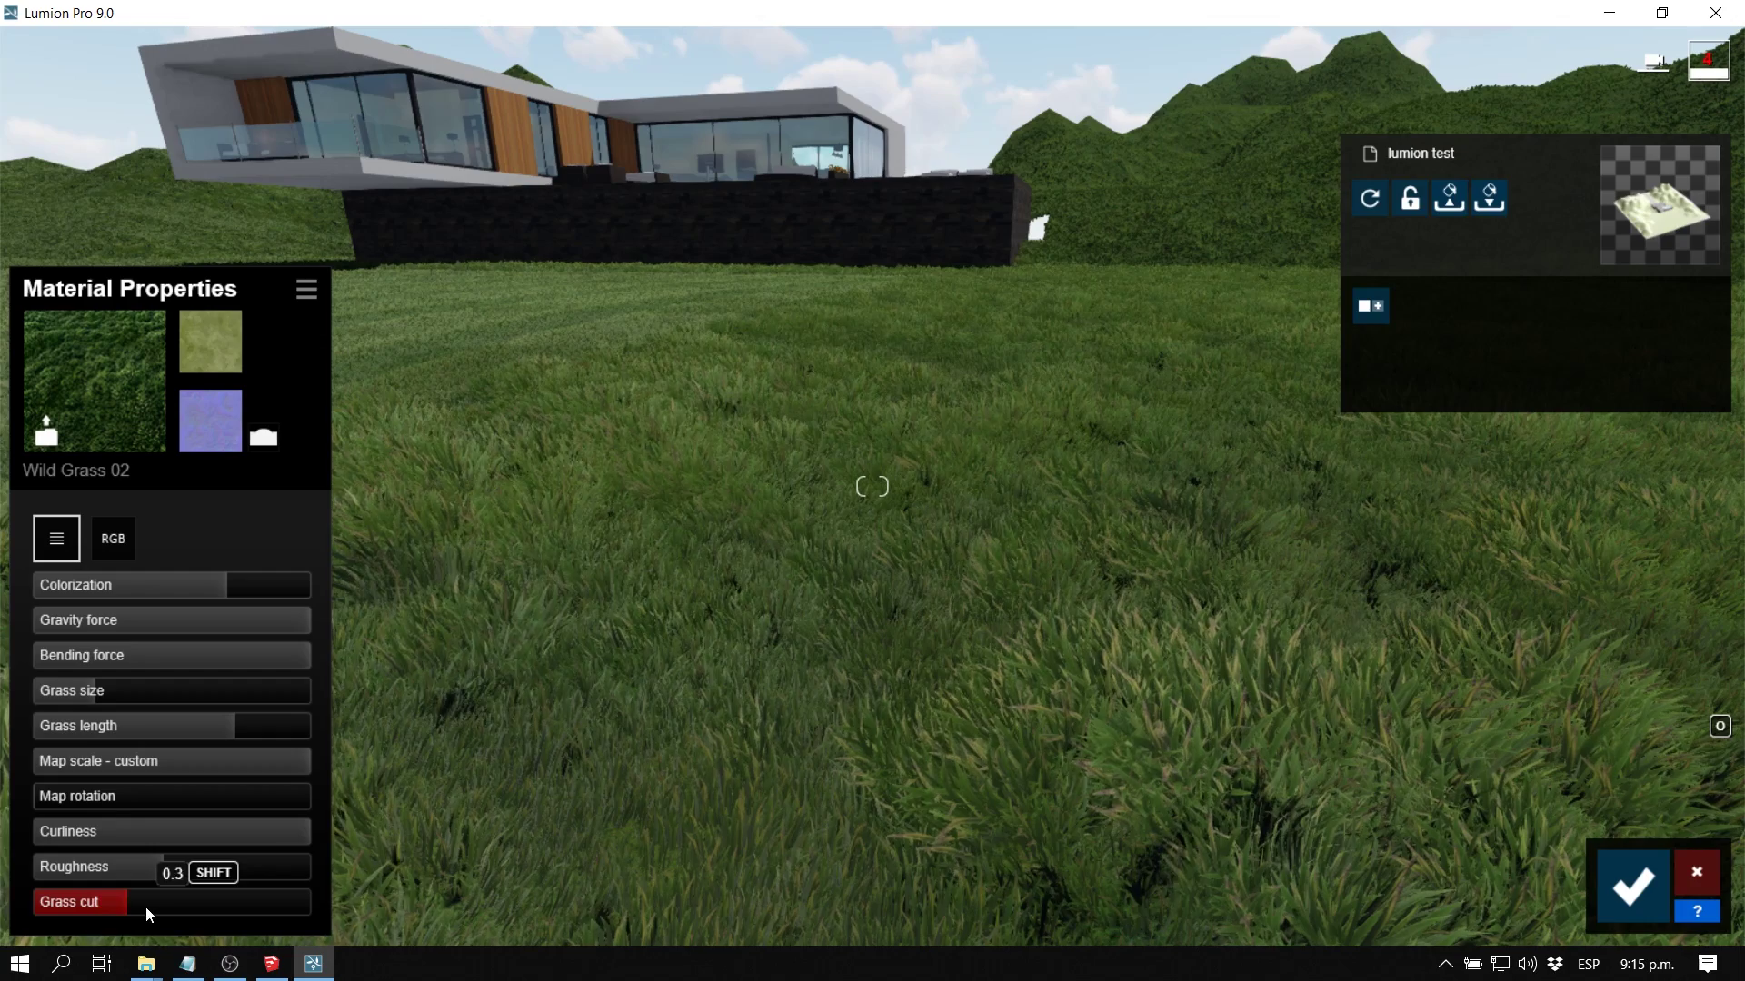
{"action": "left_click_drag", "start_coordinate": [227, 914], "coordinate": [360, 906]}
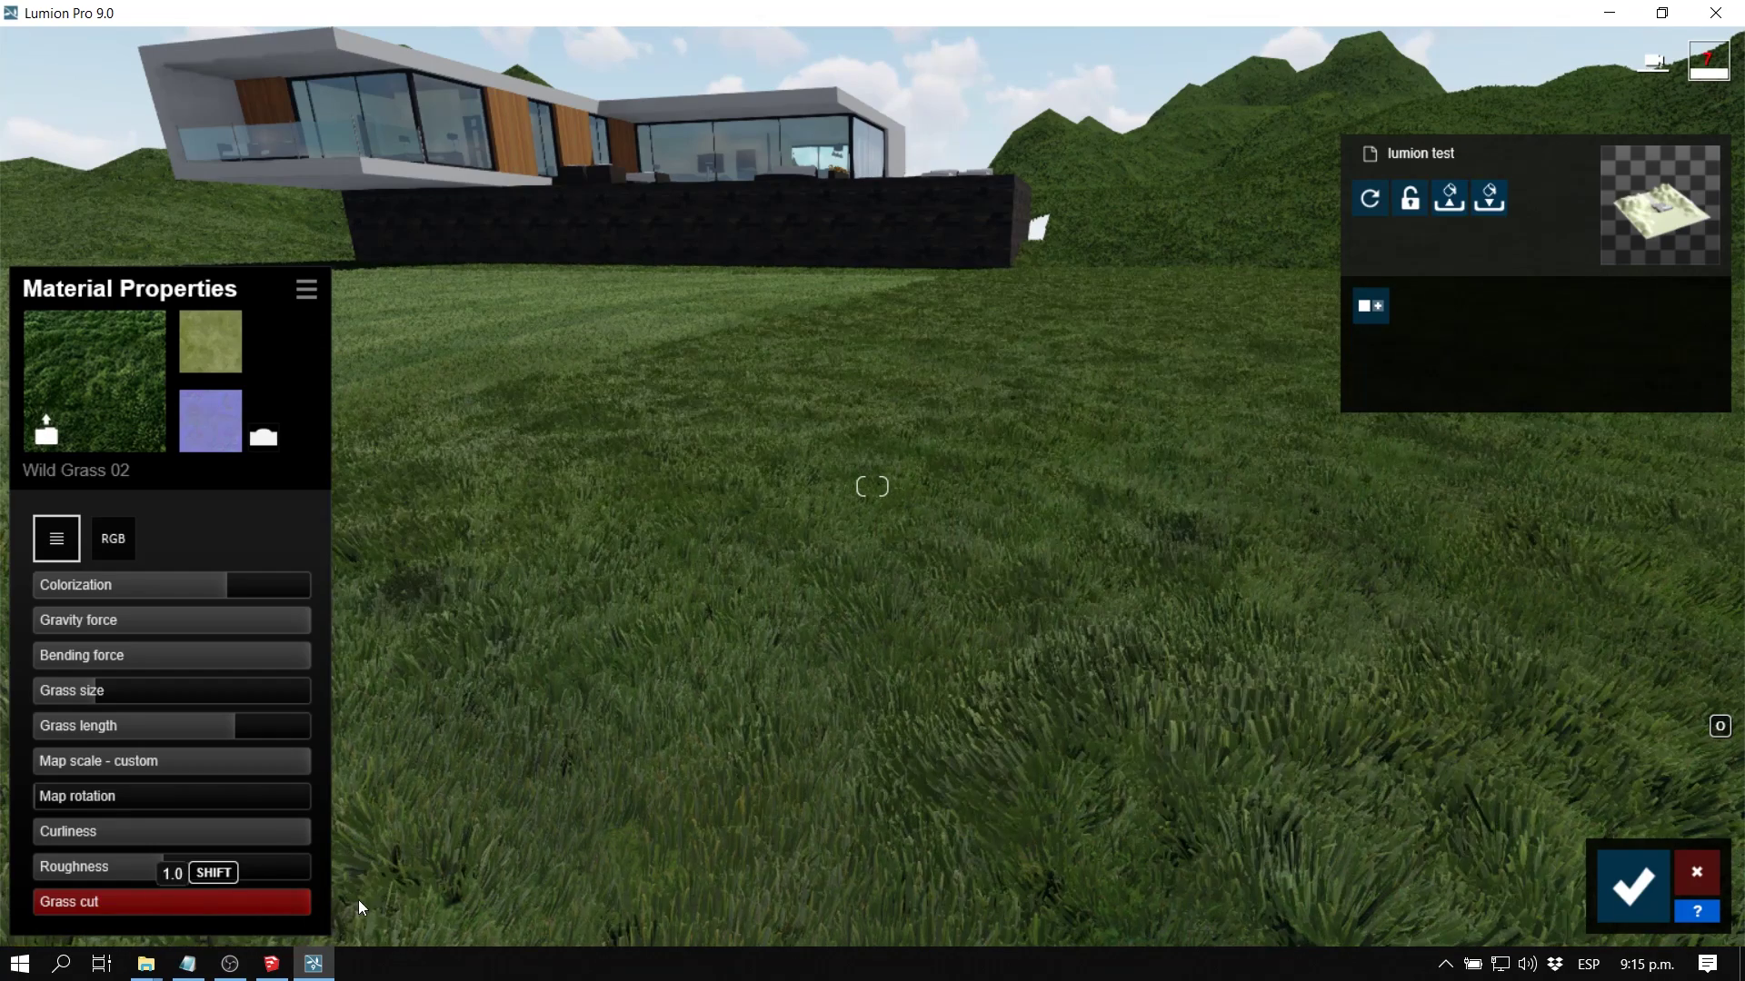
{"action": "left_click", "coordinate": [125, 903]}
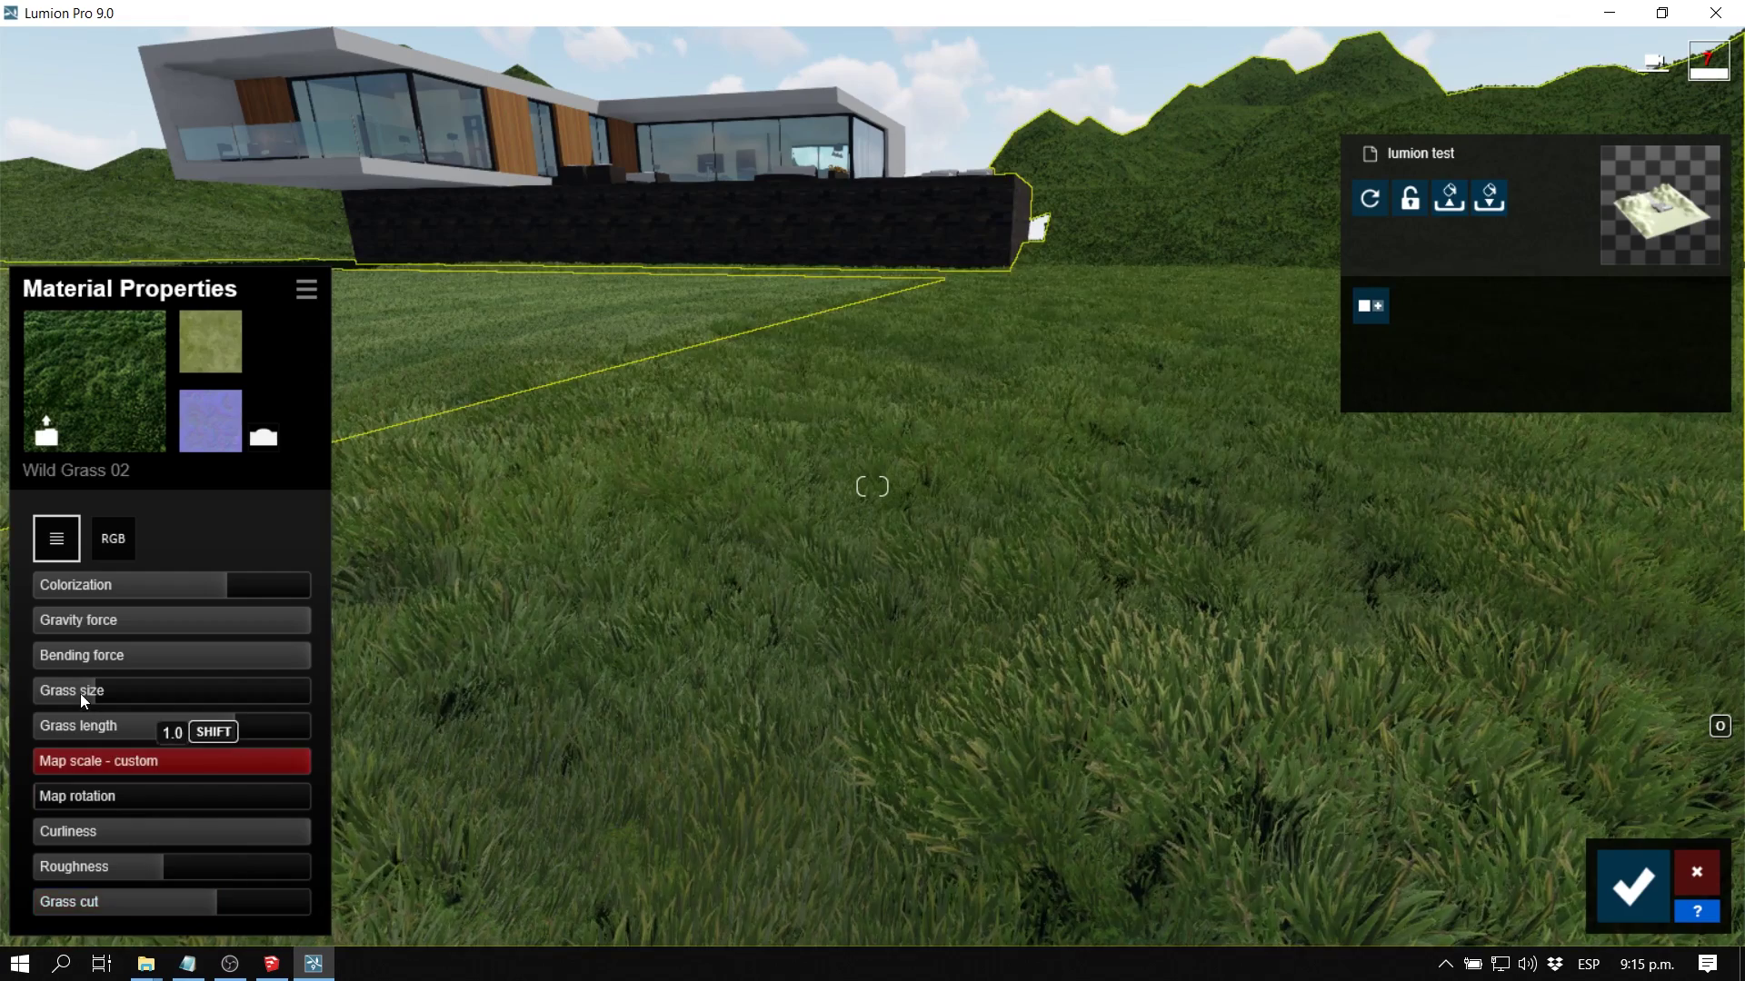
Fine-tune Wild Grass 02 with a smaller grass size, slightly lower gravity force, and adjusted bending force and grass length
{"action": "mouse_move", "coordinate": [78, 693]}
{"action": "left_mouse_down"}
{"action": "mouse_move", "coordinate": [52, 689]}
{"action": "mouse_move", "coordinate": [67, 685]}
{"action": "left_mouse_up"}
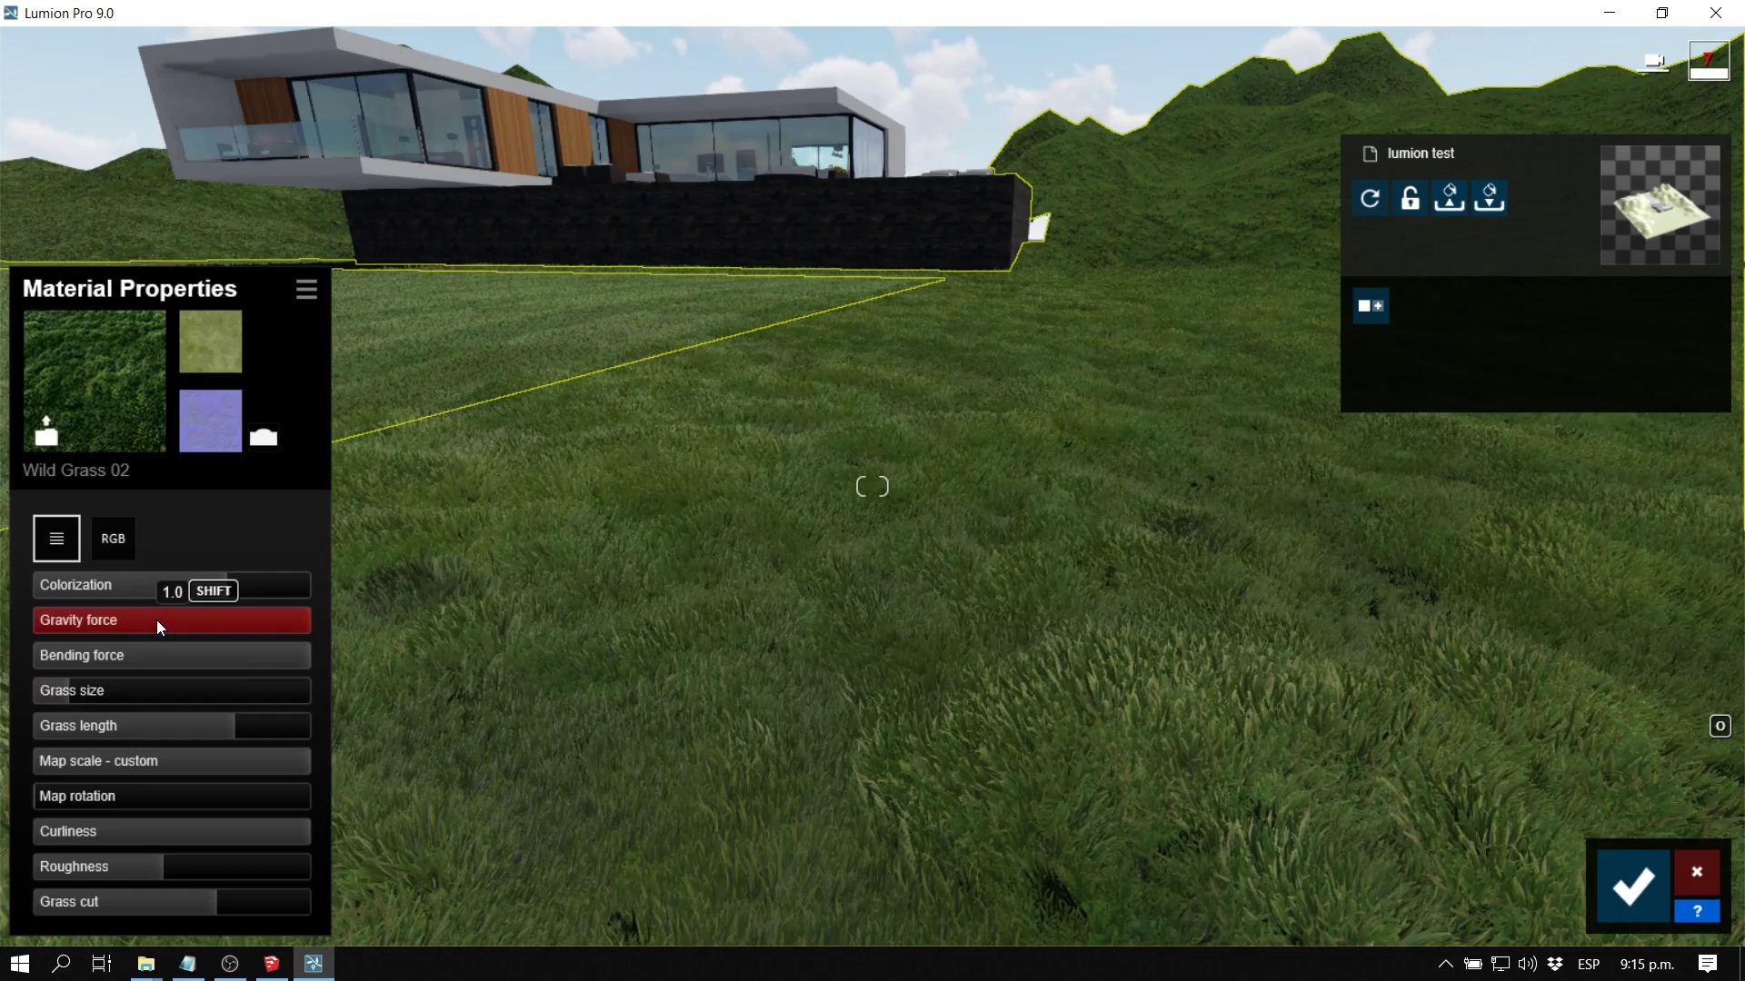
{"action": "left_click_drag", "start_coordinate": [116, 623], "coordinate": [291, 625]}
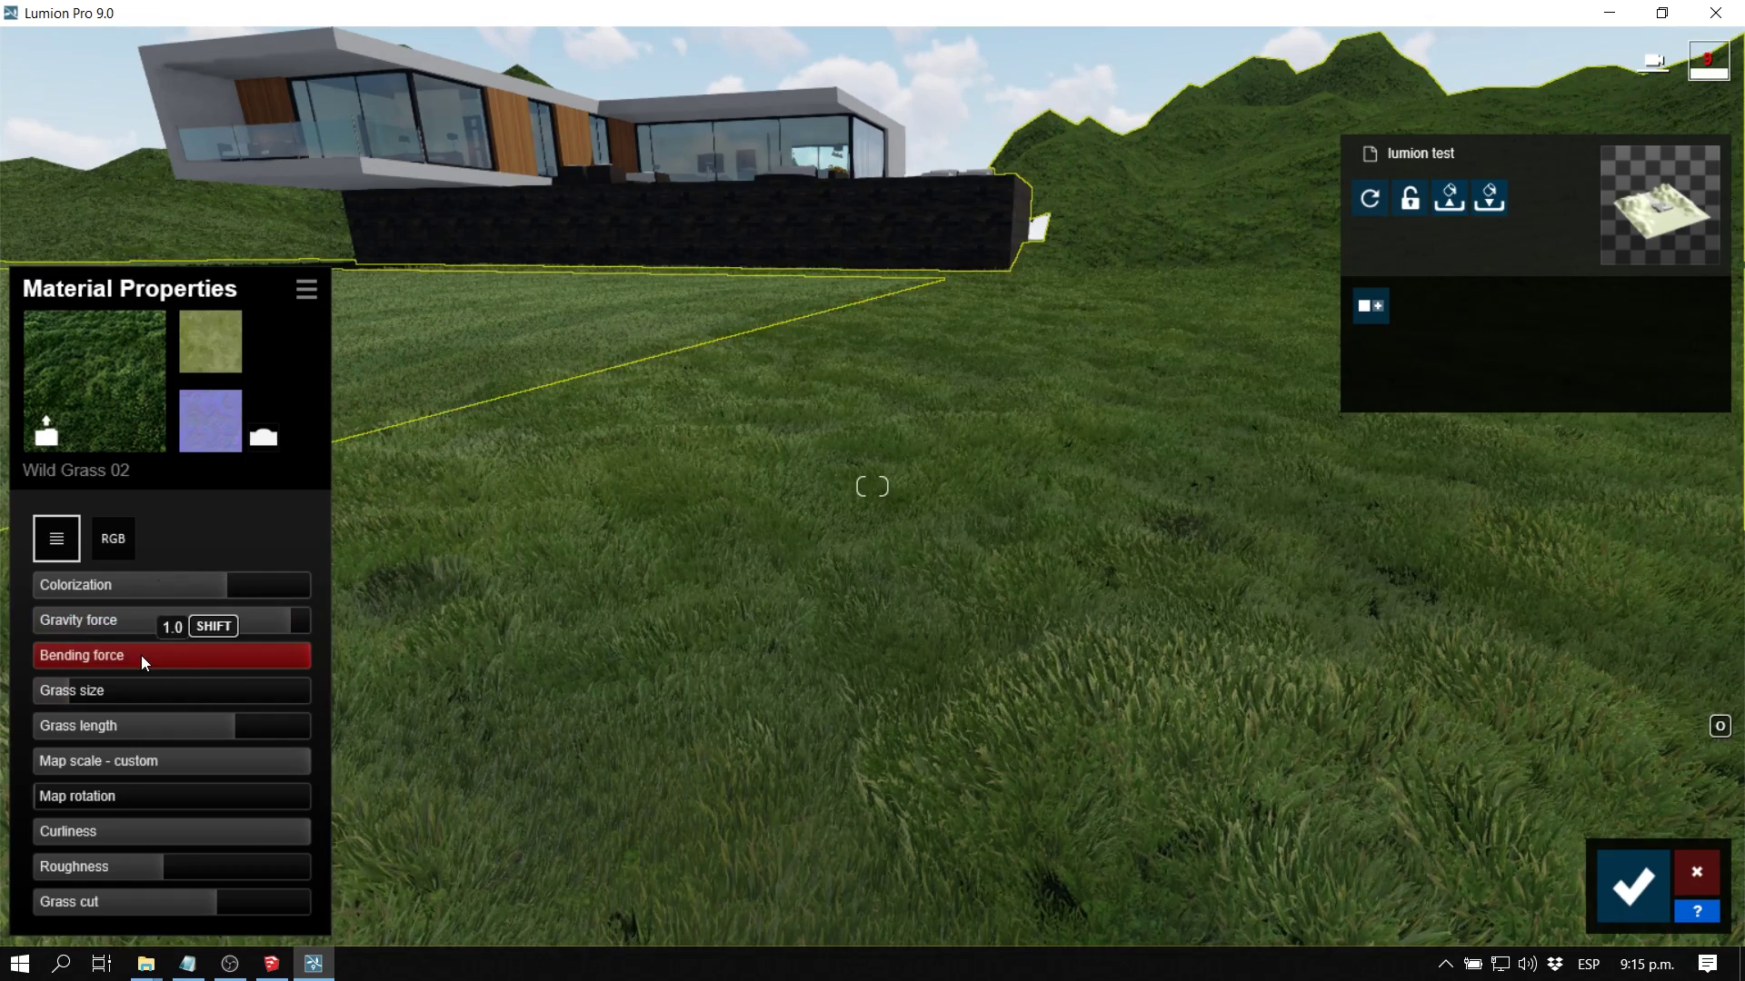
{"action": "left_click_drag", "start_coordinate": [140, 656], "coordinate": [113, 656]}
{"action": "left_click_drag", "start_coordinate": [113, 725], "coordinate": [1083, 600]}
{"action": "key", "text": "shift+s"}
{"action": "mouse_move", "coordinate": [1082, 599]}
{"action": "right_mouse_down"}
{"action": "mouse_move", "coordinate": [872, 690]}
{"action": "mouse_move", "coordinate": [1082, 604]}
{"action": "right_mouse_up"}
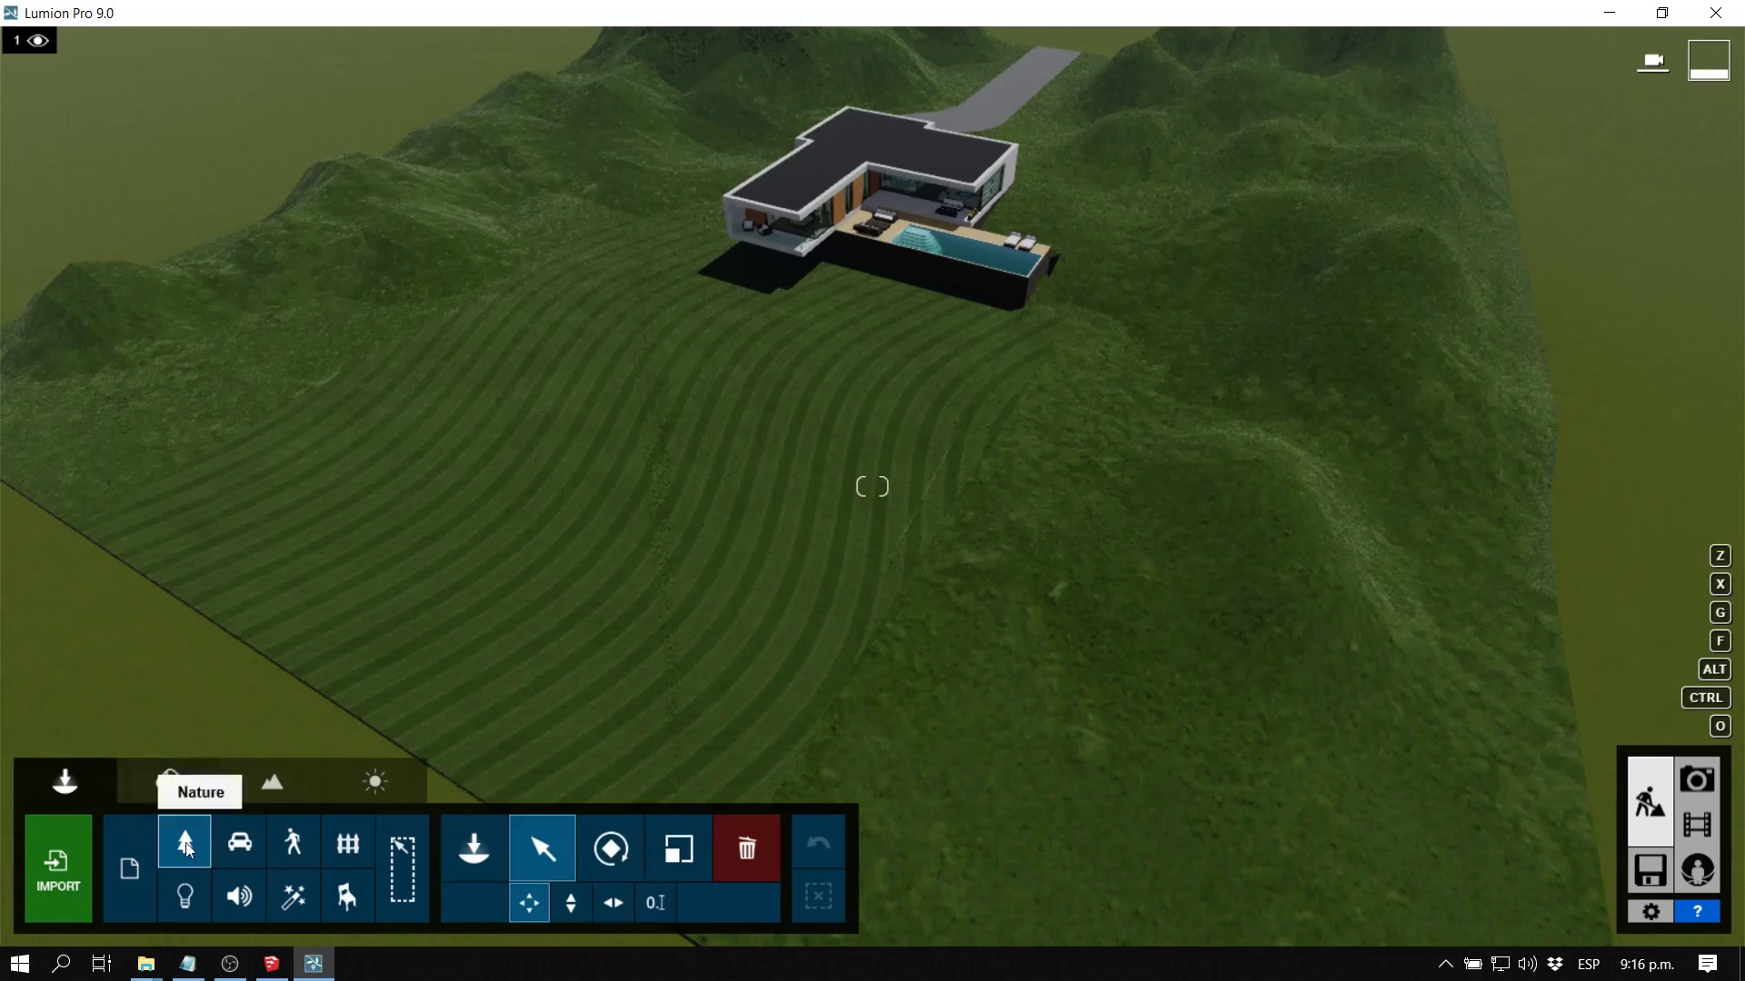
Plant large broadleaf trees from the Nature Library around the house and along the edges of the terrain
{"action": "left_click", "coordinate": [187, 848]}
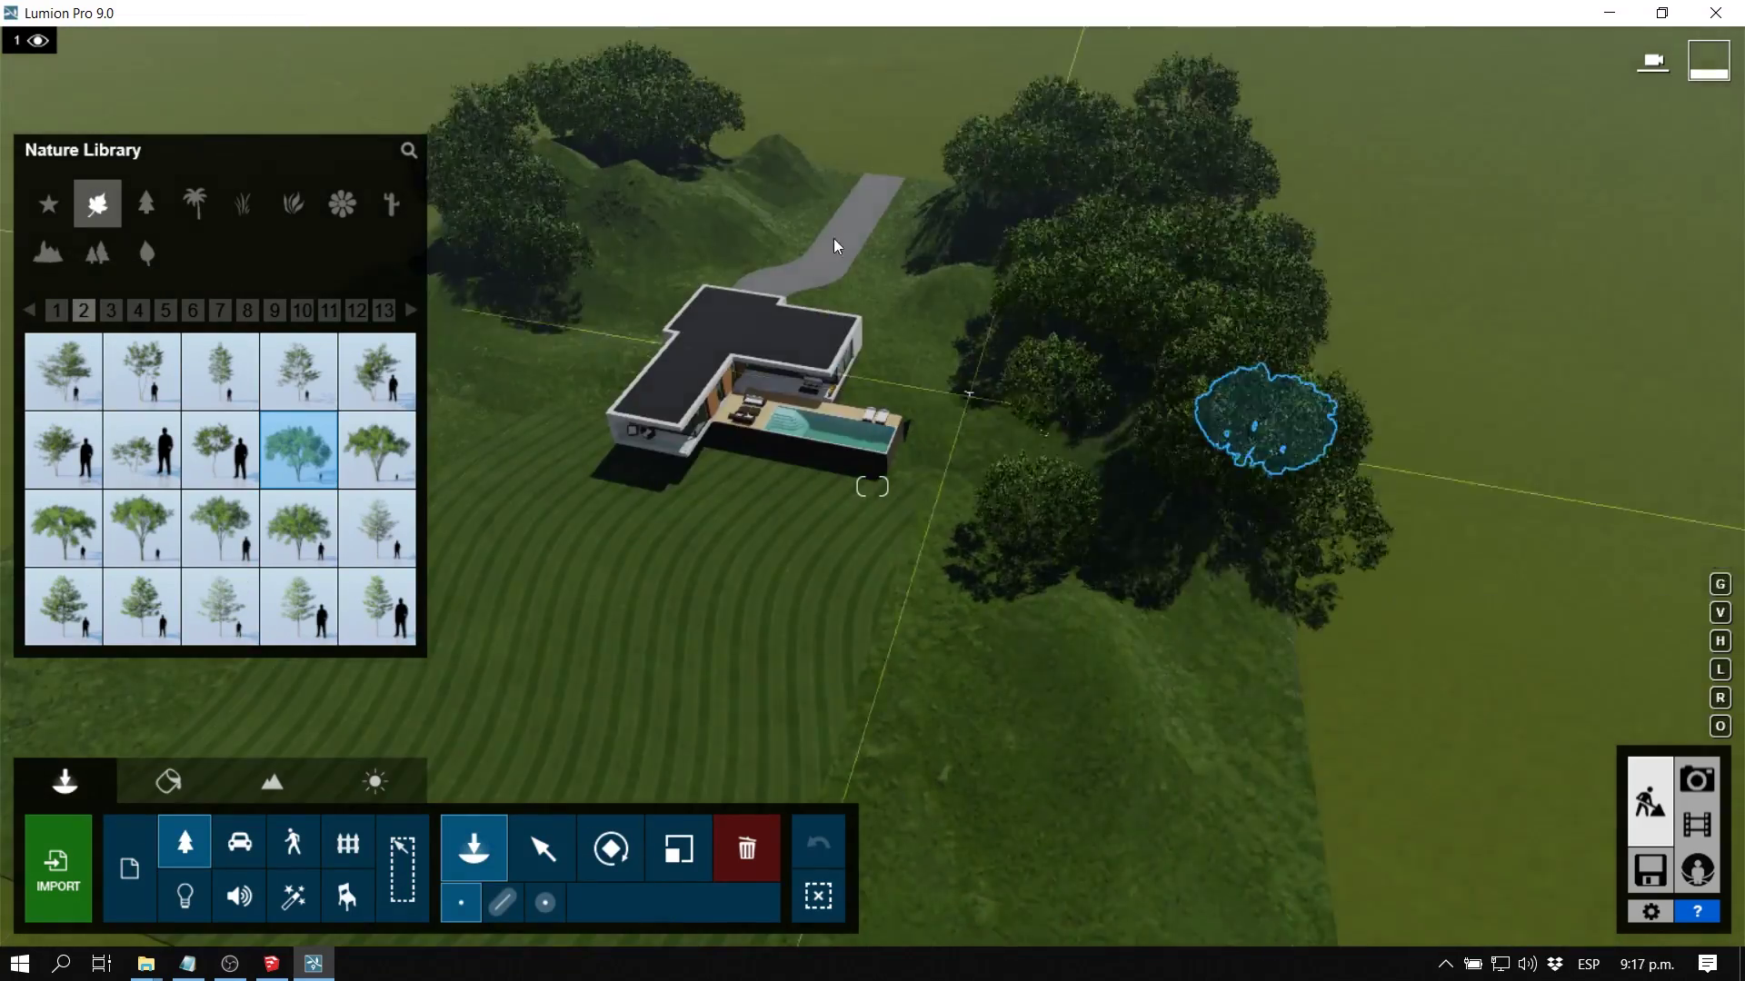
{"action": "key", "text": "s"}
{"action": "left_click", "coordinate": [1115, 311]}
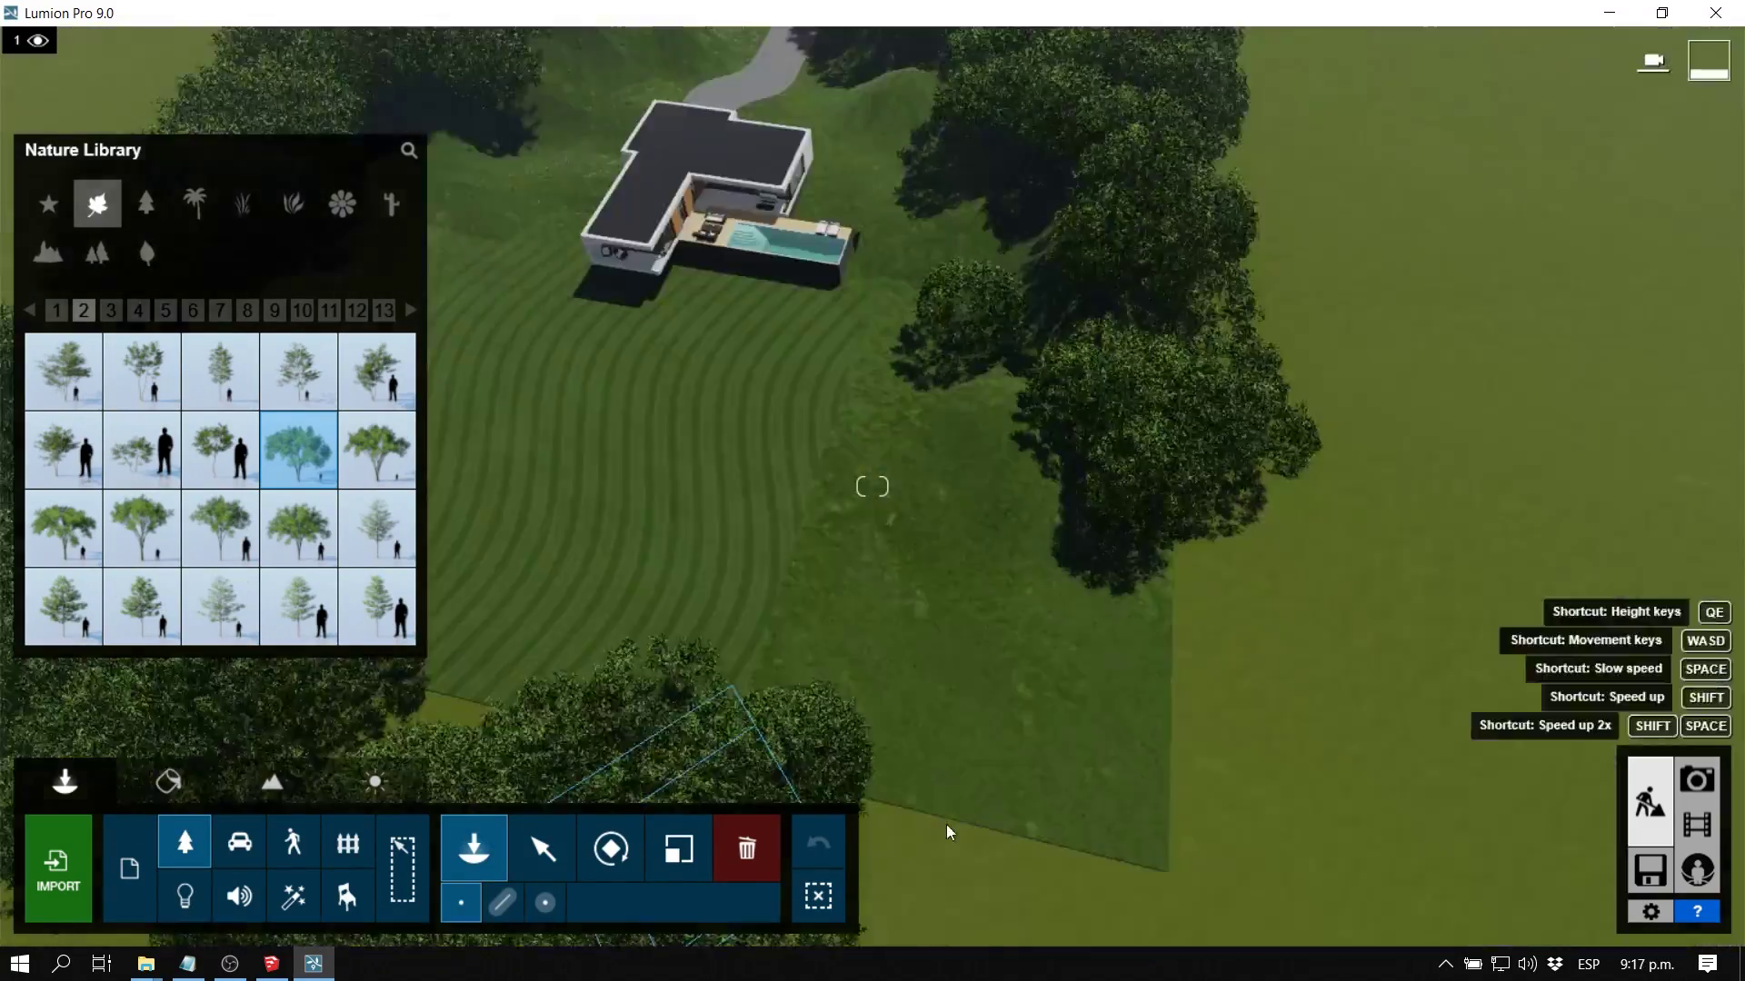
{"action": "left_click", "coordinate": [298, 529]}
{"action": "left_click", "coordinate": [960, 498]}
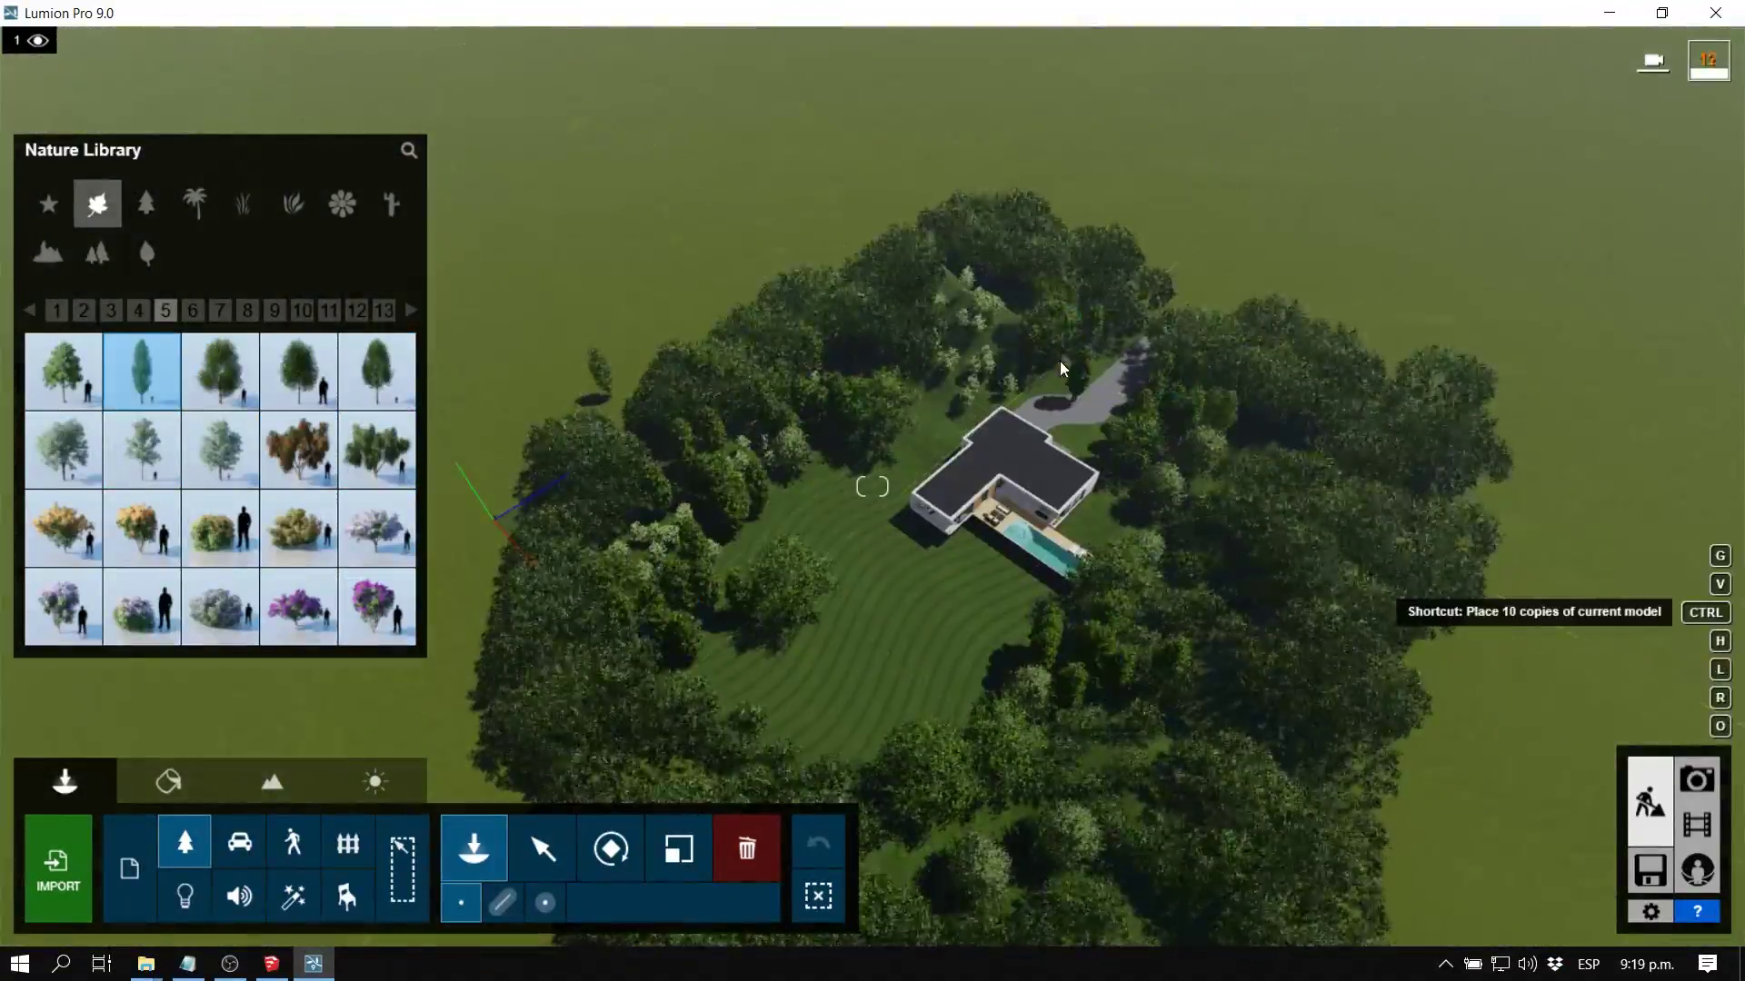
Choose further broadleaf species from higher pages of the Nature Library to add single trees around the lawn
{"action": "left_click", "coordinate": [247, 310]}
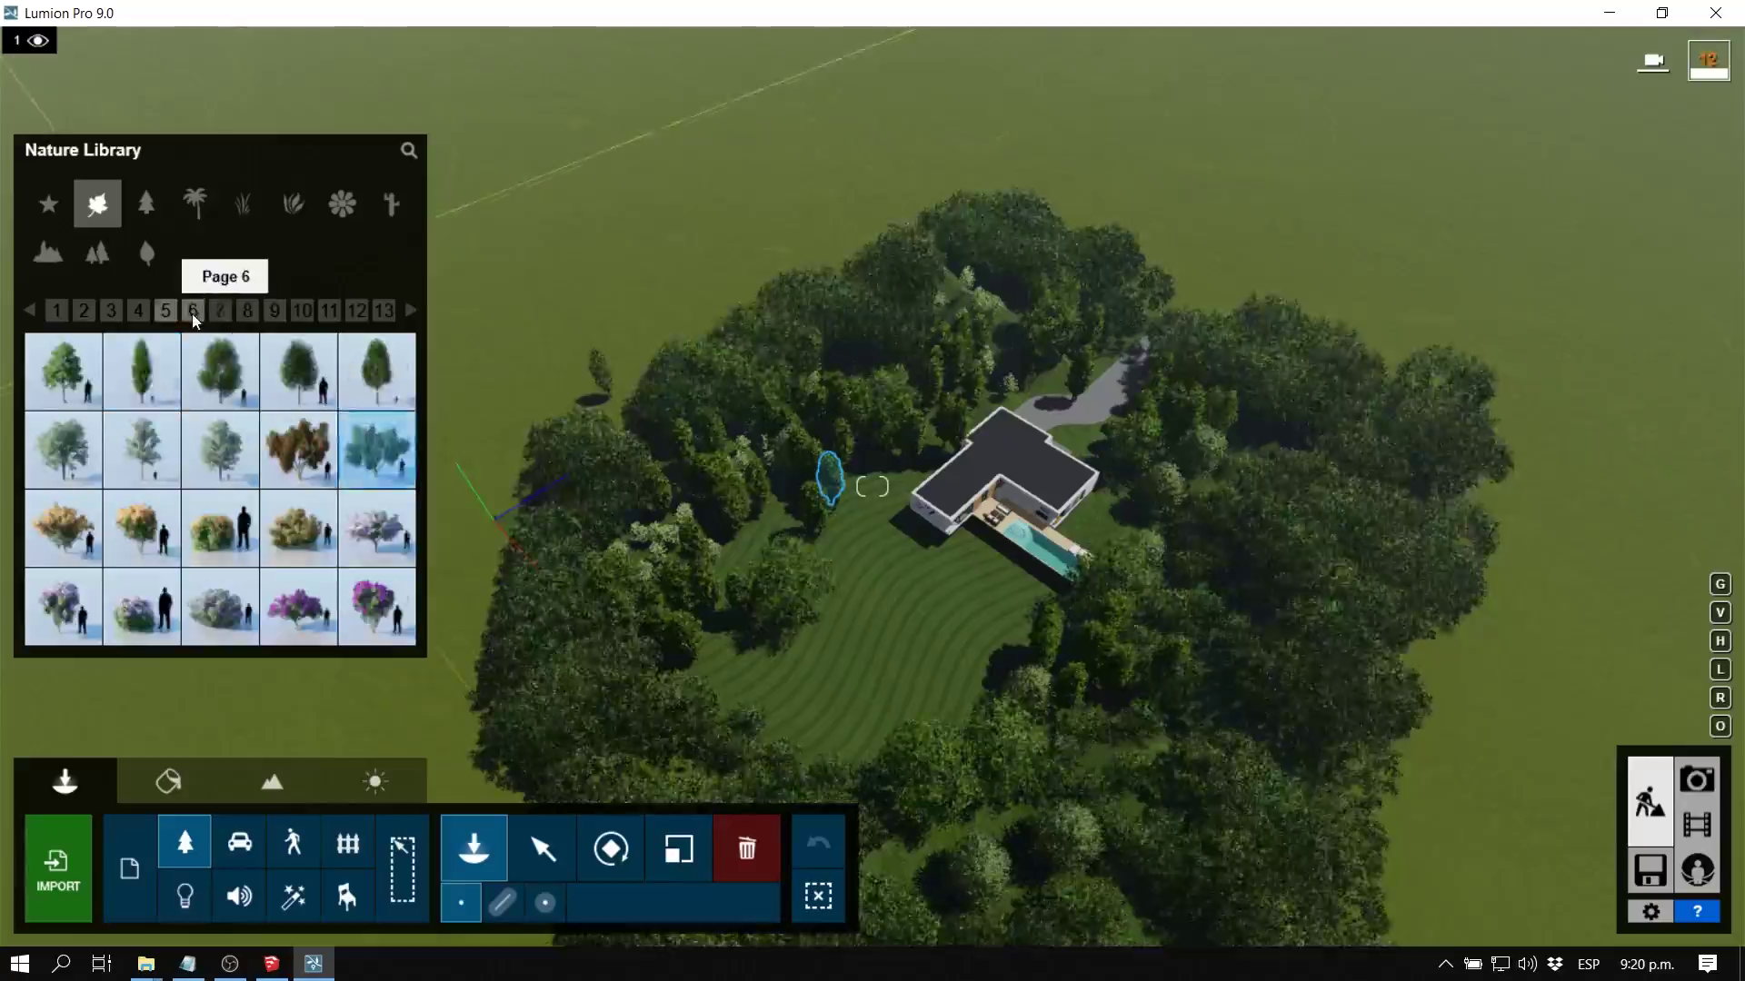
{"action": "left_click", "coordinate": [302, 310]}
{"action": "left_click", "coordinate": [329, 310]}
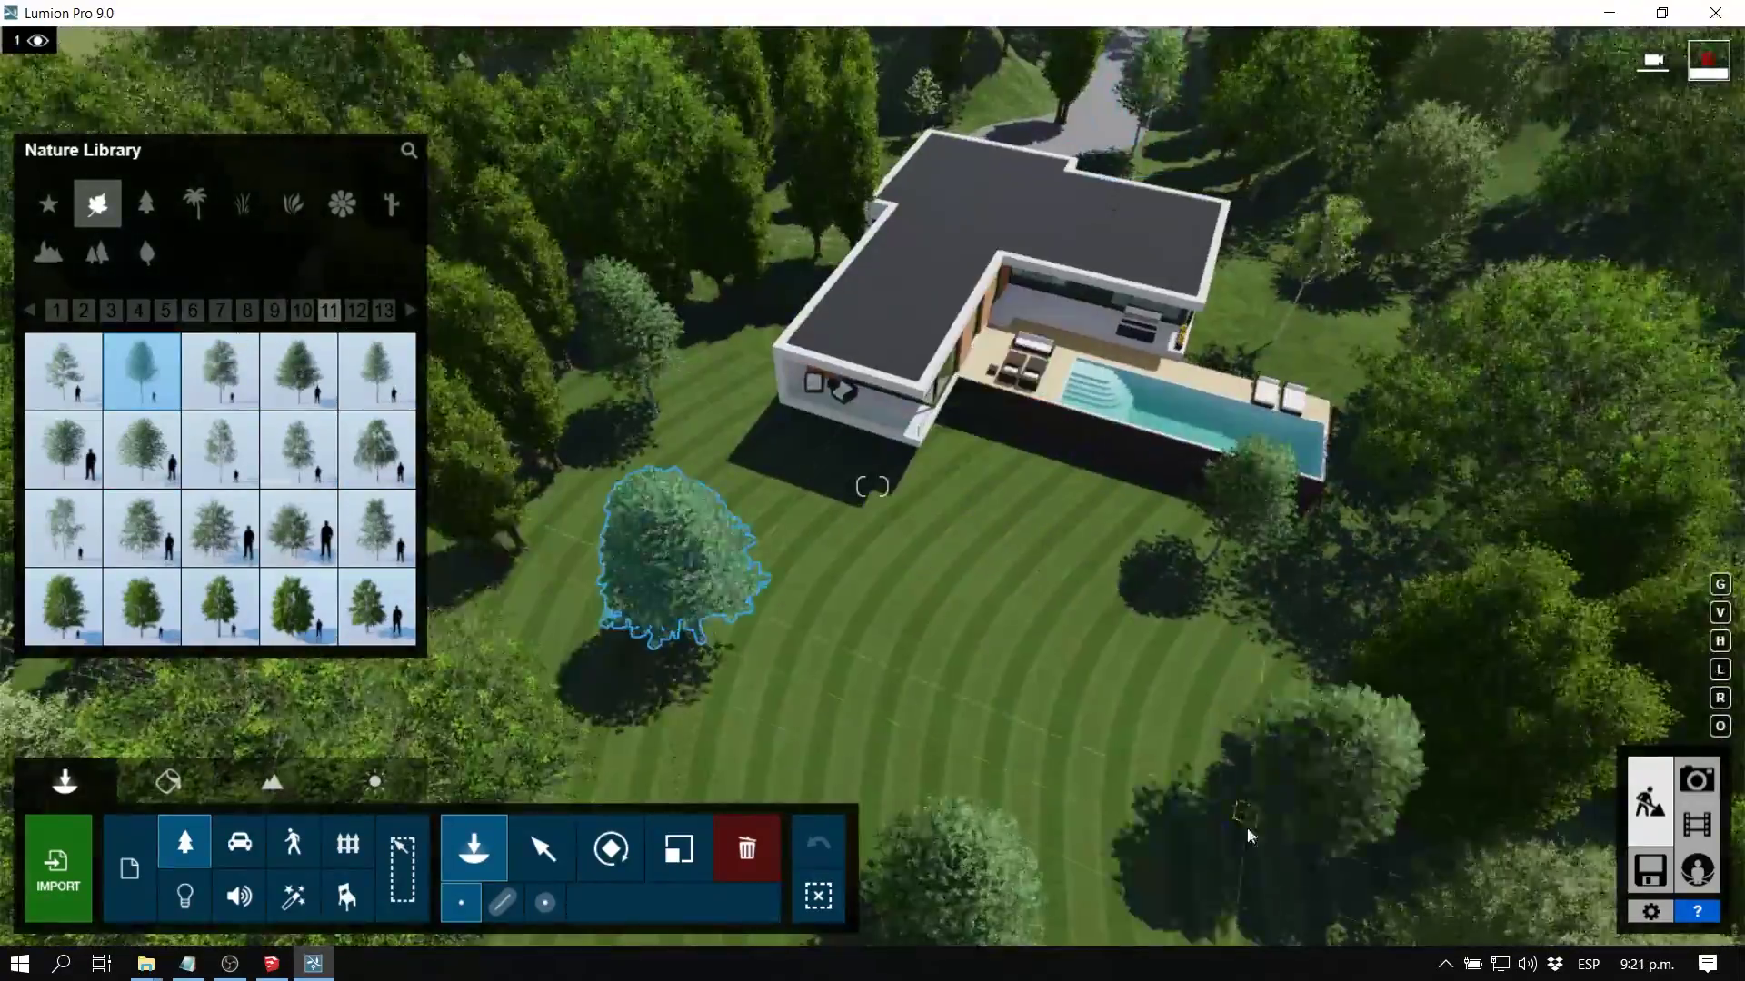
{"action": "left_click", "coordinate": [383, 310]}
{"action": "left_click", "coordinate": [220, 371]}
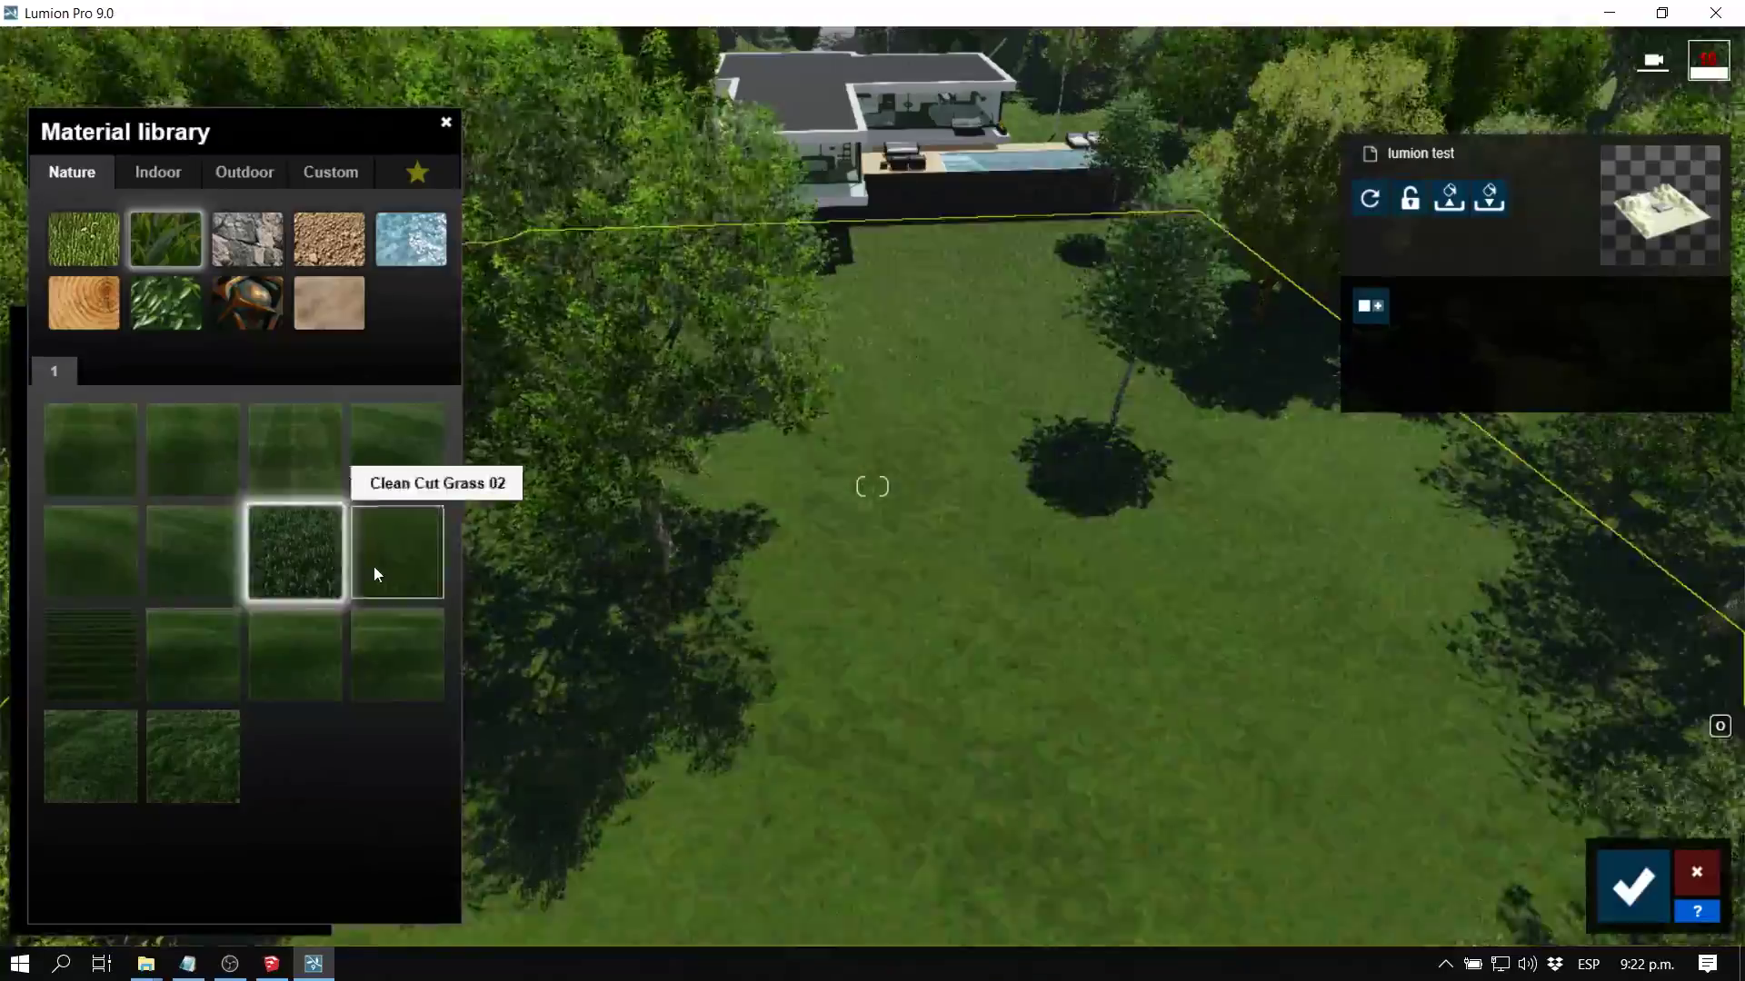
Assign the Circular Grass 03 material to the lawn after trying another grass from the same library
{"action": "left_click", "coordinate": [373, 652]}
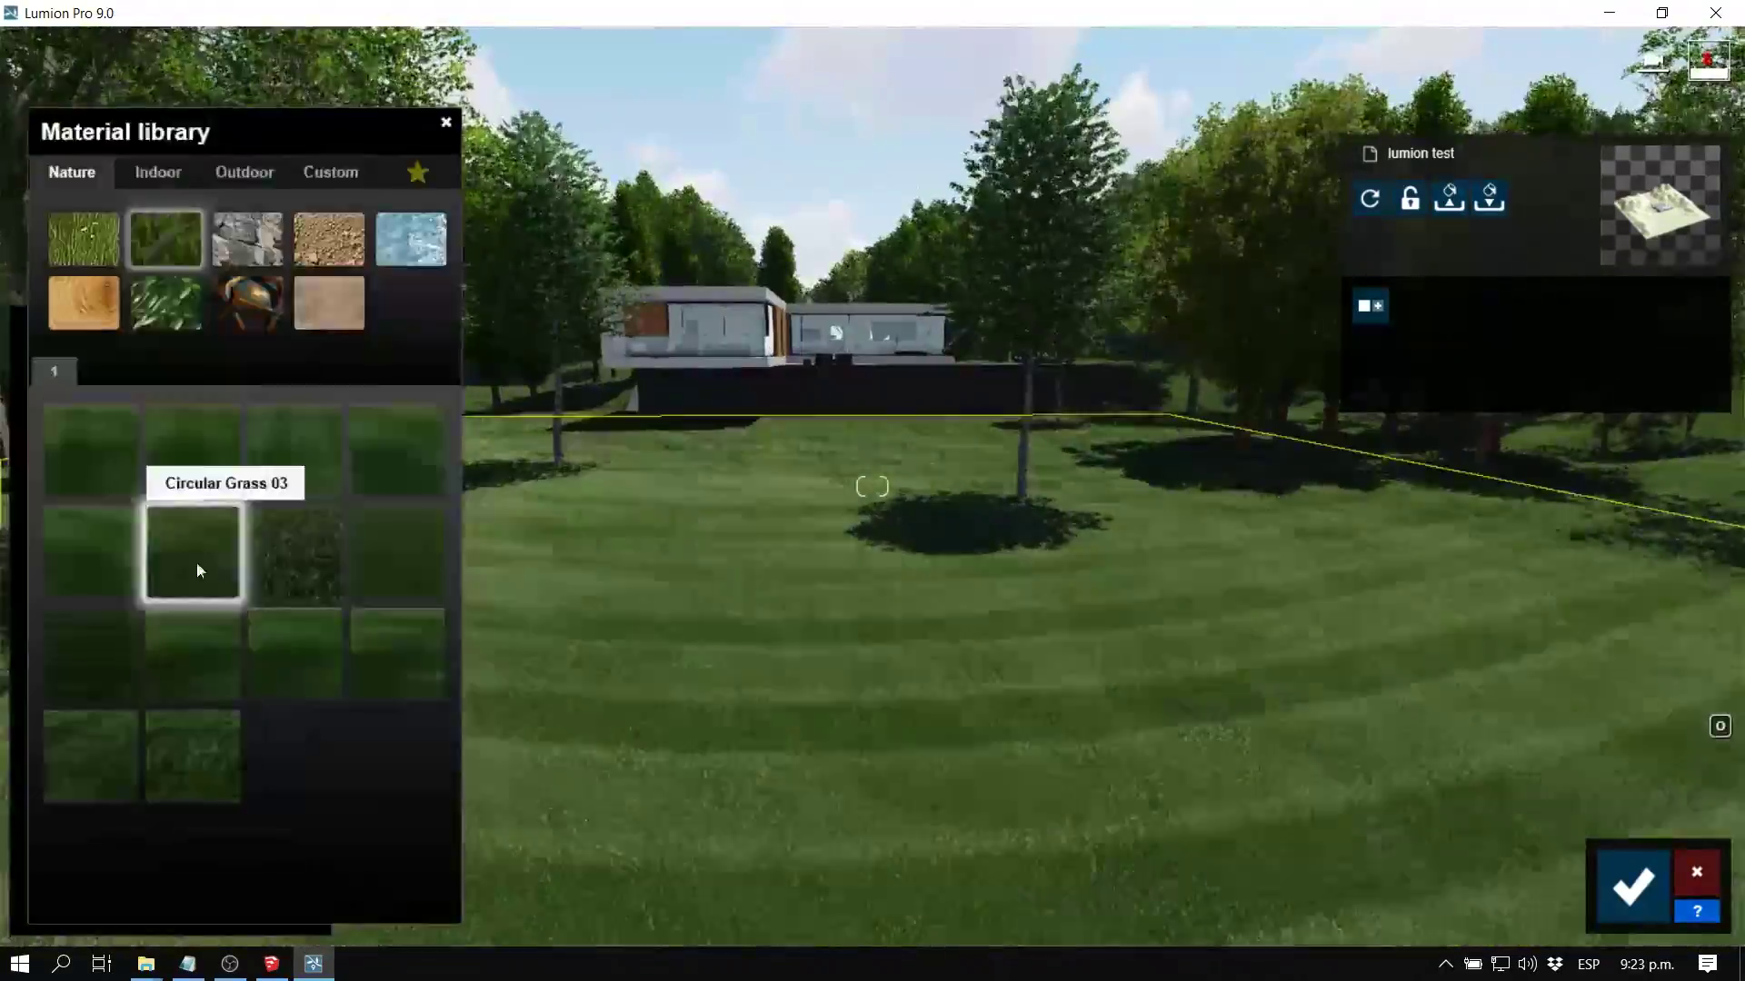
{"action": "left_click", "coordinate": [196, 563]}
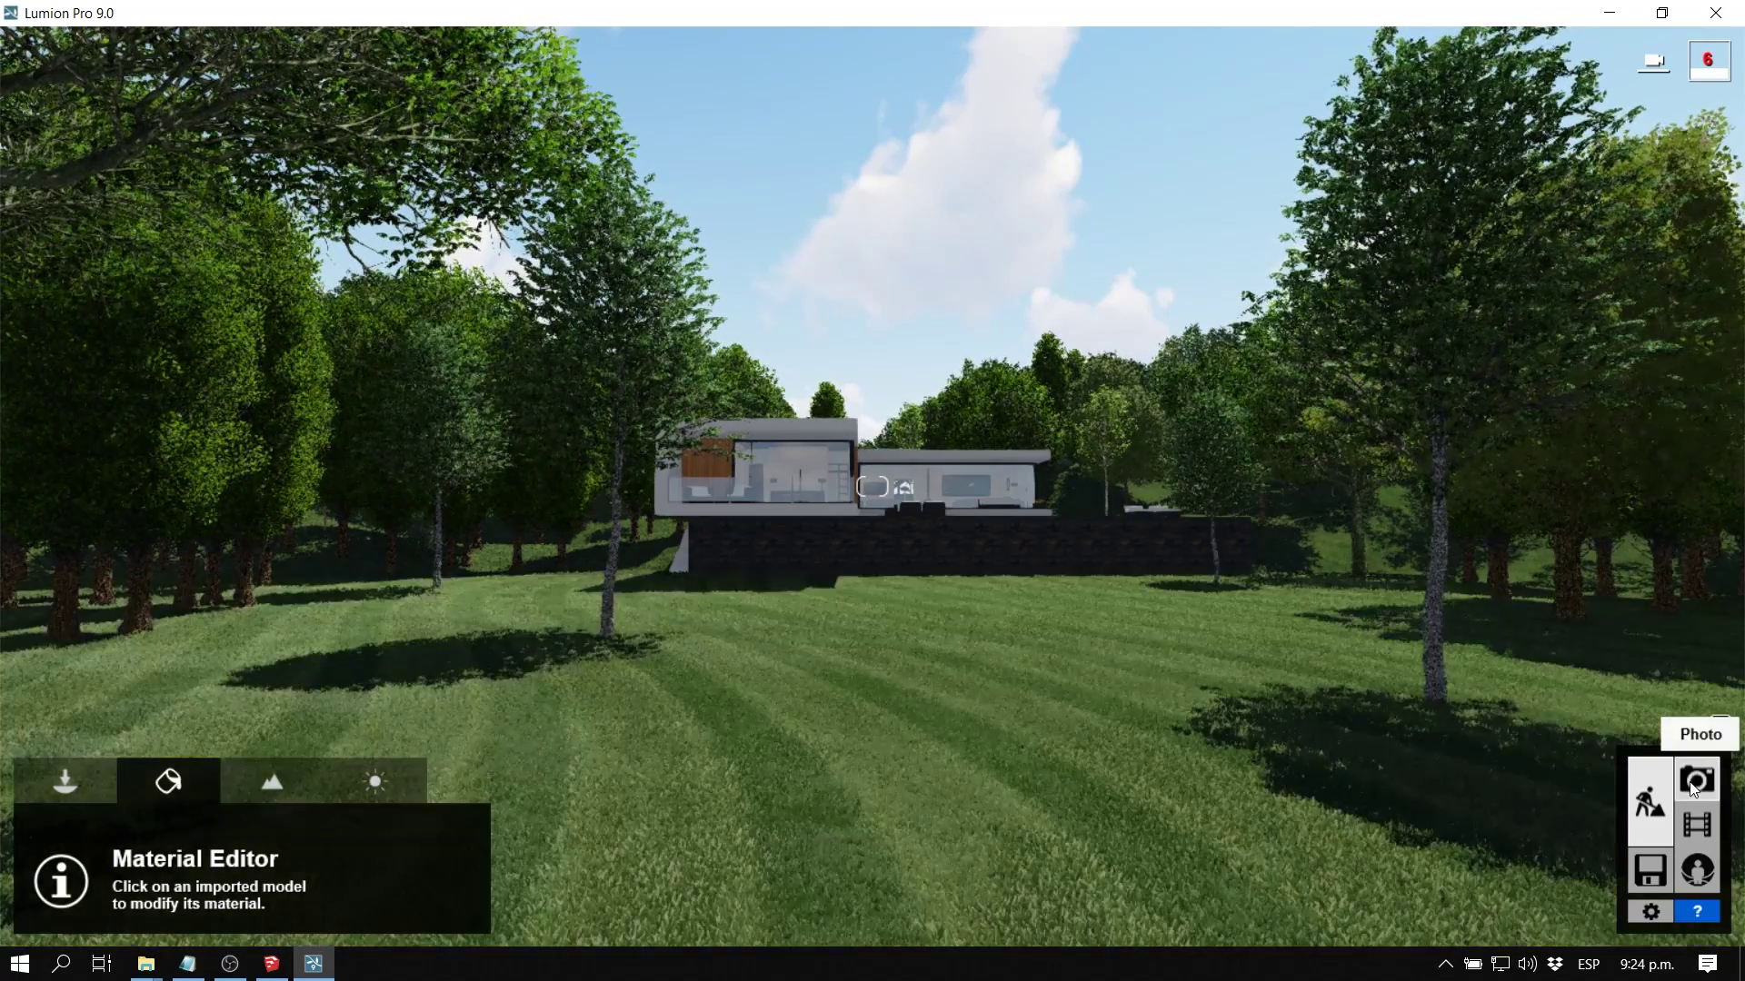
Switch to Photo mode and set the camera's eye level at 1.60 m
{"action": "left_click", "coordinate": [1692, 783]}
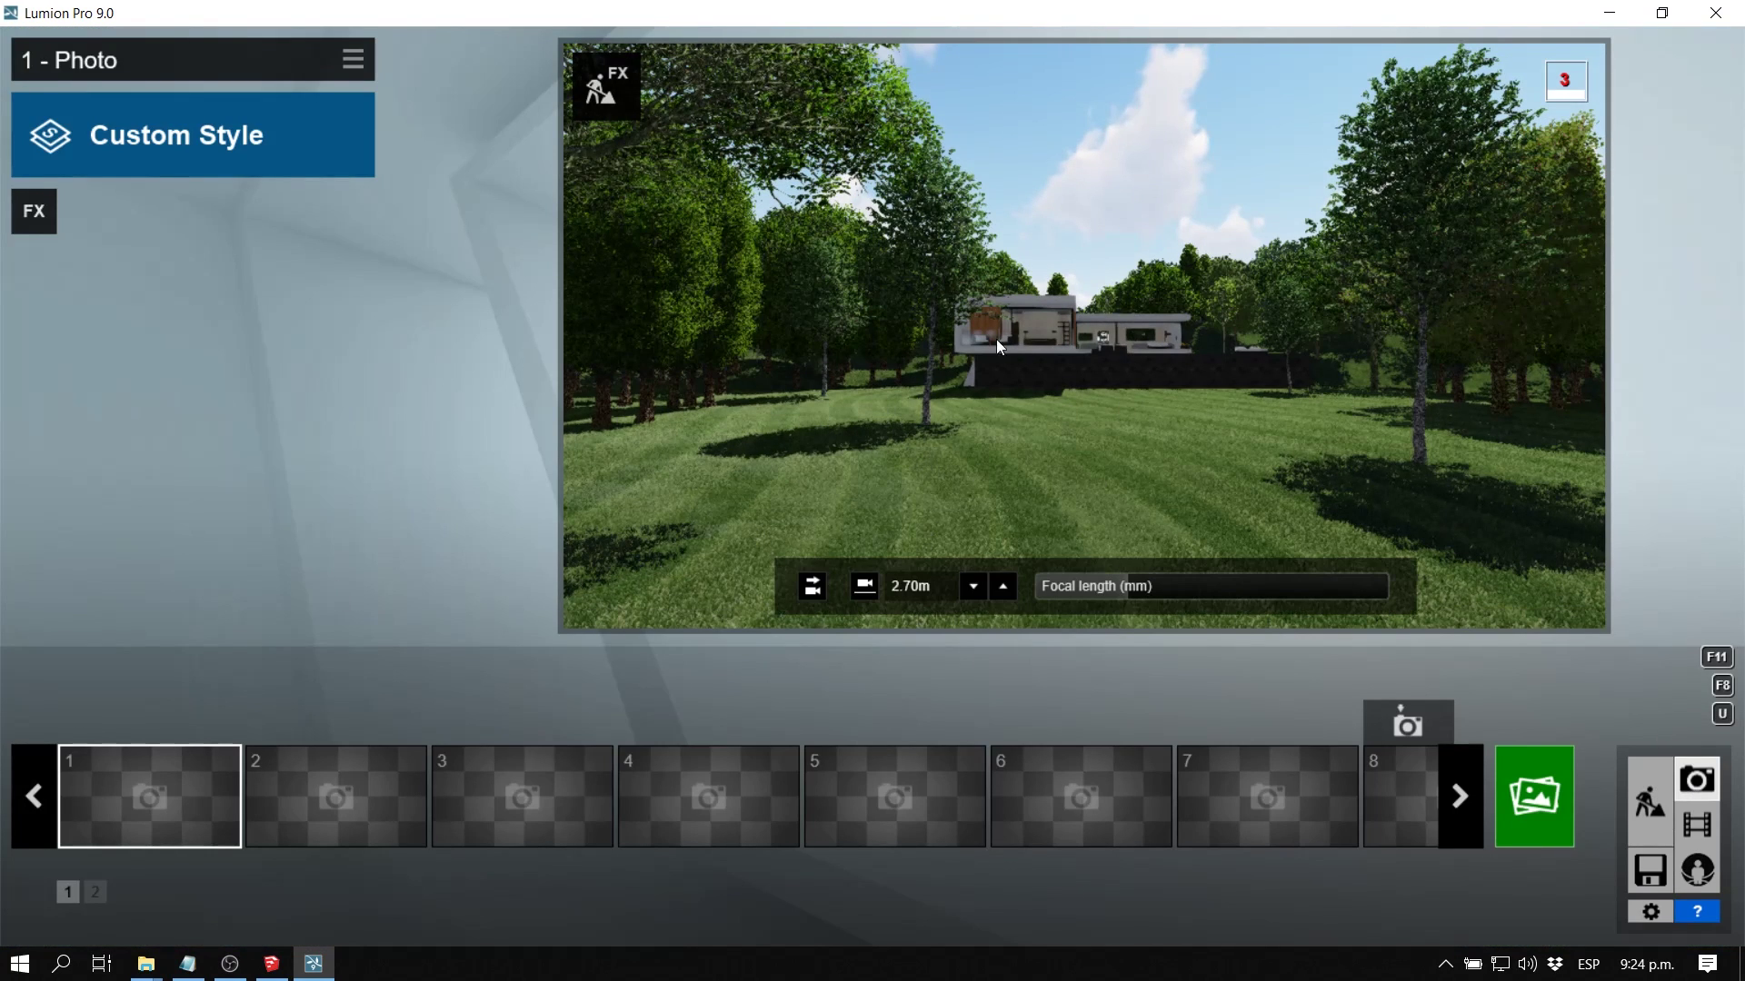
{"action": "left_click", "coordinate": [869, 595]}
{"action": "left_click", "coordinate": [870, 595]}
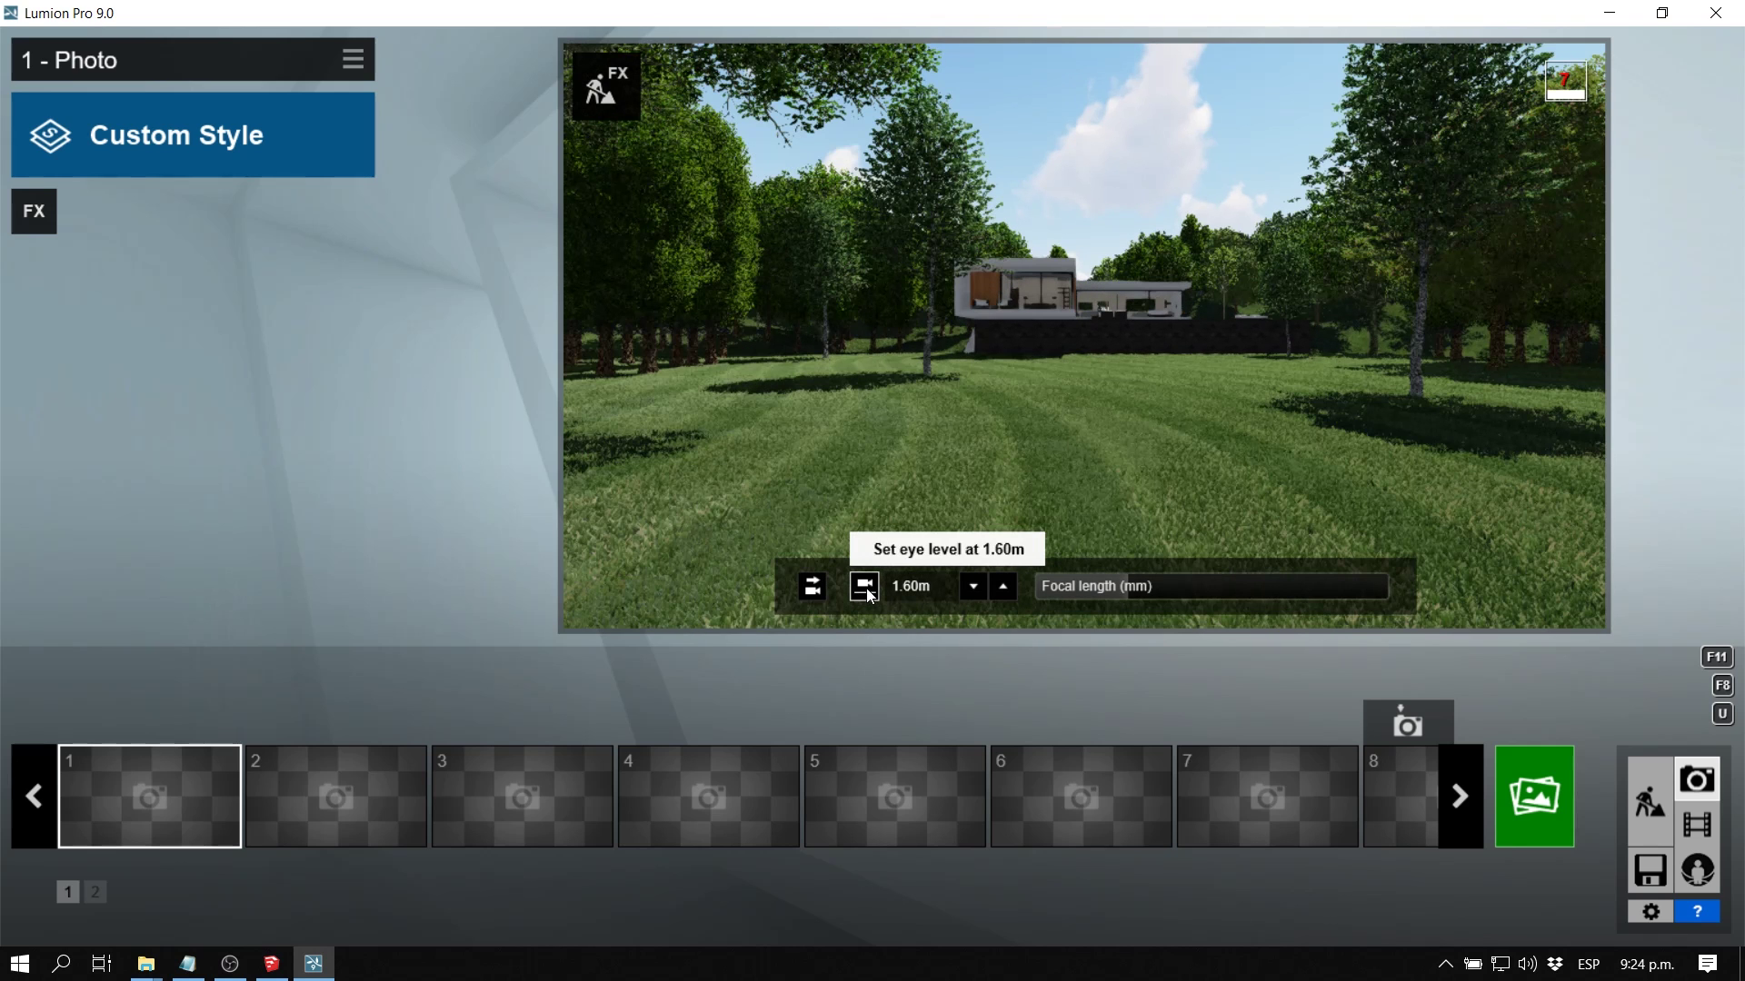
Apply the Dawn style to photo 1 after trying the Realistic and Daytime styles
{"action": "left_click", "coordinate": [151, 138]}
{"action": "left_click", "coordinate": [810, 300]}
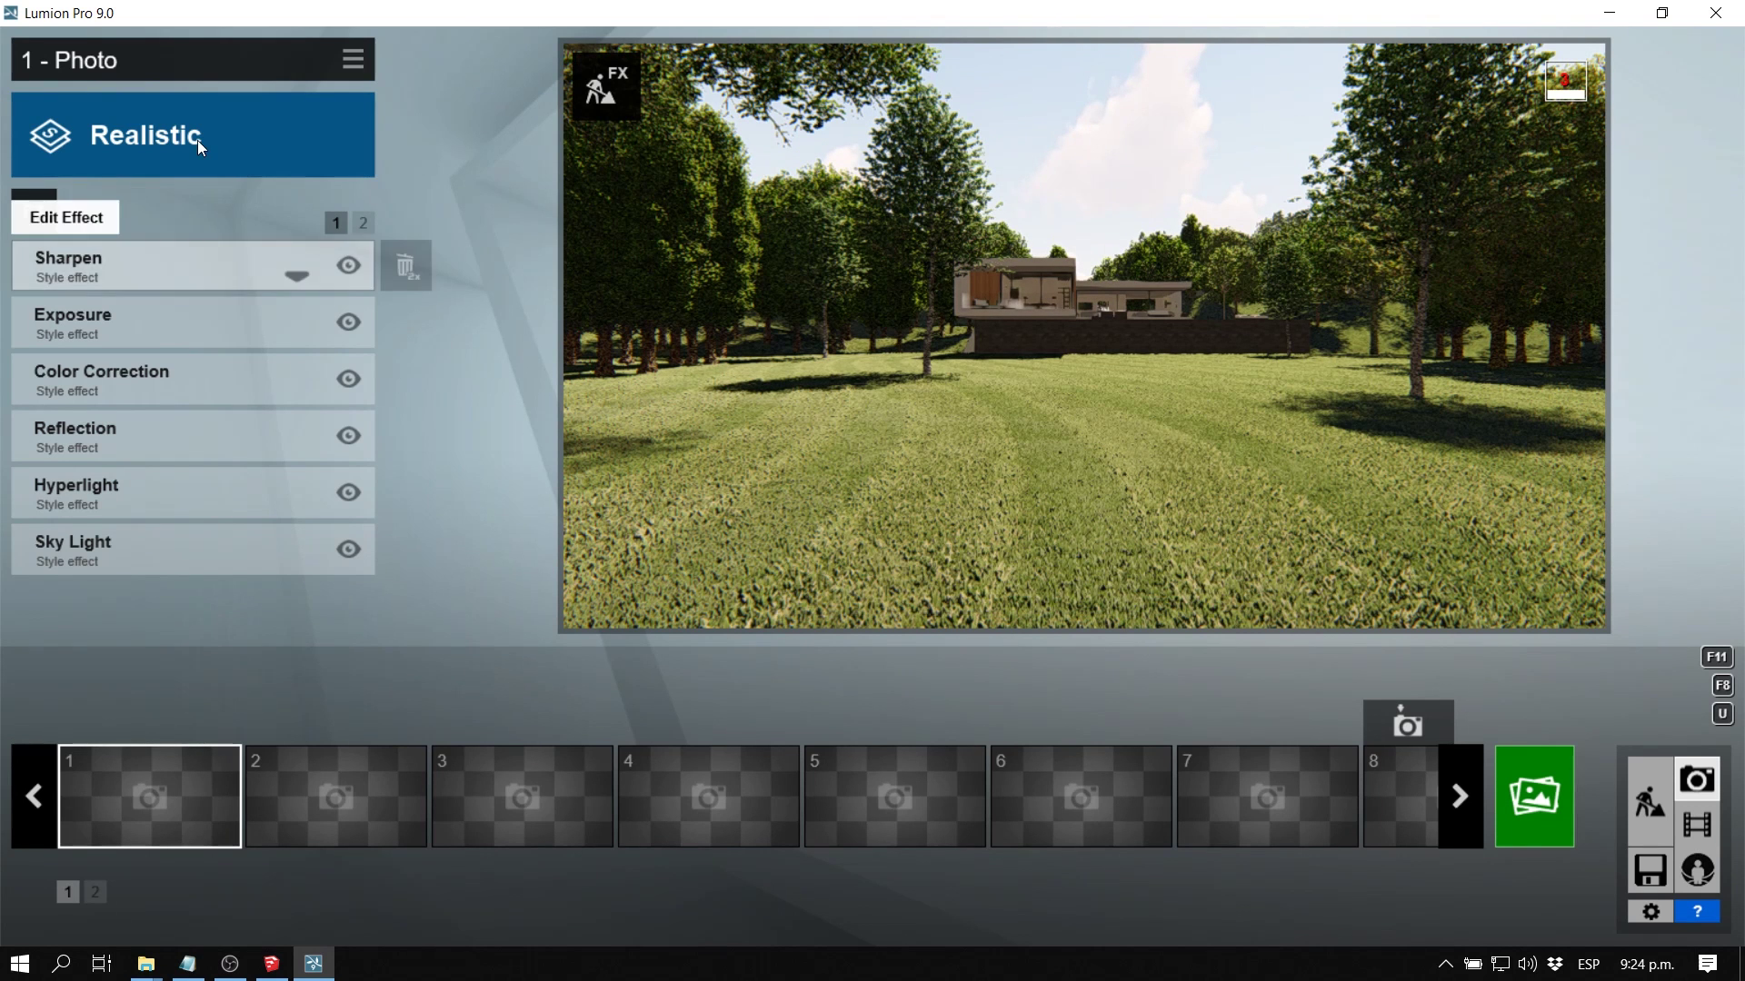
{"action": "left_click", "coordinate": [182, 137]}
{"action": "left_click", "coordinate": [408, 425]}
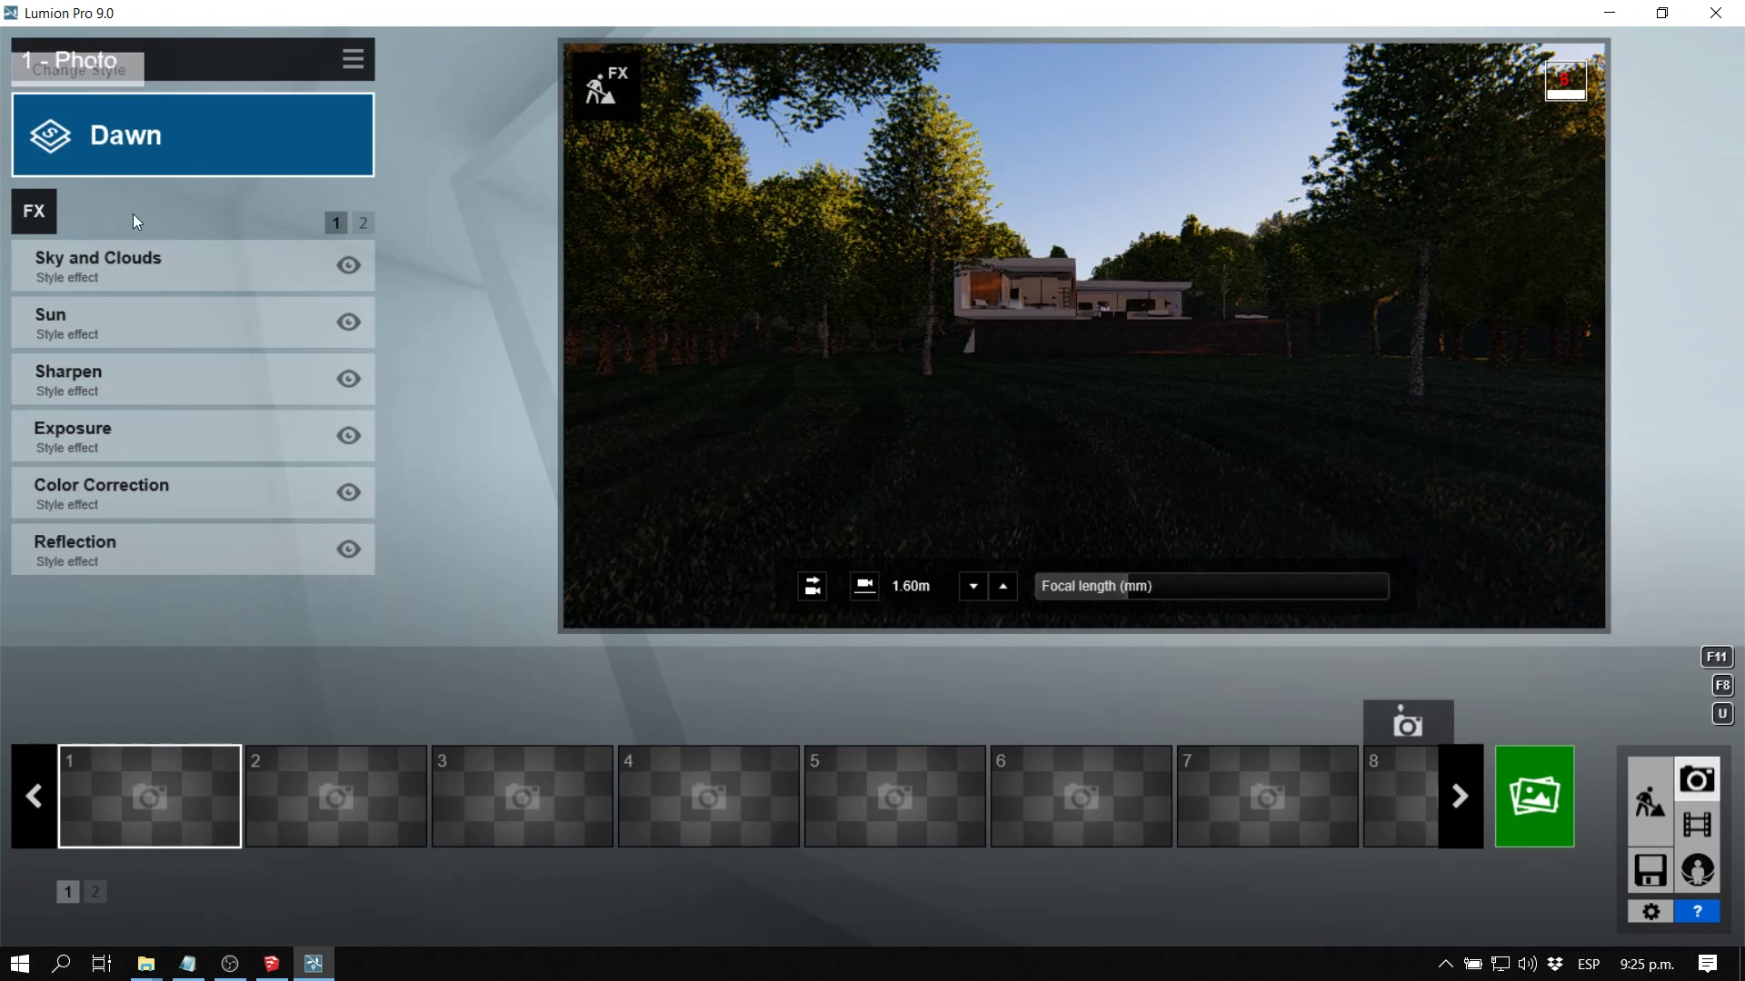
{"action": "left_click", "coordinate": [171, 132]}
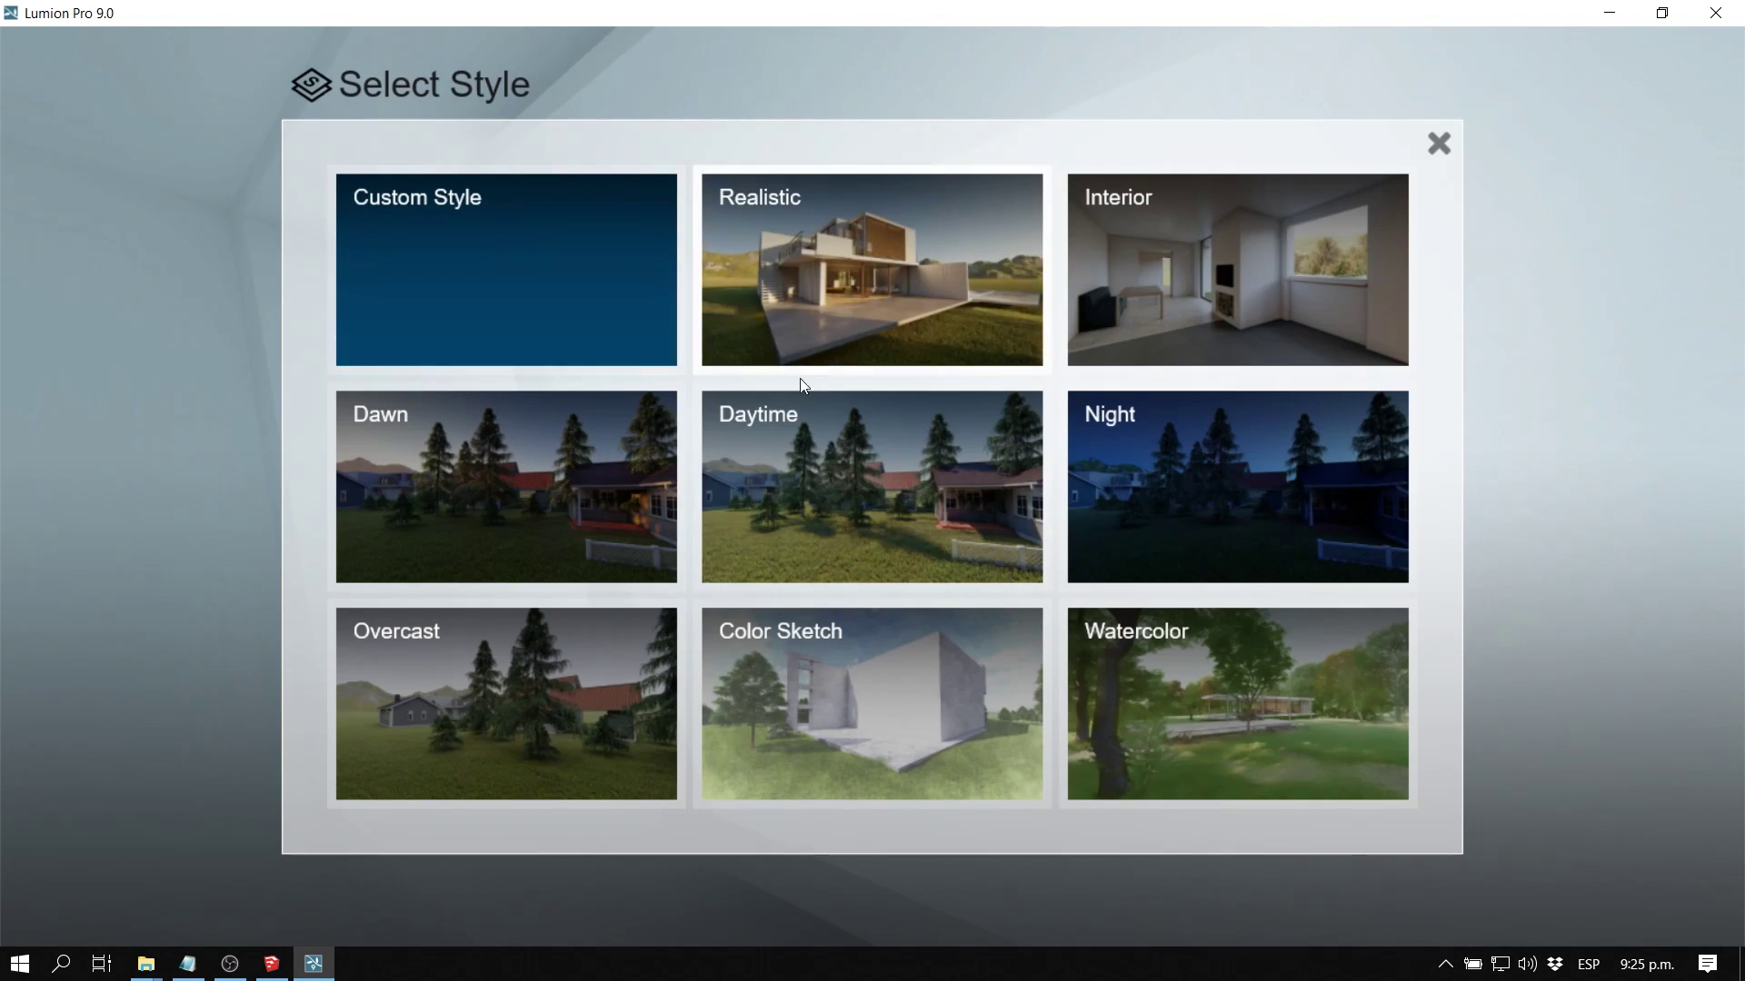
{"action": "left_click", "coordinate": [816, 424]}
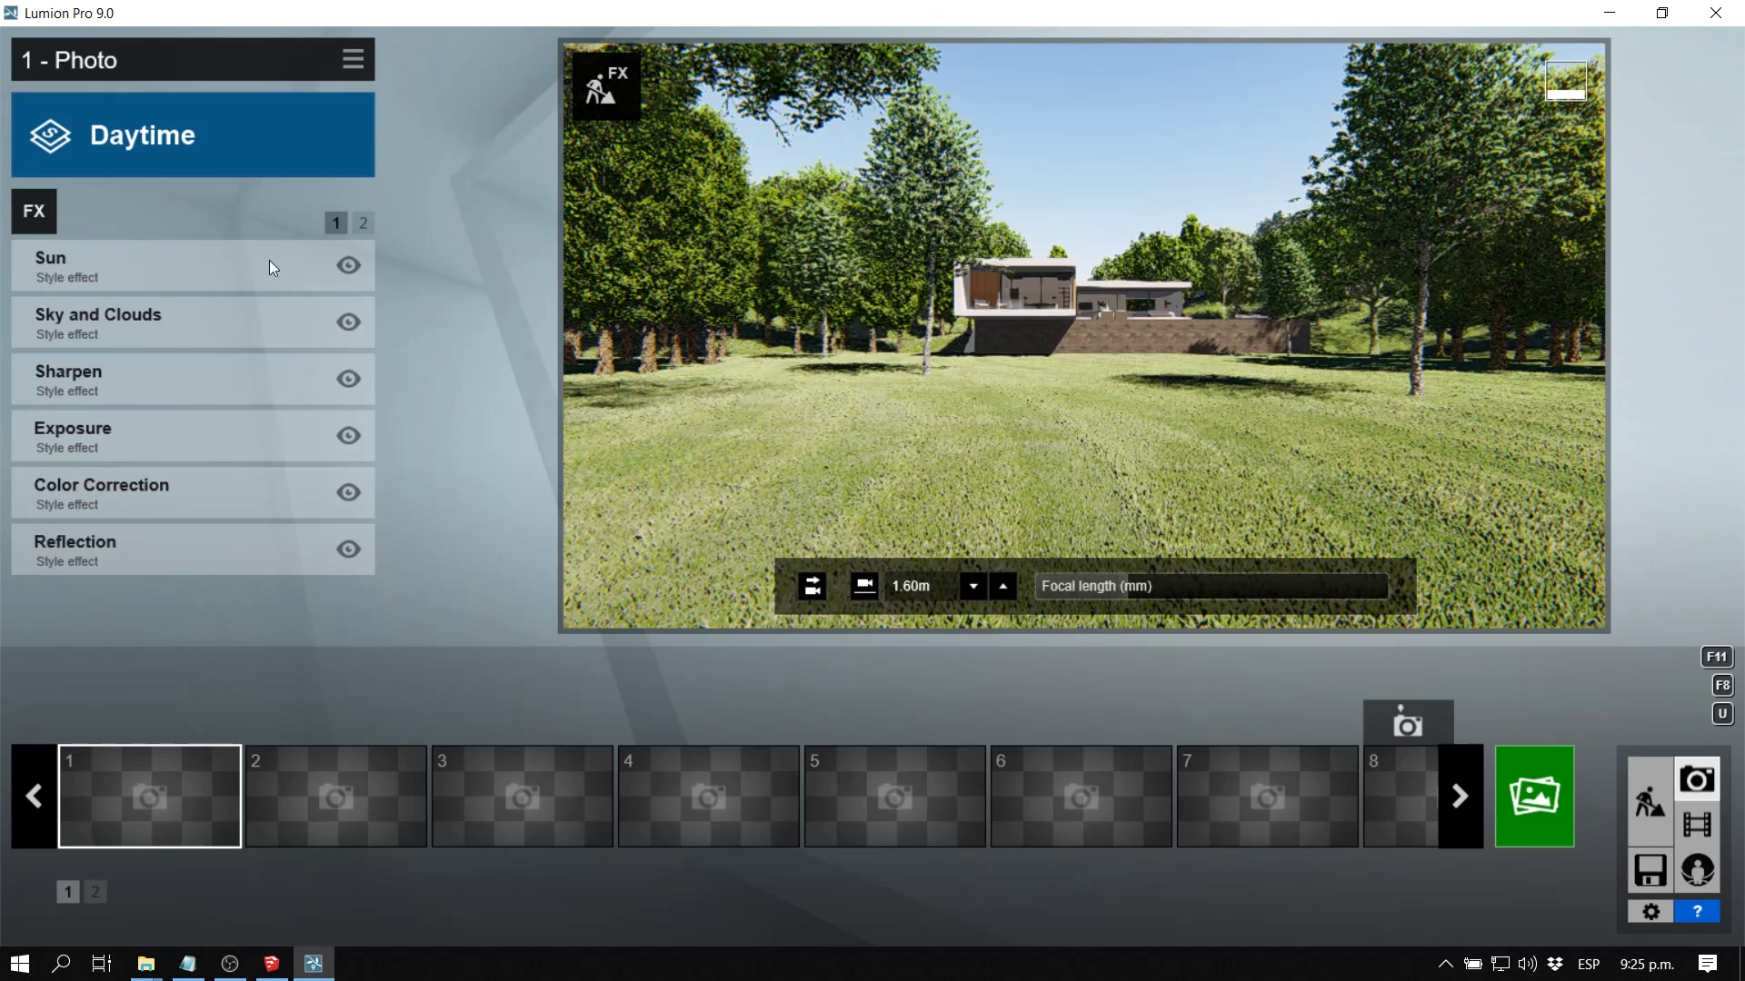
{"action": "left_click", "coordinate": [171, 138]}
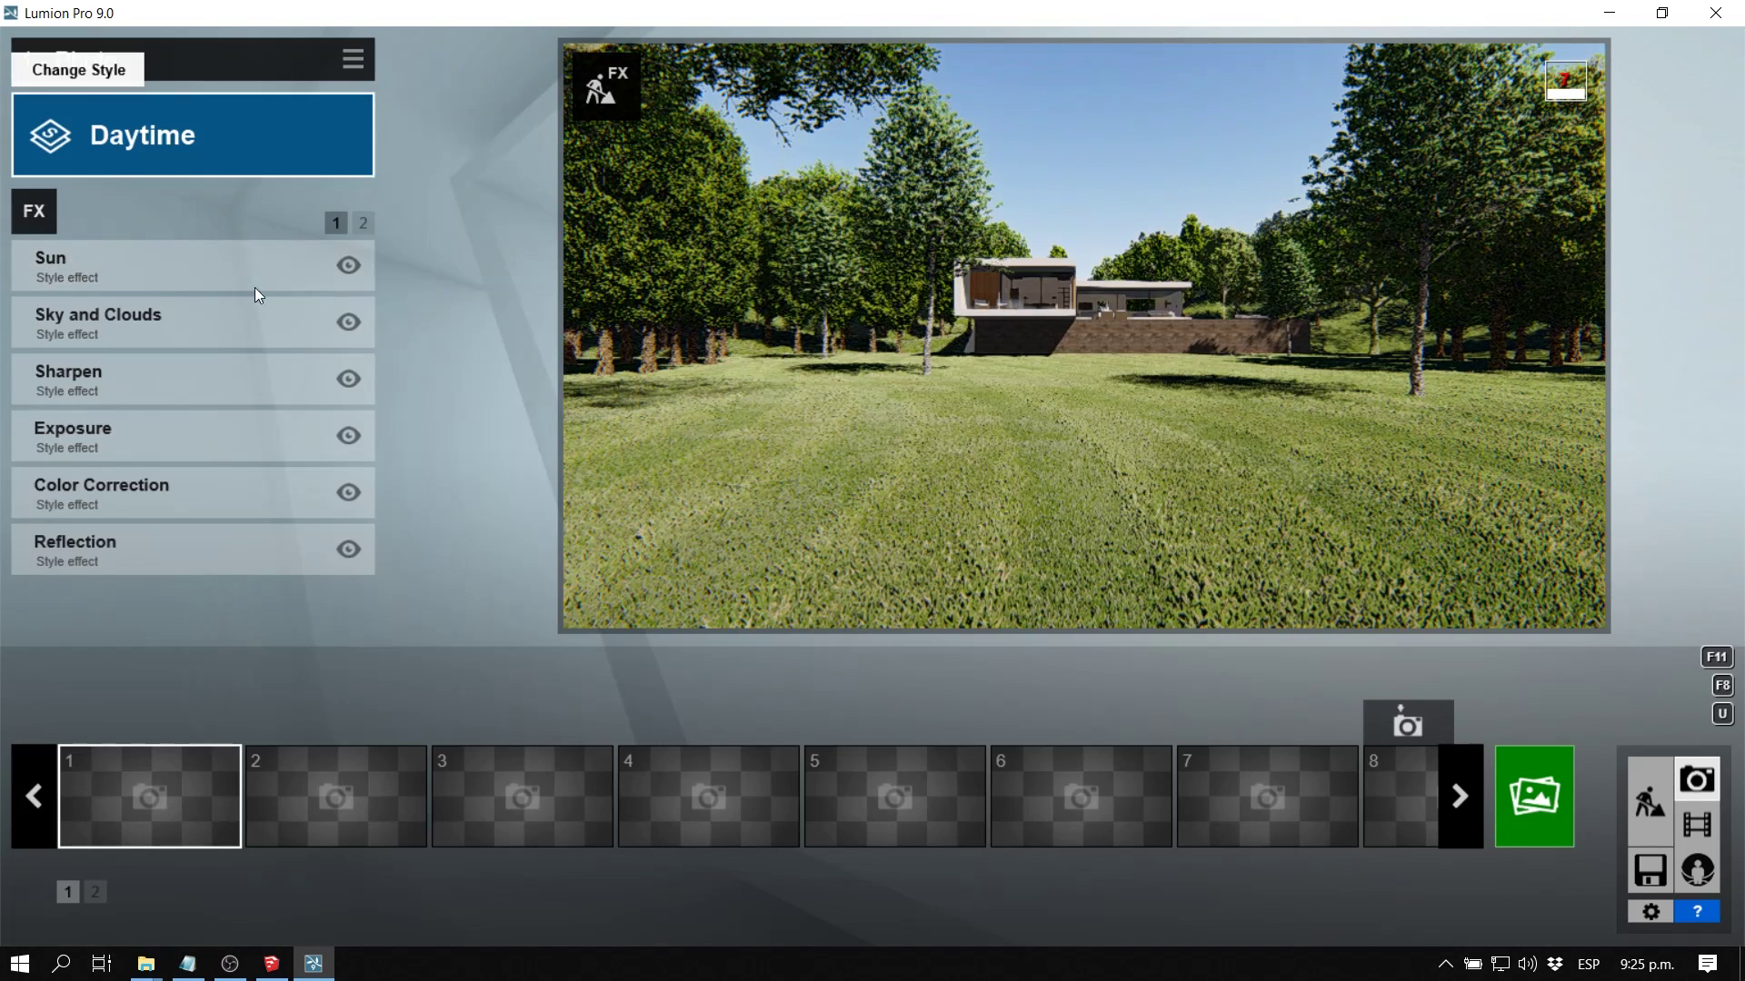
{"action": "left_click", "coordinate": [406, 444]}
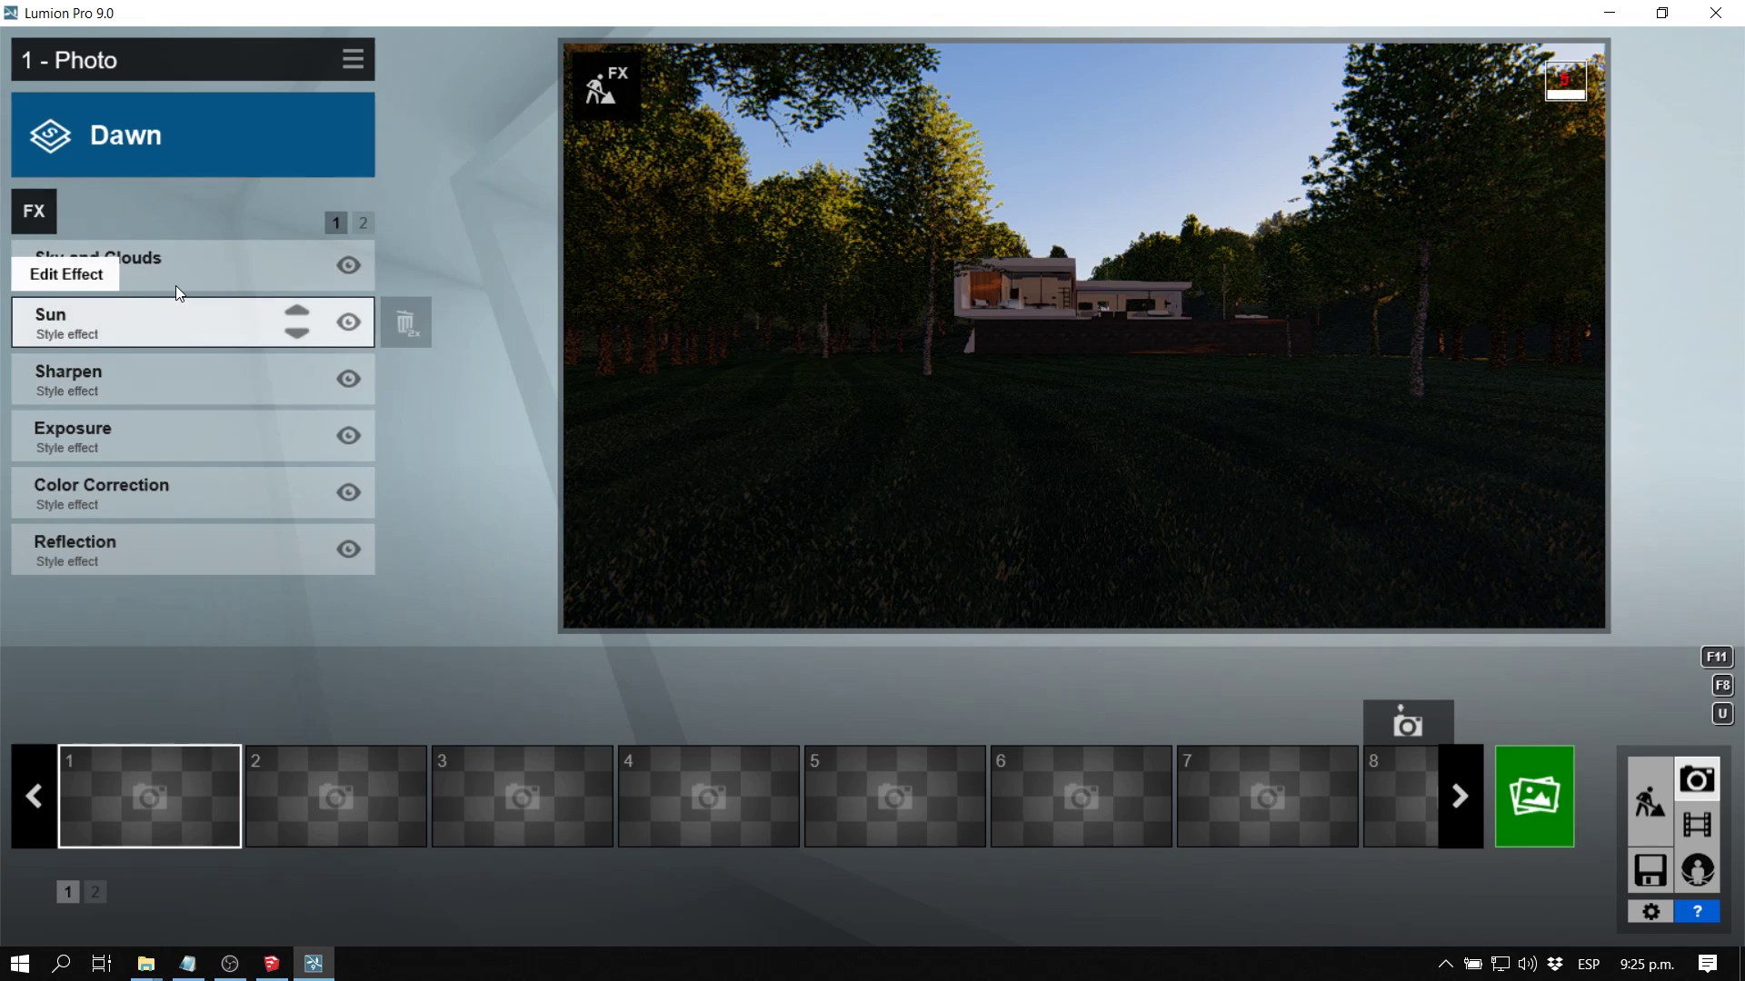
Add the Real Skies effect from the weather and climate effects to photo 1
{"action": "left_click", "coordinate": [33, 213]}
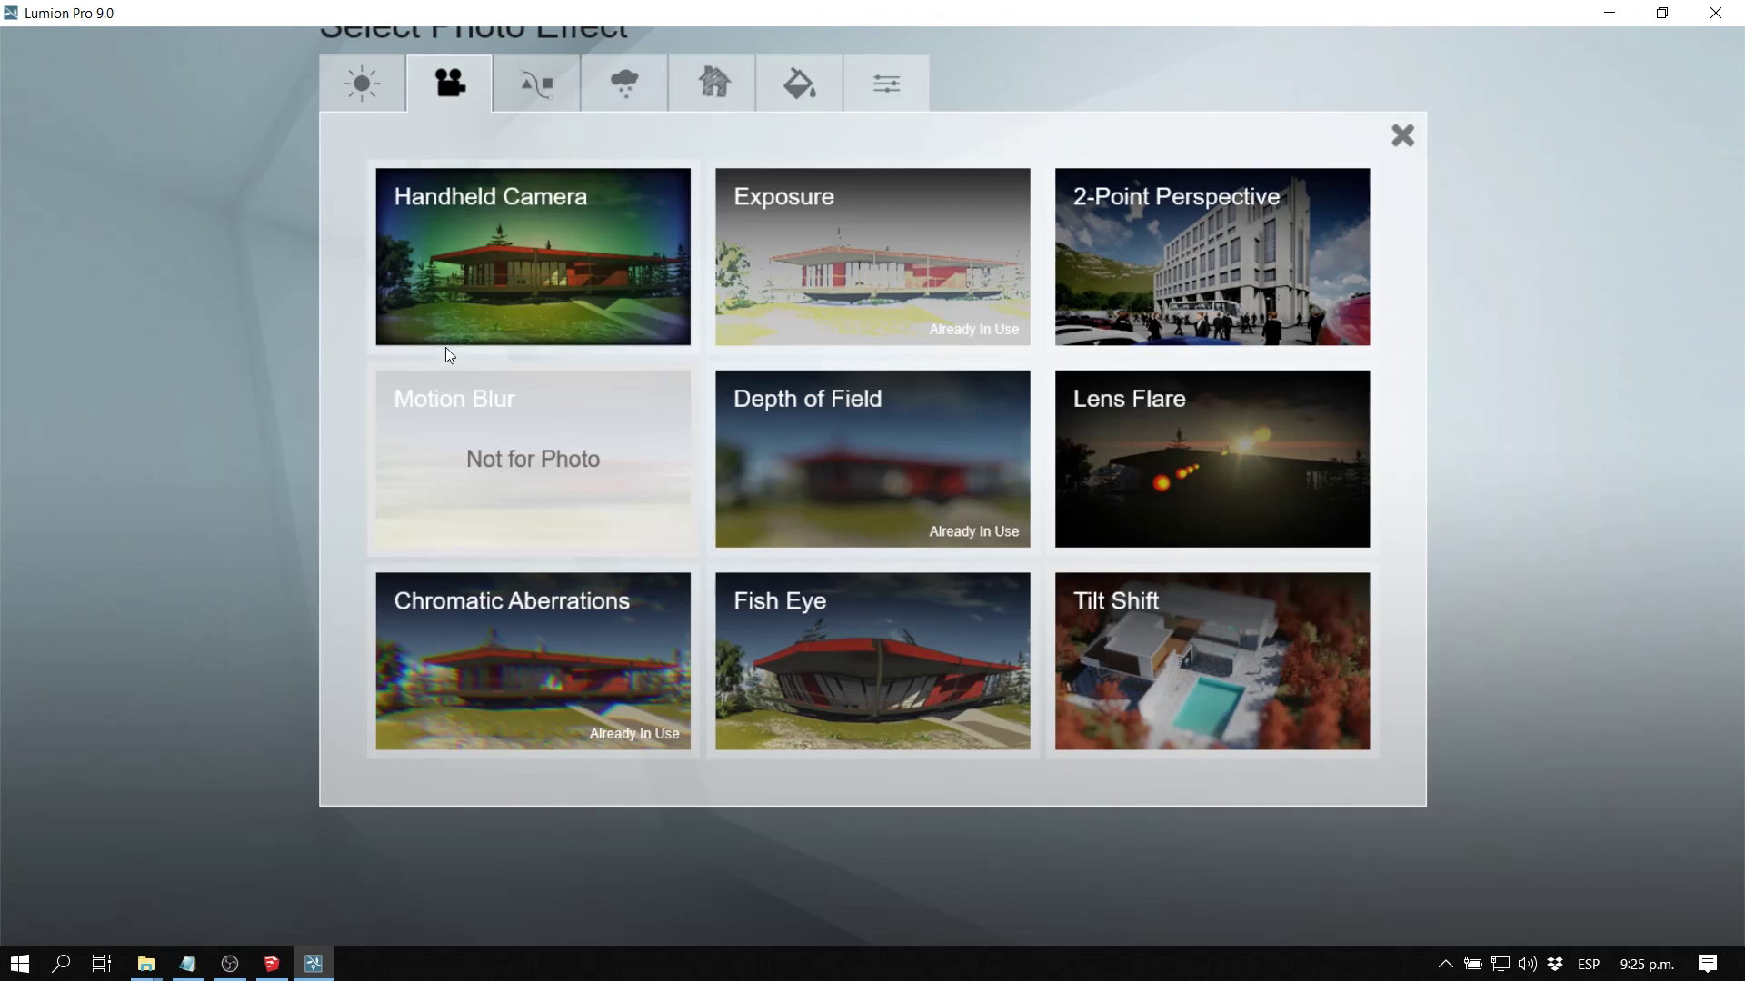
{"action": "left_click", "coordinate": [640, 79]}
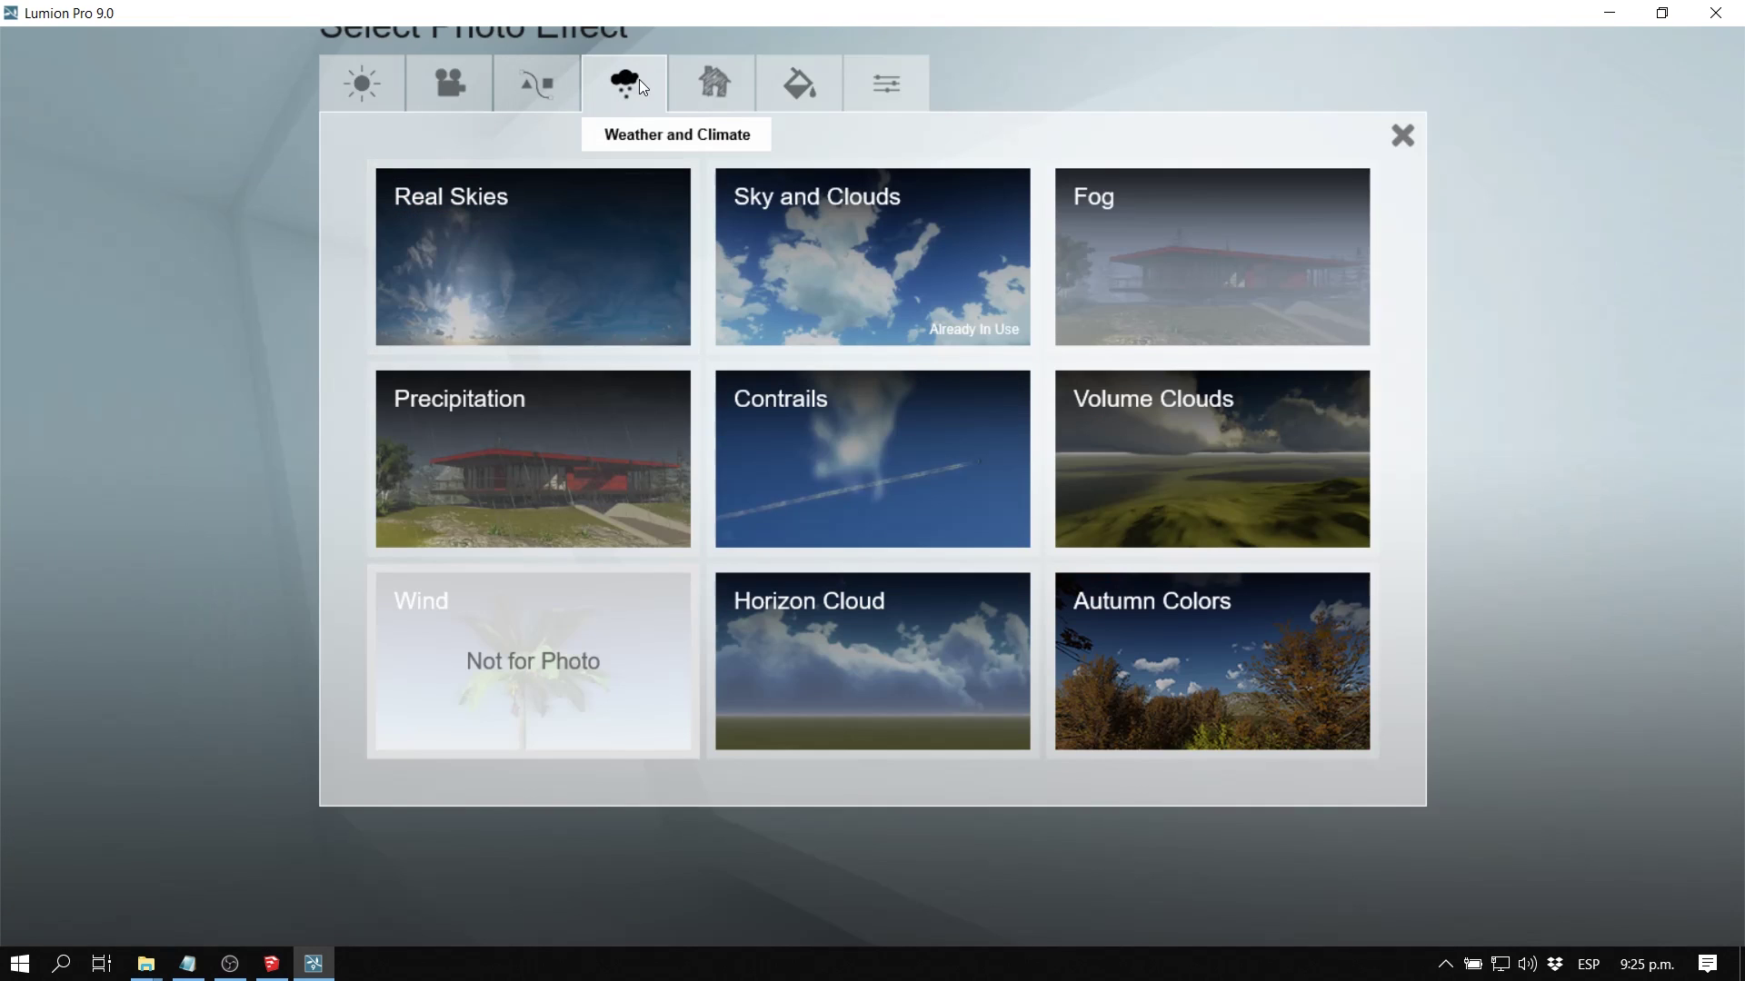
{"action": "left_click", "coordinate": [608, 274]}
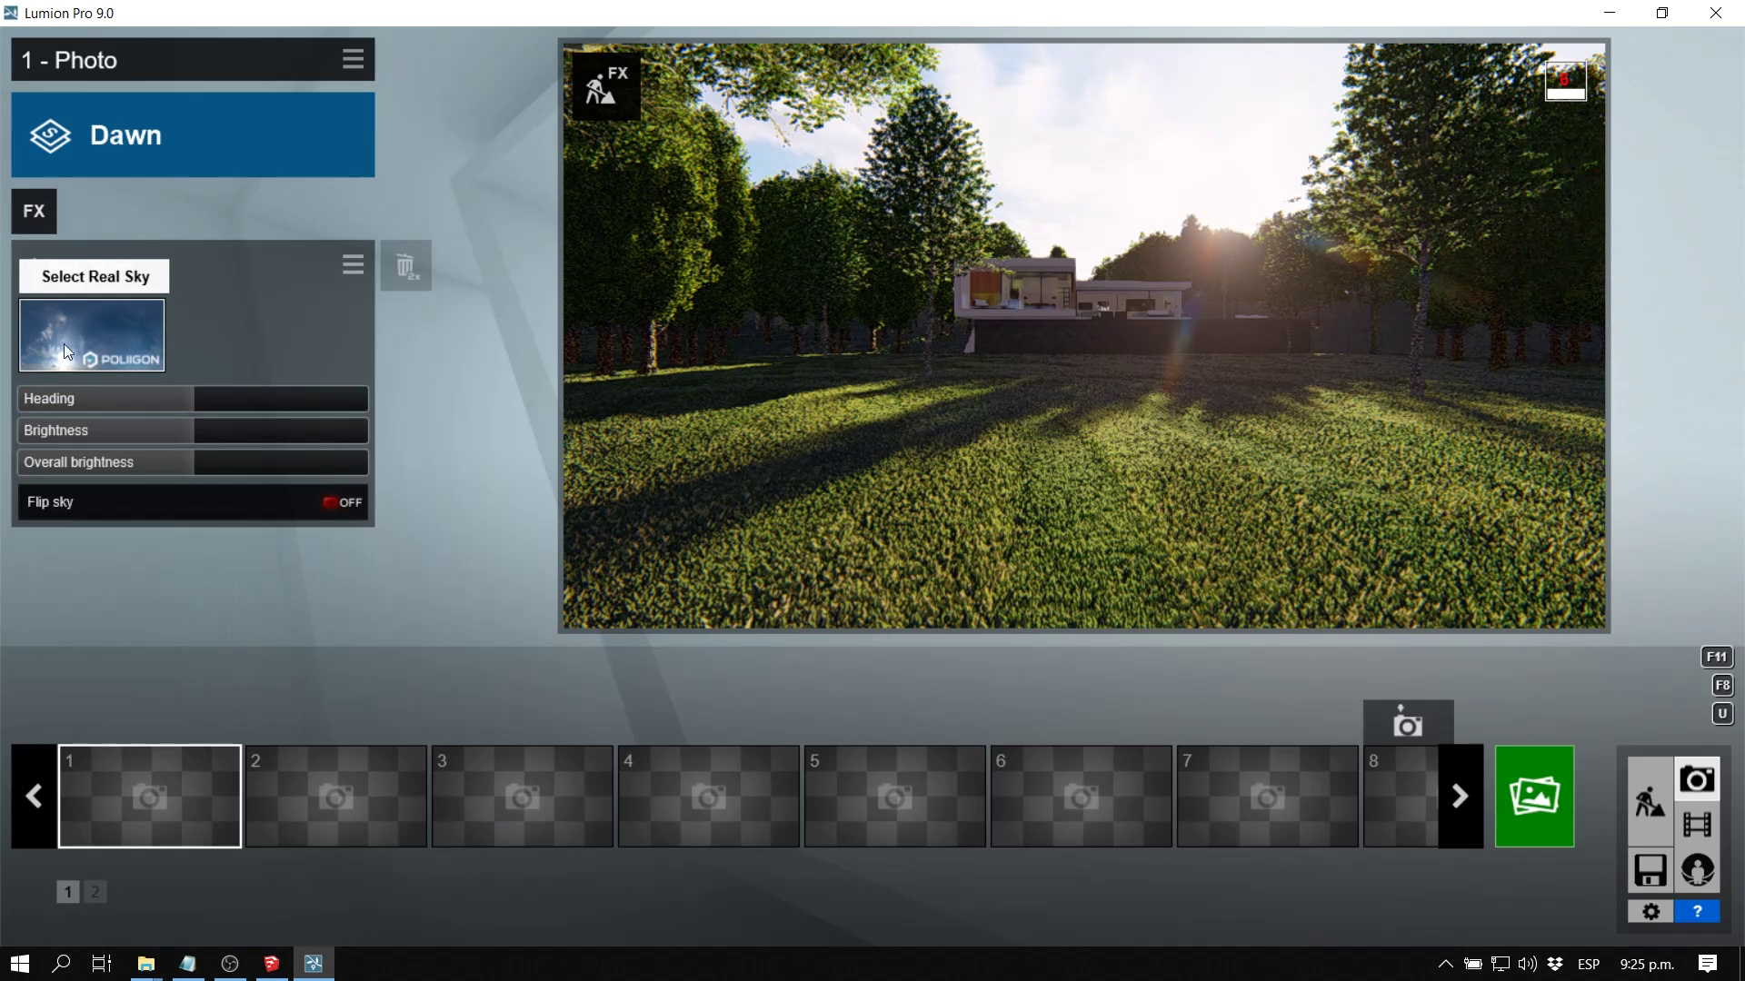
Browse the Real Skies categories and choose the second Morning sky for the photo
{"action": "left_click", "coordinate": [97, 335]}
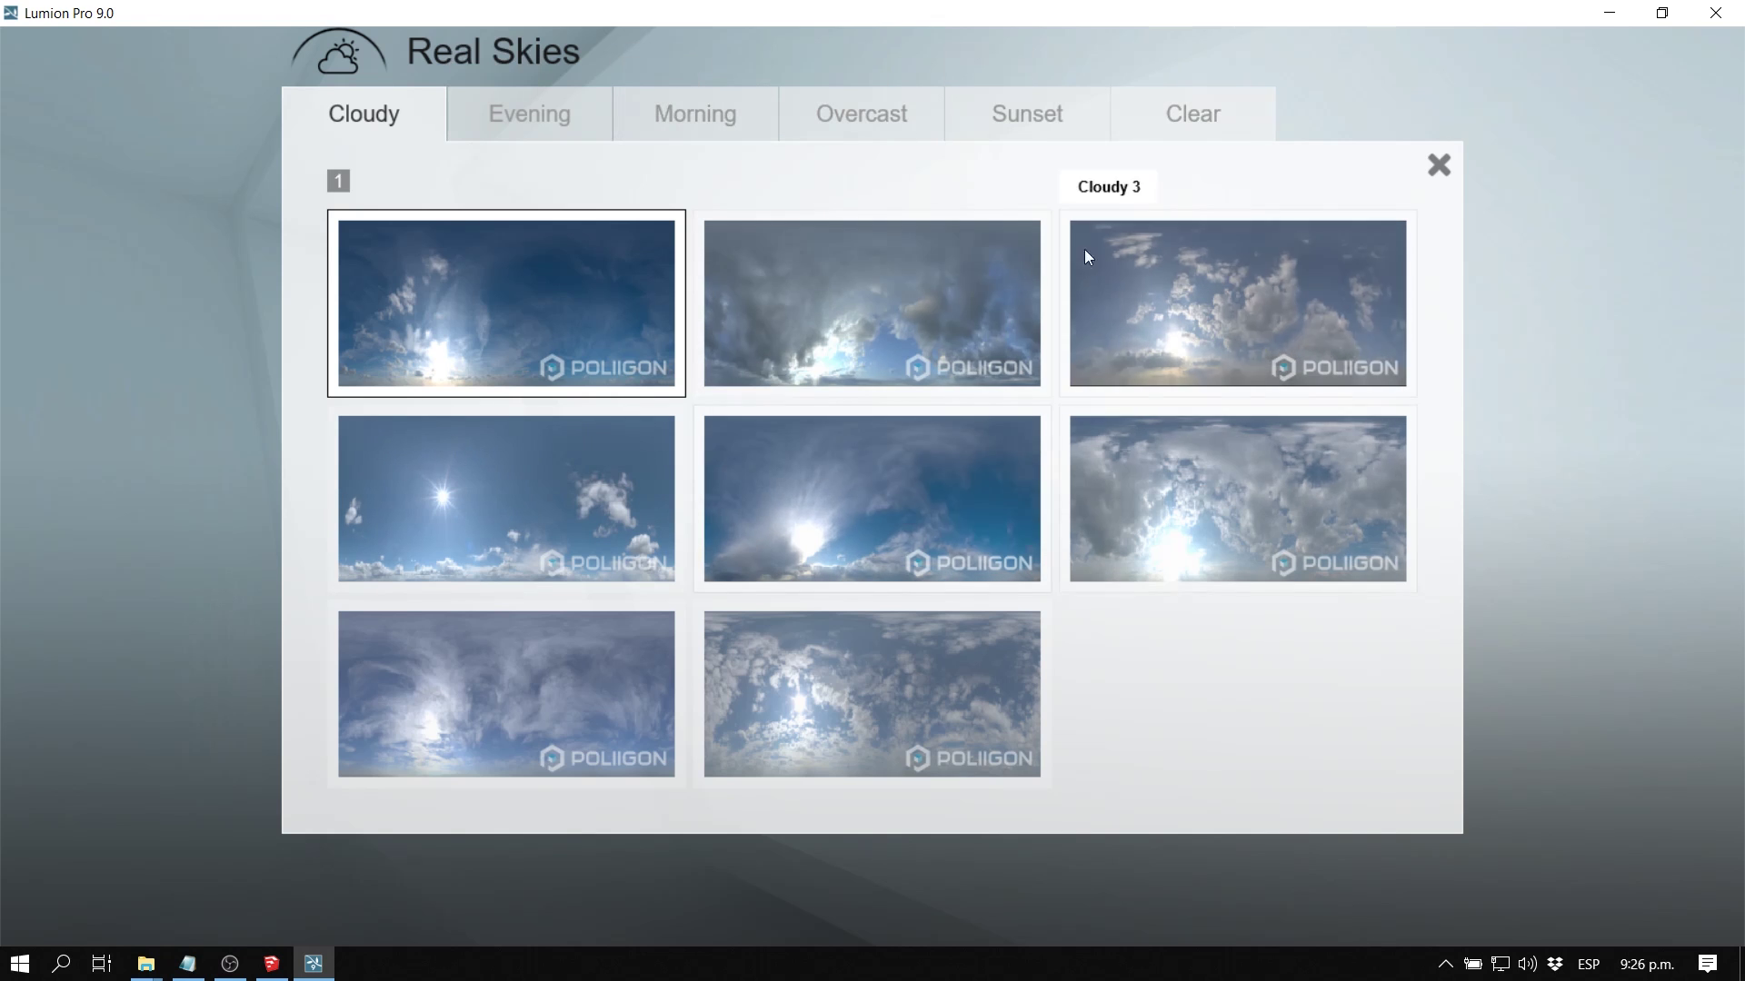
{"action": "left_click", "coordinate": [573, 115]}
{"action": "left_click", "coordinate": [376, 109]}
{"action": "left_click", "coordinate": [500, 129]}
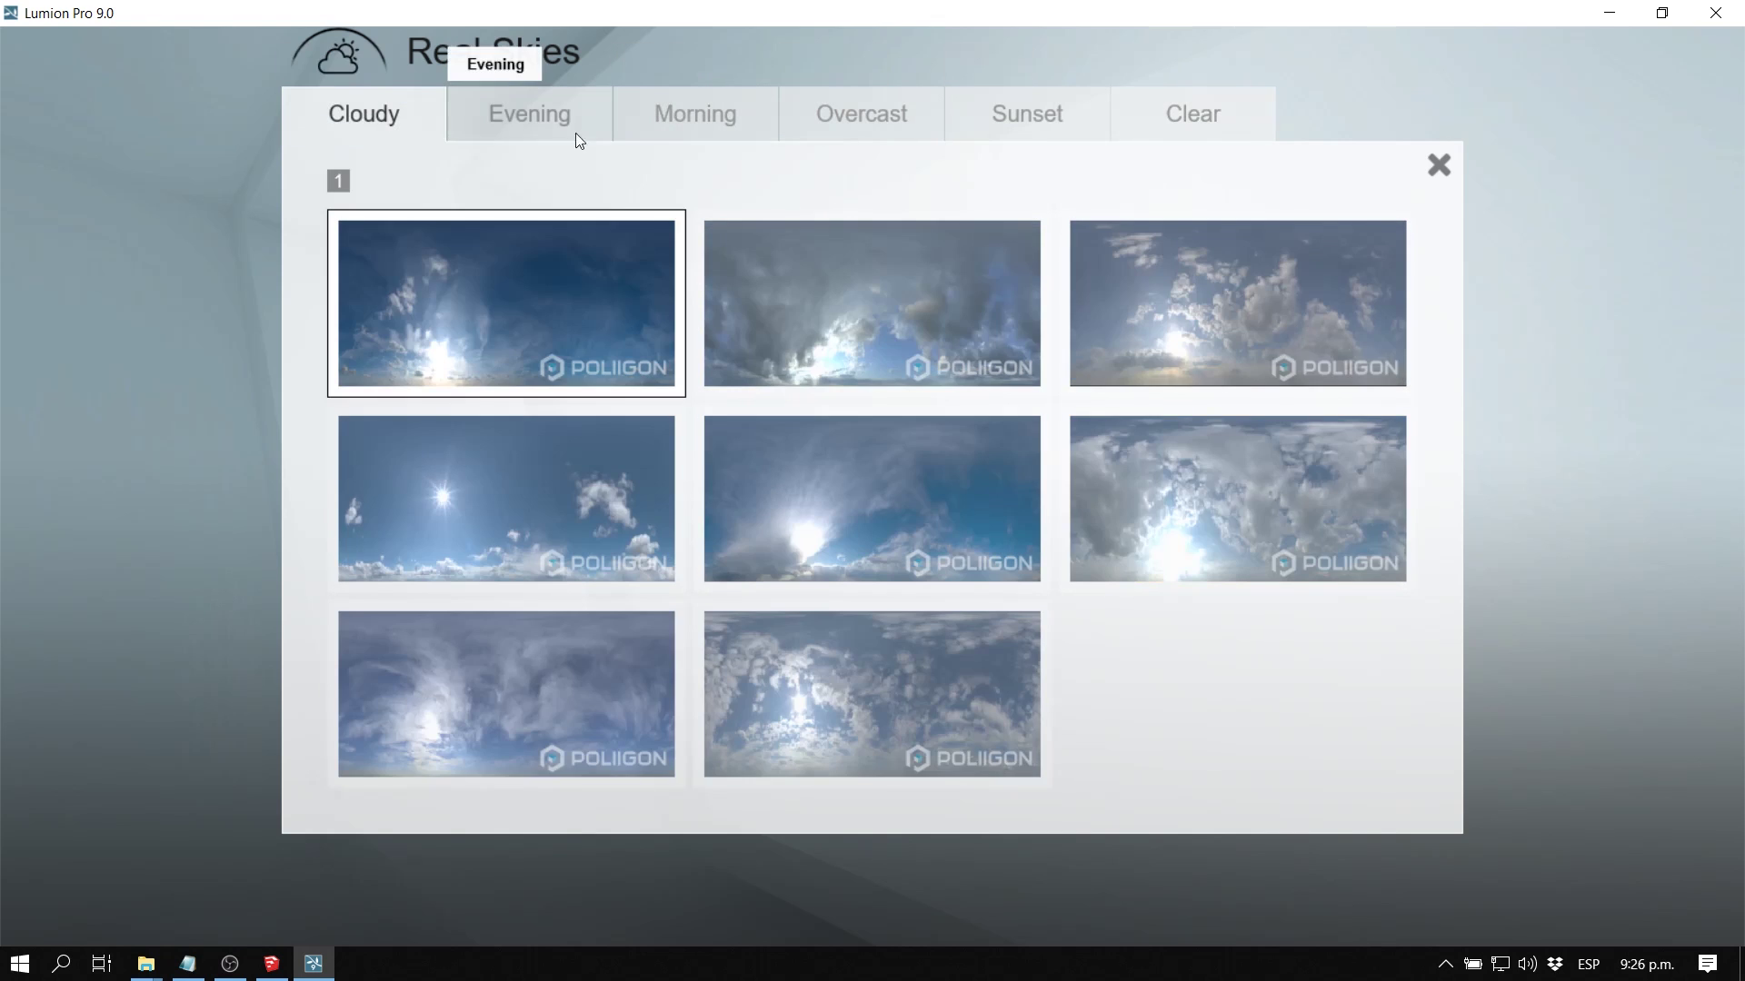
{"action": "left_click", "coordinate": [672, 118]}
{"action": "left_click", "coordinate": [853, 109]}
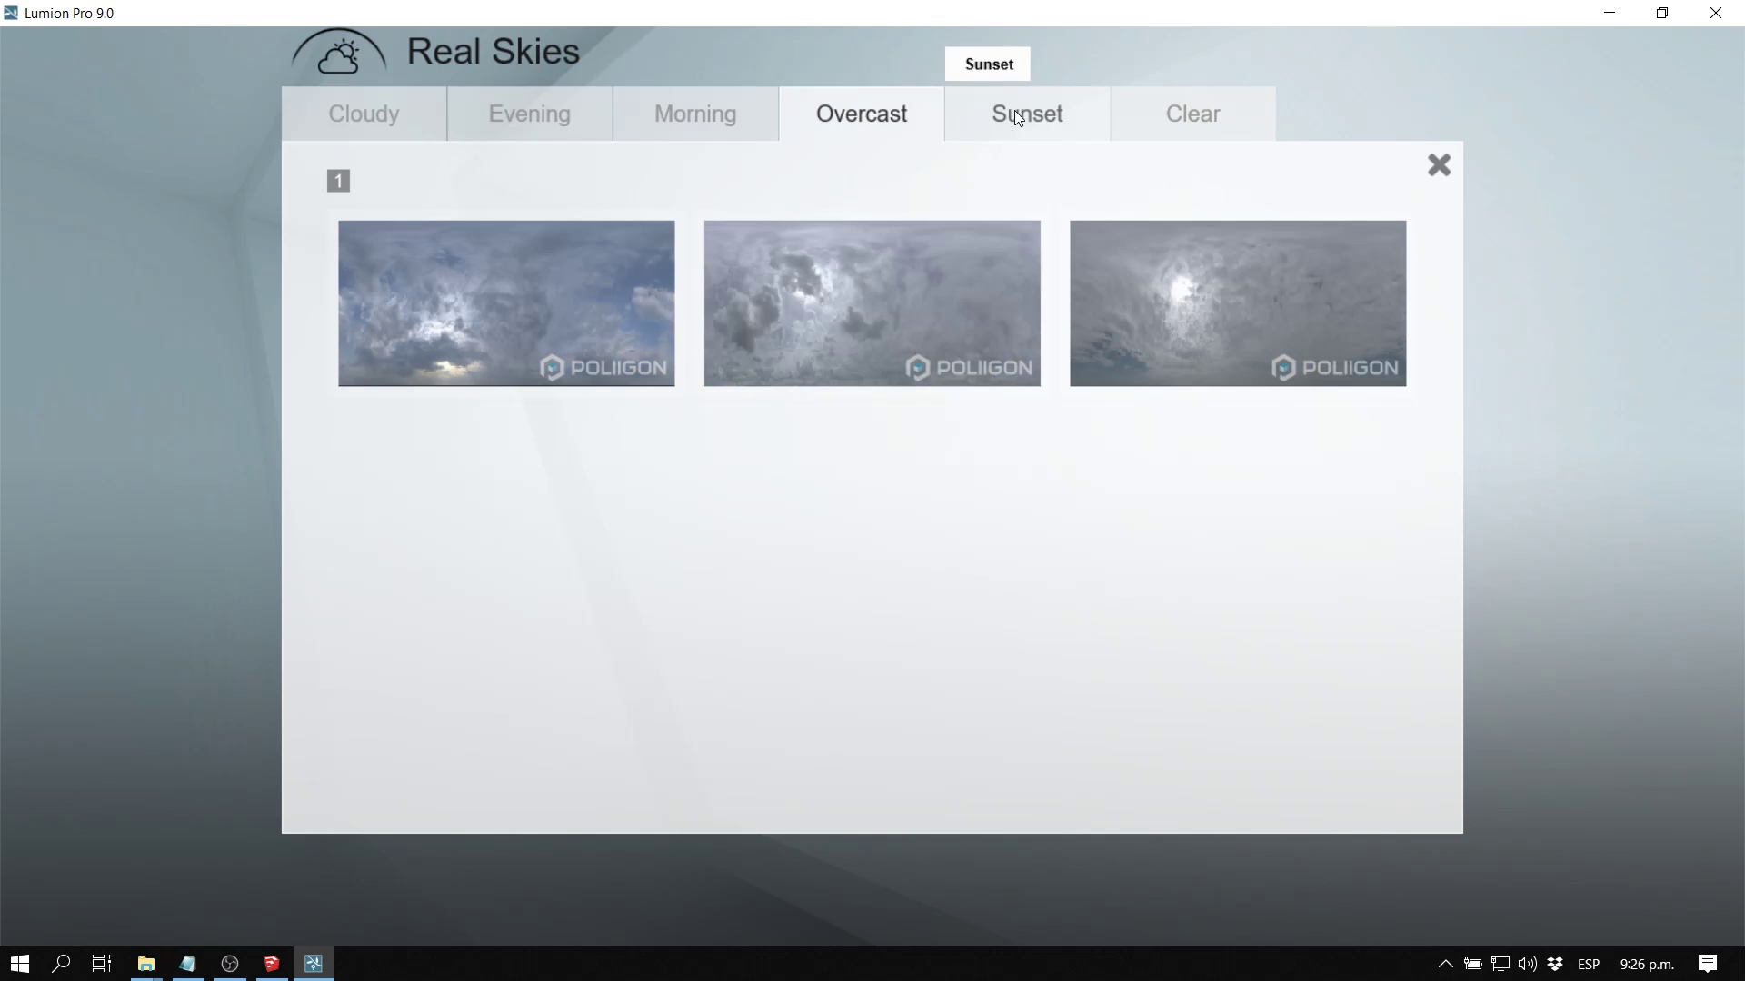
{"action": "left_click", "coordinate": [1014, 111]}
{"action": "left_click", "coordinate": [1186, 123]}
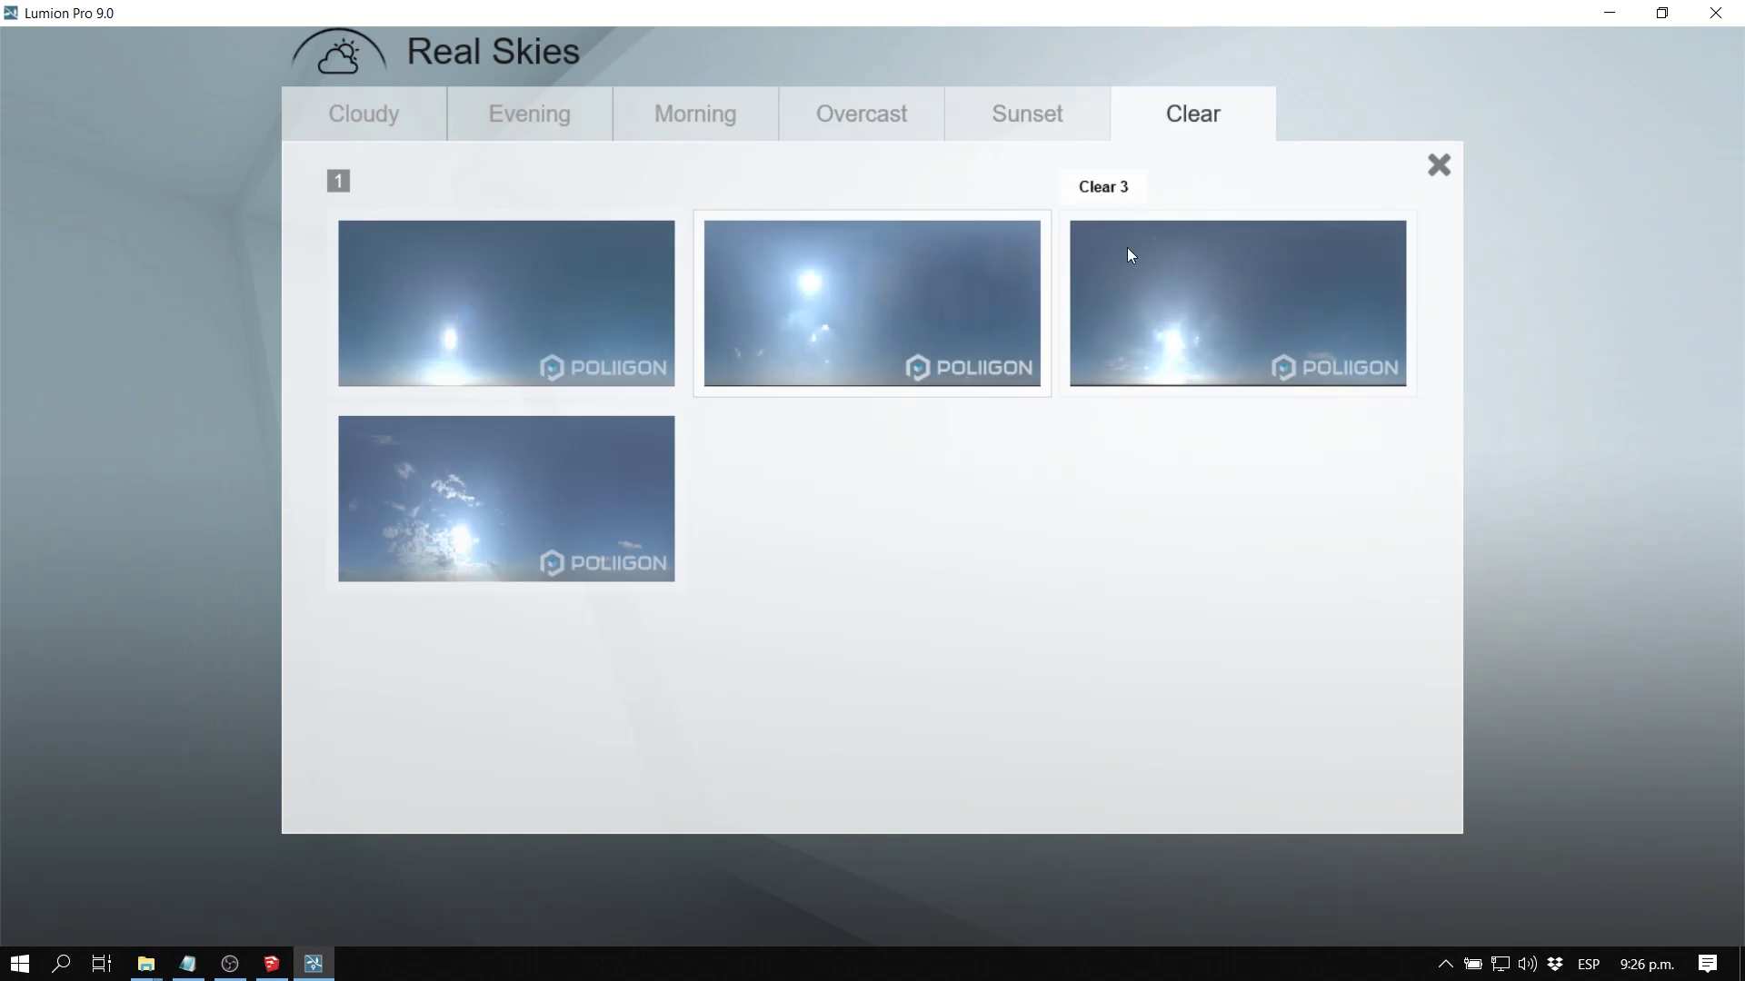
{"action": "left_click", "coordinate": [1074, 128]}
{"action": "left_click", "coordinate": [695, 116]}
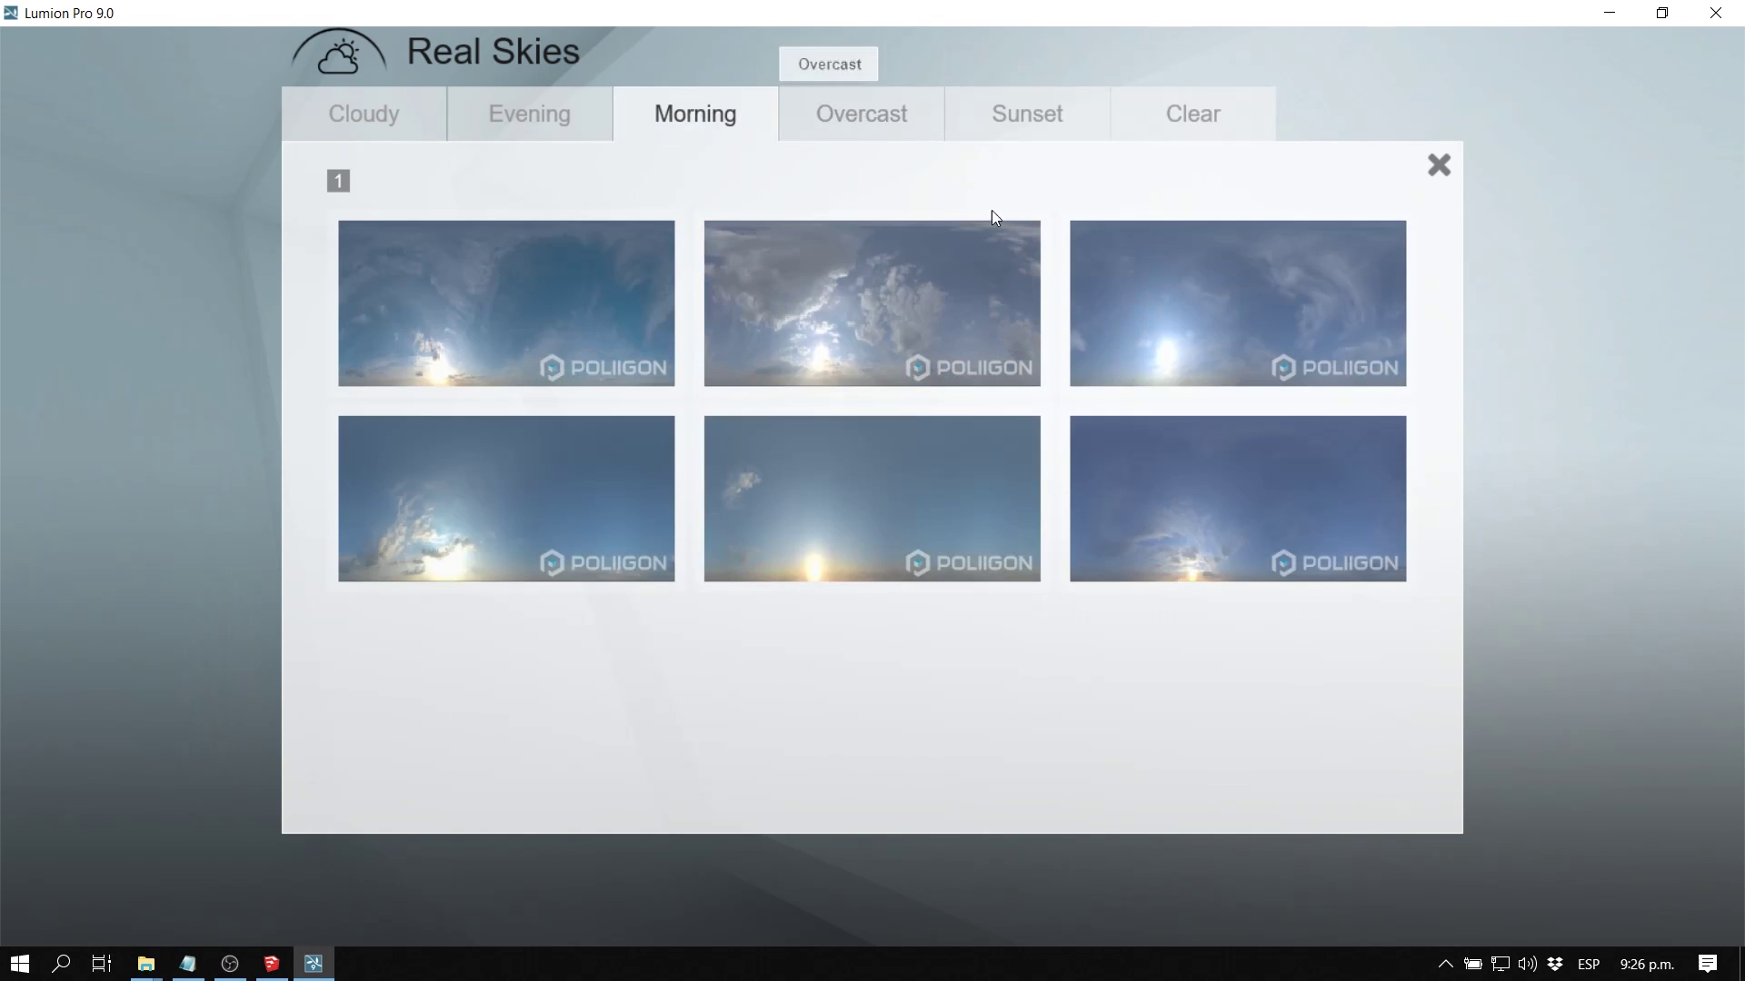
{"action": "left_click", "coordinate": [880, 307]}
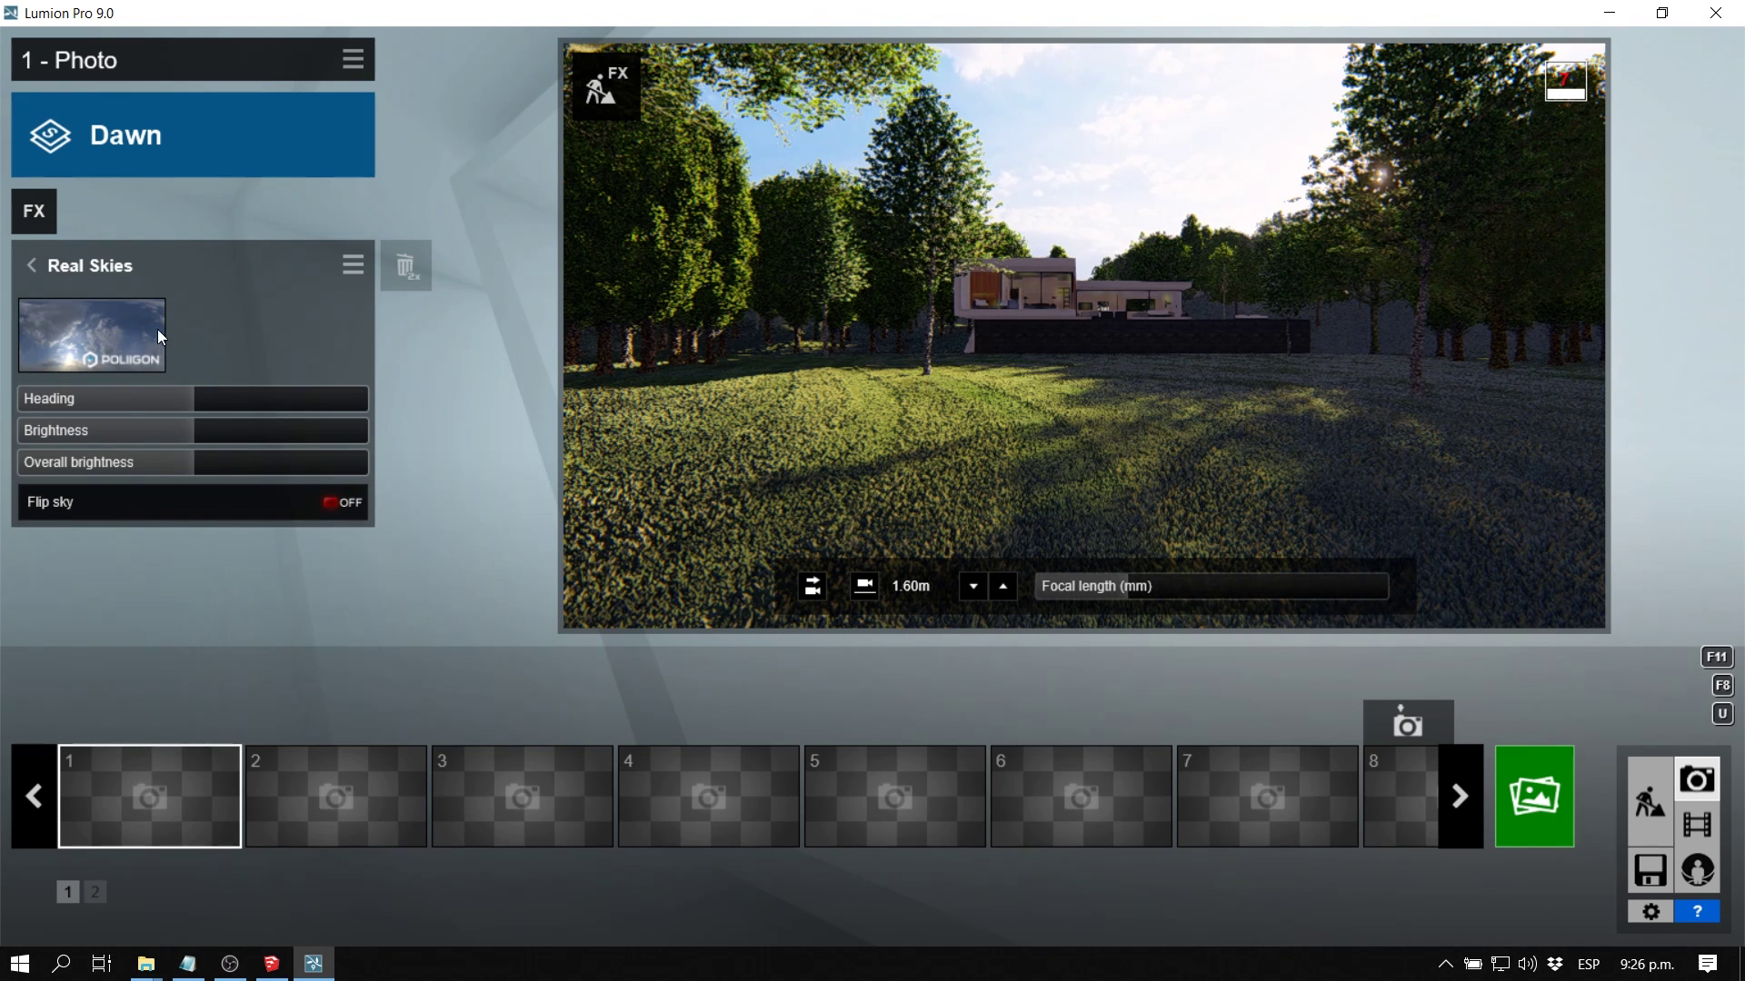
Set the Real Skies heading to about 114.9 and the camera's focal length to 39.1 mm
{"action": "left_click_drag", "start_coordinate": [187, 400], "coordinate": [309, 396]}
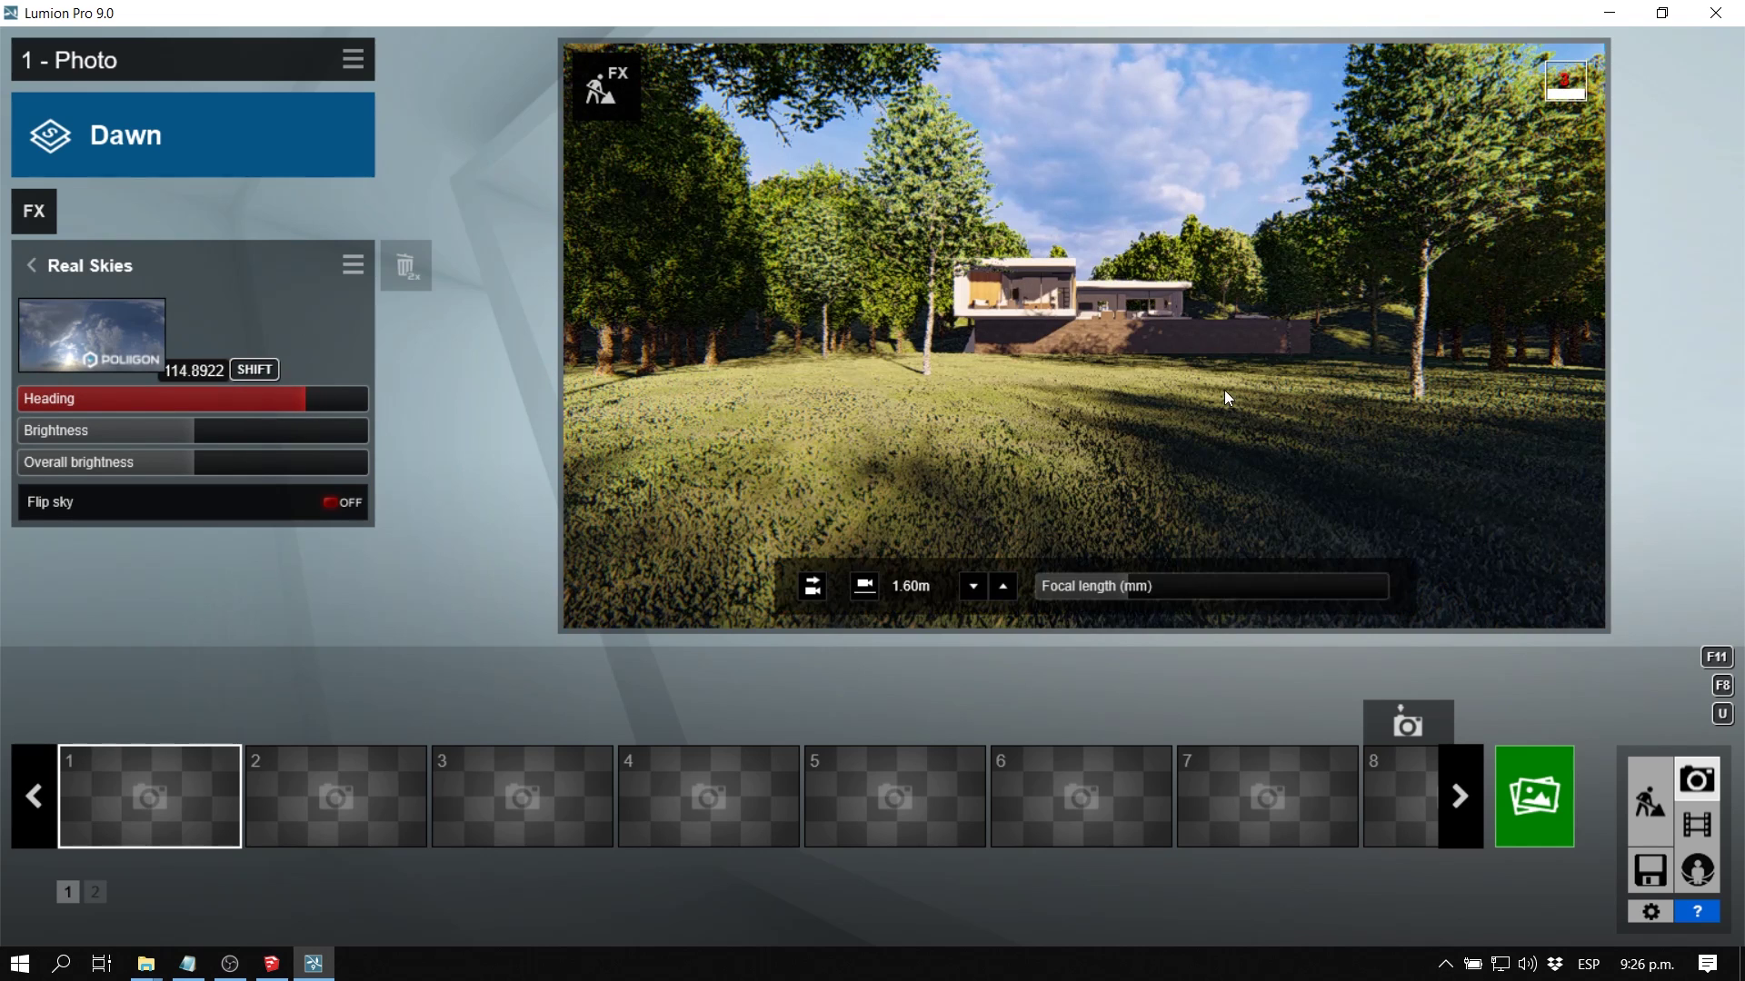
{"action": "left_click", "coordinate": [1135, 589]}
{"action": "left_click_drag", "start_coordinate": [1150, 587], "coordinate": [1201, 585]}
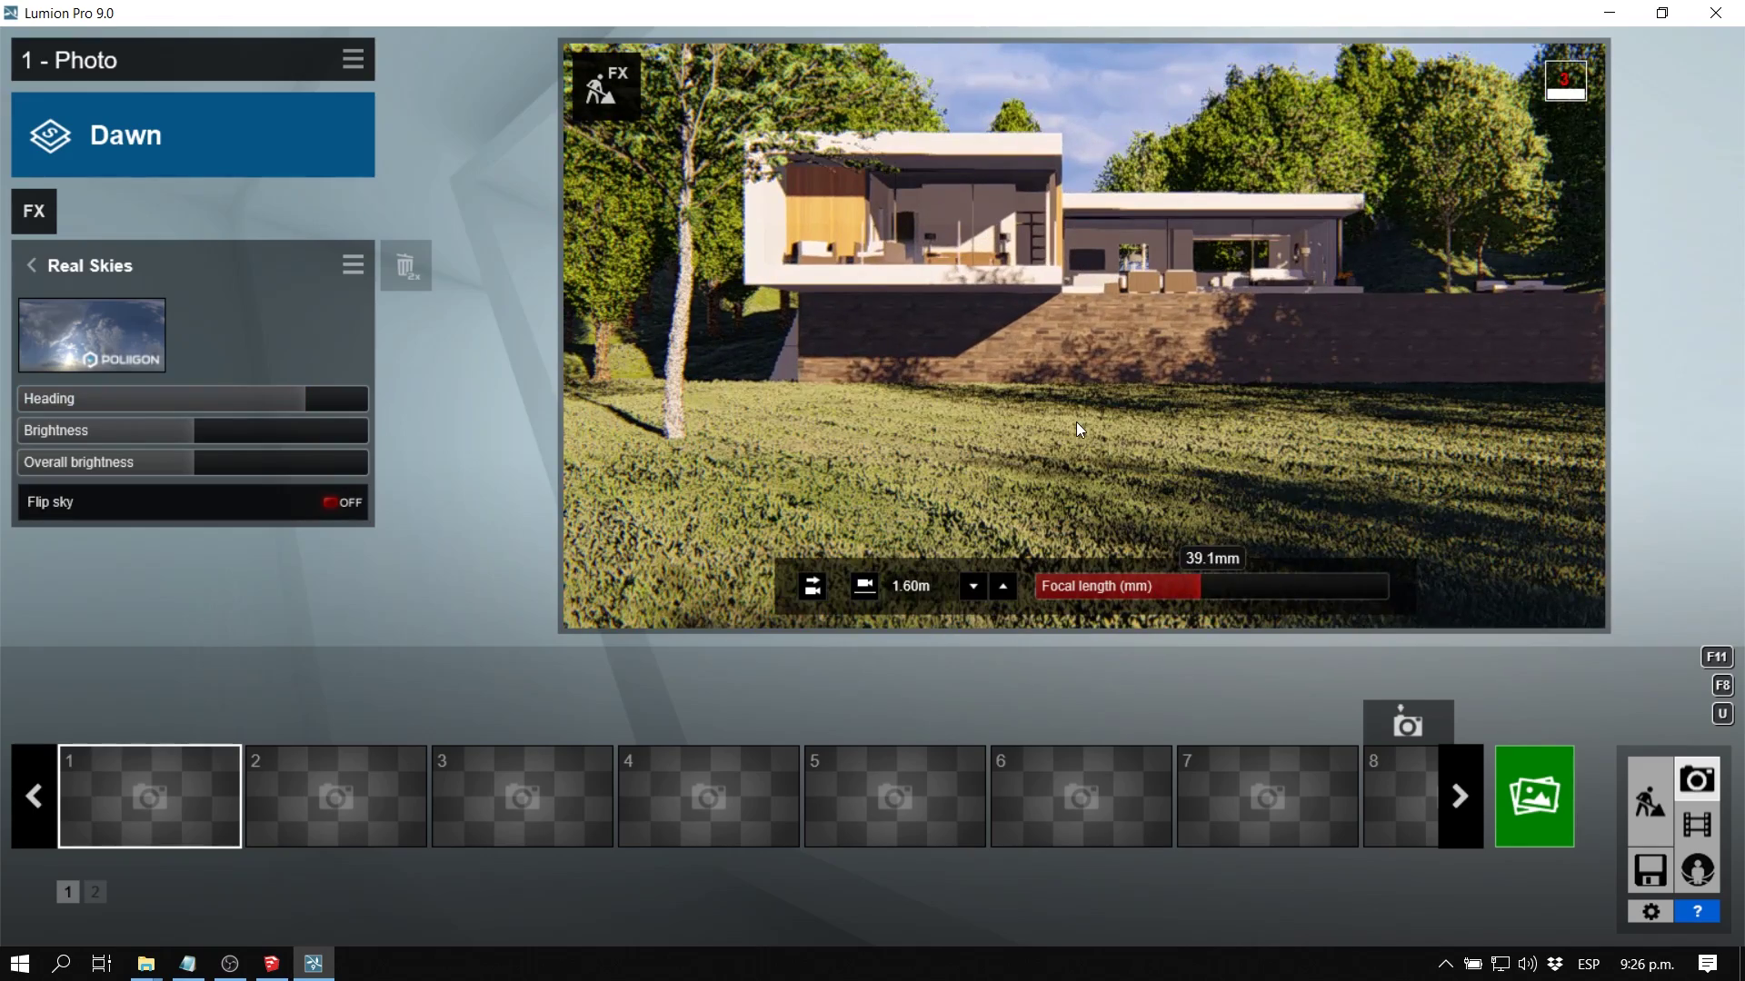
Reframe the house from farther back on the lawn, clear of the tree trunks, at a camera height of about 1.08 m
{"action": "key", "text": "s"}
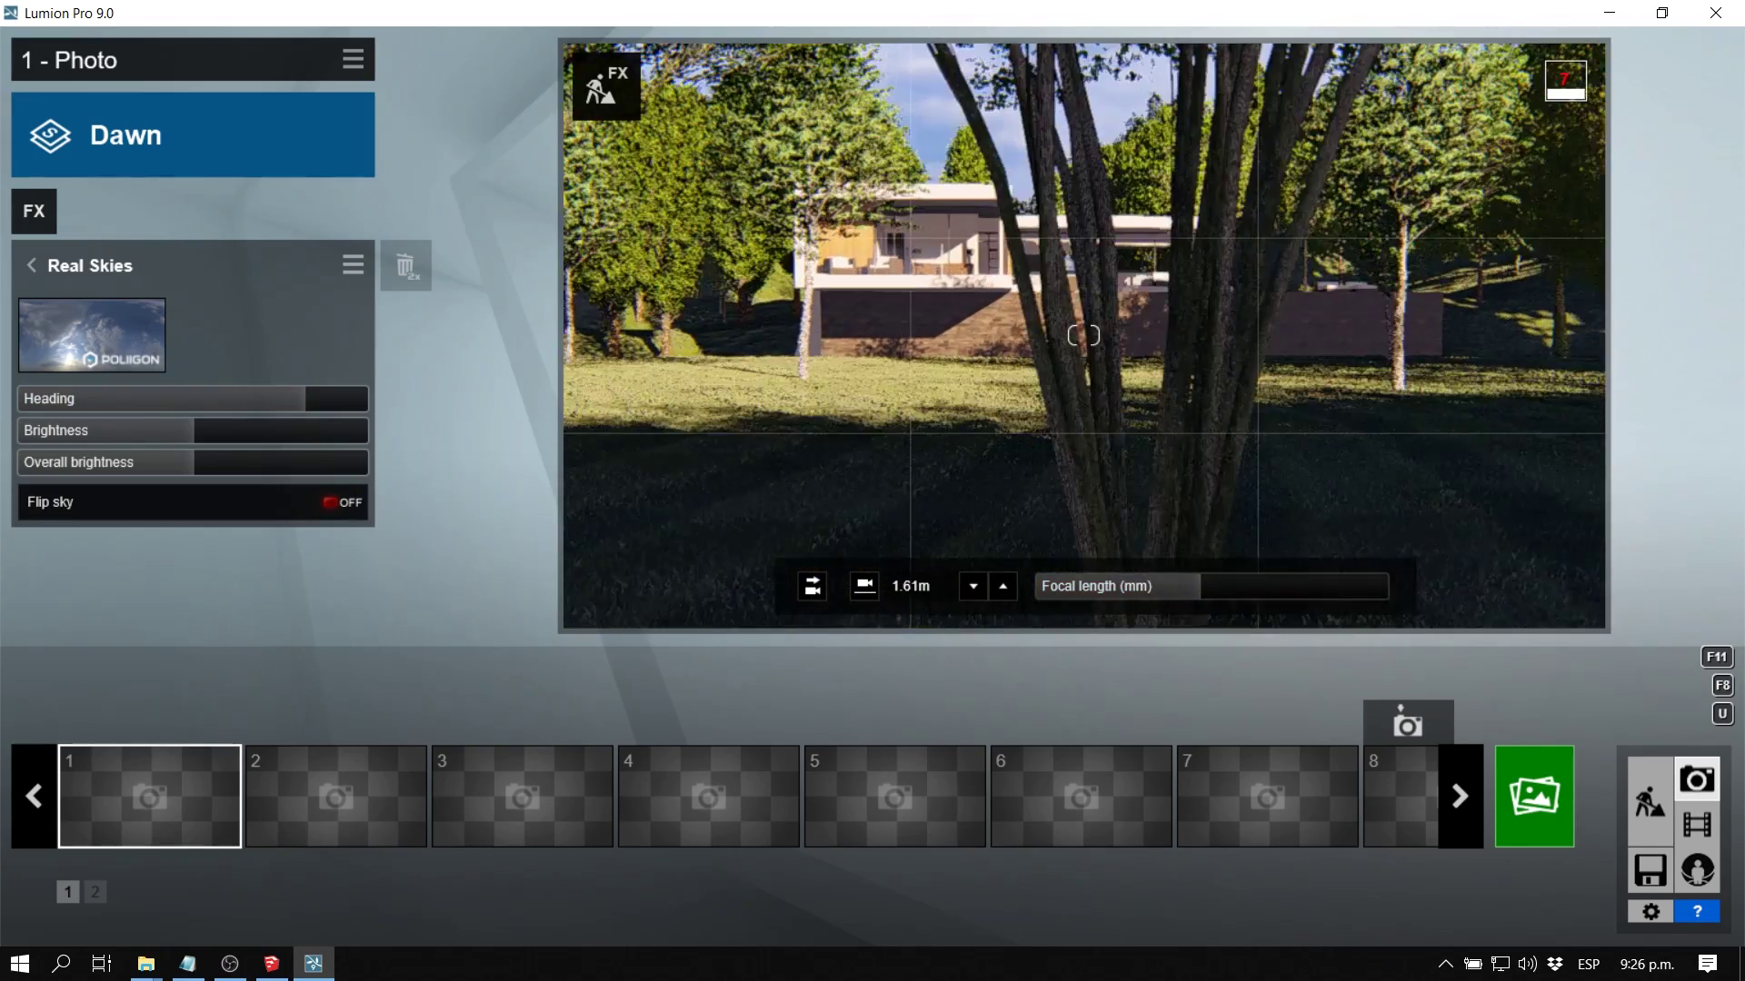
{"action": "key", "text": "w"}
{"action": "key", "text": "a"}
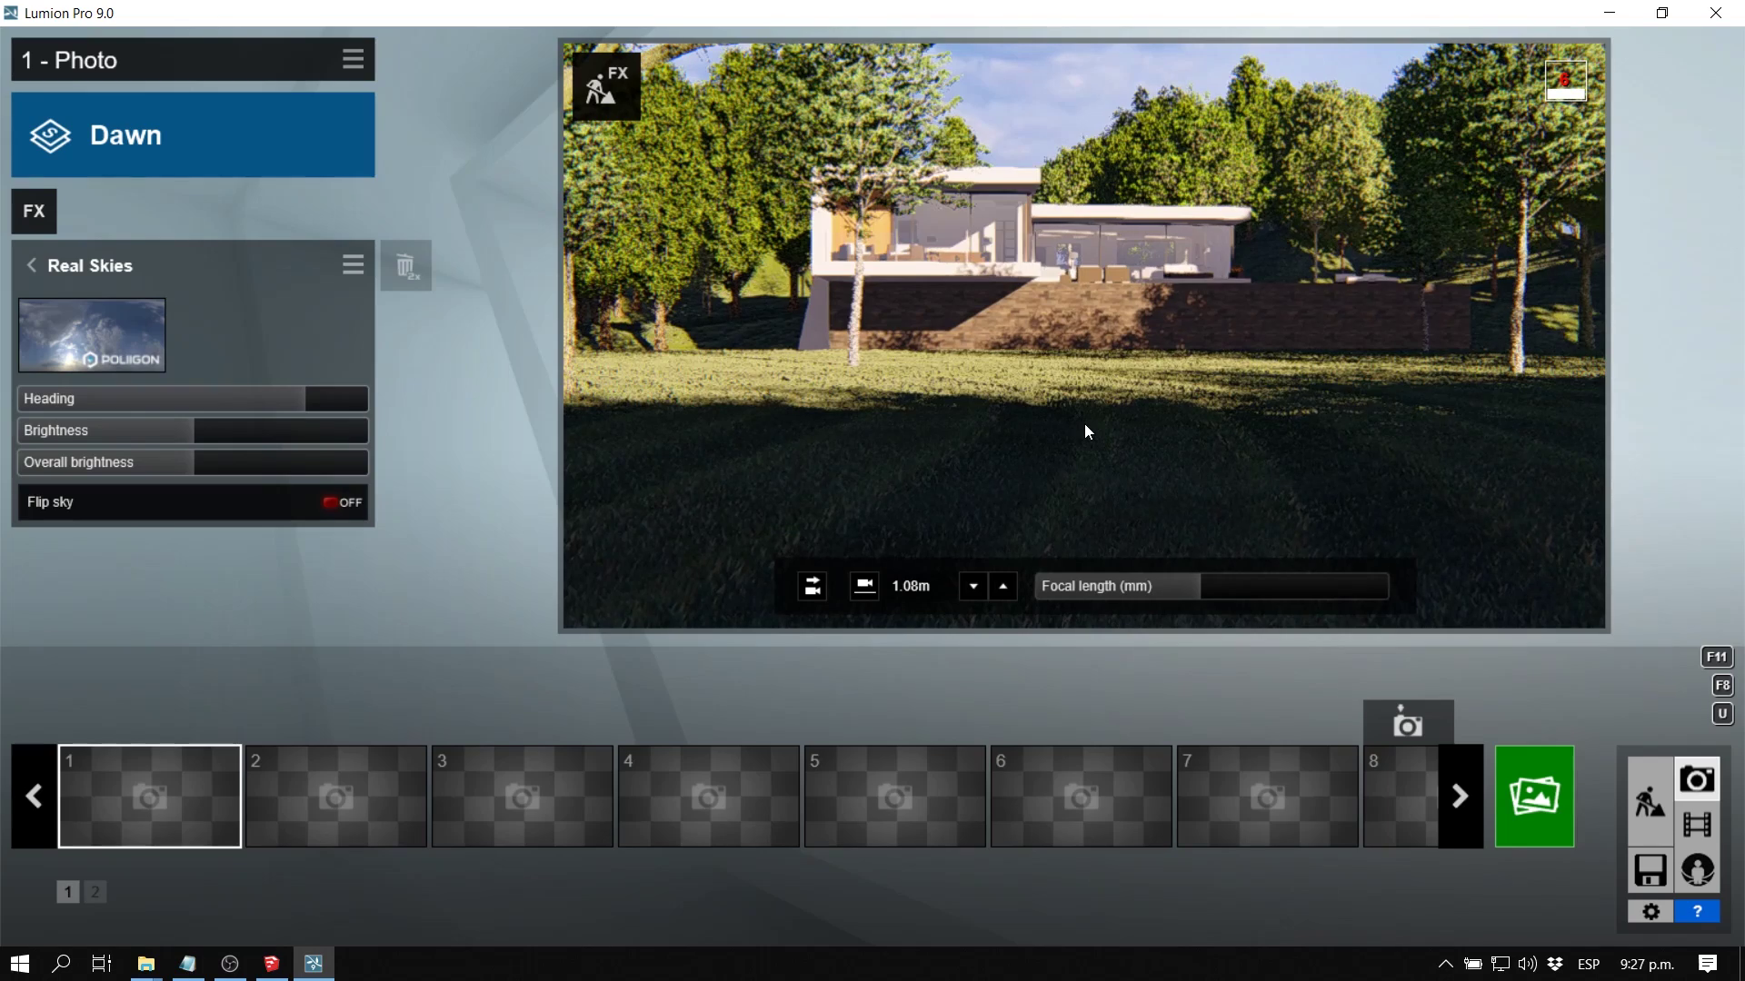
{"action": "mouse_move", "coordinate": [79, 734]}
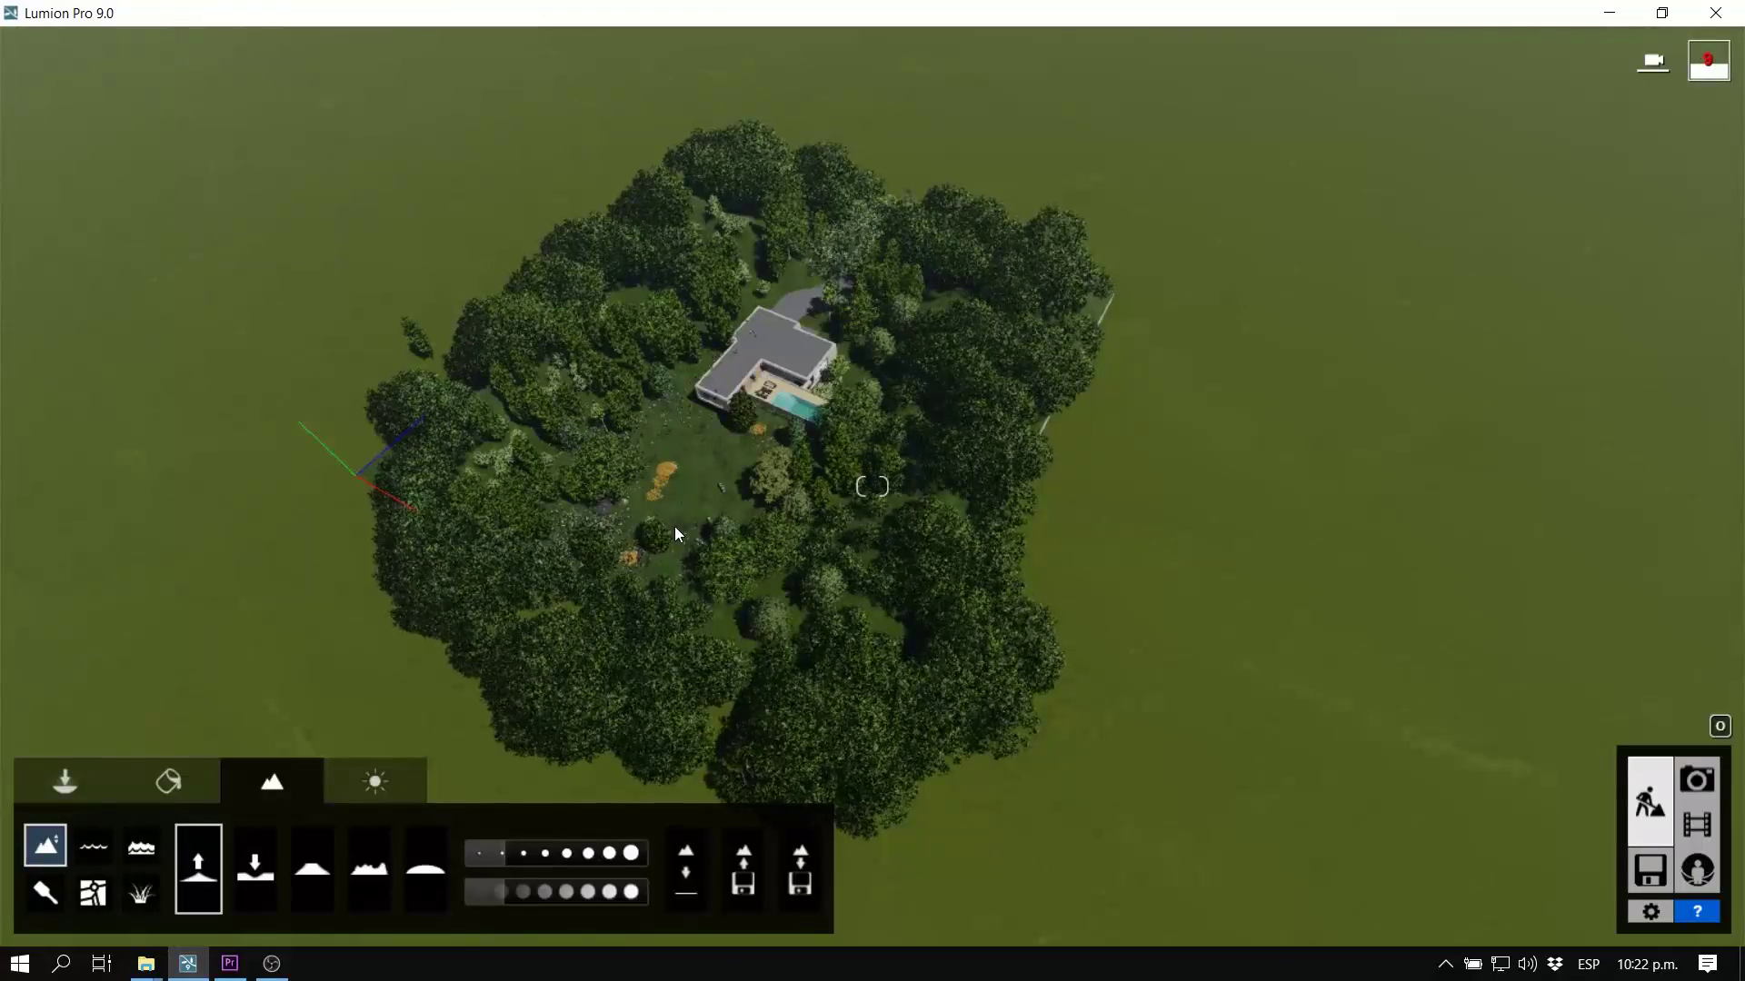
Fly over the forest and down into the clearing to examine the trees, grass, cows and flower patches around the house
{"action": "key", "text": "w"}
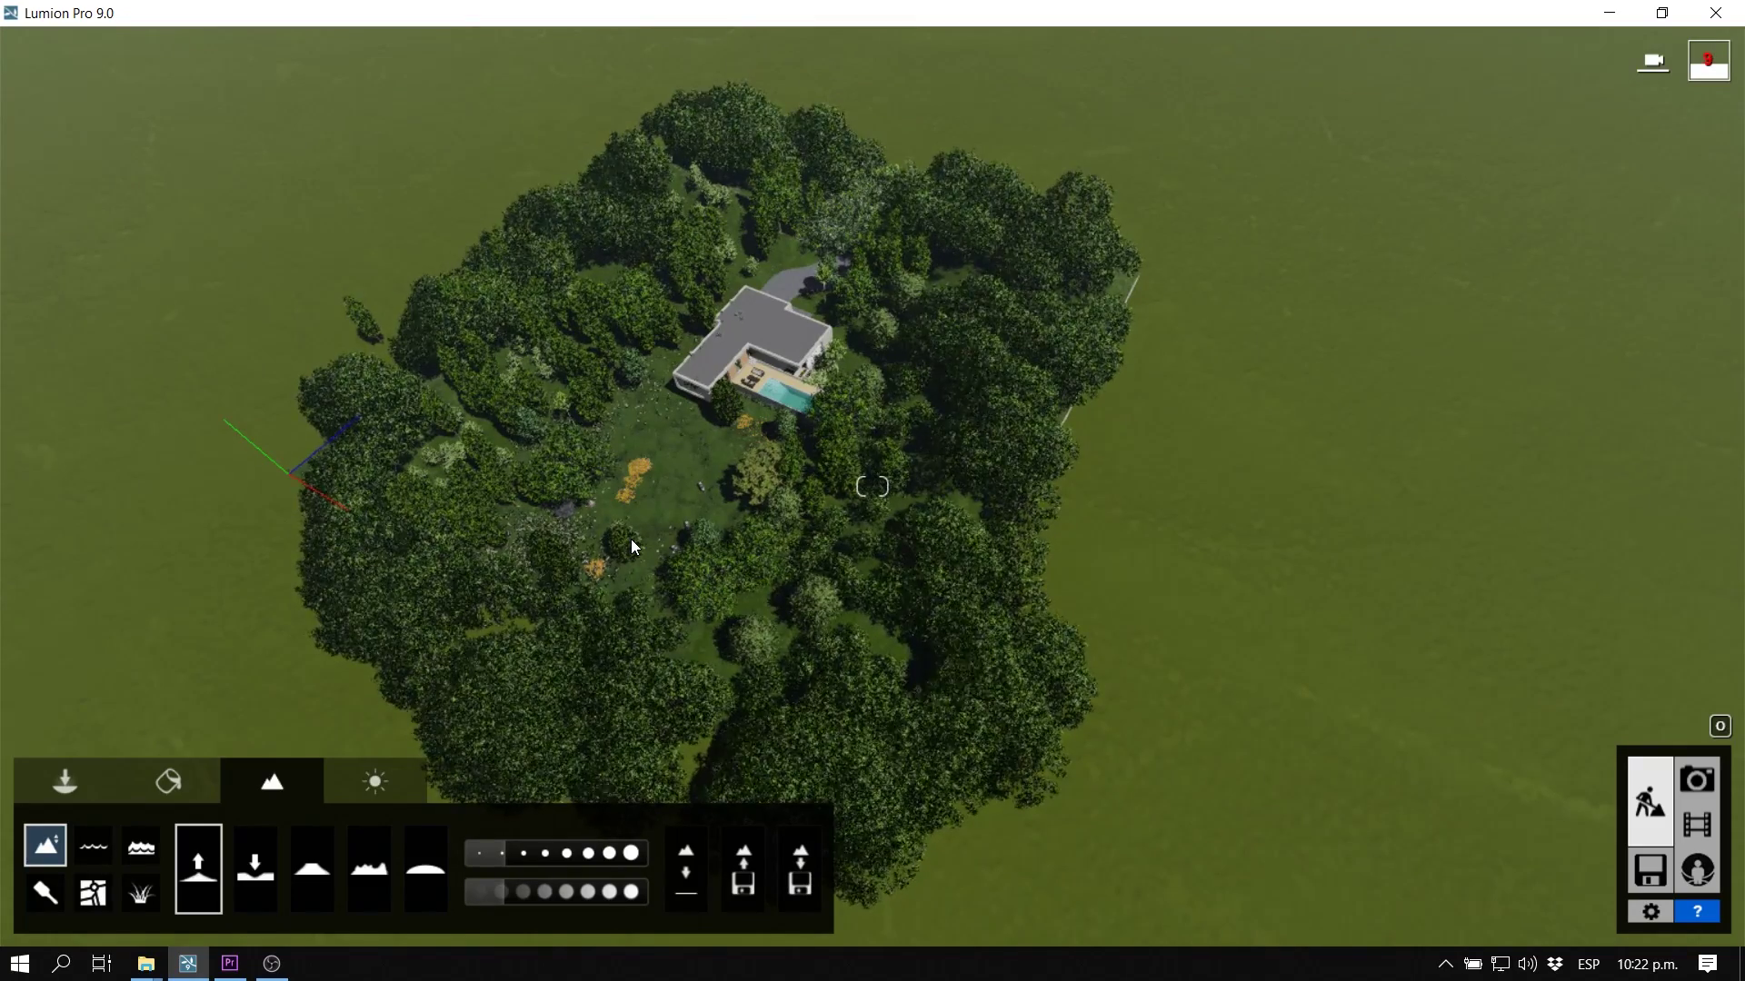
{"action": "right_click_drag", "start_coordinate": [630, 538], "coordinate": [571, 547]}
{"action": "key", "text": "a"}
{"action": "key", "text": "w"}
{"action": "key", "text": "w"}
{"action": "key", "text": "w"}
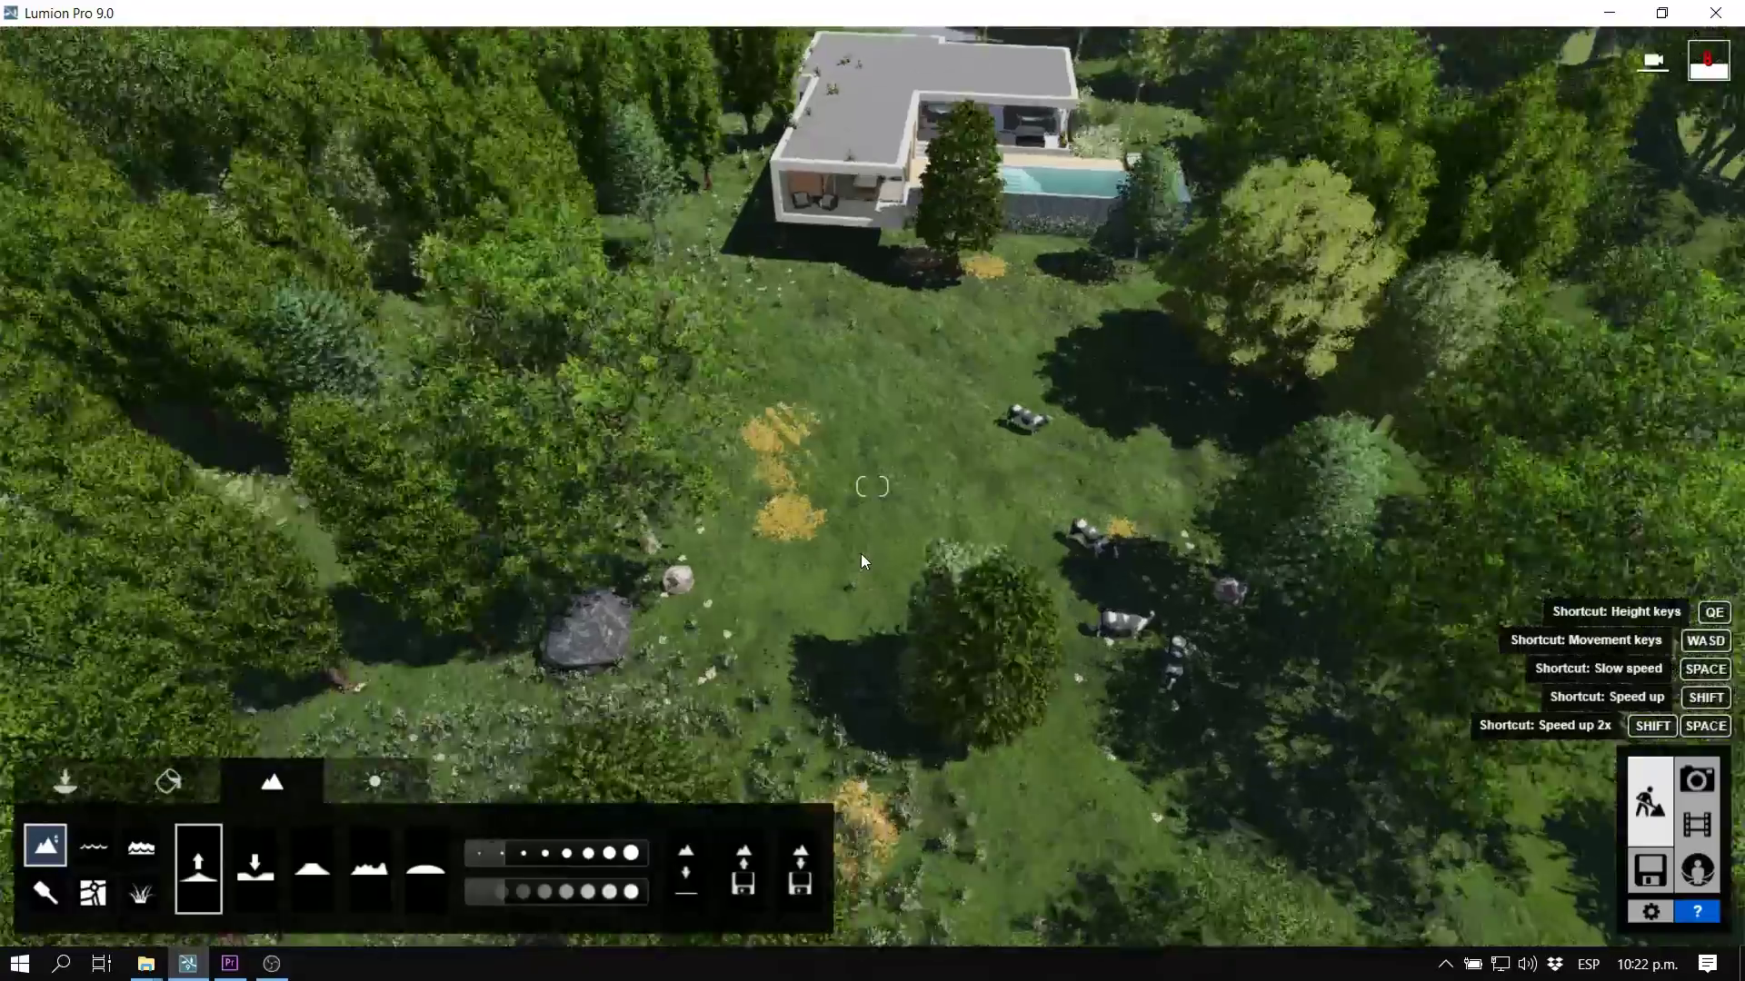
{"action": "key", "text": "w"}
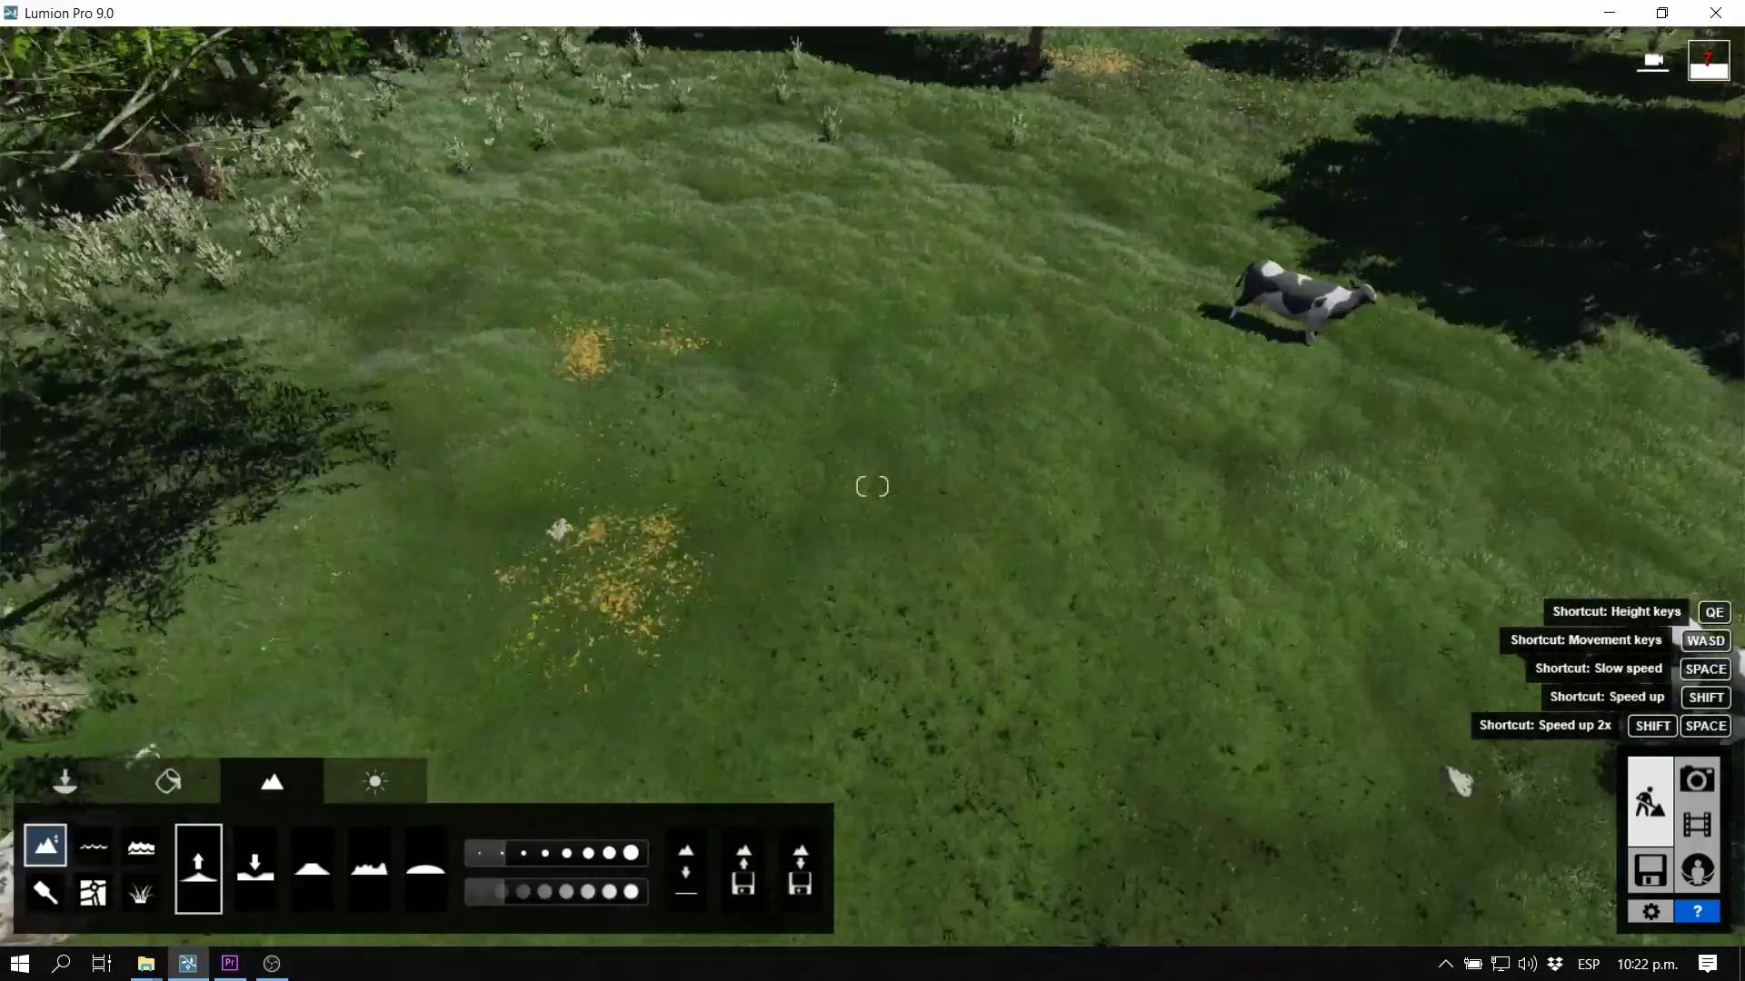
{"action": "key", "text": "w"}
{"action": "right_click_drag", "start_coordinate": [890, 500], "coordinate": [904, 385]}
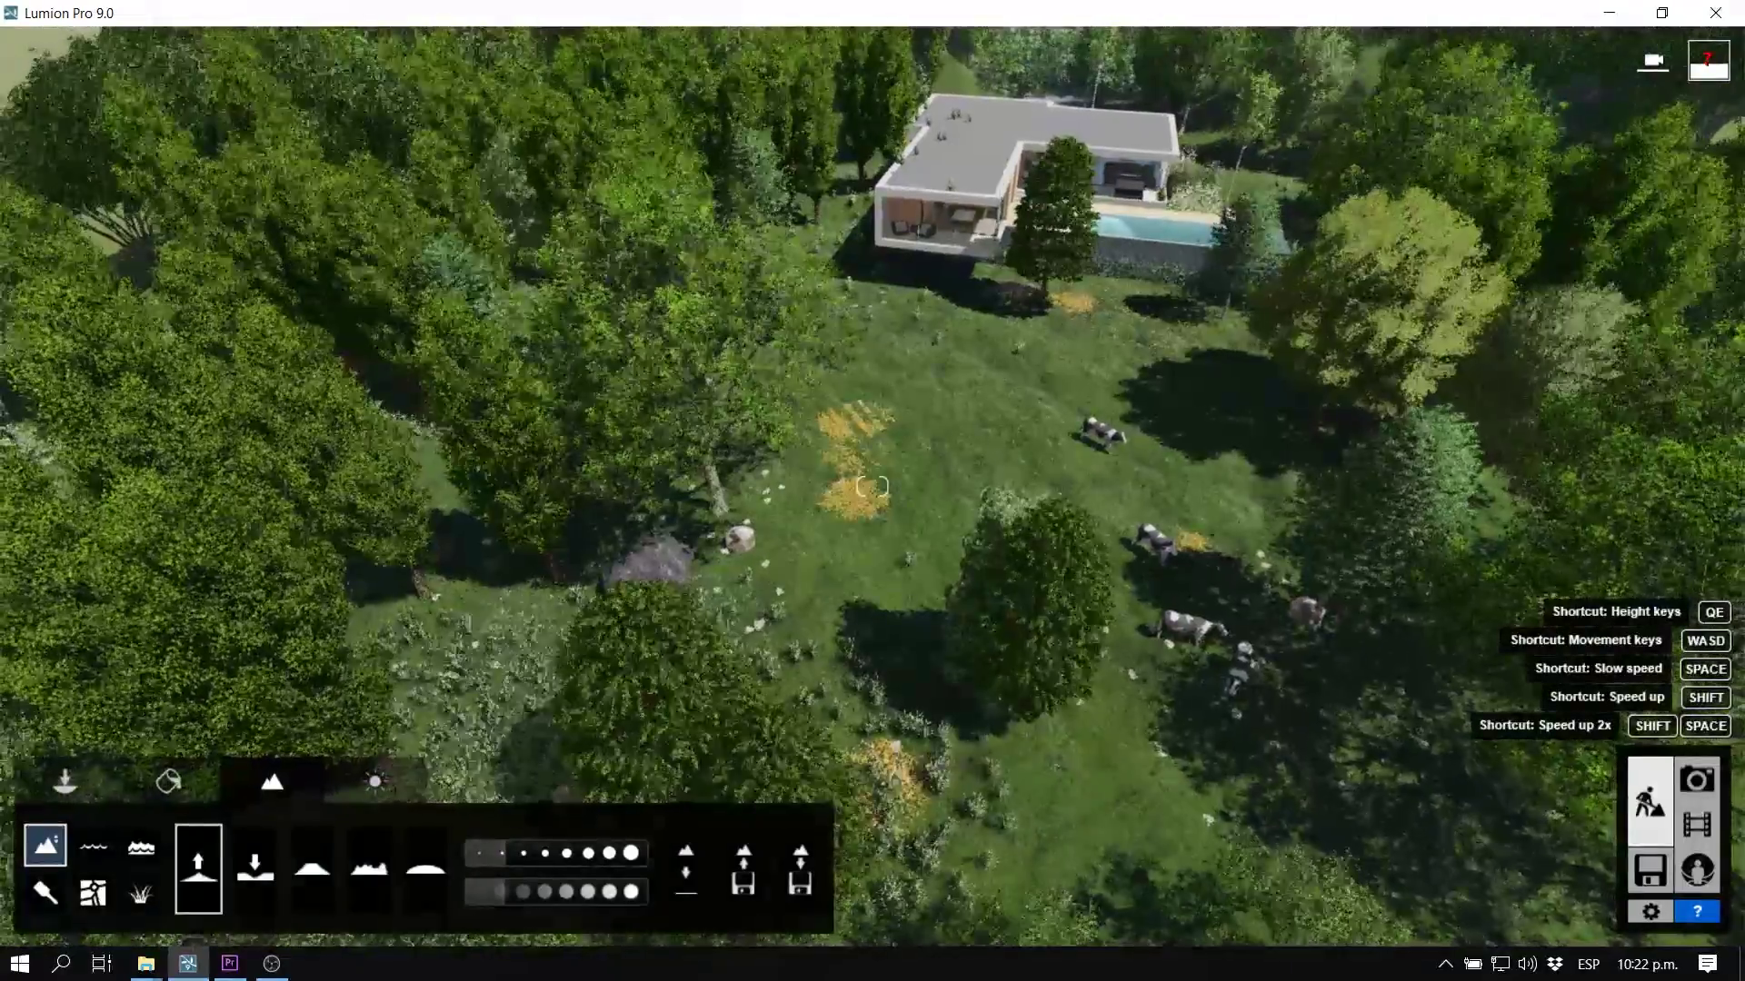
{"action": "key", "text": "w"}
{"action": "right_click_drag", "start_coordinate": [904, 384], "coordinate": [776, 350]}
{"action": "key", "text": "w"}
{"action": "key", "text": "d"}
{"action": "key", "text": "e"}
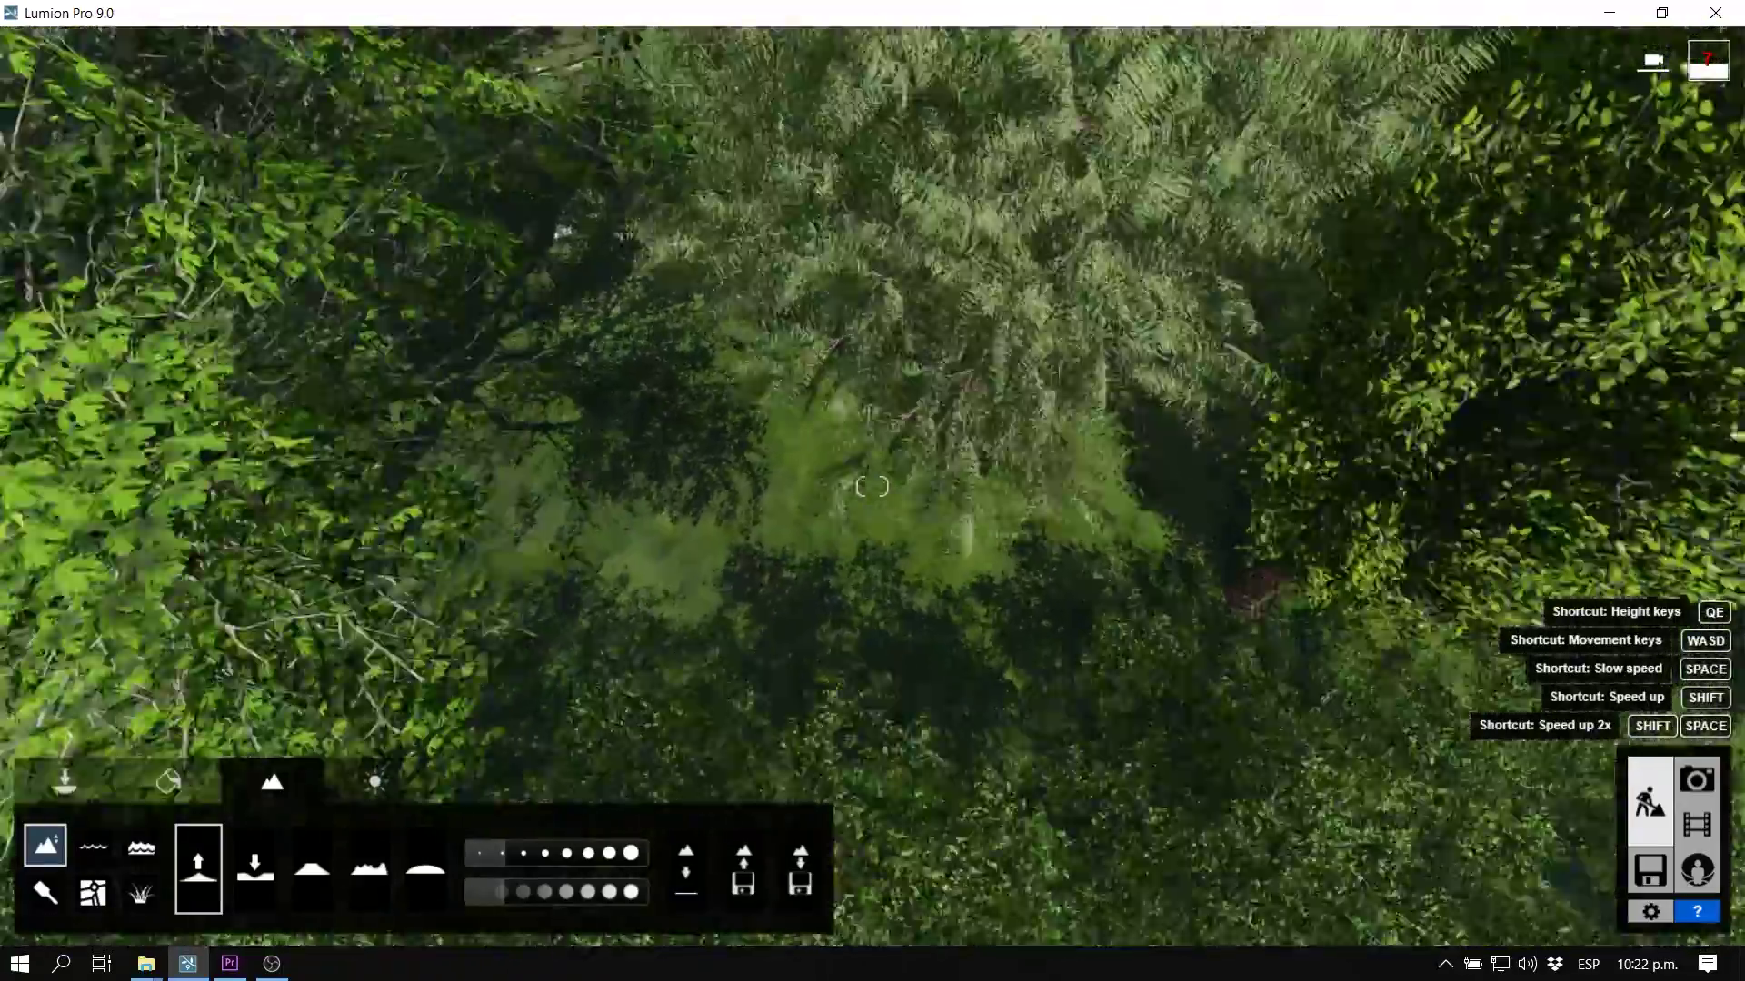
Fly over the clearing and pull back high above the forest to examine the house and the whole planted site
{"action": "key", "text": "q"}
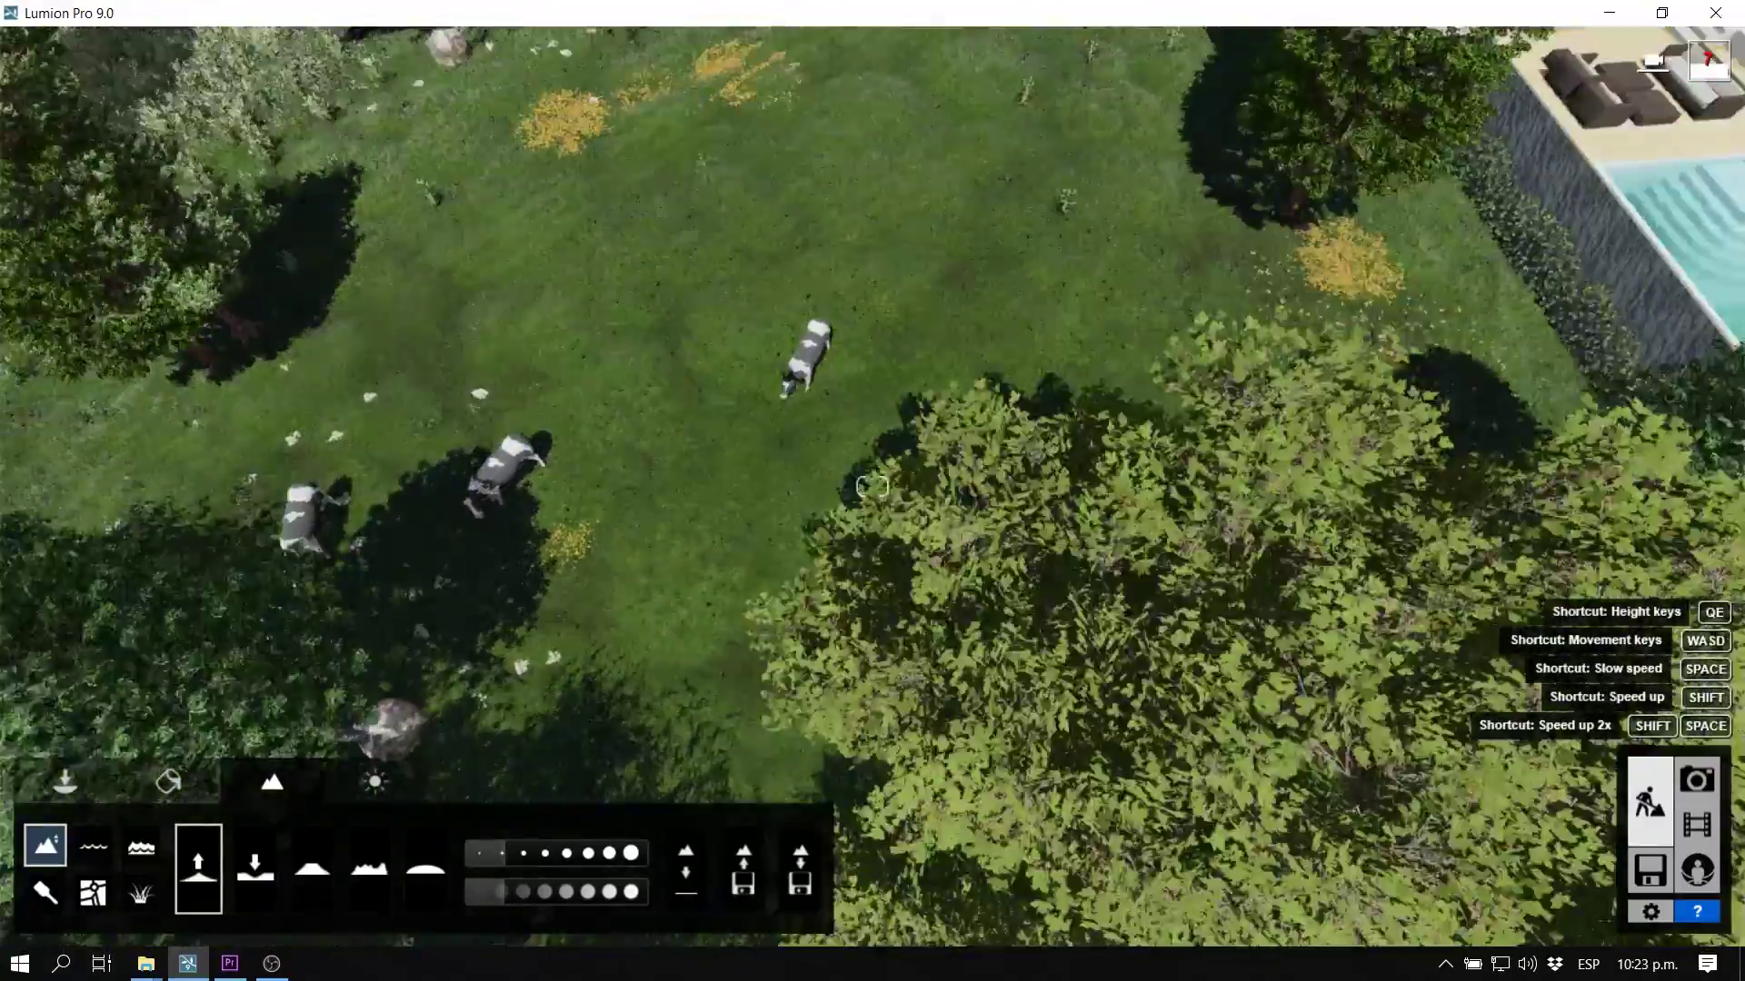
{"action": "right_click_drag", "start_coordinate": [999, 355], "coordinate": [1083, 322]}
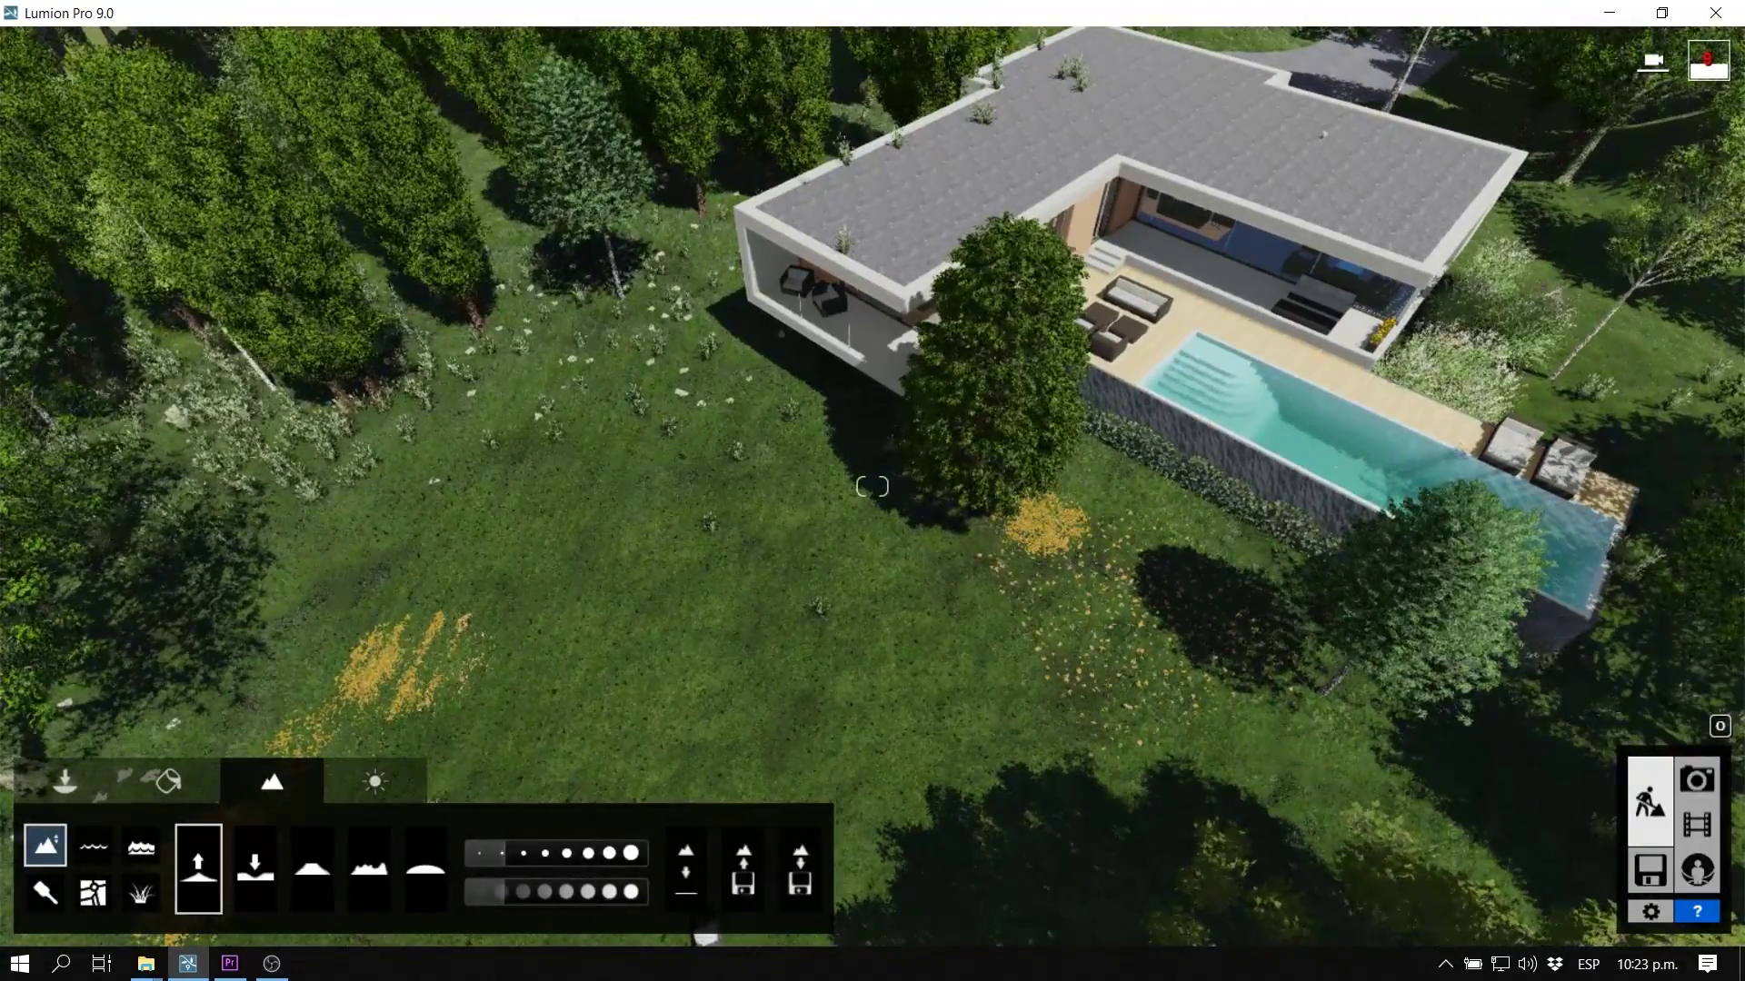
{"action": "right_click_drag", "start_coordinate": [1209, 219], "coordinate": [1029, 482]}
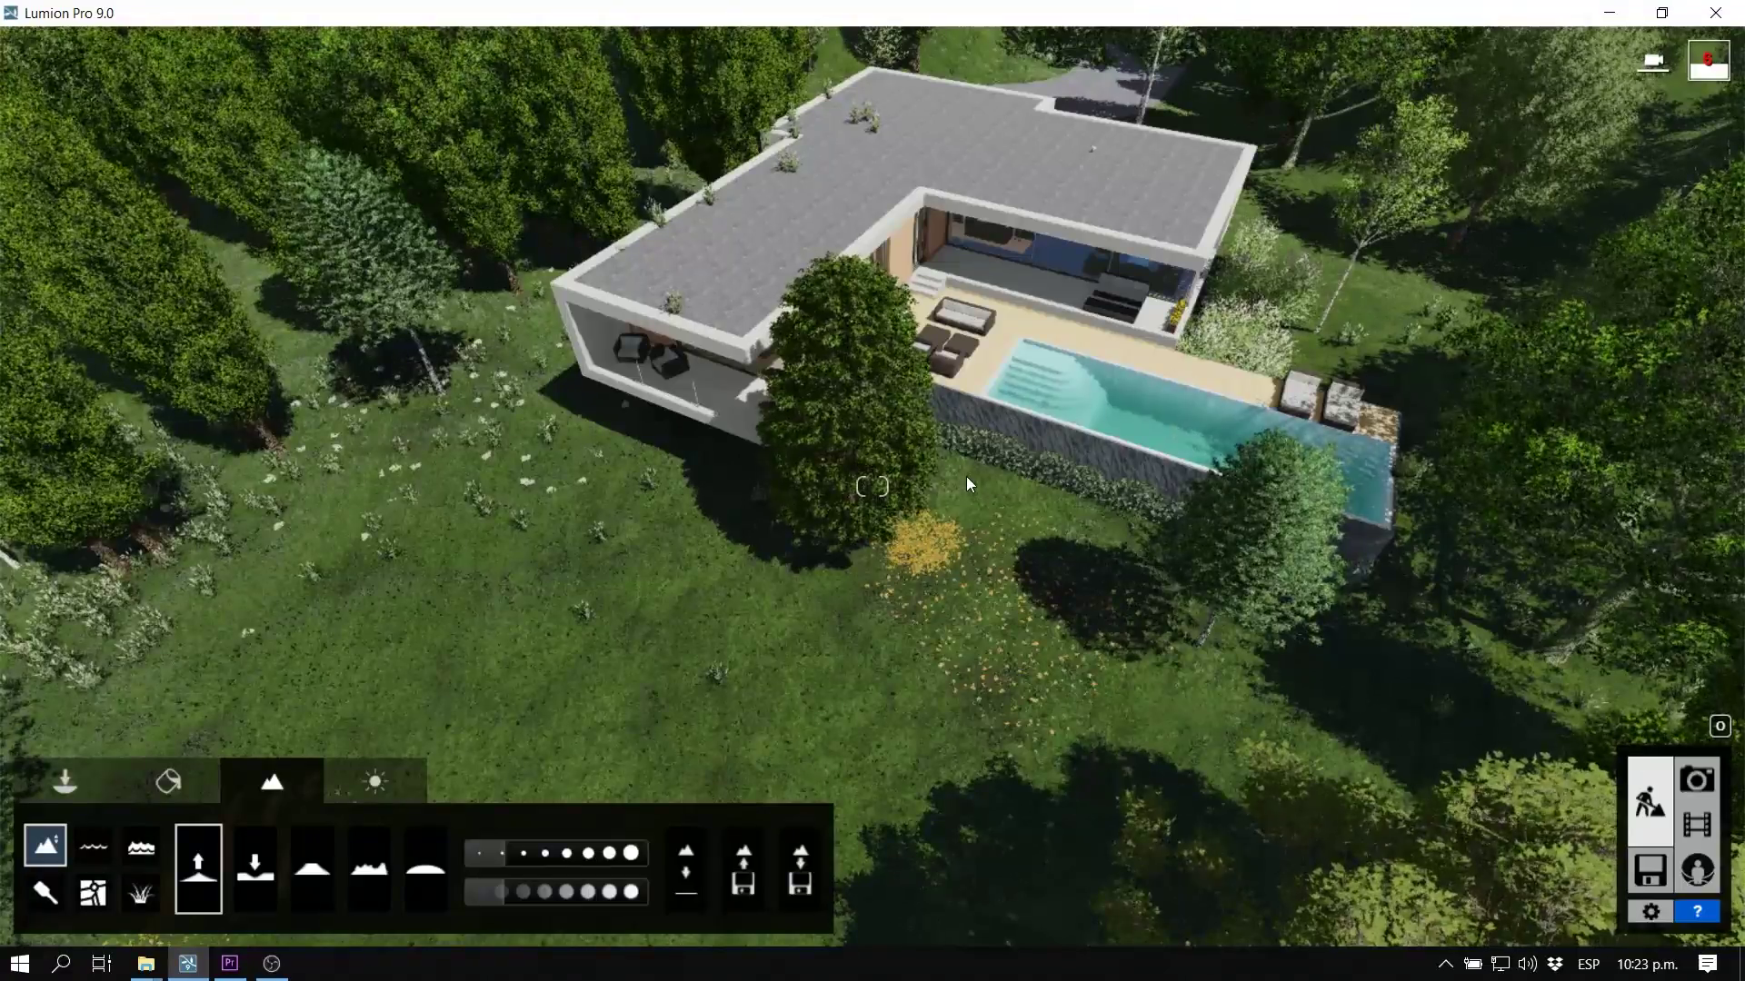
{"action": "scroll", "coordinate": [927, 478], "scroll_direction": "down", "scroll_amount": 5}
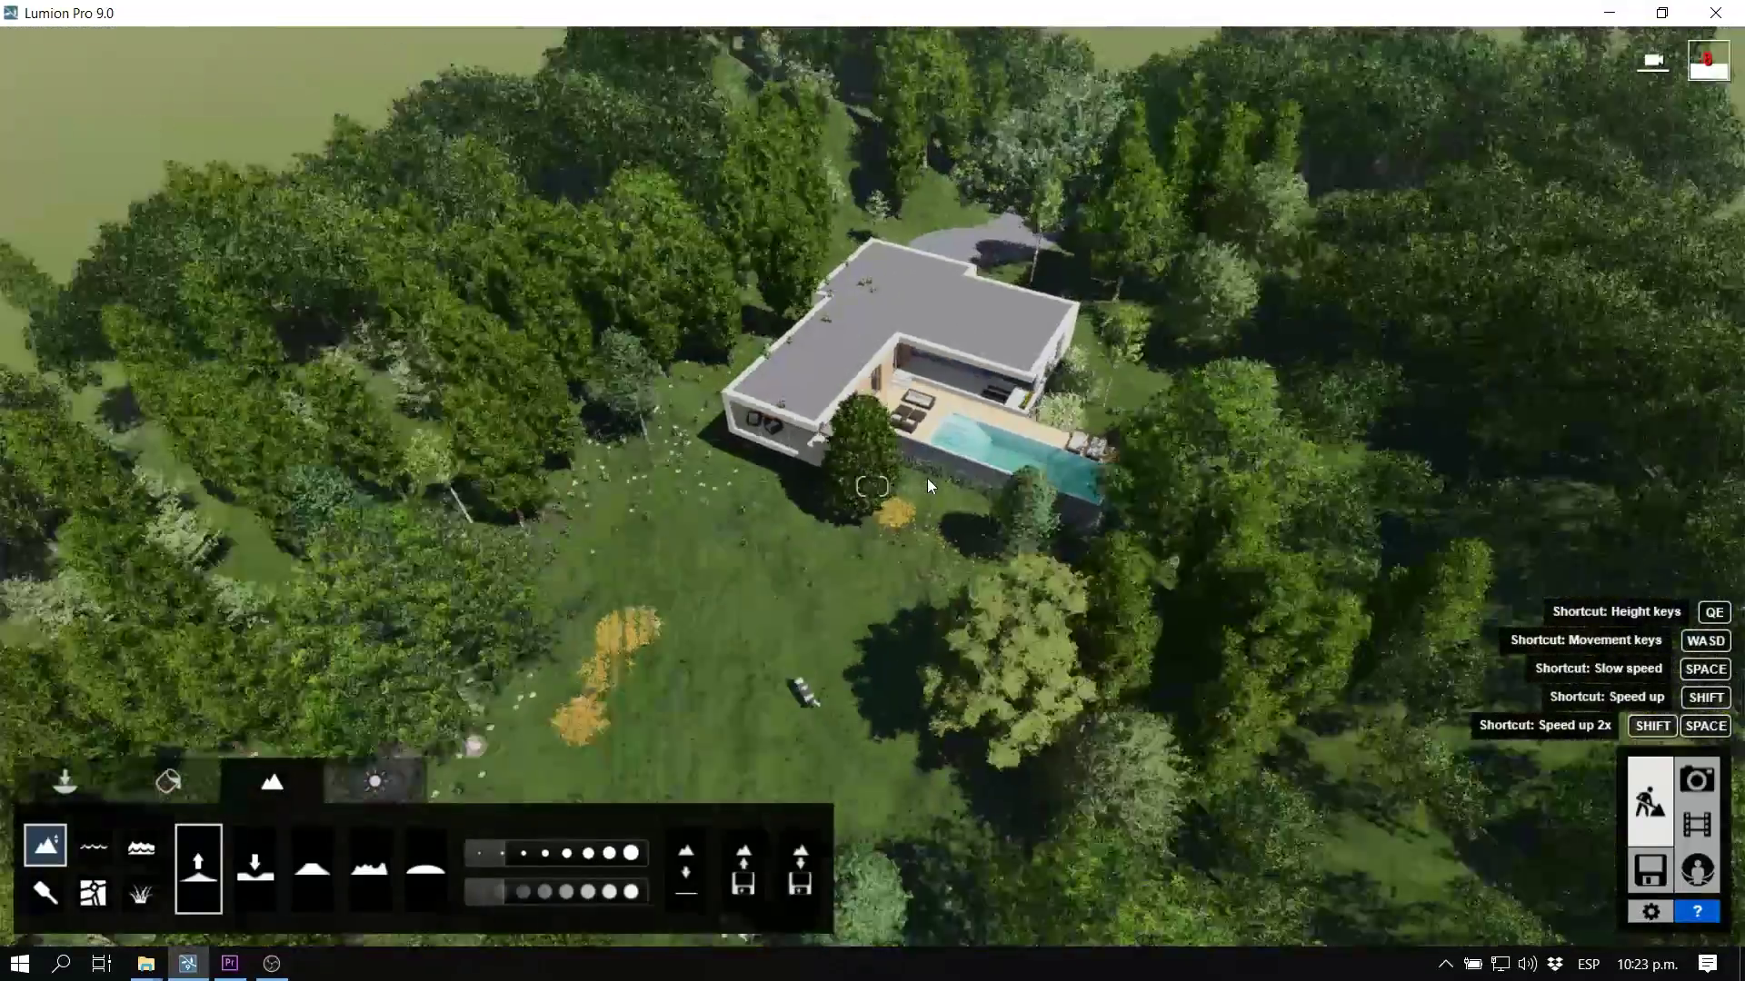
{"action": "scroll", "coordinate": [927, 478], "scroll_direction": "down", "scroll_amount": 5}
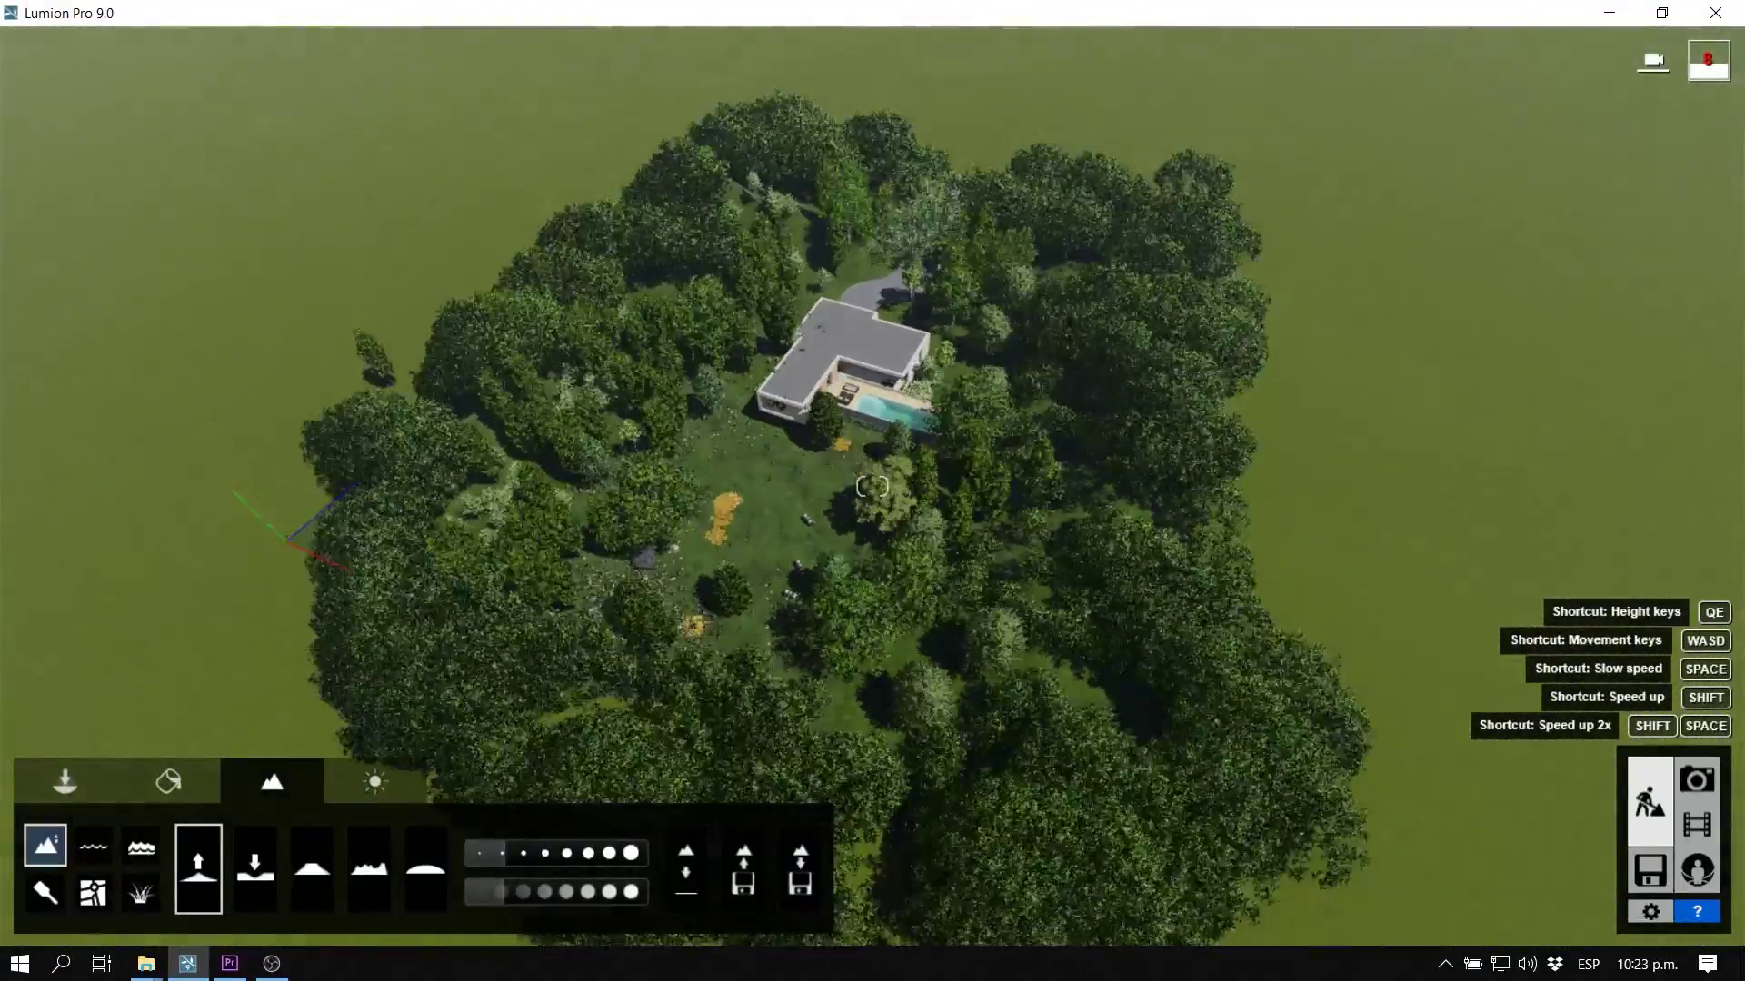
{"action": "right_click_drag", "start_coordinate": [872, 486], "coordinate": [825, 633]}
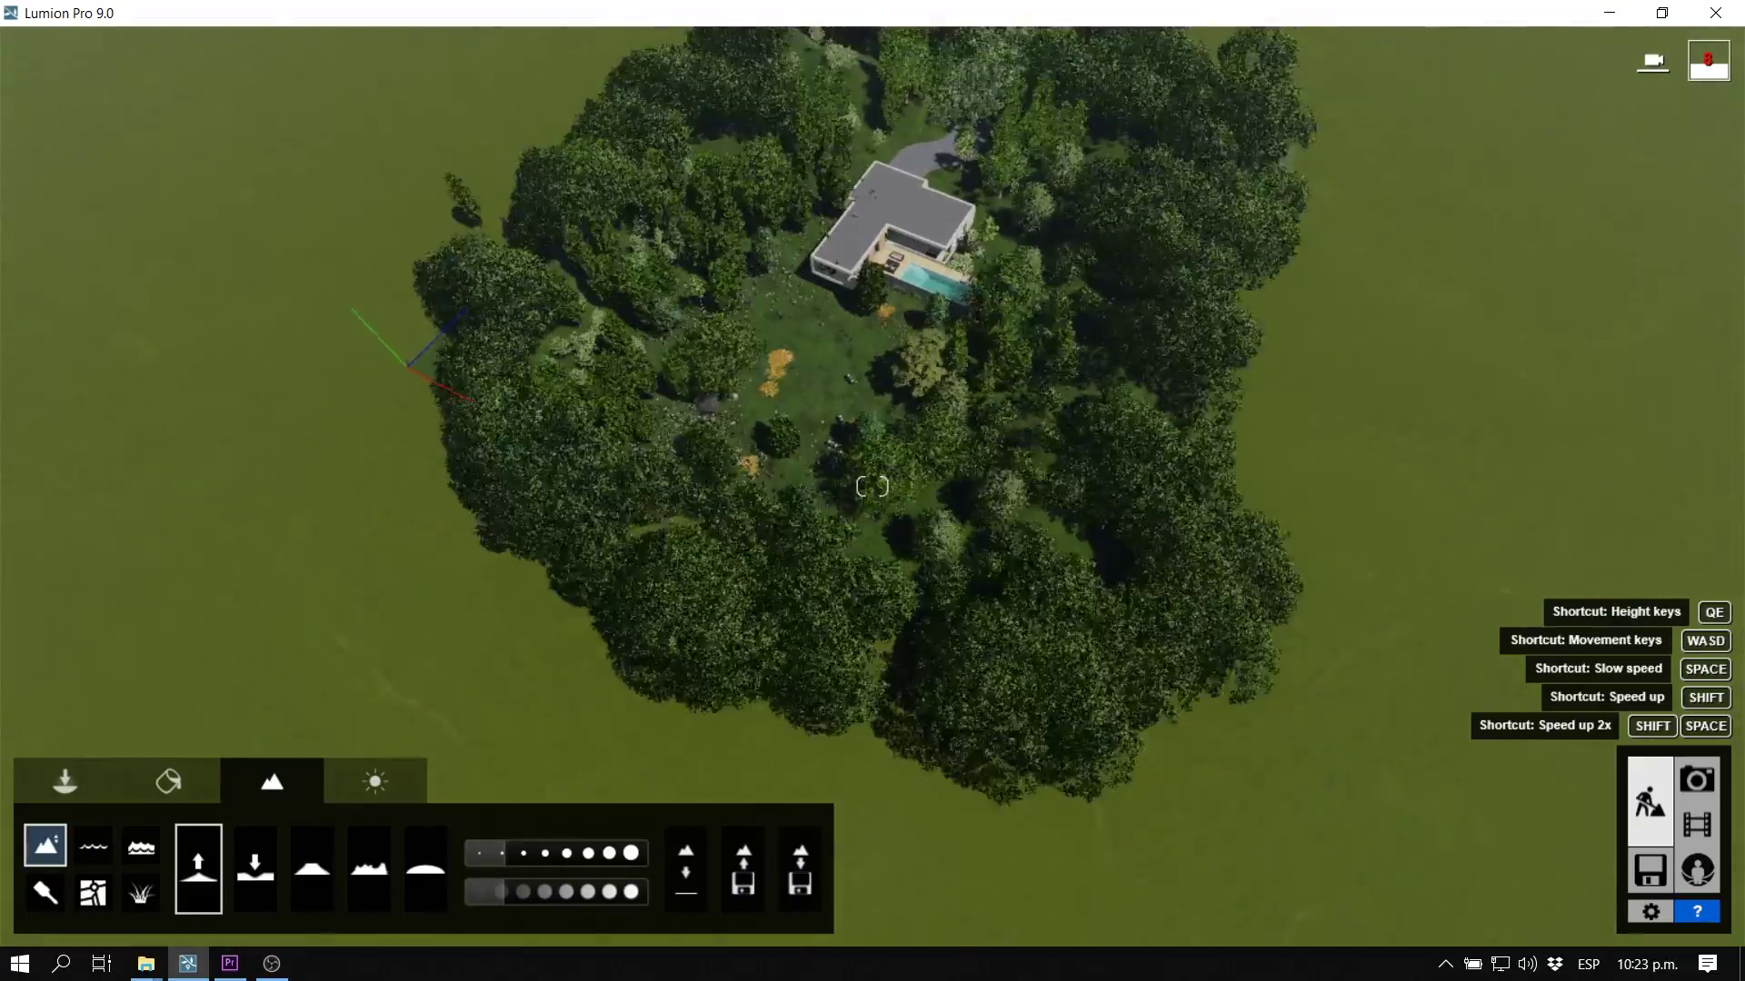
{"action": "scroll", "coordinate": [891, 456], "scroll_direction": "up", "scroll_amount": 5}
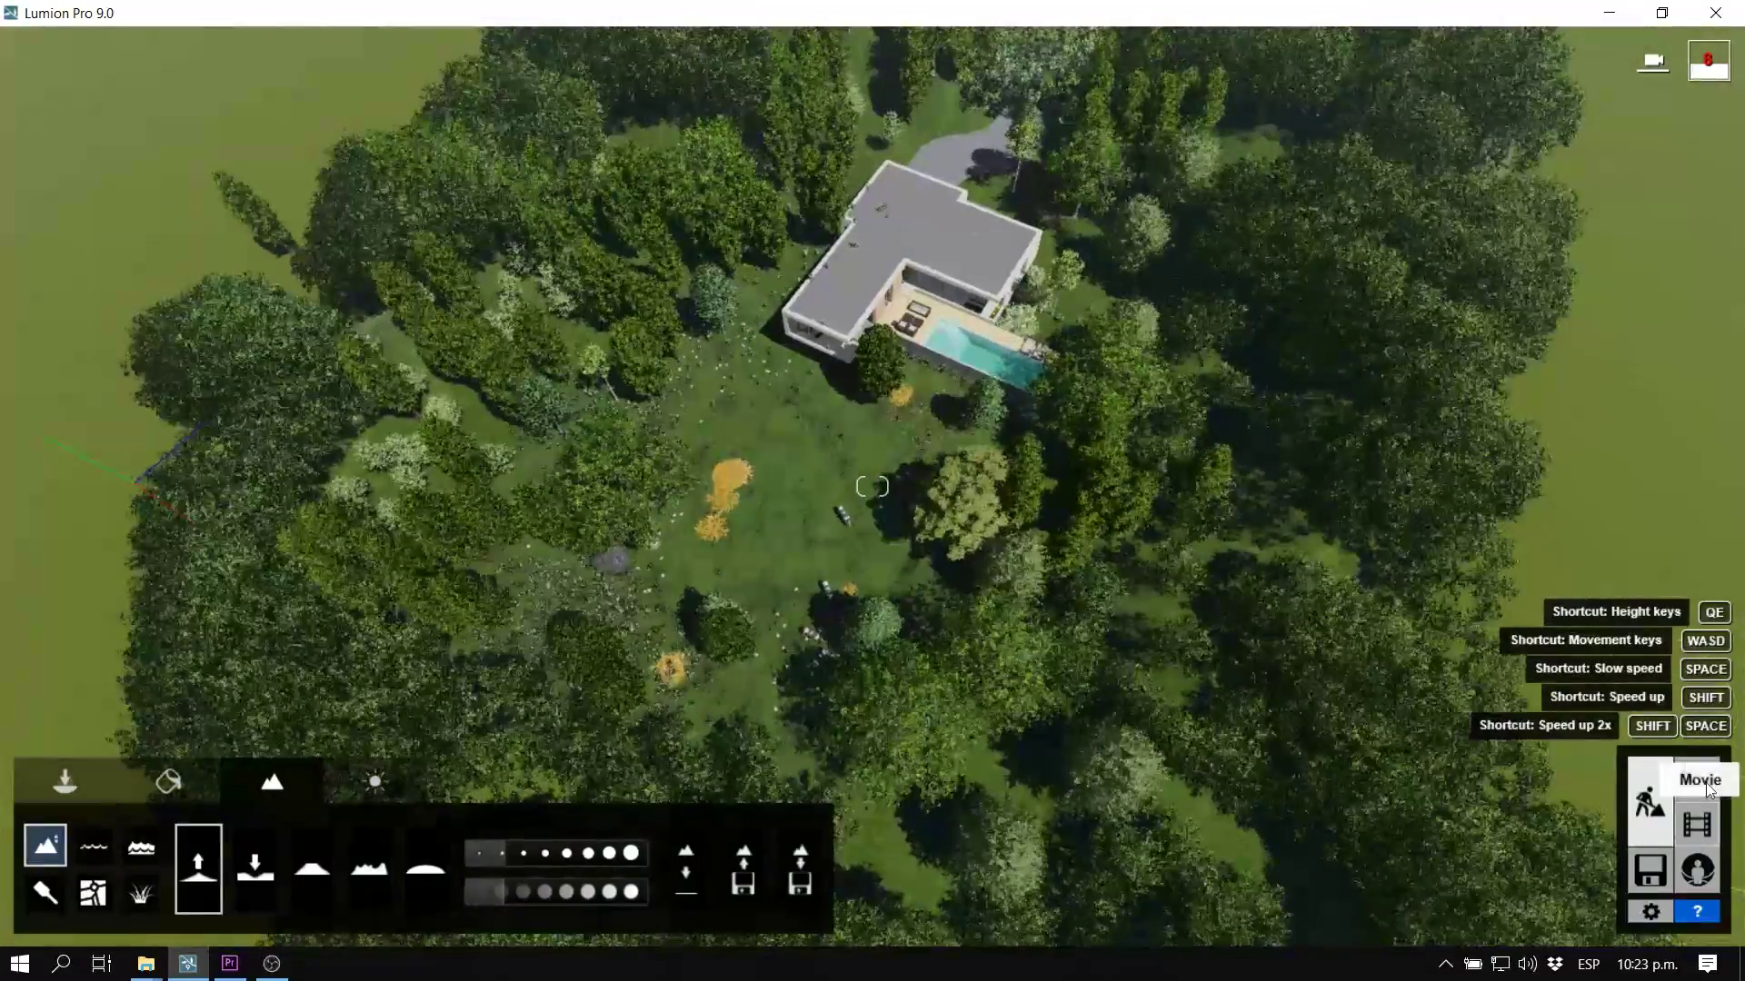
Review saved photos 1 and 2 in Photo mode, going through all three effect pages of photo 2
{"action": "left_click", "coordinate": [1708, 787]}
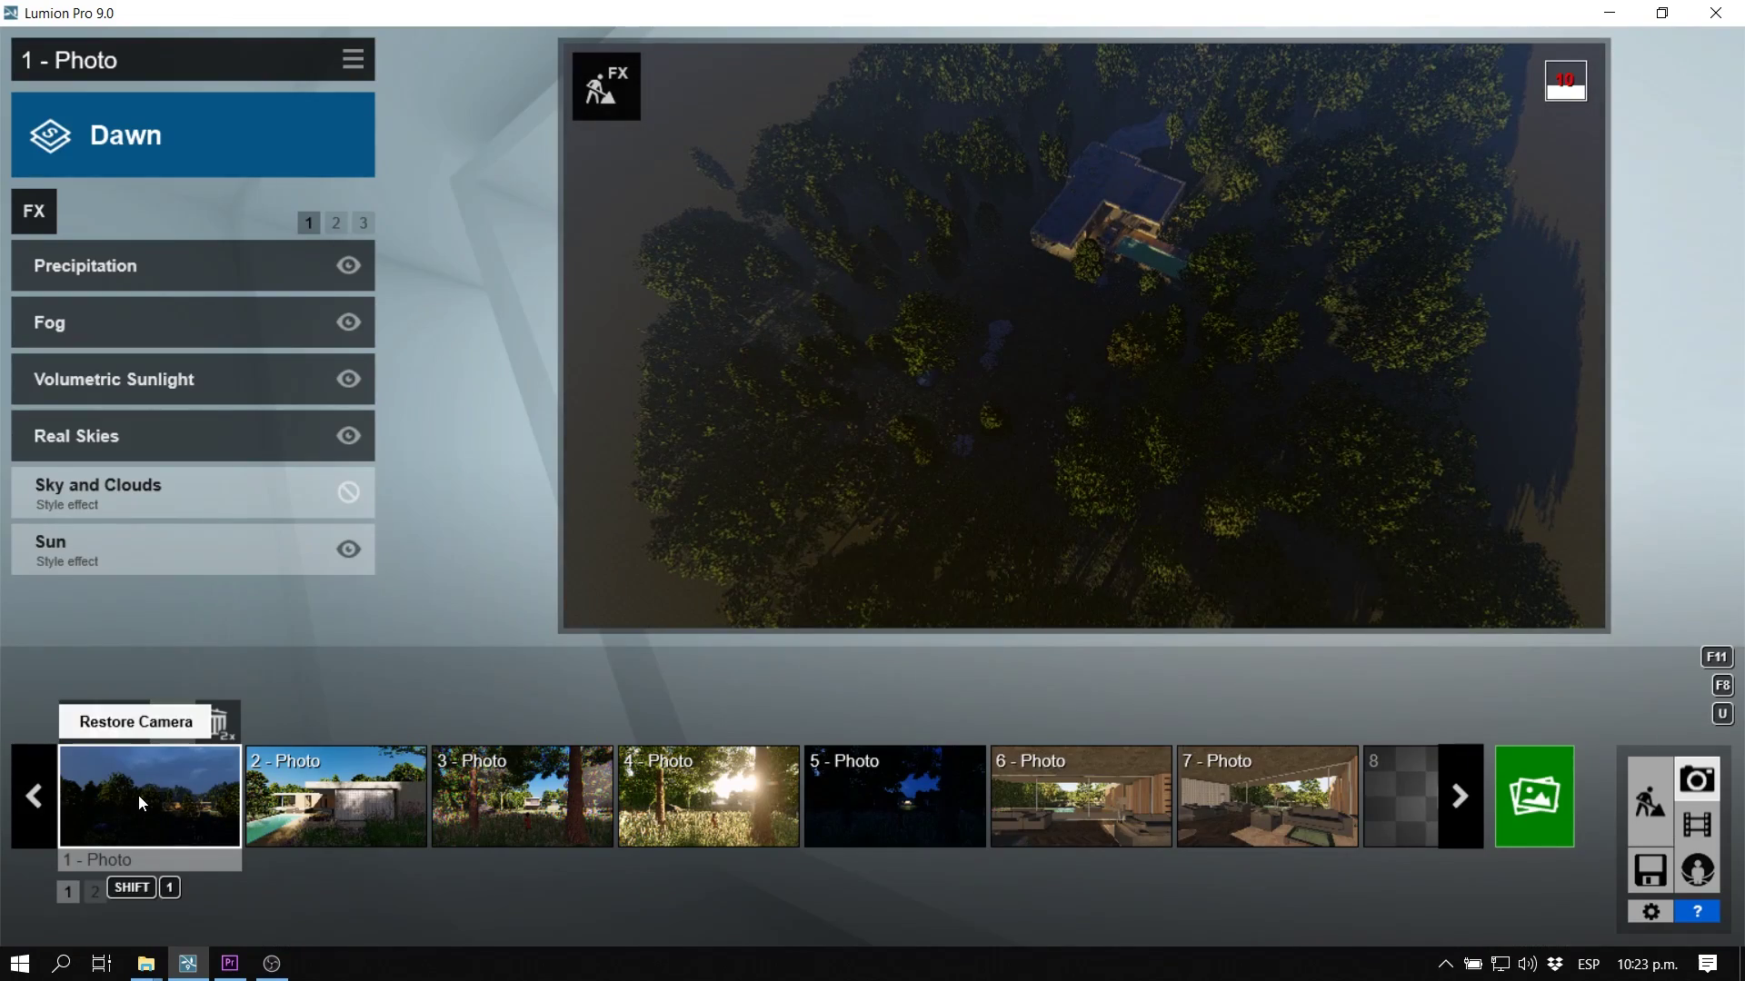
{"action": "left_click", "coordinate": [138, 794]}
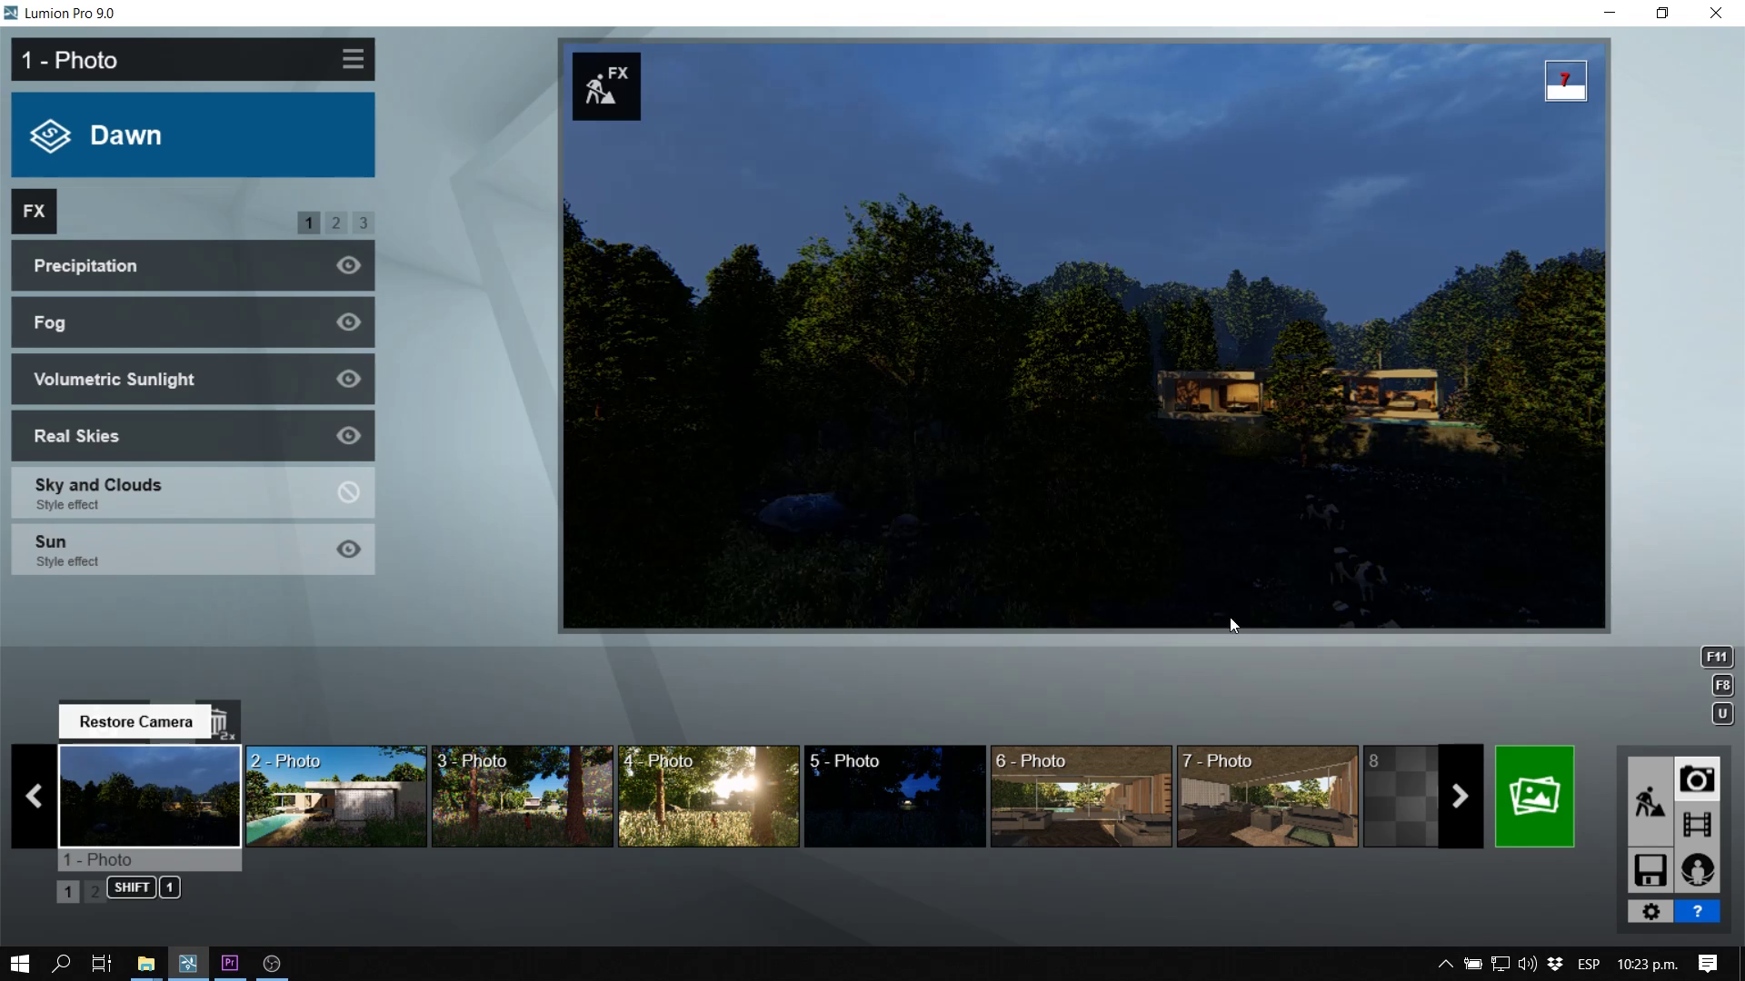
{"action": "left_click", "coordinate": [401, 781]}
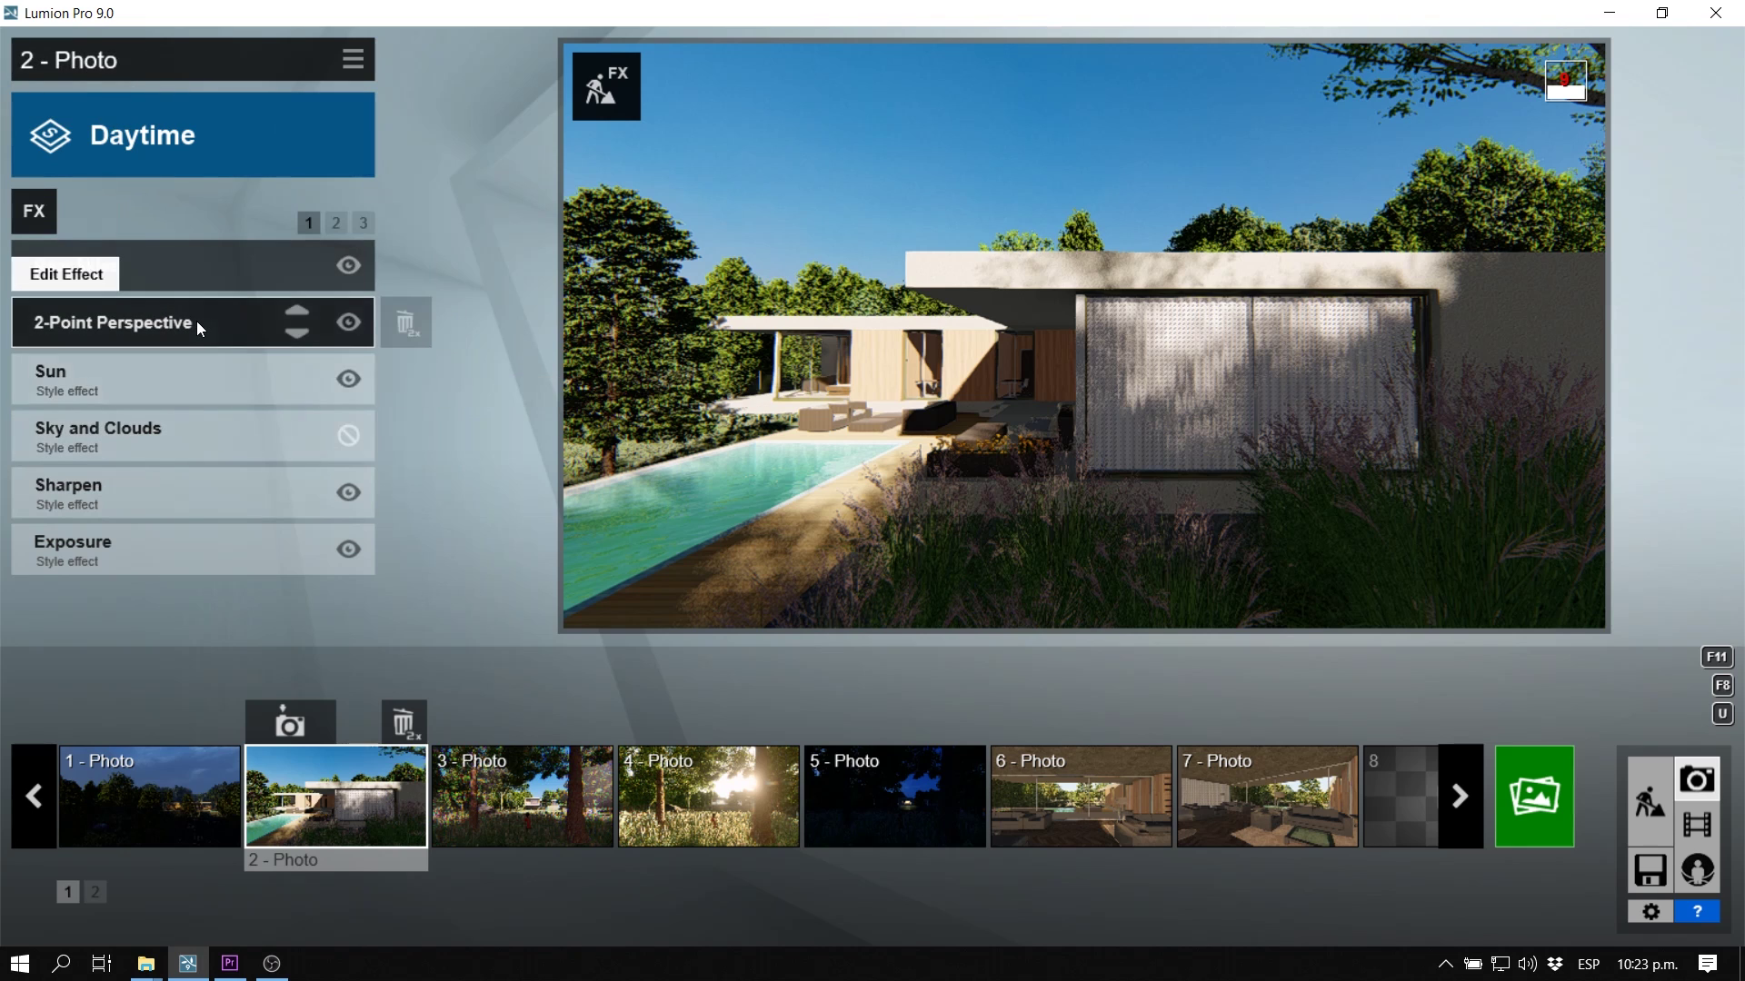
{"action": "left_click", "coordinate": [334, 224]}
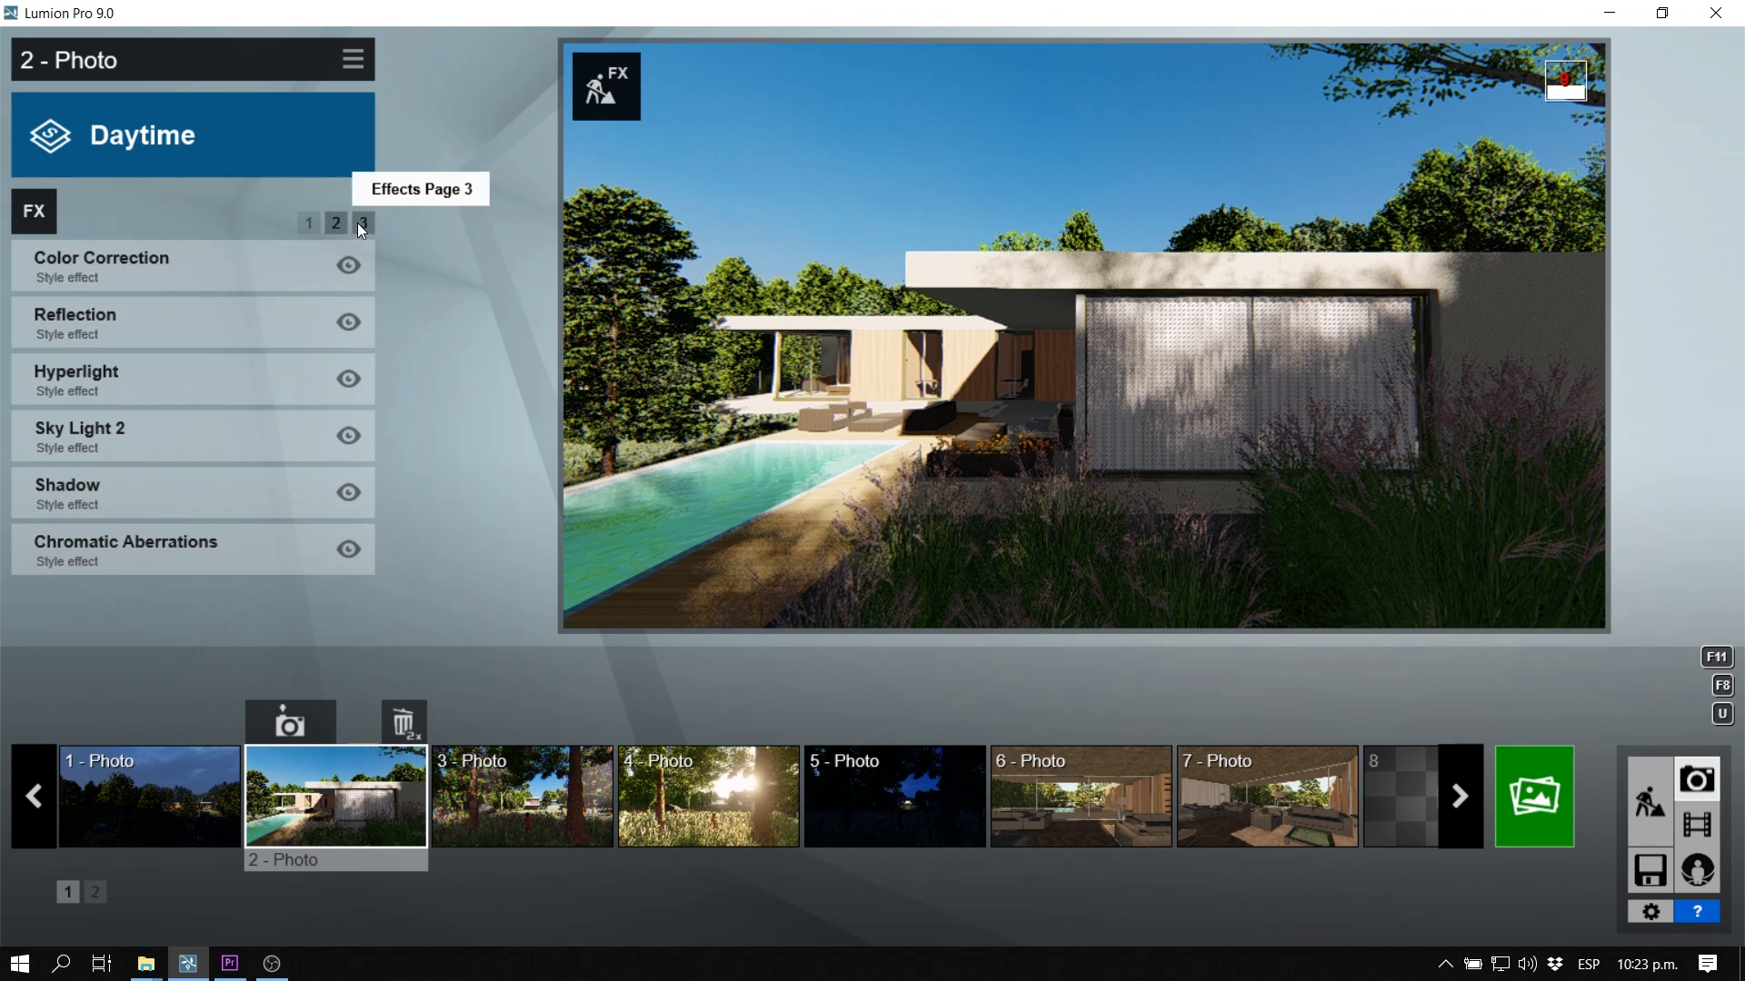
{"action": "left_click", "coordinate": [359, 223]}
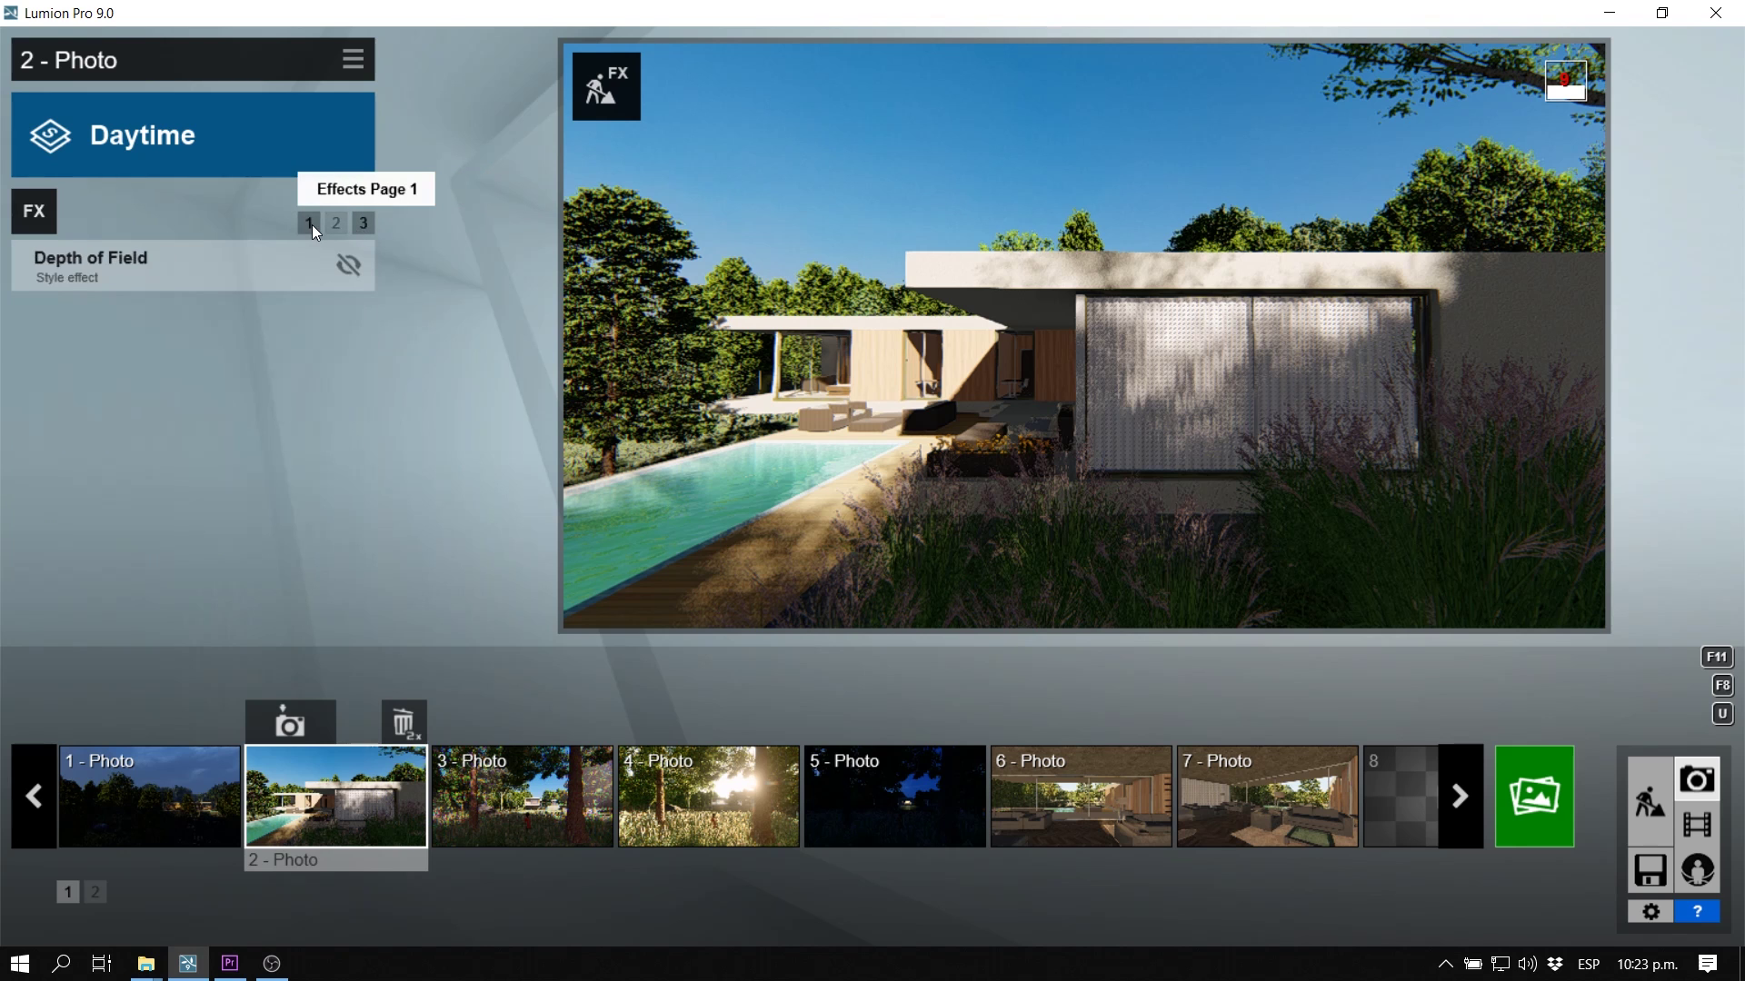
{"action": "left_click", "coordinate": [311, 225]}
Review saved photos 3 to 7 in turn, with the style and effects applied to each
{"action": "left_click", "coordinate": [513, 803]}
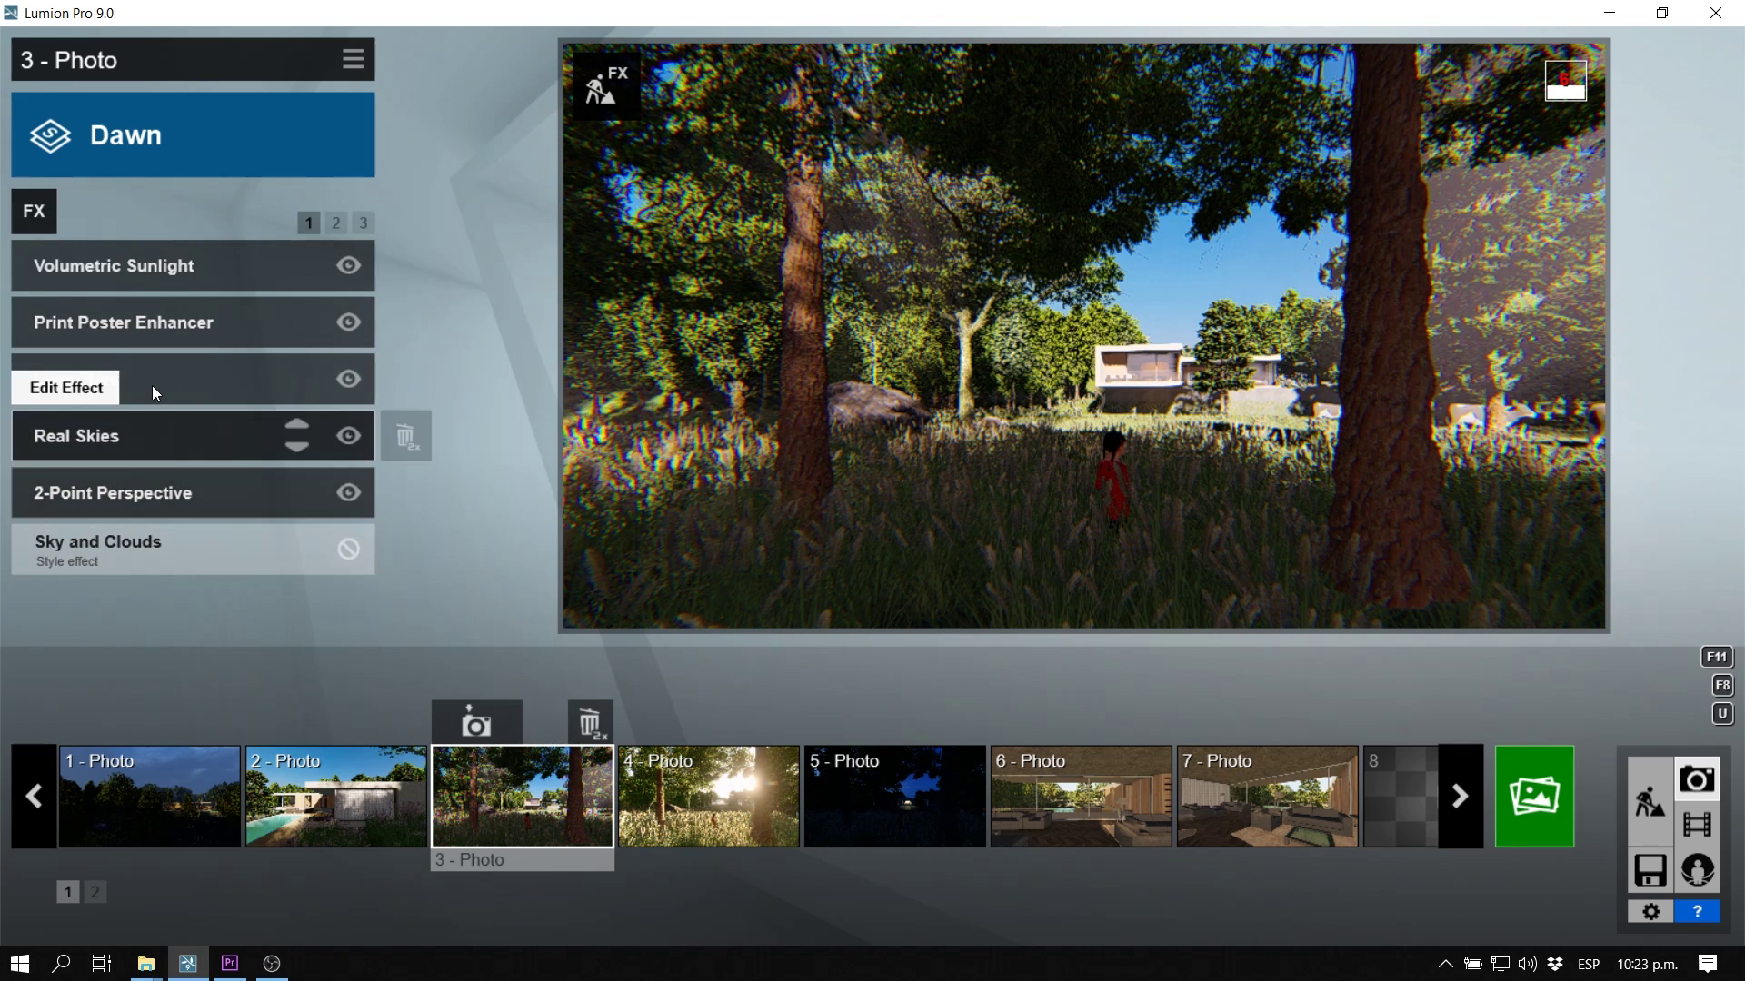
{"action": "left_click", "coordinate": [727, 805]}
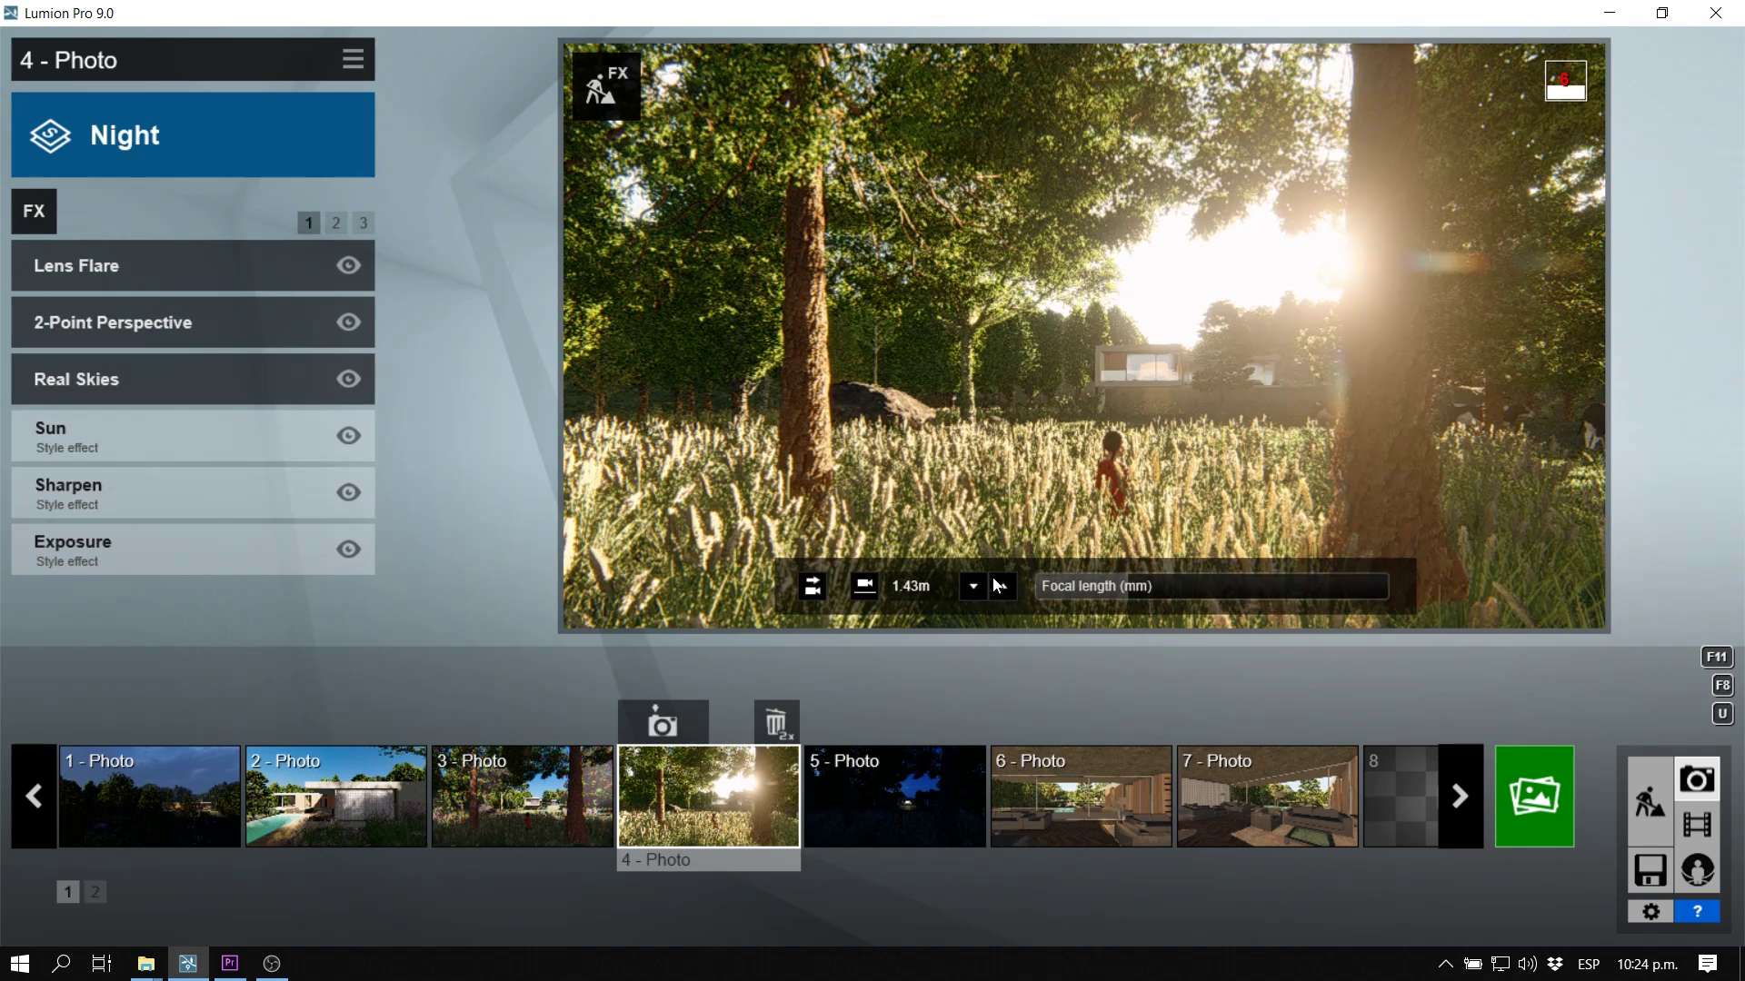
{"action": "left_click", "coordinate": [946, 827]}
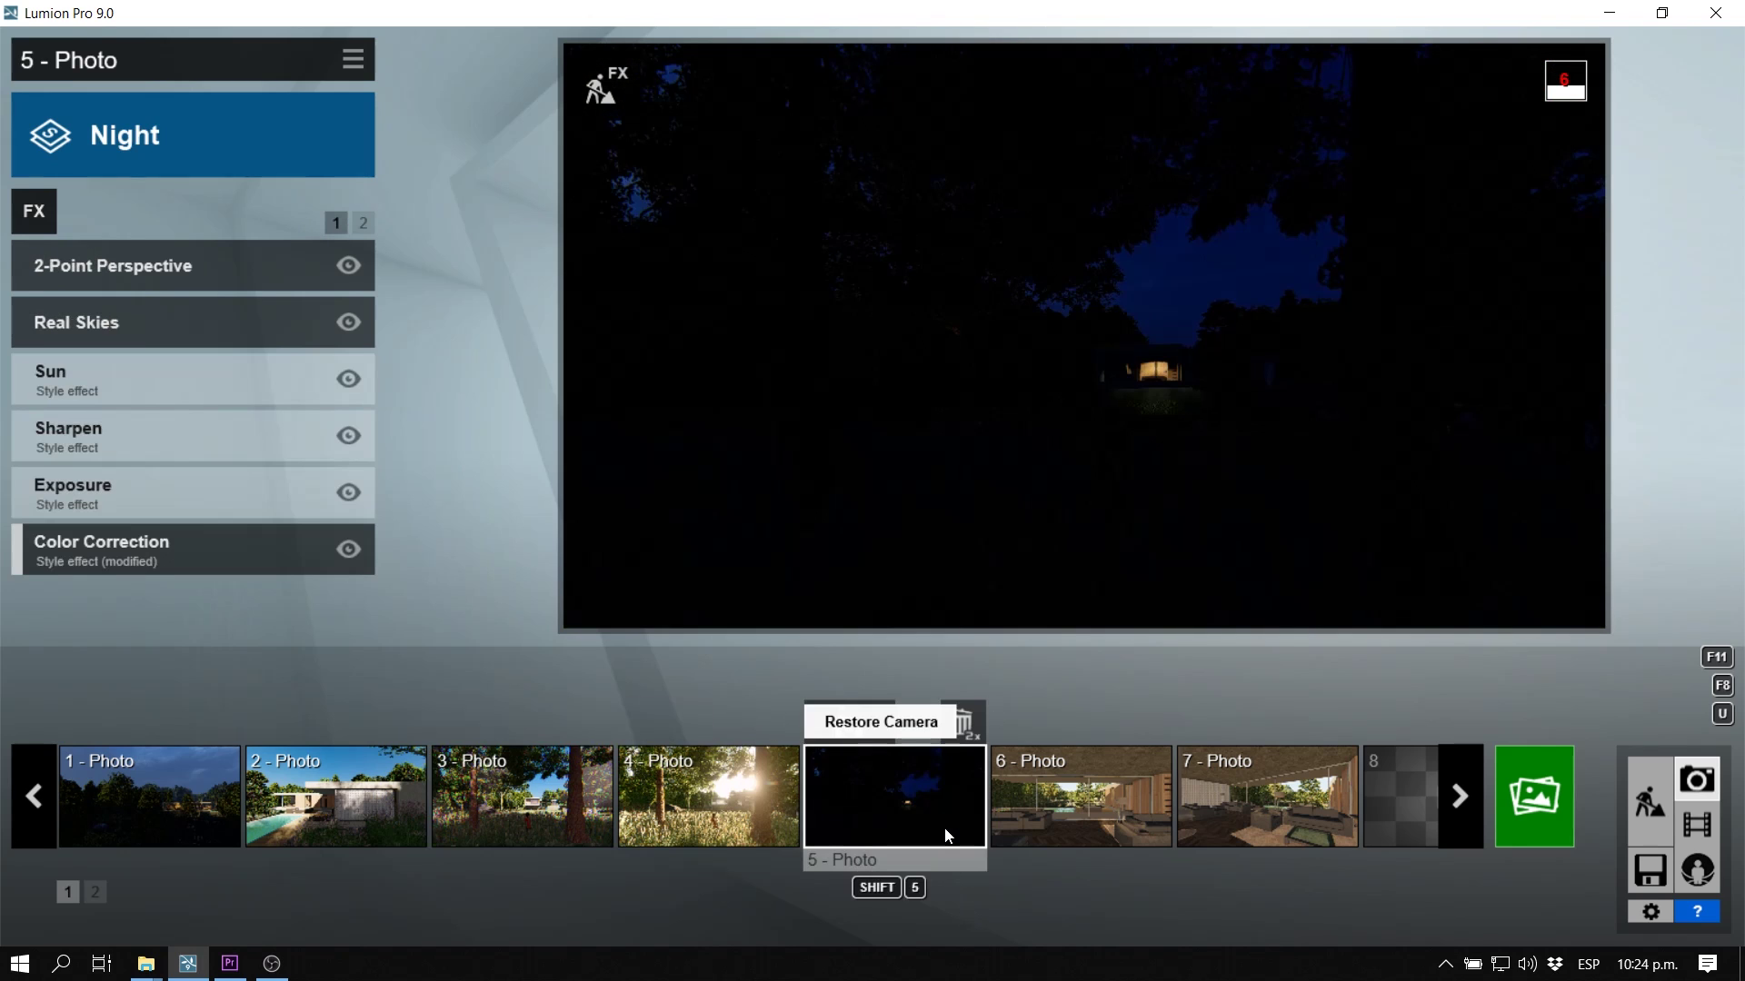
{"action": "left_click", "coordinate": [1117, 823]}
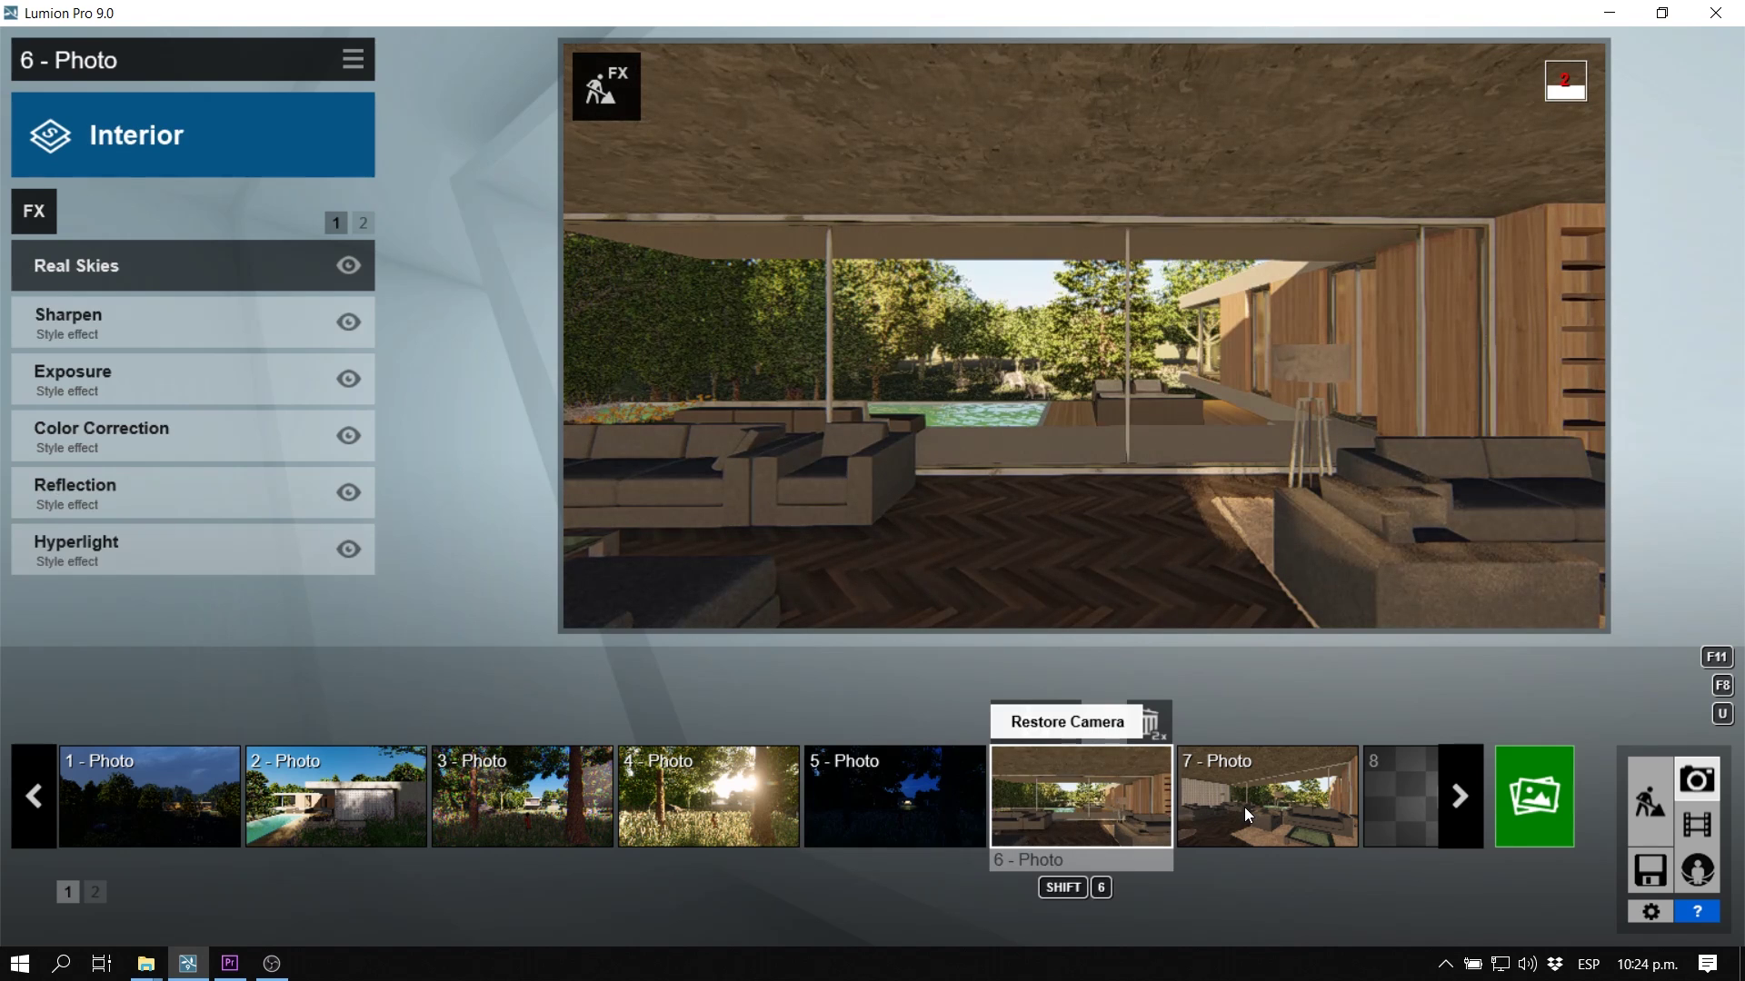
{"action": "left_click", "coordinate": [1245, 807]}
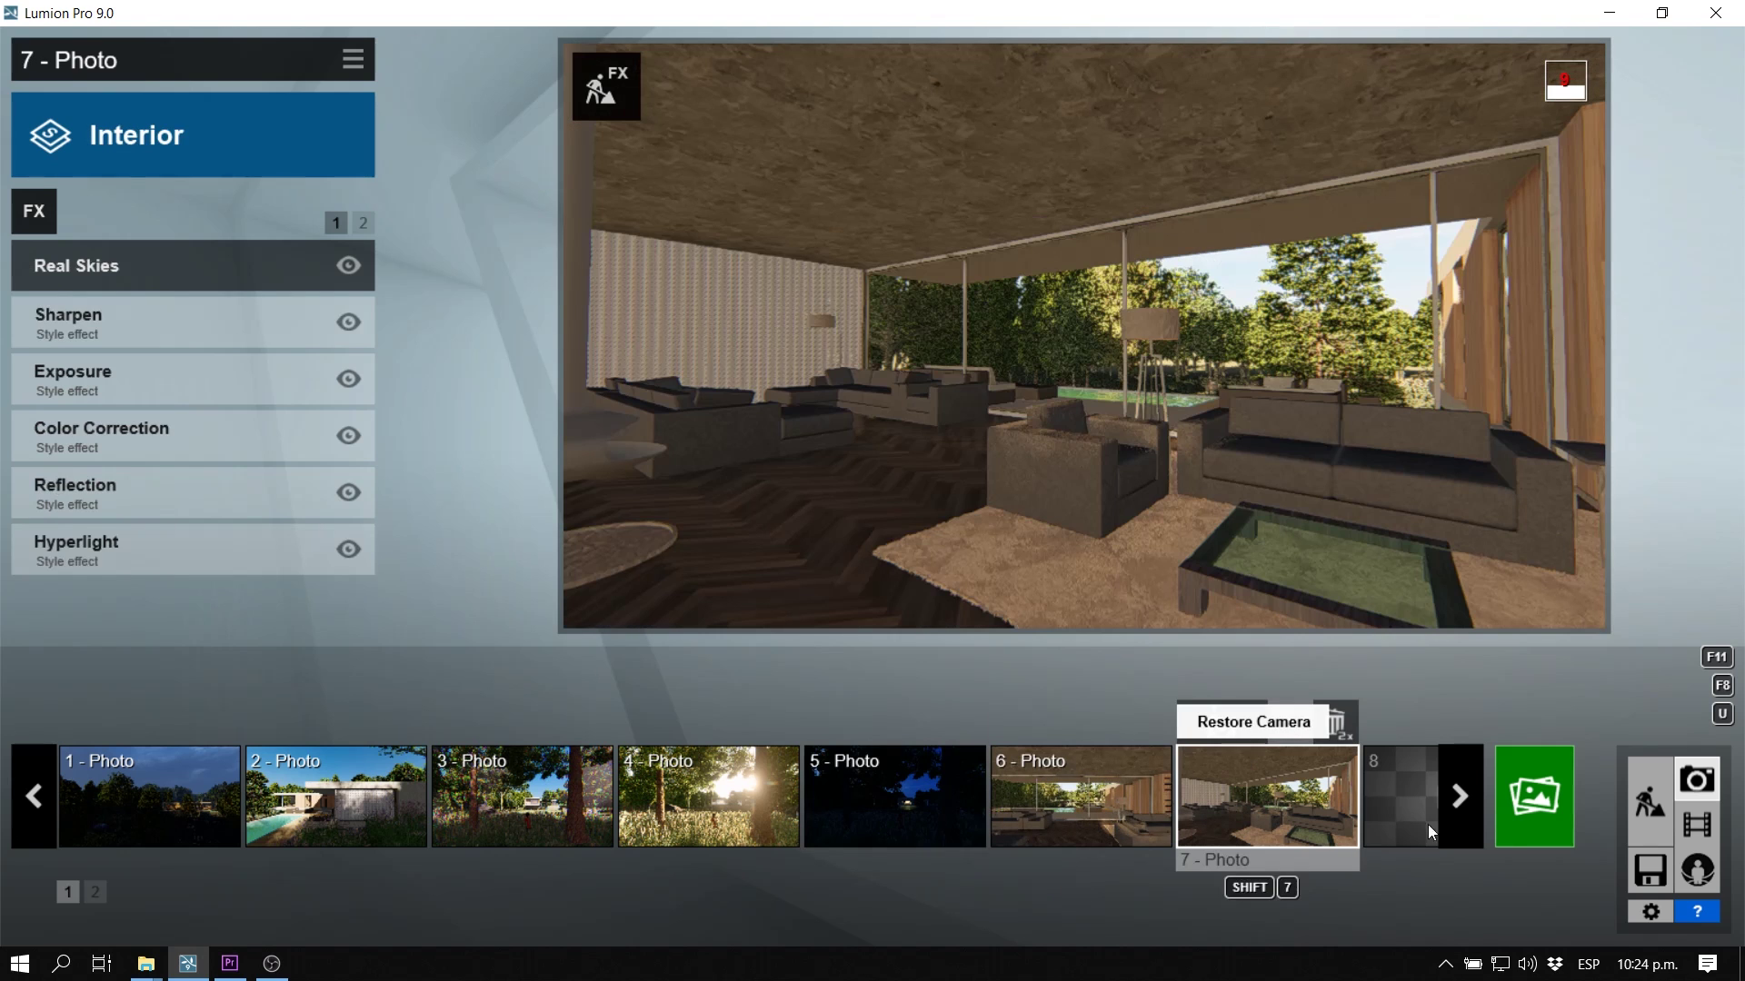
Switch to Movie mode and preview the entire movie from its first clip
{"action": "left_click", "coordinate": [1693, 825]}
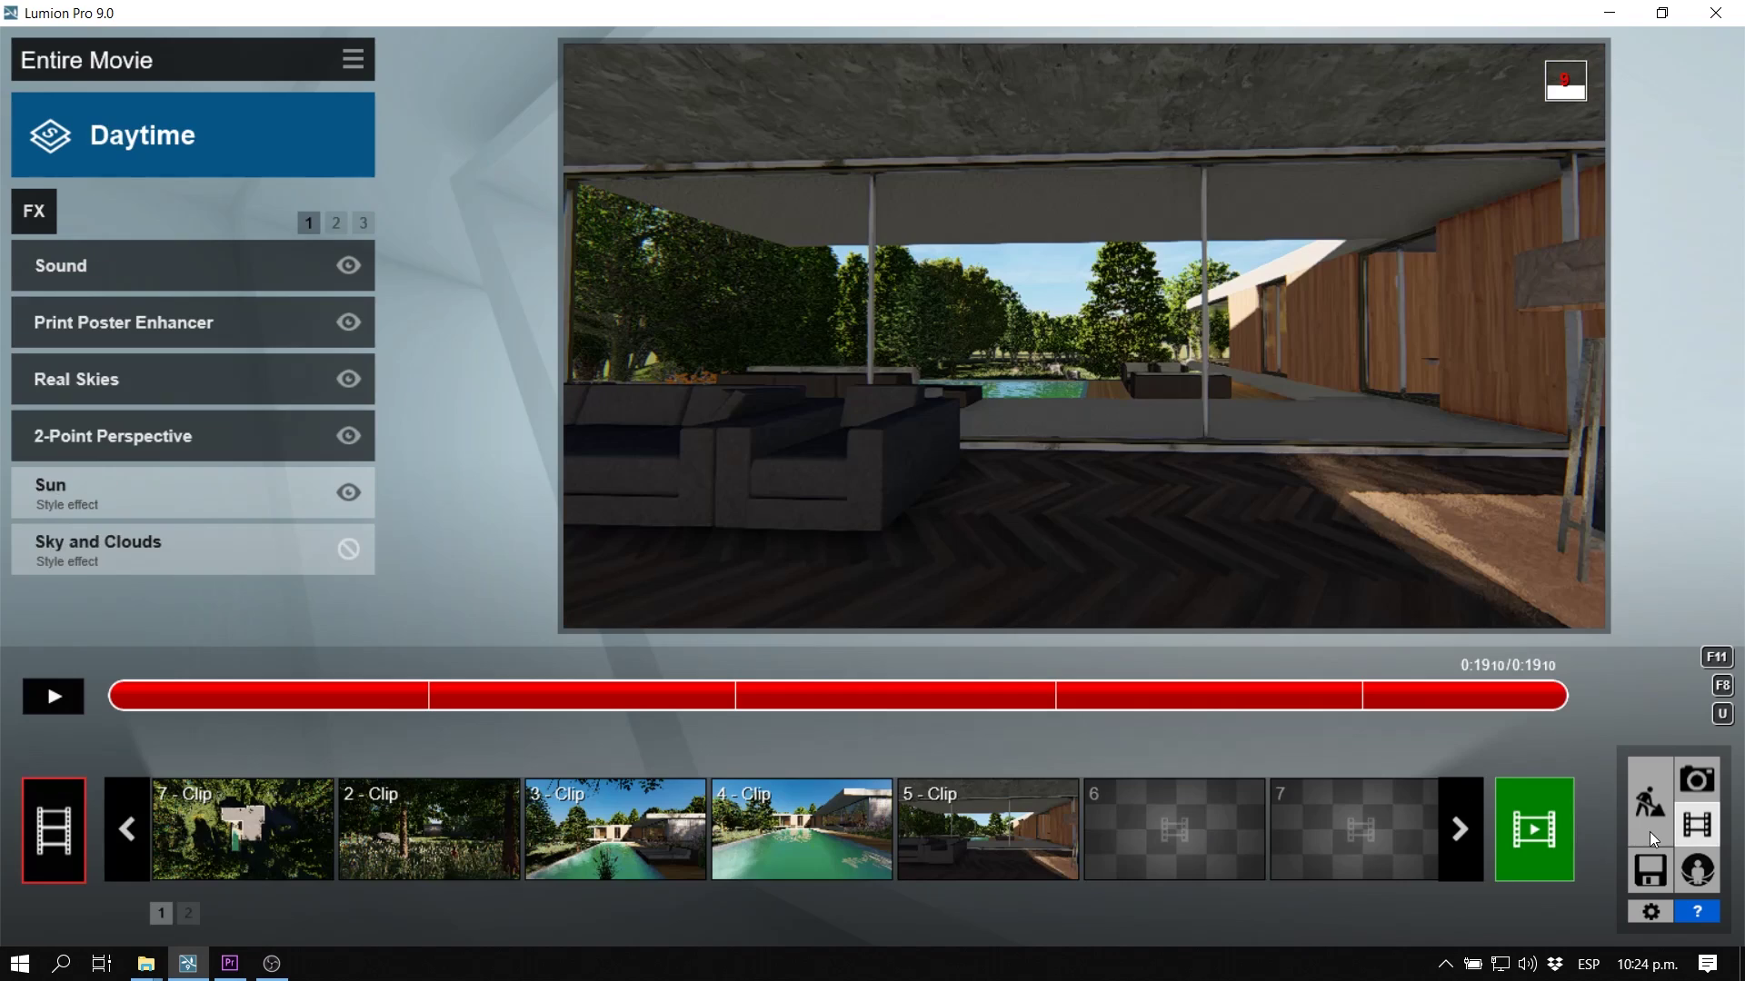
{"action": "left_click", "coordinate": [167, 706]}
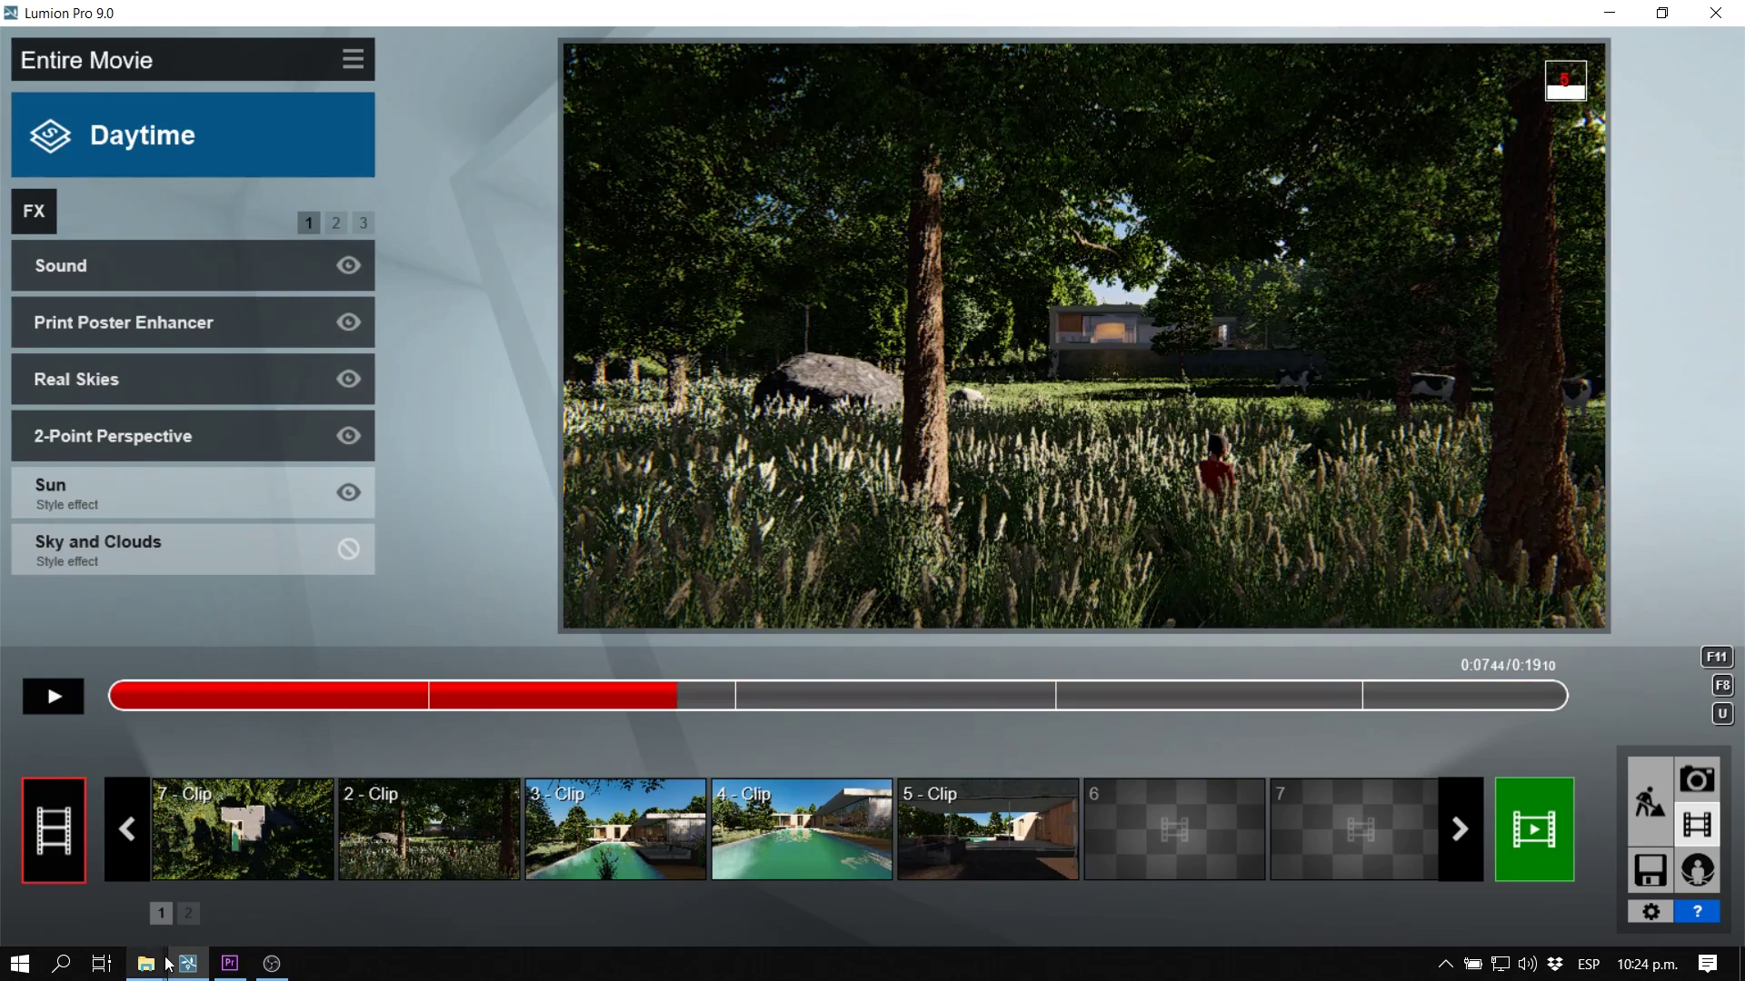
Switch to the open File Explorer windows
{"action": "mouse_move", "coordinate": [147, 964]}
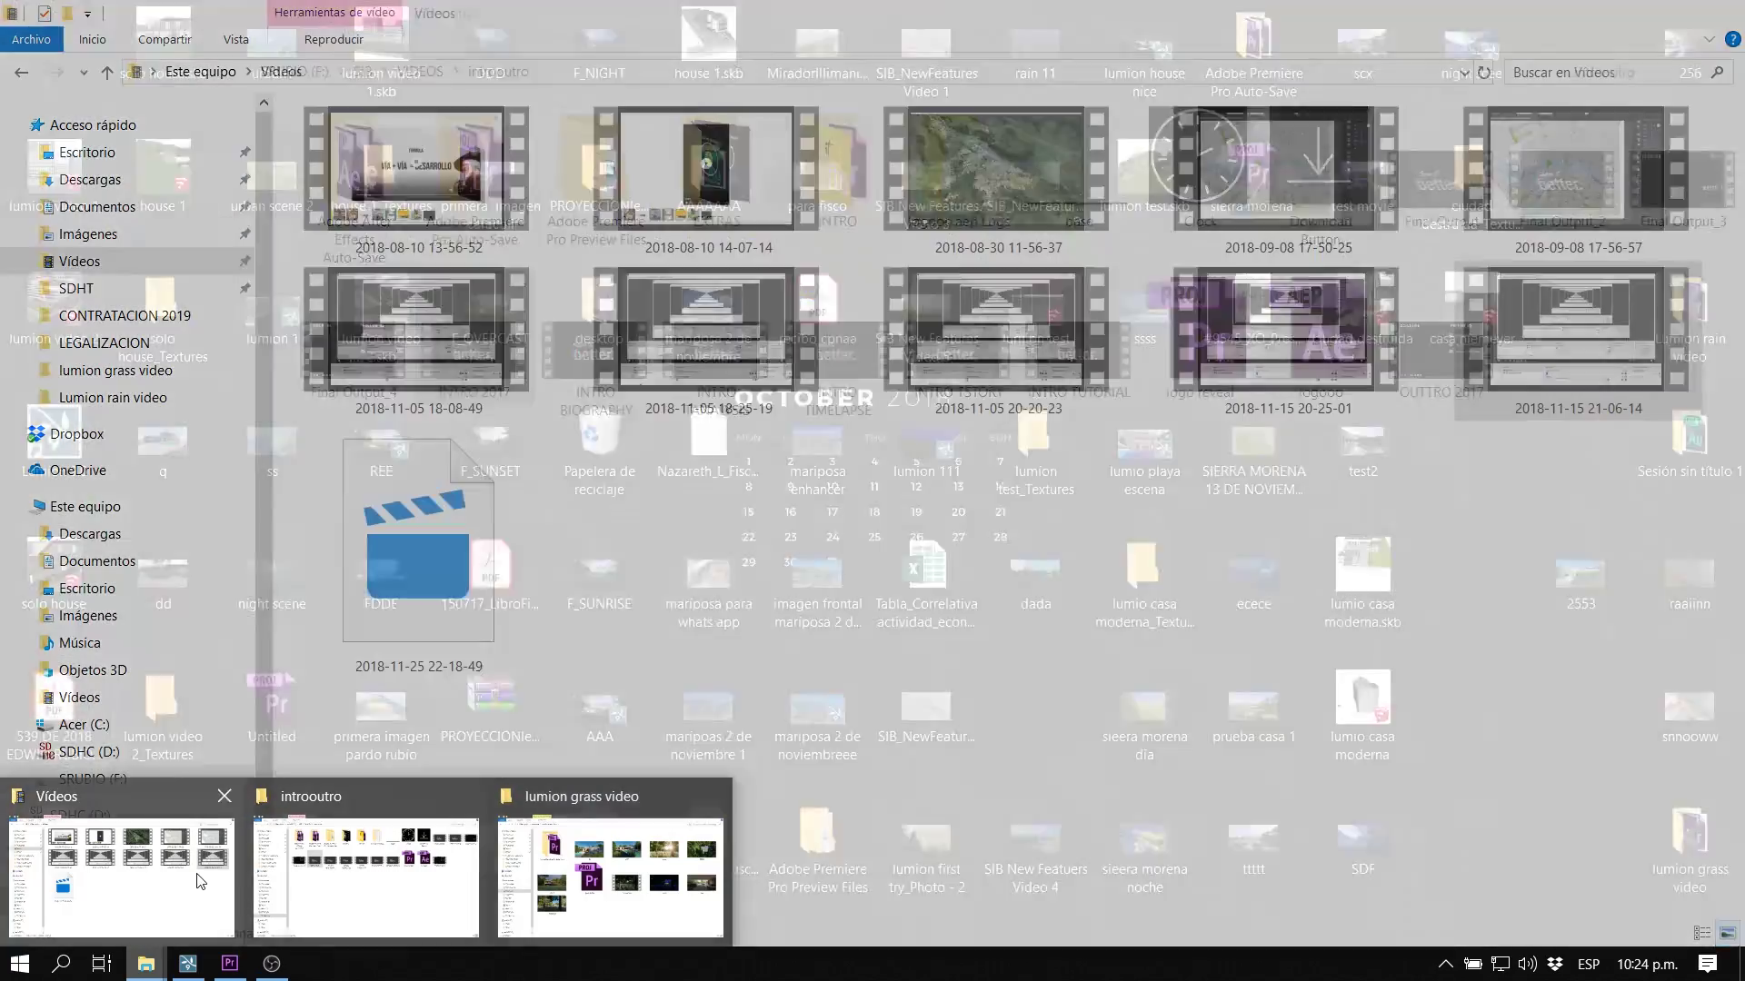